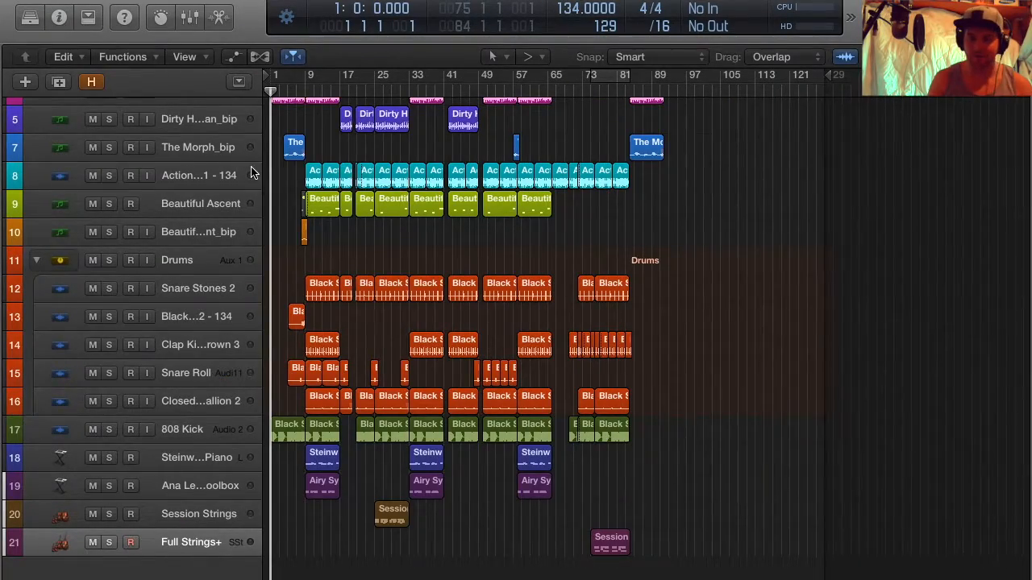
Zoom the arrangement so that all tracks and regions fit in the view
{"action": "key", "text": "z"}
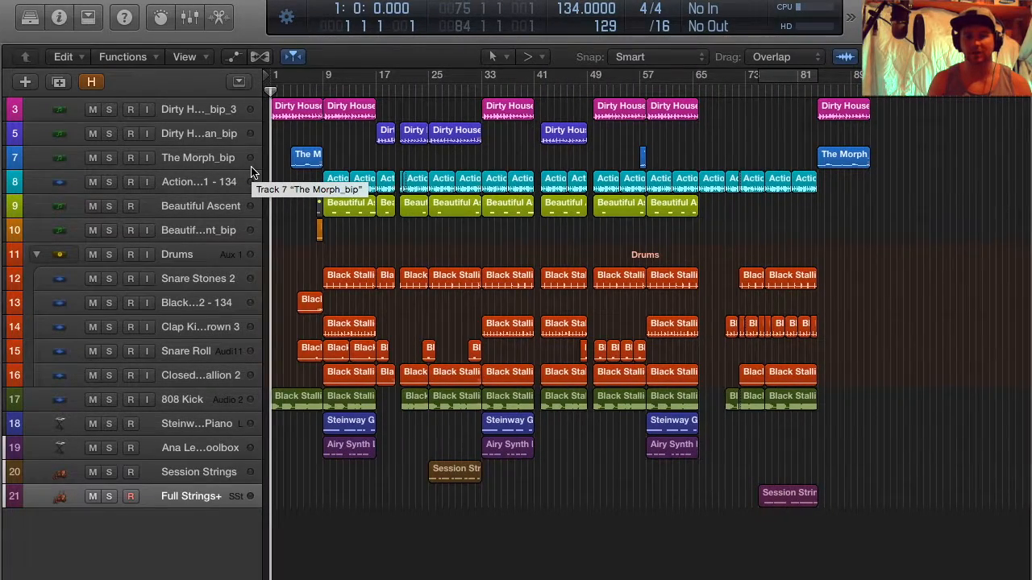
{"action": "key", "text": "z"}
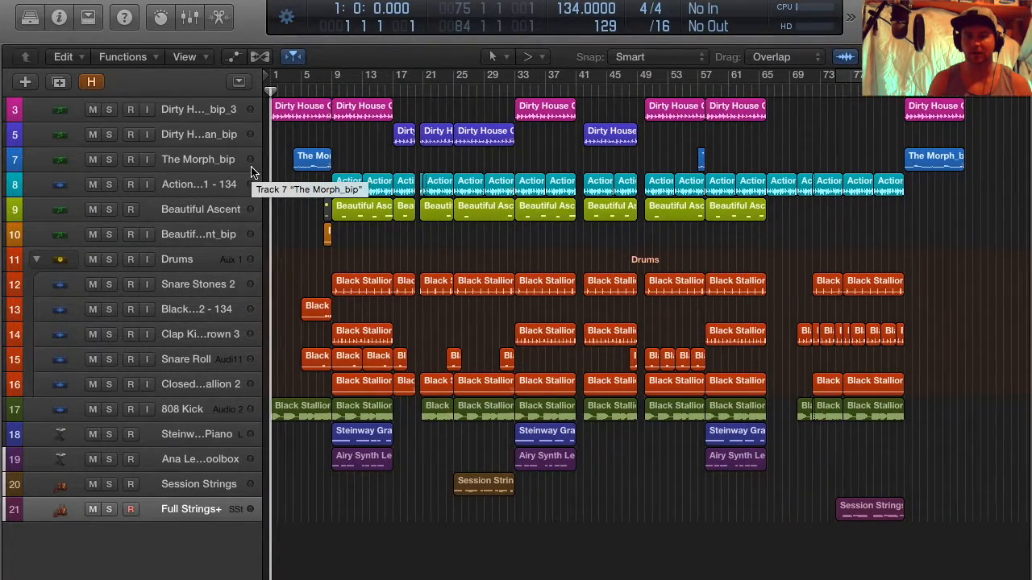
{"action": "key", "text": "super+Right"}
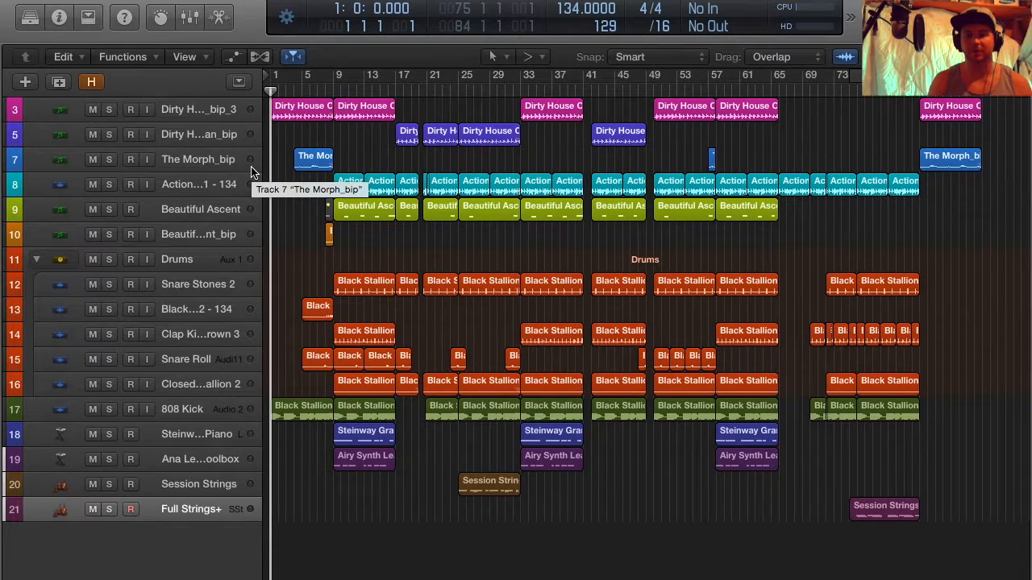
{"action": "key", "text": "super+Right"}
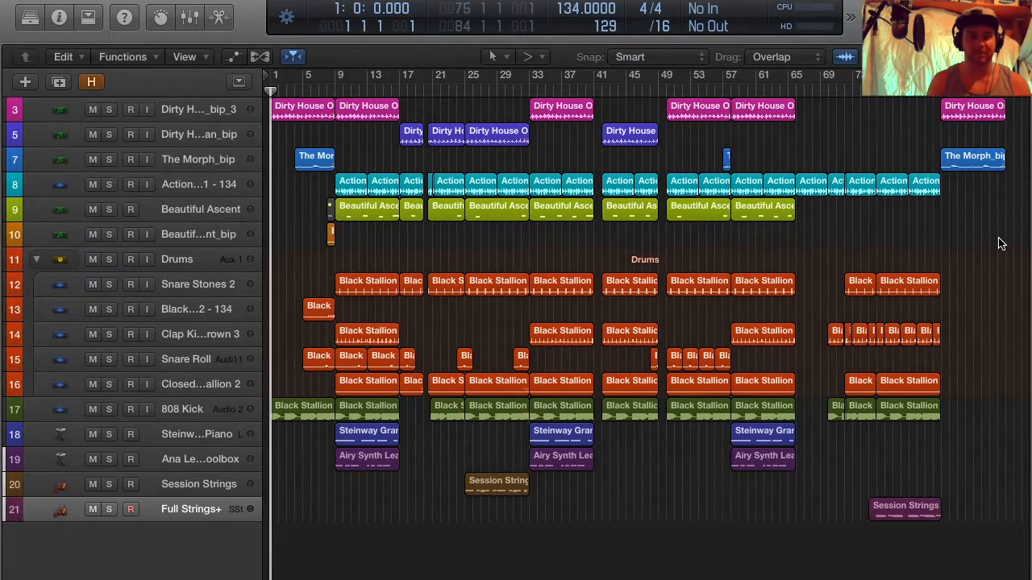
{"action": "key", "text": "super+Down"}
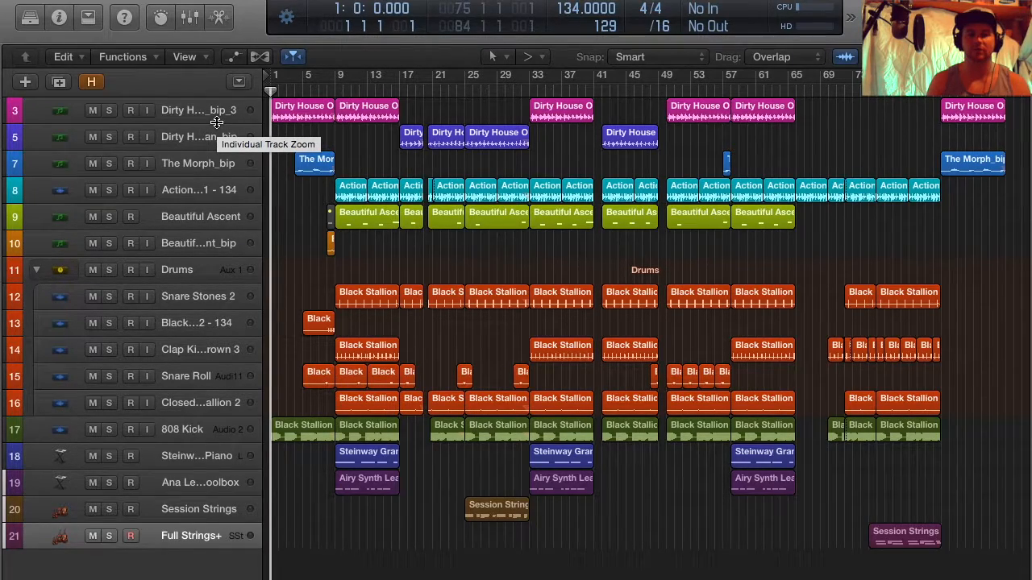
Reveal the hidden tracks and open the Maschine 2 instrument of track 1 from its channel strip in the inspector
{"action": "left_click", "coordinate": [181, 193]}
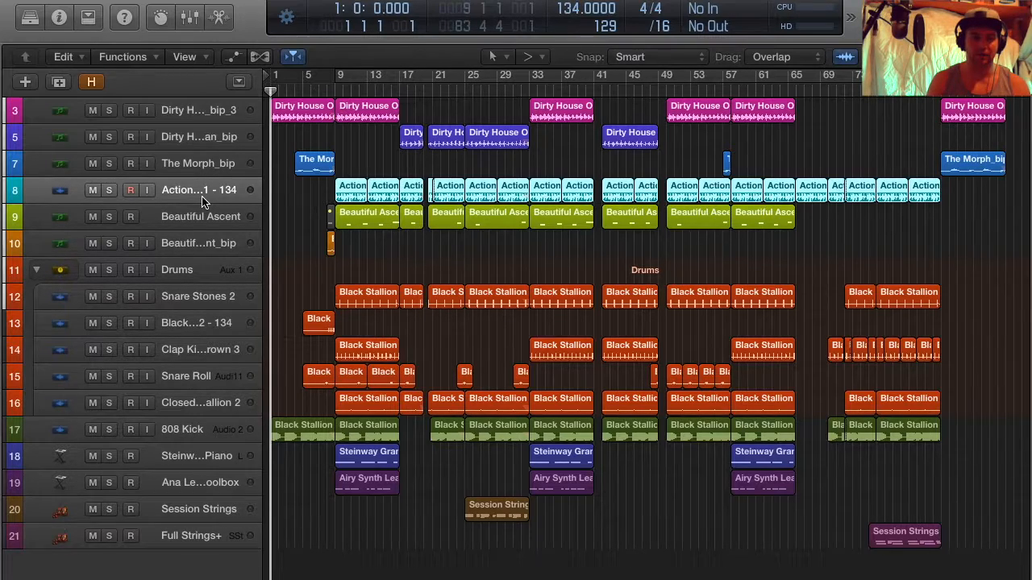
{"action": "key", "text": "h"}
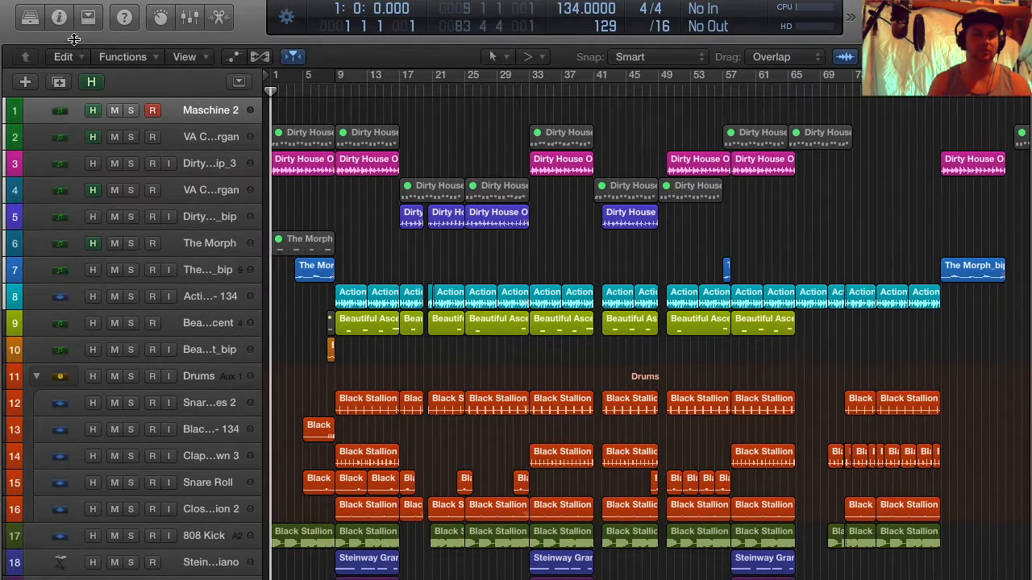
{"action": "left_click", "coordinate": [32, 18]}
{"action": "left_click", "coordinate": [33, 18]}
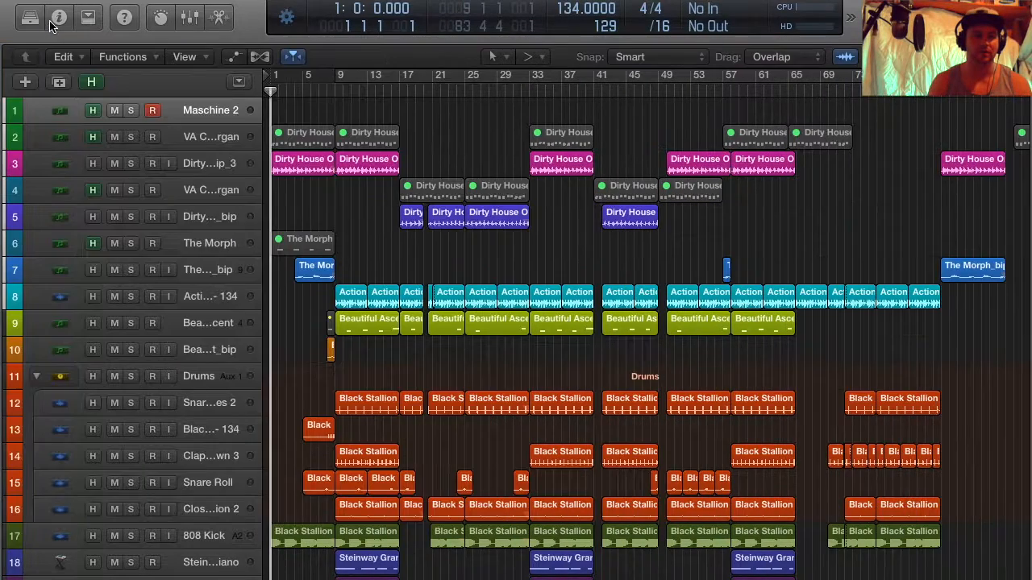
{"action": "left_click", "coordinate": [59, 17]}
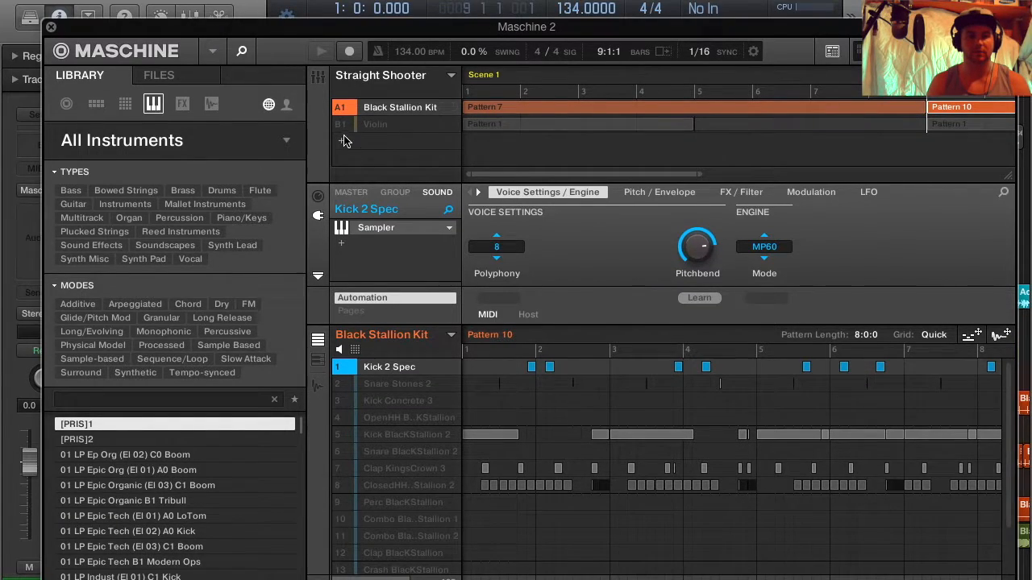
Open the Action Strings instrument window from the Violin group to view its phrases, and close it
{"action": "left_click", "coordinate": [363, 125]}
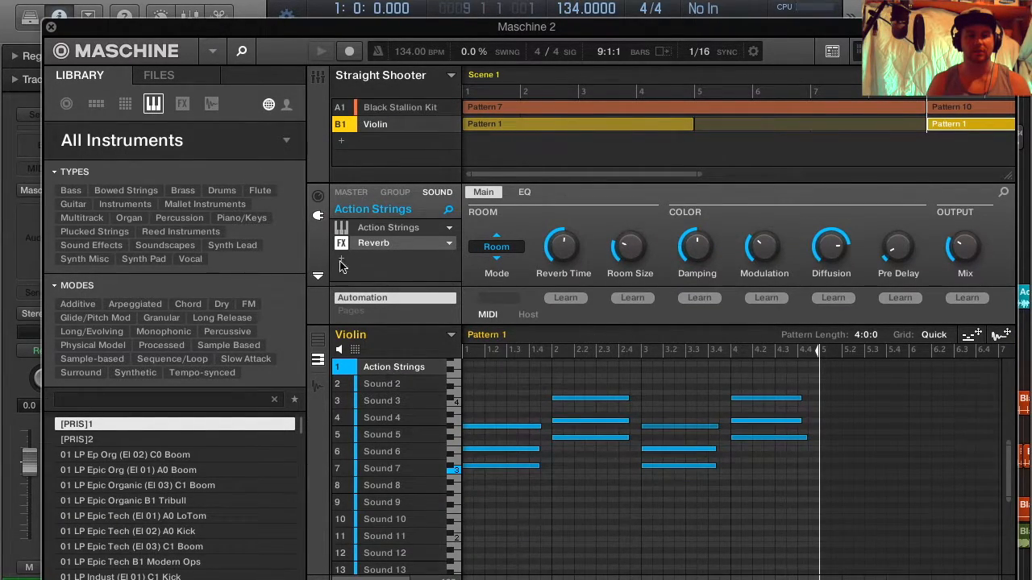
{"action": "left_click", "coordinate": [384, 229]}
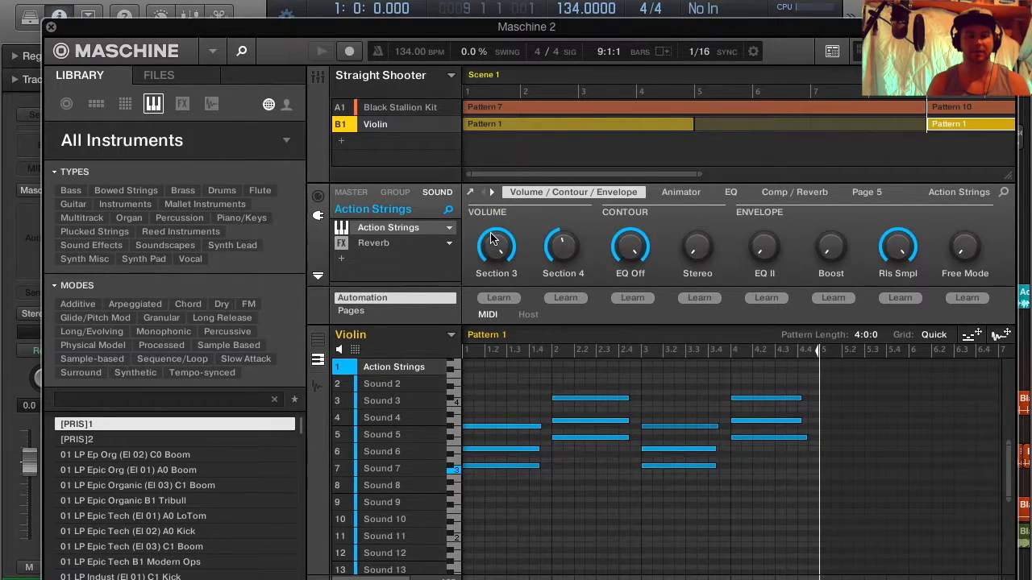
{"action": "left_click", "coordinate": [341, 228]}
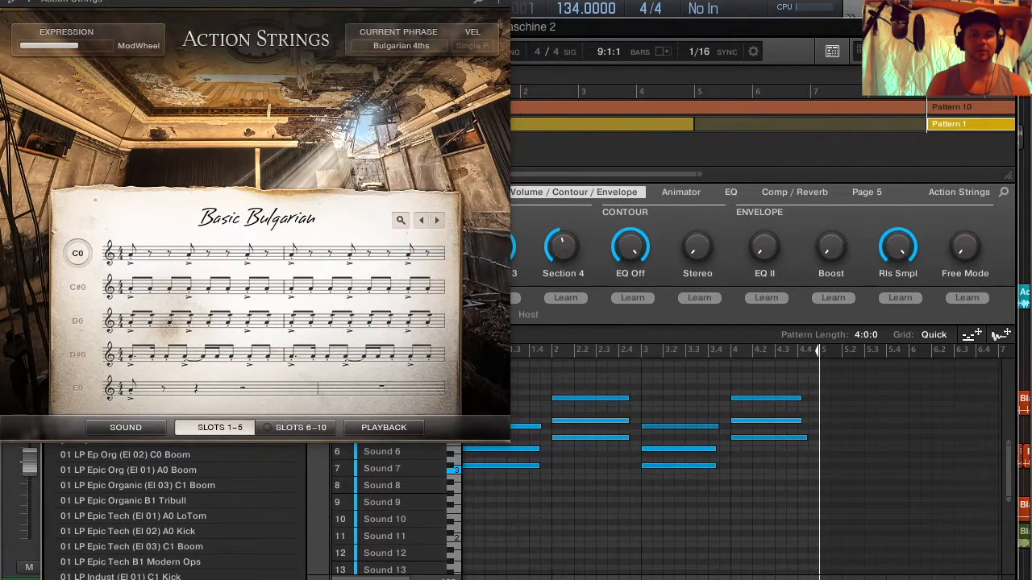
{"action": "left_click_drag", "start_coordinate": [85, 2], "coordinate": [362, 34]}
{"action": "left_click", "coordinate": [285, 37]}
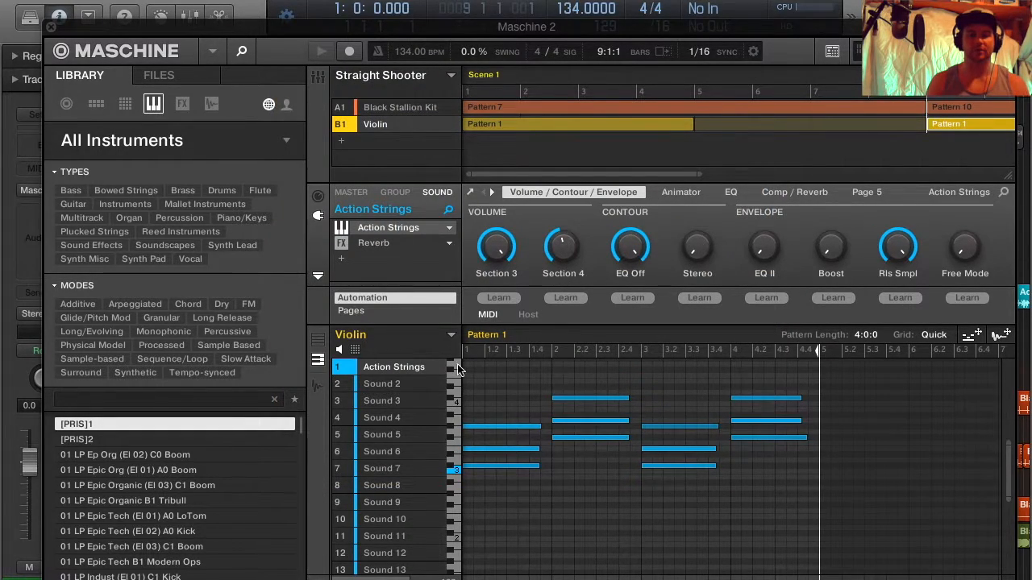
Mute the Violin and Black Stallion Kit groups and close the Maschine 2 window
{"action": "left_click", "coordinate": [346, 126]}
{"action": "left_click", "coordinate": [347, 111]}
{"action": "left_click", "coordinate": [48, 24]}
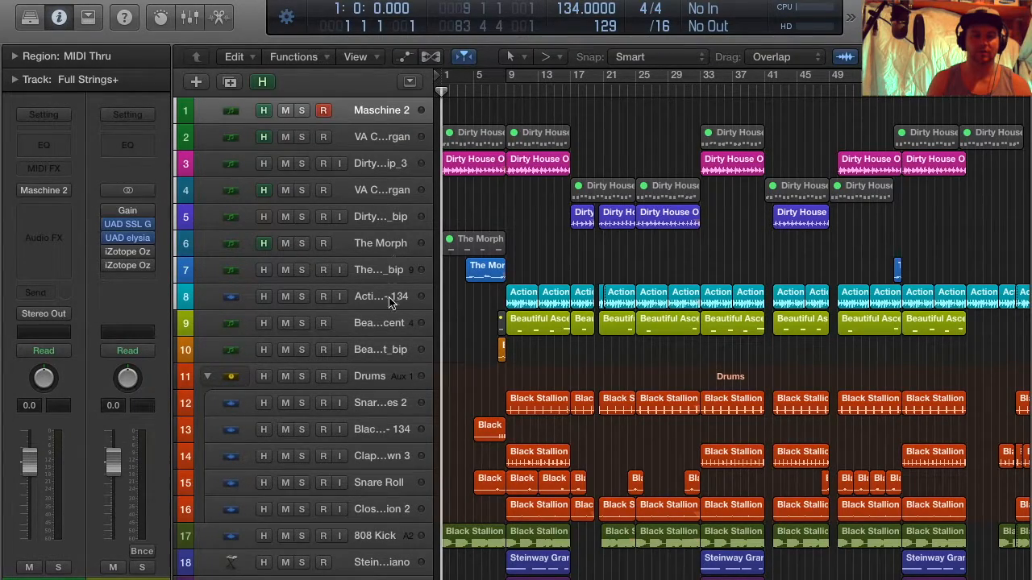
Place the playhead at bar 9, where the Action Strings regions on track 8 start, and solo that track
{"action": "left_click", "coordinate": [358, 304]}
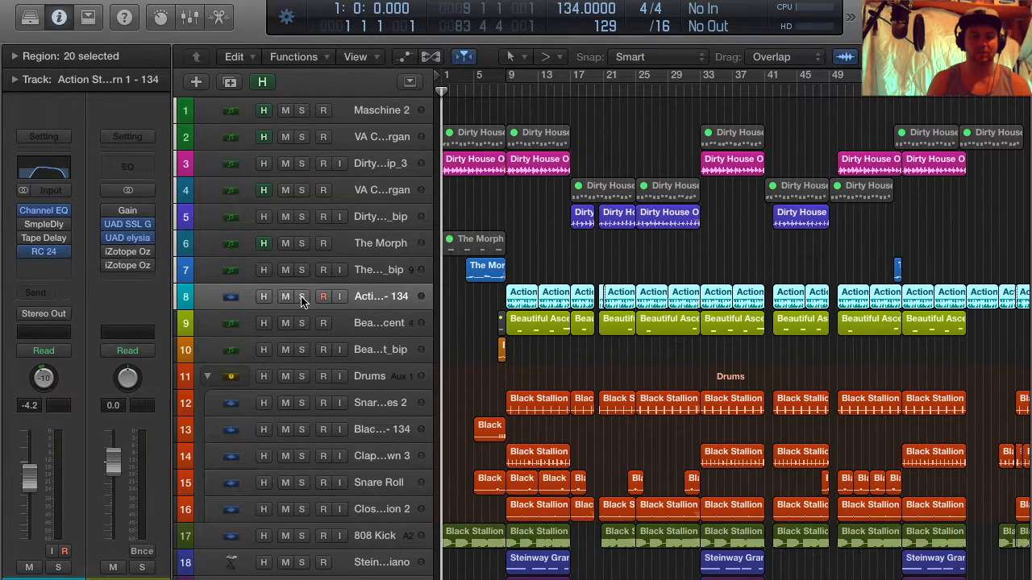
{"action": "key", "text": "shift+Return"}
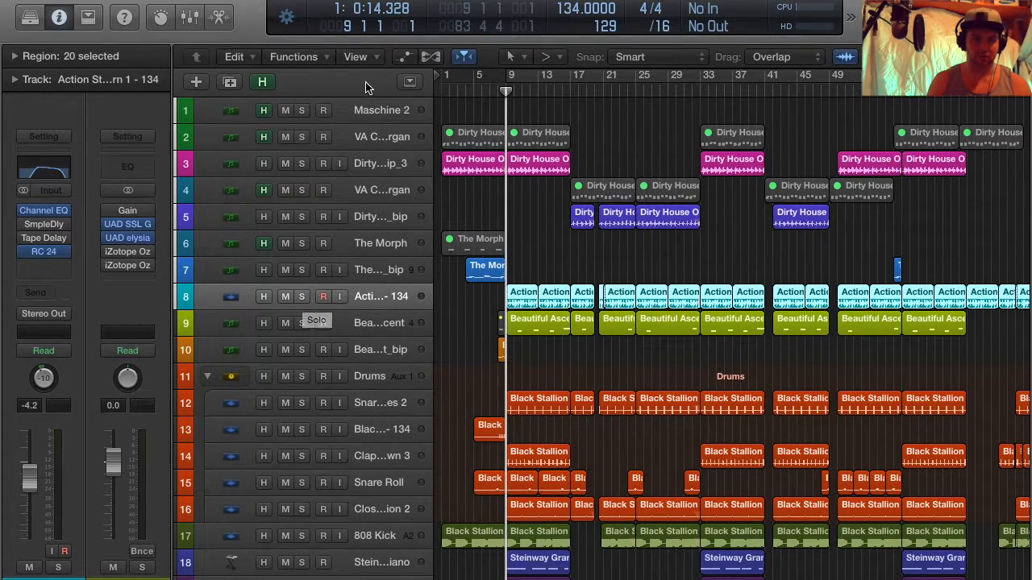
{"action": "key", "text": "Up"}
{"action": "key", "text": "Up"}
{"action": "key", "text": "Up"}
{"action": "key", "text": "Up"}
{"action": "key", "text": "Up"}
{"action": "key", "text": "Up"}
{"action": "key", "text": "Up"}
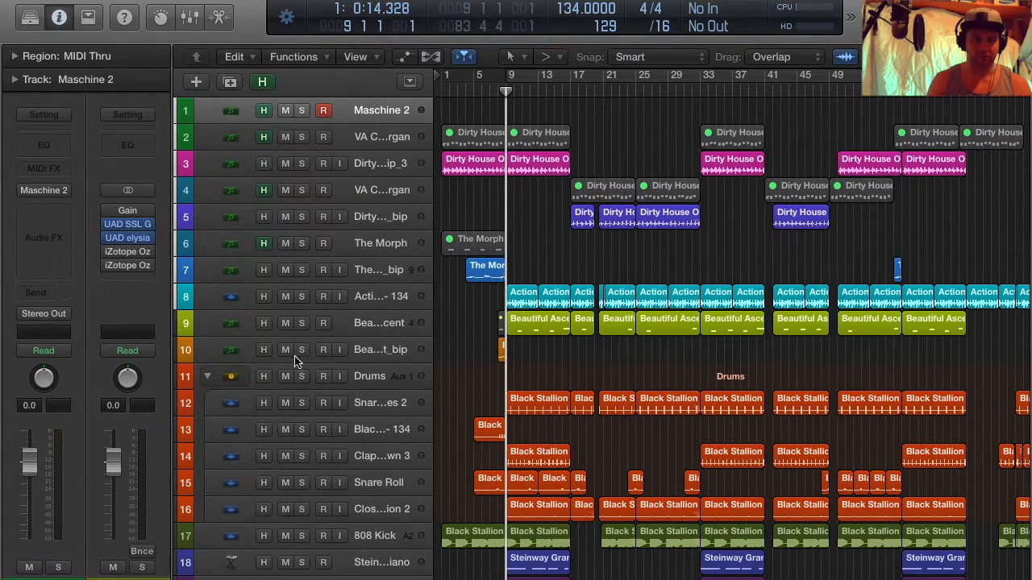
{"action": "left_click", "coordinate": [395, 299]}
{"action": "left_click", "coordinate": [302, 296]}
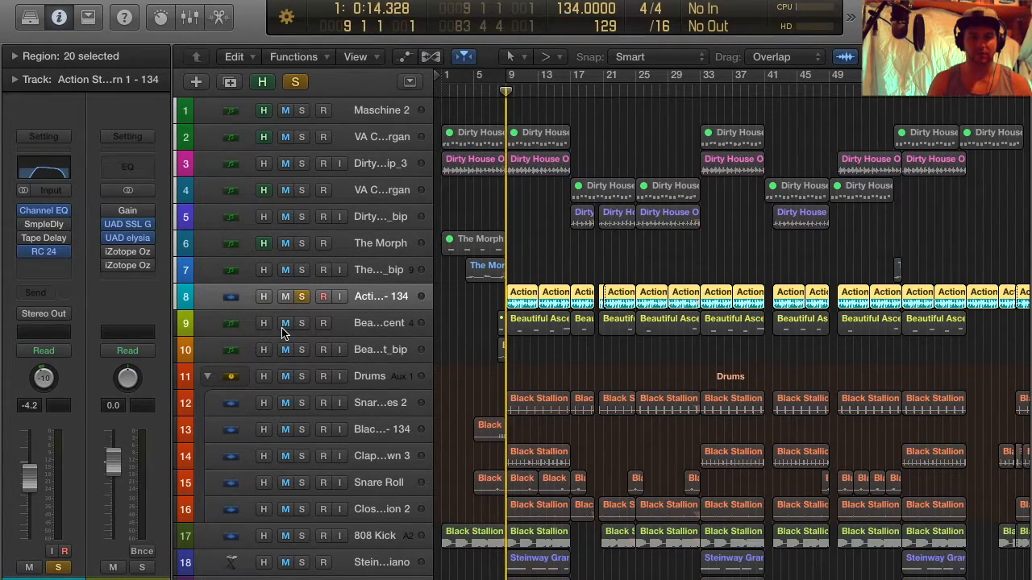
Play a few bars of the soloed Action Strings track, stop playback and turn its solo off
{"action": "key", "text": "space"}
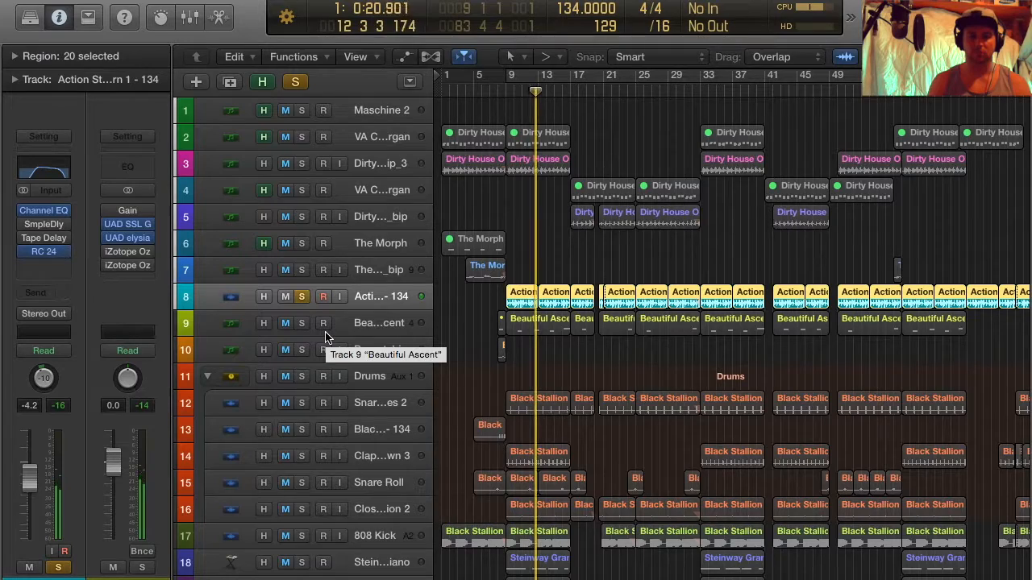
{"action": "key", "text": "space"}
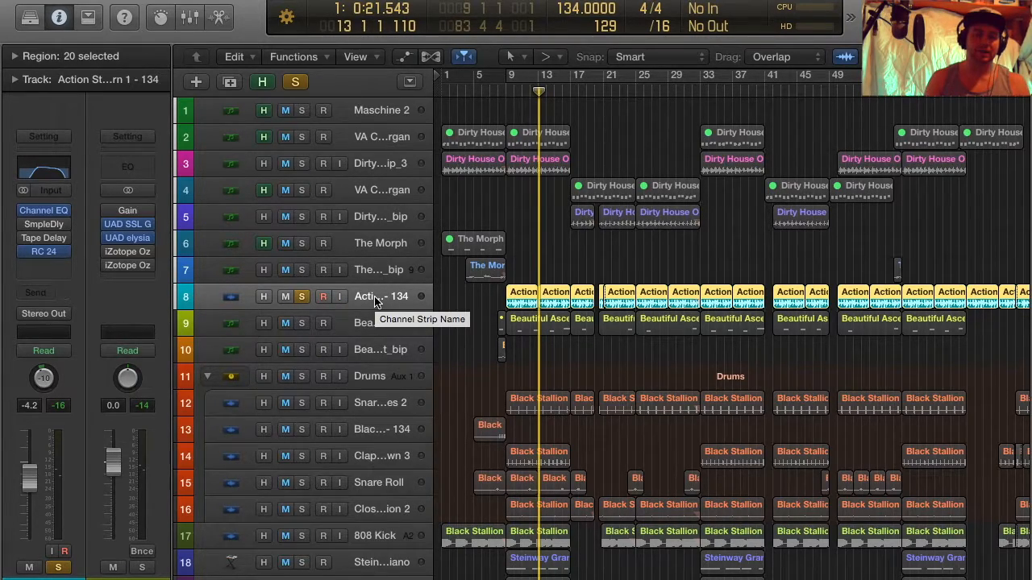
{"action": "left_click", "coordinate": [301, 297]}
Reopen the Maschine 2 instrument and examine the chord notes in the Violin group's Pattern 1
{"action": "left_click", "coordinate": [359, 114]}
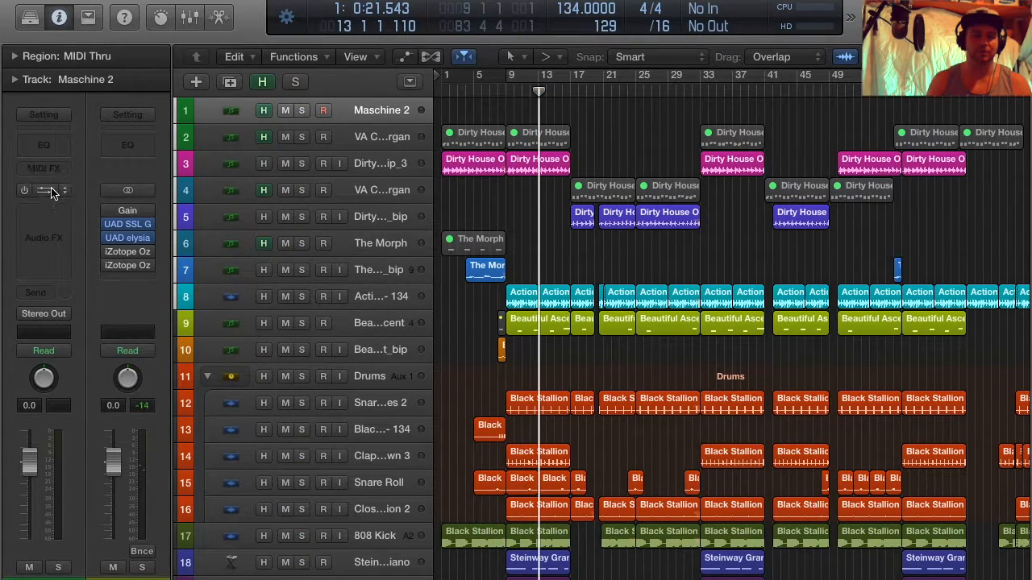
{"action": "left_click", "coordinate": [53, 194]}
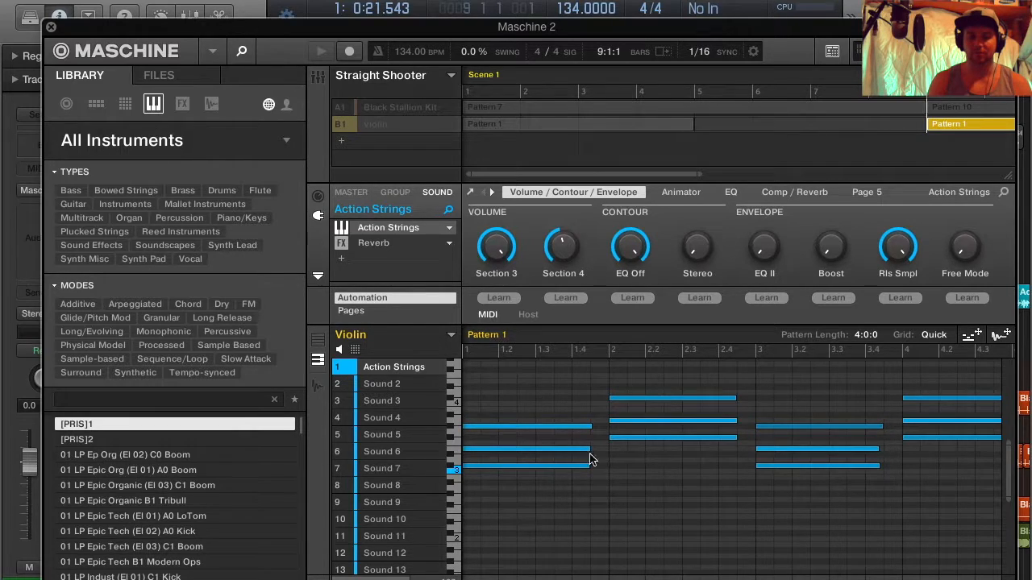
{"action": "scroll", "coordinate": [526, 471], "scroll_direction": "right", "scroll_amount": 1}
{"action": "scroll", "coordinate": [525, 470], "scroll_direction": "right", "scroll_amount": 5}
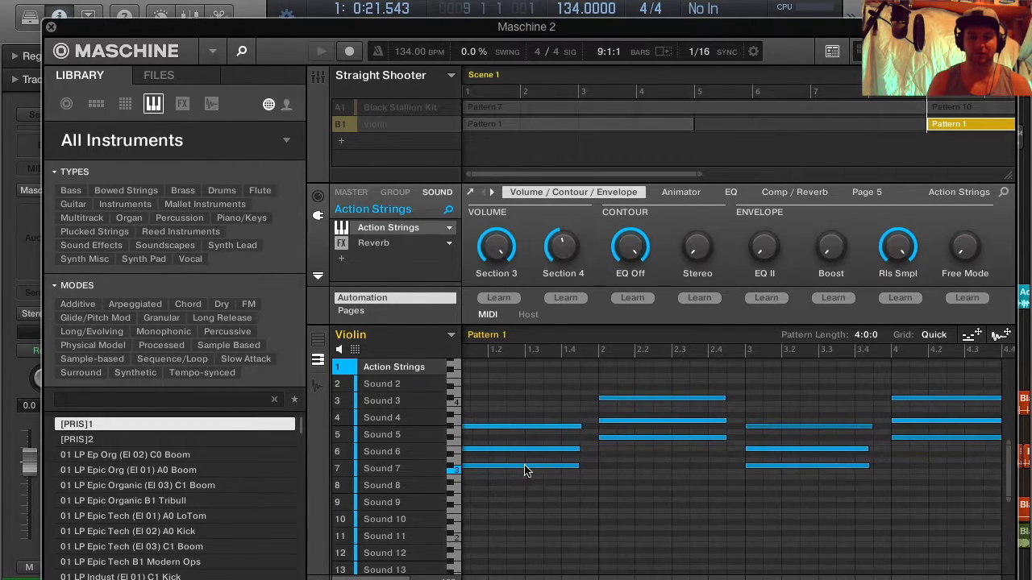
{"action": "scroll", "coordinate": [525, 471], "scroll_direction": "left", "scroll_amount": 5}
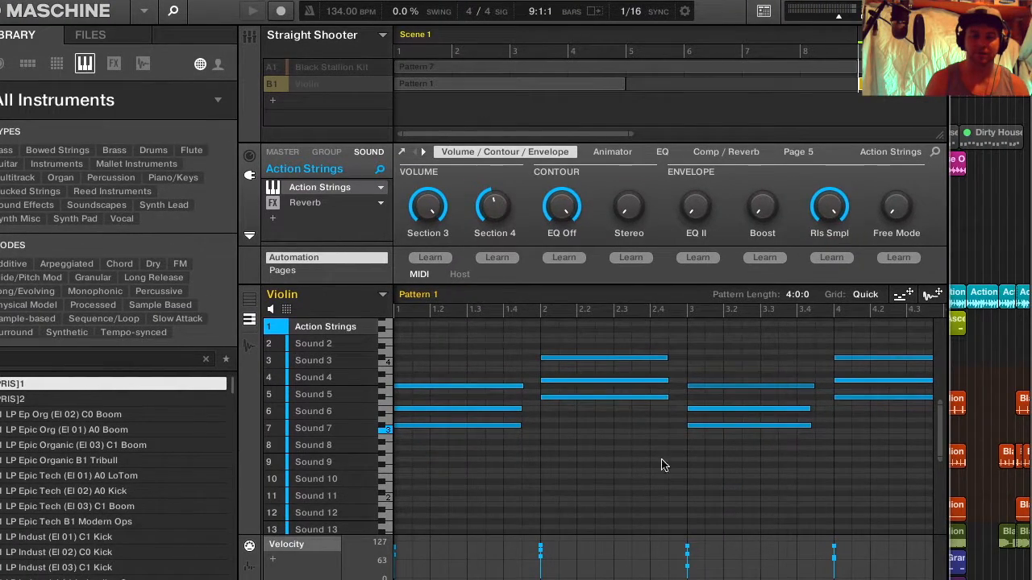
{"action": "scroll", "coordinate": [717, 579], "scroll_direction": "down", "scroll_amount": 2}
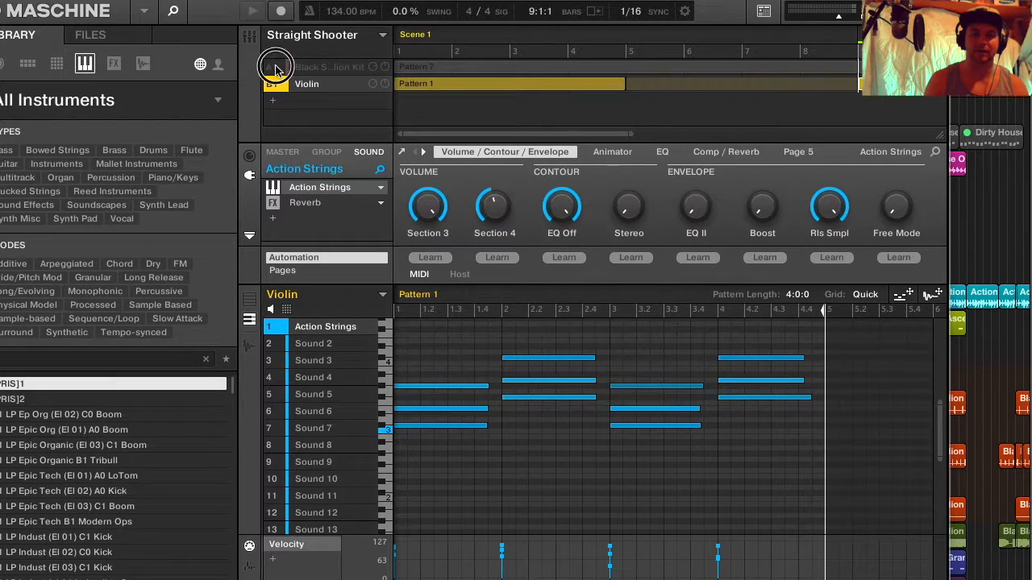
Select the Kick BlacKStallion 2 sound in the Black Stallion Kit group and check its sampler's engine mode
{"action": "left_click", "coordinate": [306, 71]}
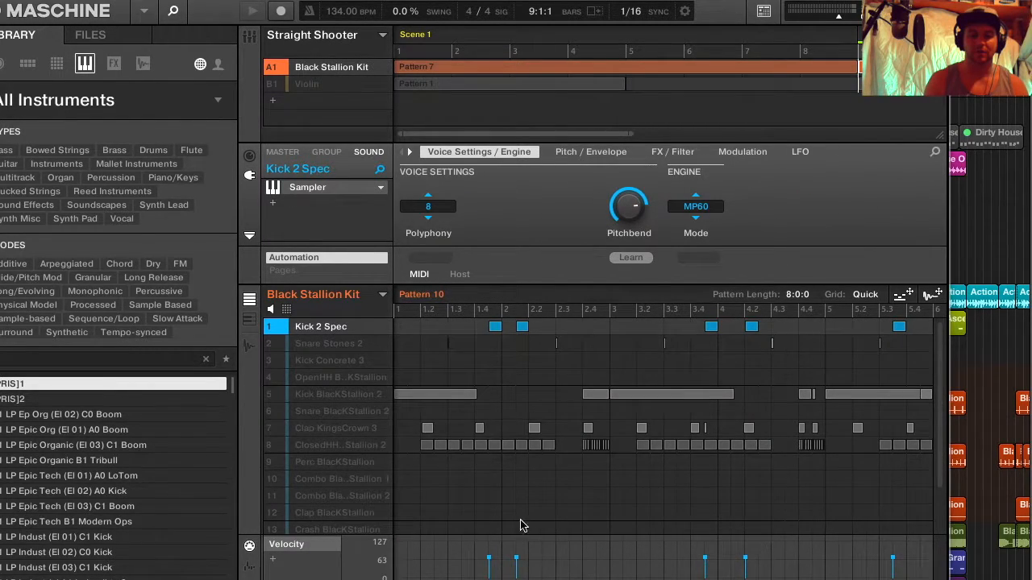
{"action": "left_click", "coordinate": [276, 395]}
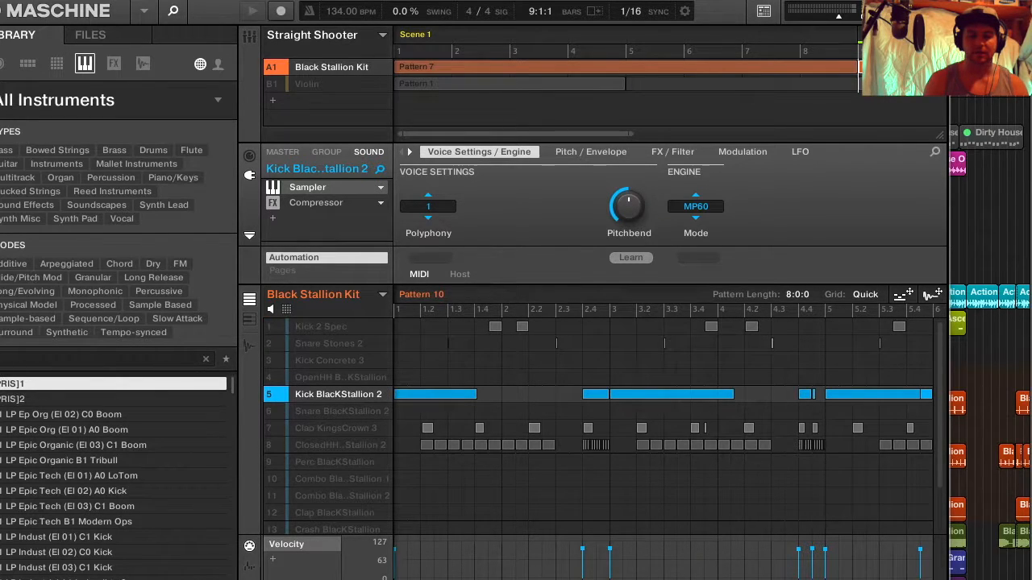
{"action": "scroll", "coordinate": [735, 524], "scroll_direction": "down", "scroll_amount": 2}
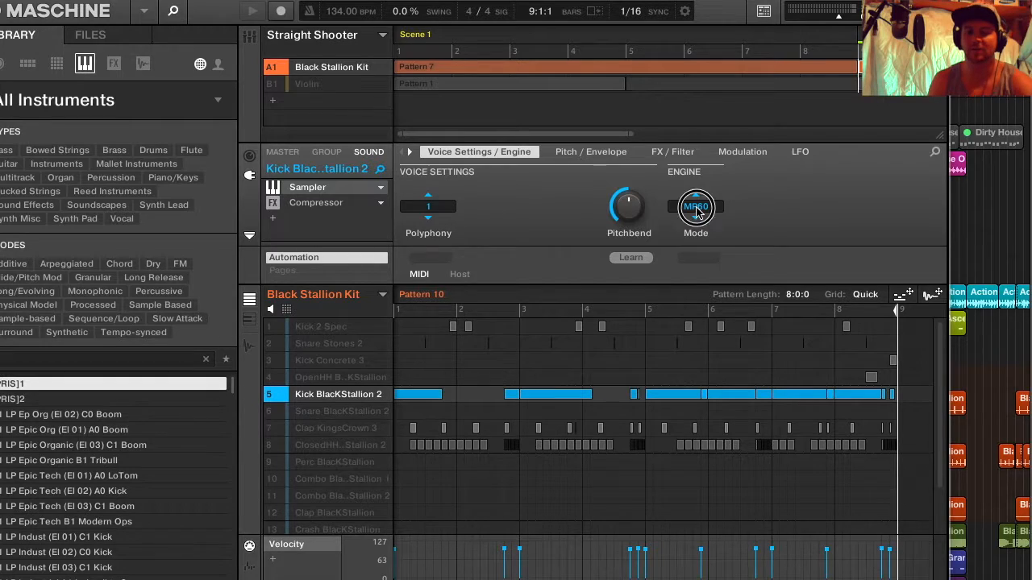
{"action": "left_click", "coordinate": [695, 208]}
{"action": "left_click", "coordinate": [766, 245]}
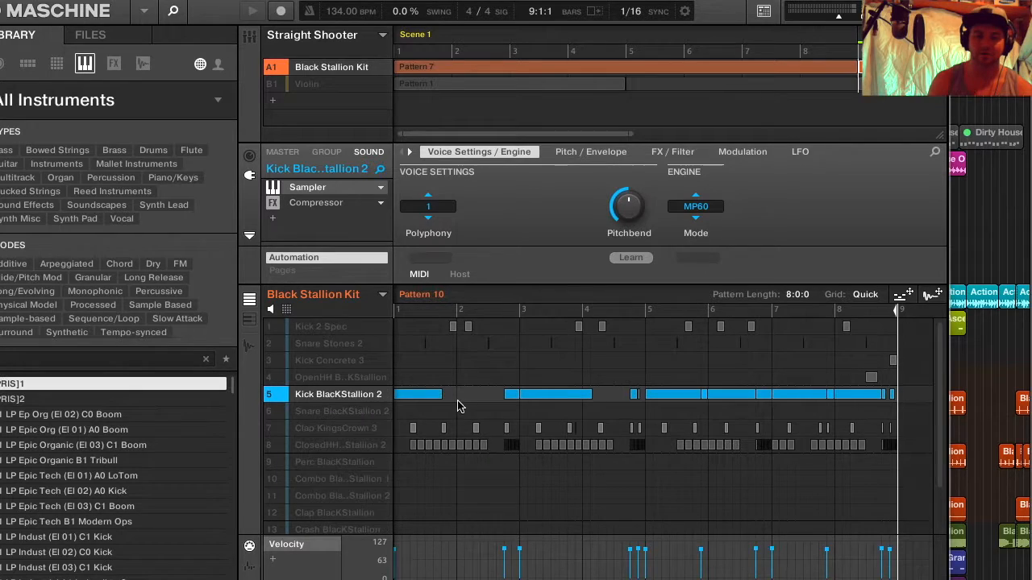
Show the Kick BlacKStallion 2 notes in the piano roll and view the sampler's Pitch / Envelope tuning settings
{"action": "left_click", "coordinate": [249, 319]}
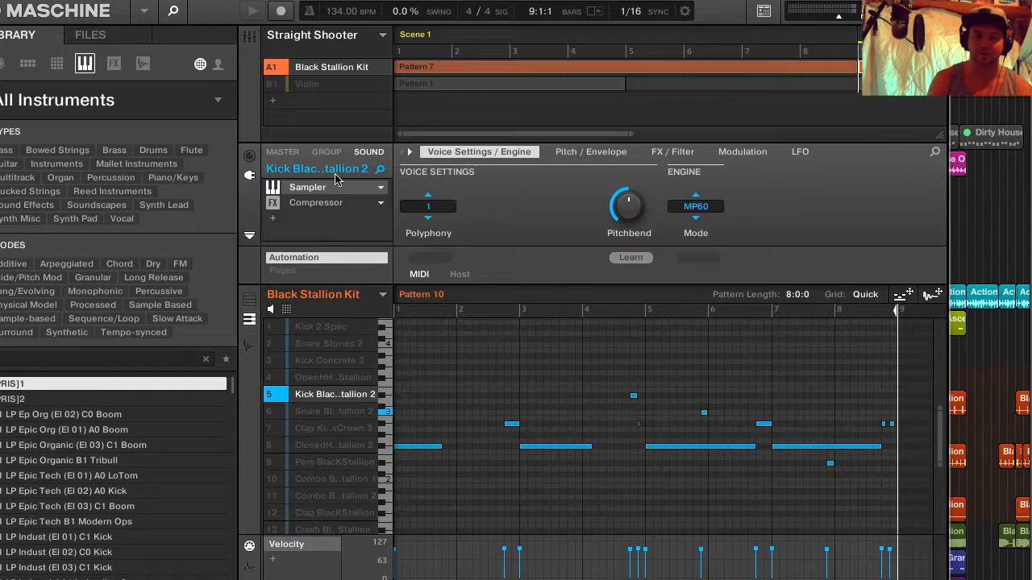
{"action": "left_click", "coordinate": [575, 154]}
{"action": "left_click_drag", "start_coordinate": [430, 198], "coordinate": [430, 202]}
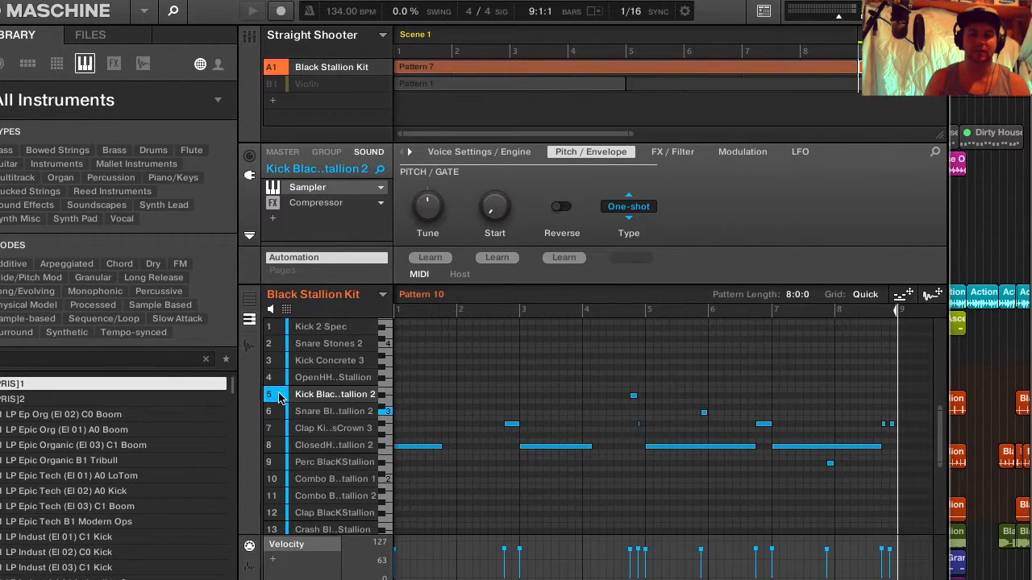
Select the Clap KingsCrown 3 sound and view its Pattern 10 notes in the piano roll
{"action": "left_click", "coordinate": [249, 299]}
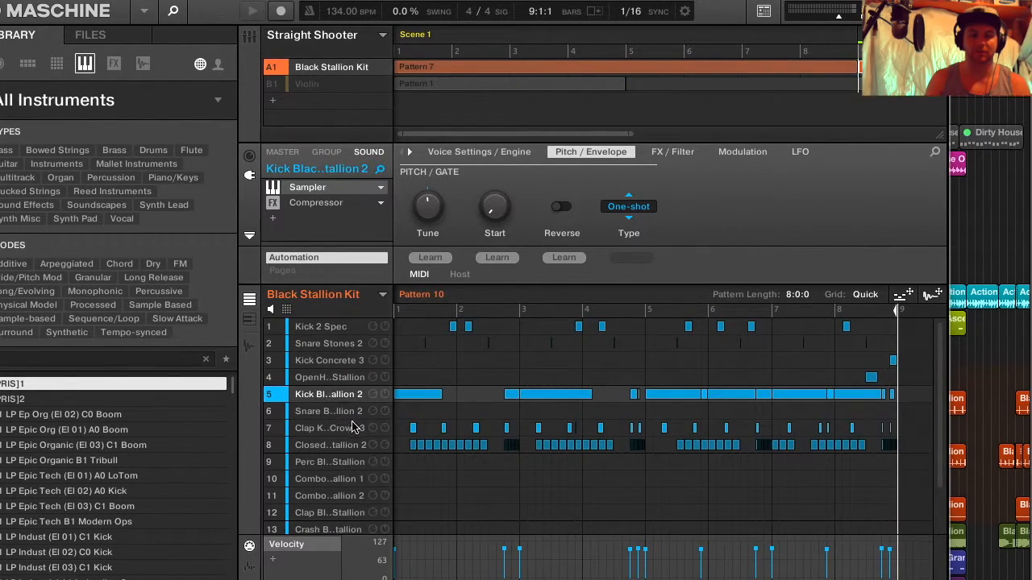
{"action": "left_click", "coordinate": [320, 430]}
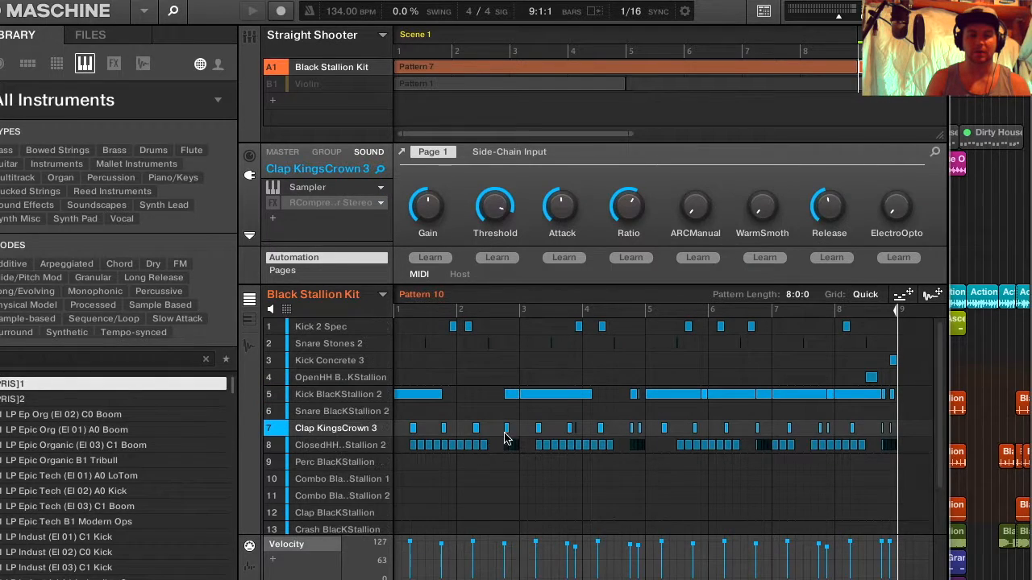
{"action": "left_click", "coordinate": [249, 320]}
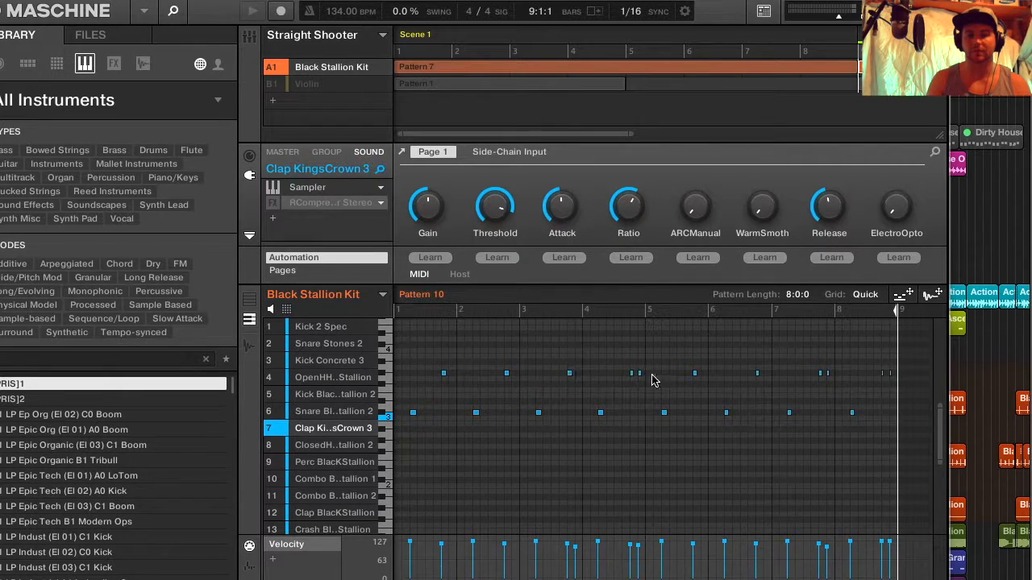
{"action": "left_click", "coordinate": [887, 374]}
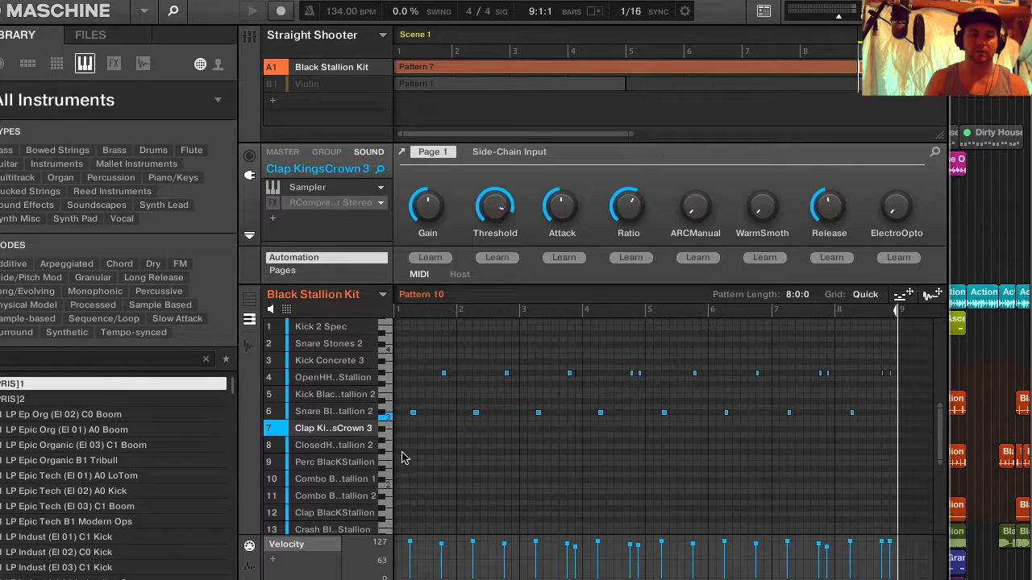
Select the Snare Stones 2 sound and examine its Pattern 10 notes in the piano roll
{"action": "left_click", "coordinate": [329, 361]}
{"action": "left_click", "coordinate": [326, 345]}
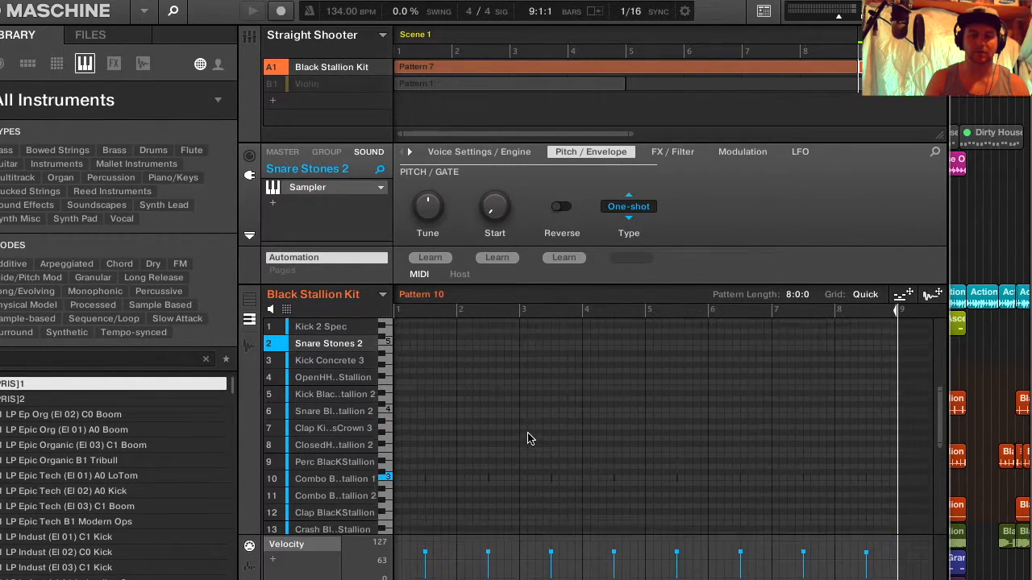
{"action": "scroll", "coordinate": [530, 437], "scroll_direction": "down", "scroll_amount": 1}
{"action": "left_click_drag", "start_coordinate": [910, 455], "coordinate": [287, 482]}
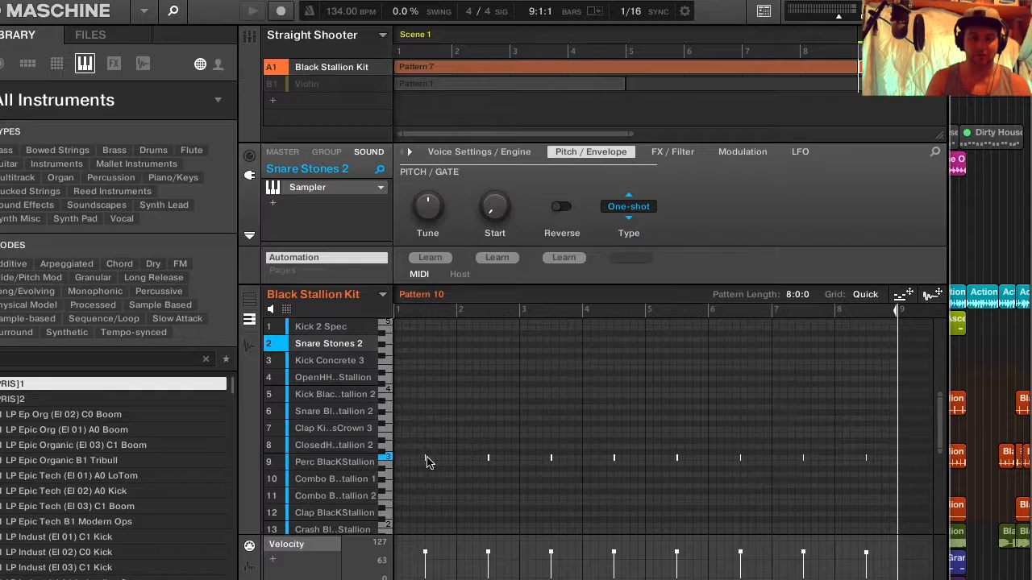
{"action": "left_click_drag", "start_coordinate": [917, 451], "coordinate": [255, 465]}
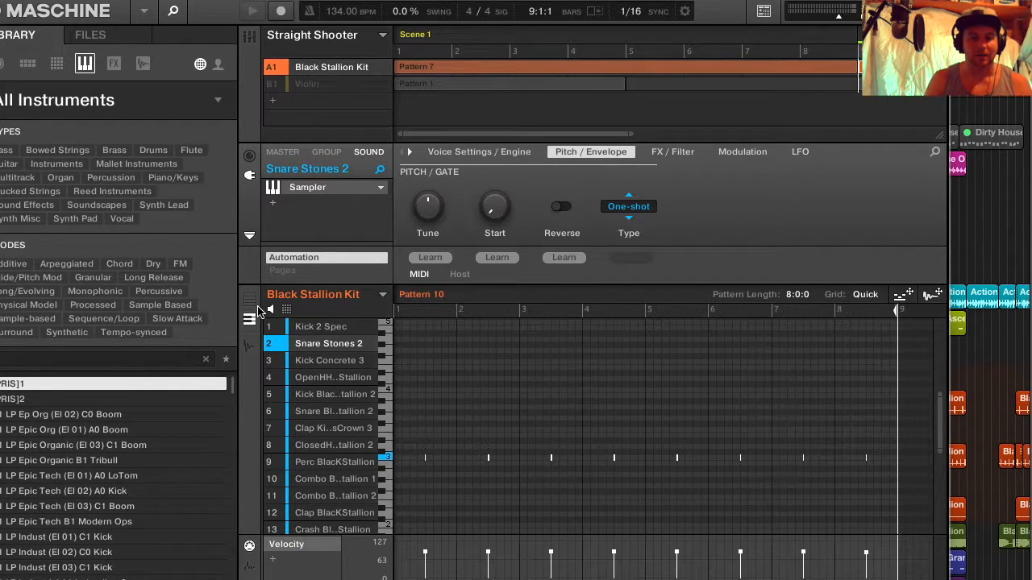
Select the ClosedHH BlacKStallion 2 sound and examine its hi-hat notes and rolls in the piano roll
{"action": "left_click", "coordinate": [249, 302]}
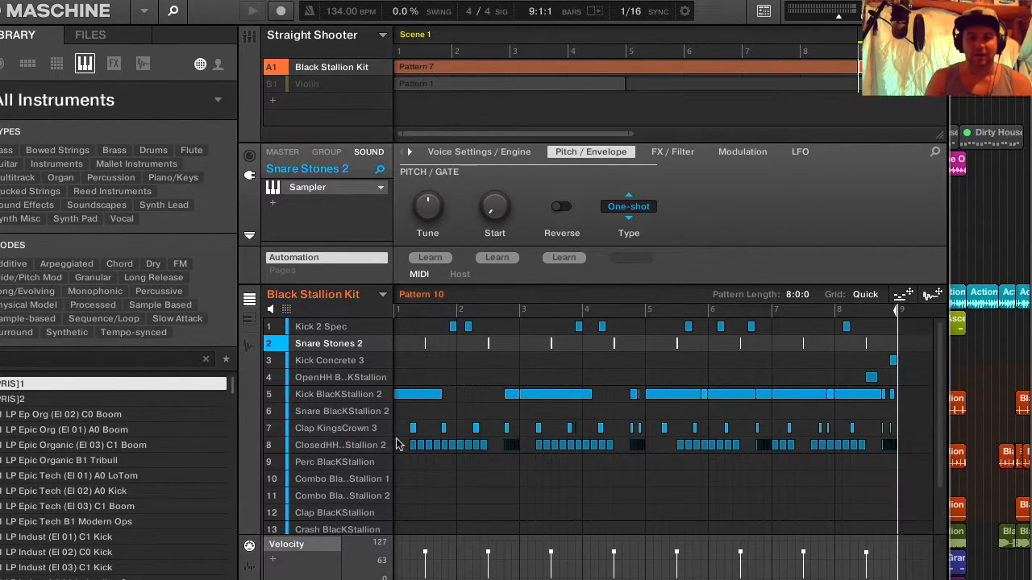
{"action": "left_click", "coordinate": [316, 429]}
{"action": "left_click", "coordinate": [319, 445]}
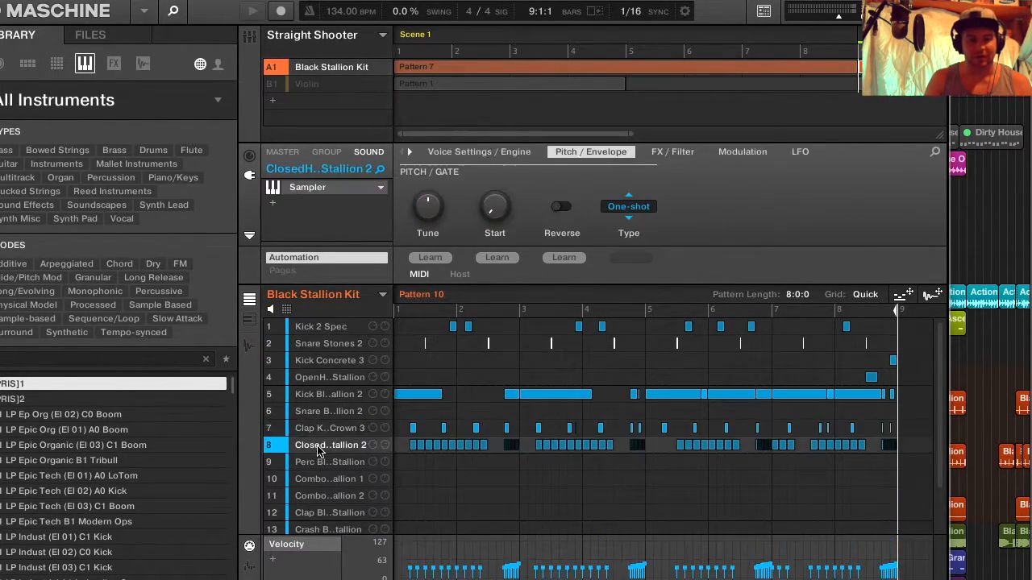
{"action": "left_click", "coordinate": [248, 323]}
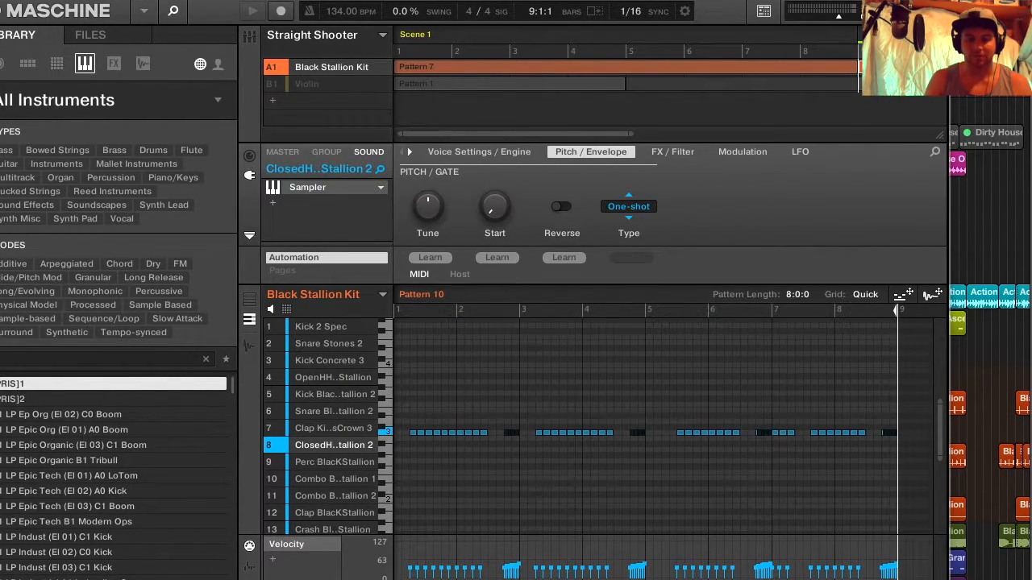
{"action": "scroll", "coordinate": [491, 564], "scroll_direction": "up", "scroll_amount": 5}
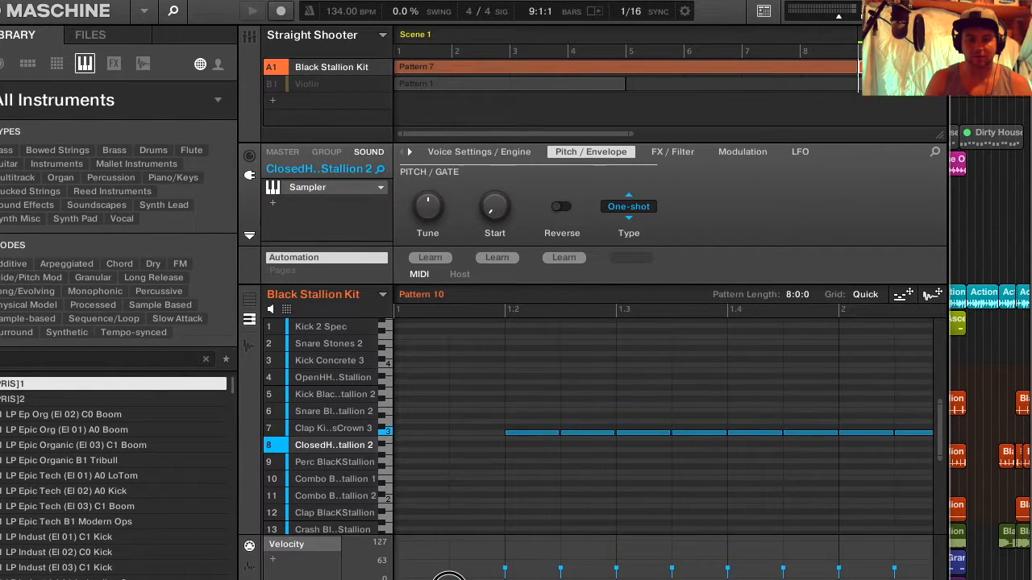
{"action": "scroll", "coordinate": [492, 576], "scroll_direction": "down", "scroll_amount": 5}
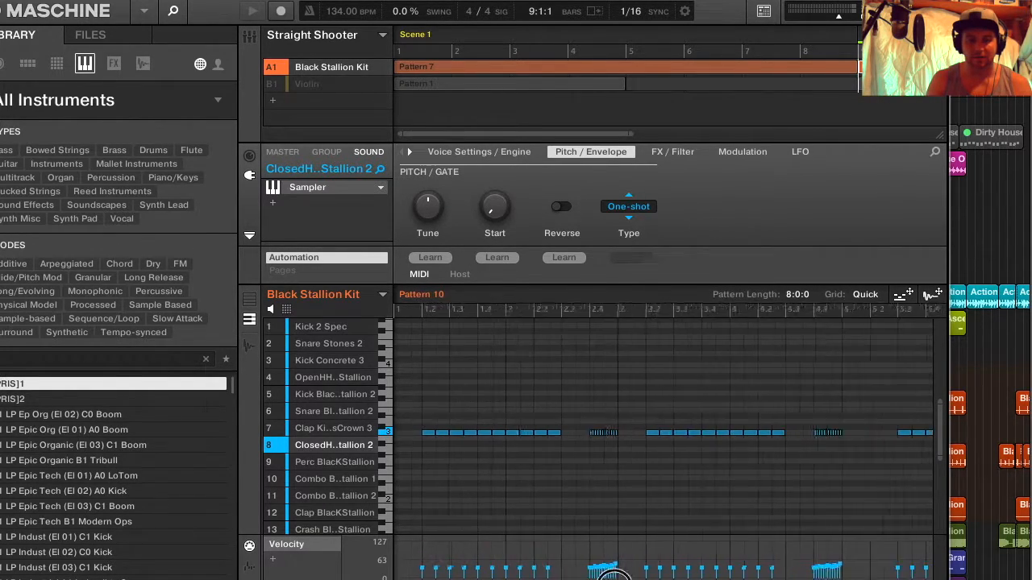
{"action": "scroll", "coordinate": [692, 574], "scroll_direction": "down", "scroll_amount": 2}
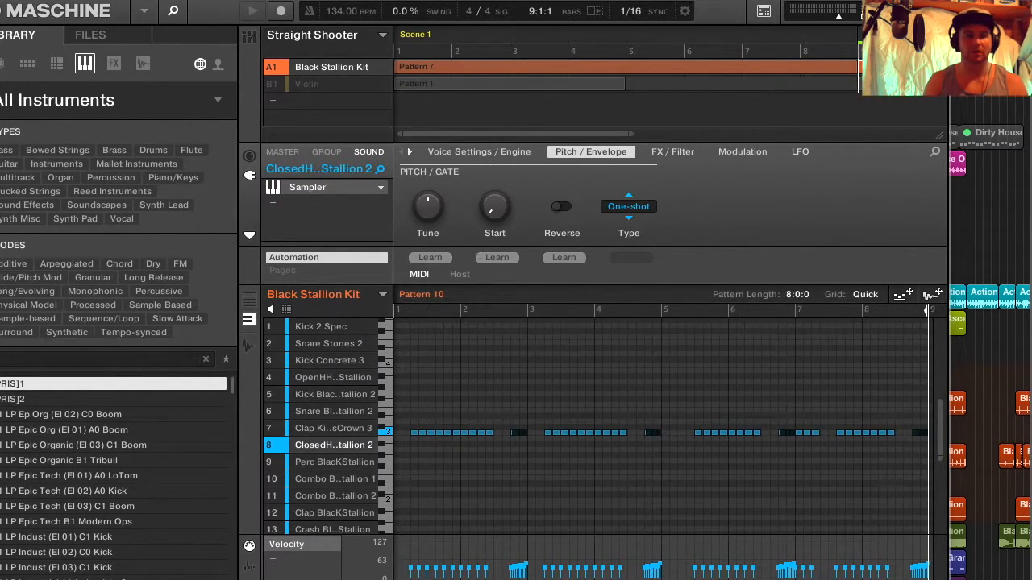
Show all the kit's sounds with Clap KingsCrown 3 selected, and move the Maschine 2 window aside to reveal the separate drum tracks
{"action": "left_click", "coordinate": [251, 299]}
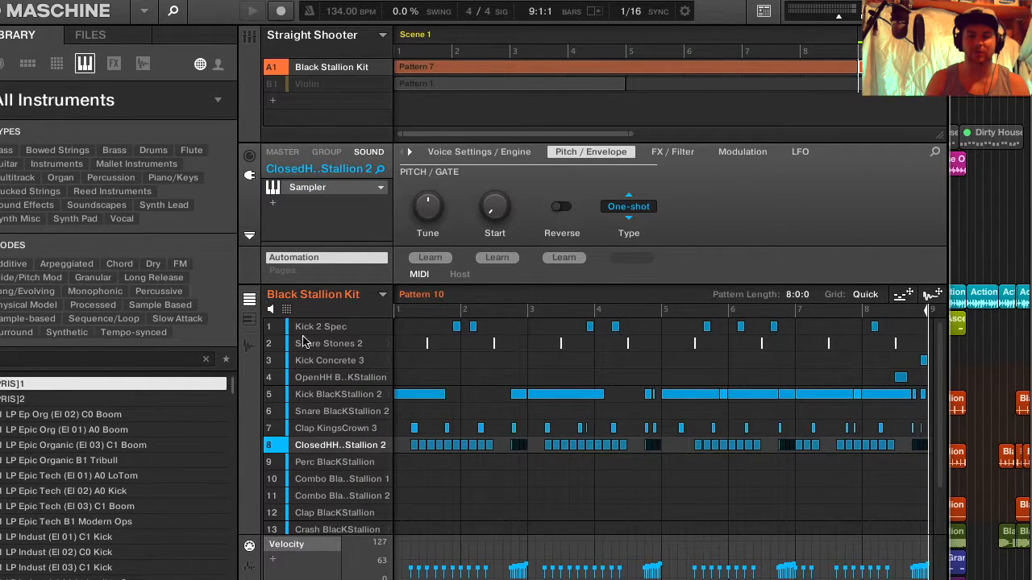
{"action": "left_click", "coordinate": [334, 428]}
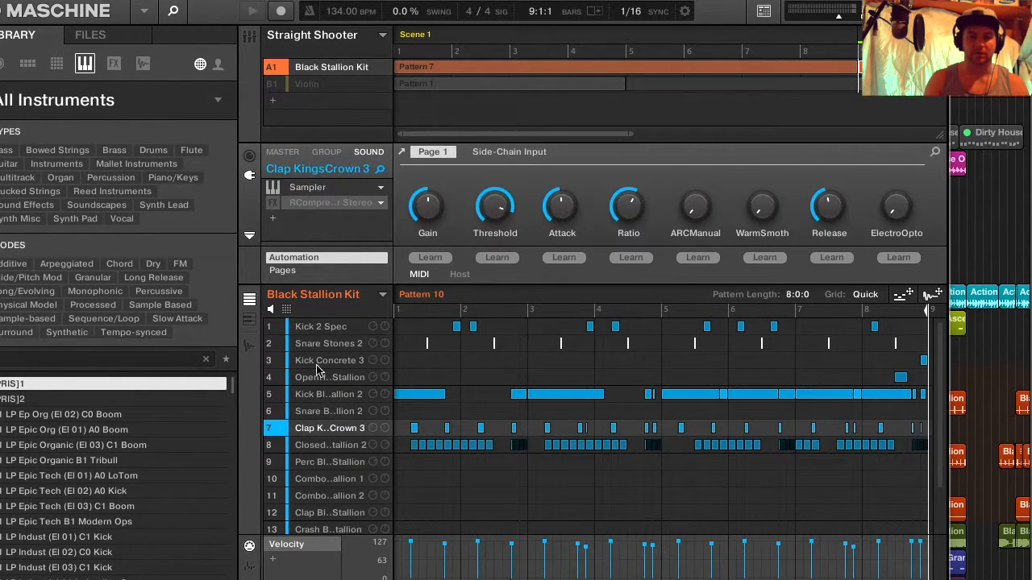
{"action": "left_click_drag", "start_coordinate": [106, 2], "coordinate": [297, 7]}
{"action": "left_click", "coordinate": [172, 3]}
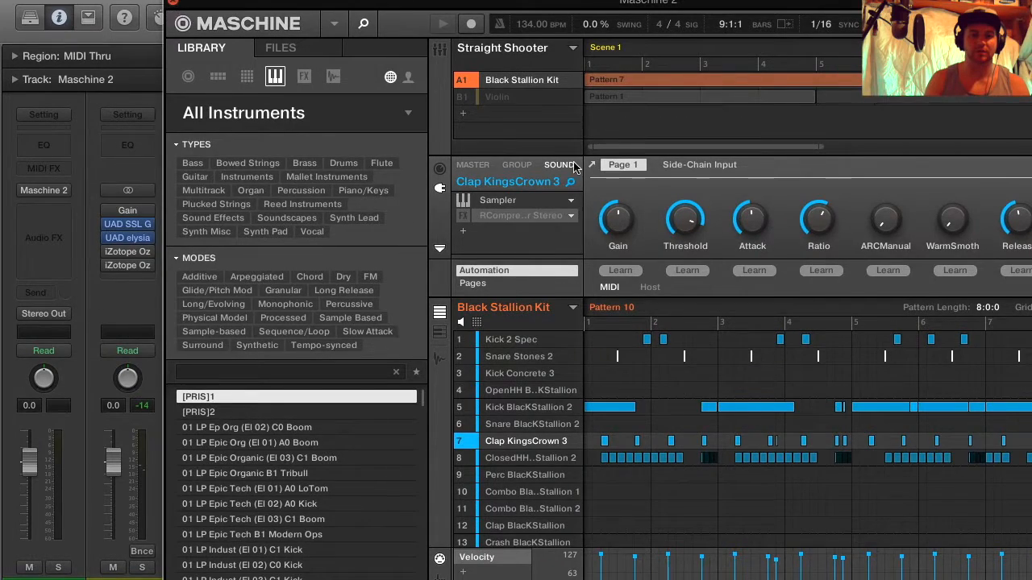
{"action": "left_click", "coordinate": [47, 193]}
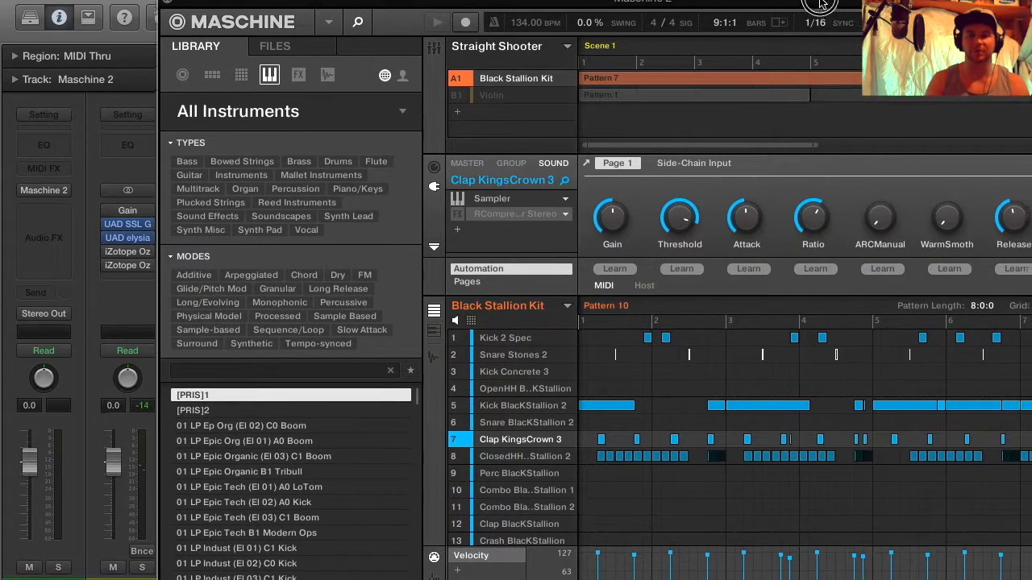
{"action": "left_click_drag", "start_coordinate": [484, 2], "coordinate": [192, 0]}
{"action": "left_click_drag", "start_coordinate": [322, 1], "coordinate": [427, 59]}
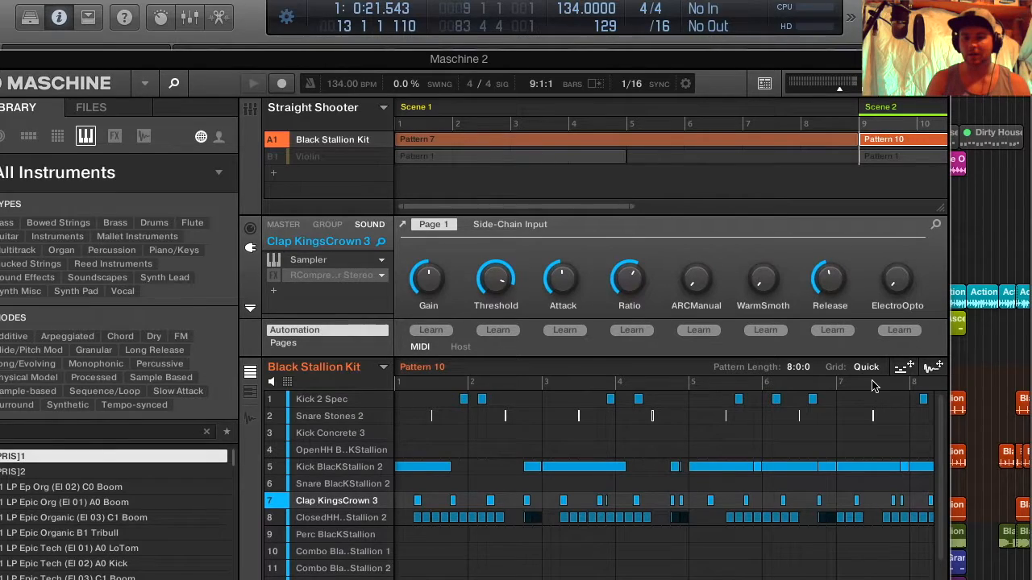
{"action": "left_click_drag", "start_coordinate": [834, 59], "coordinate": [84, 23]}
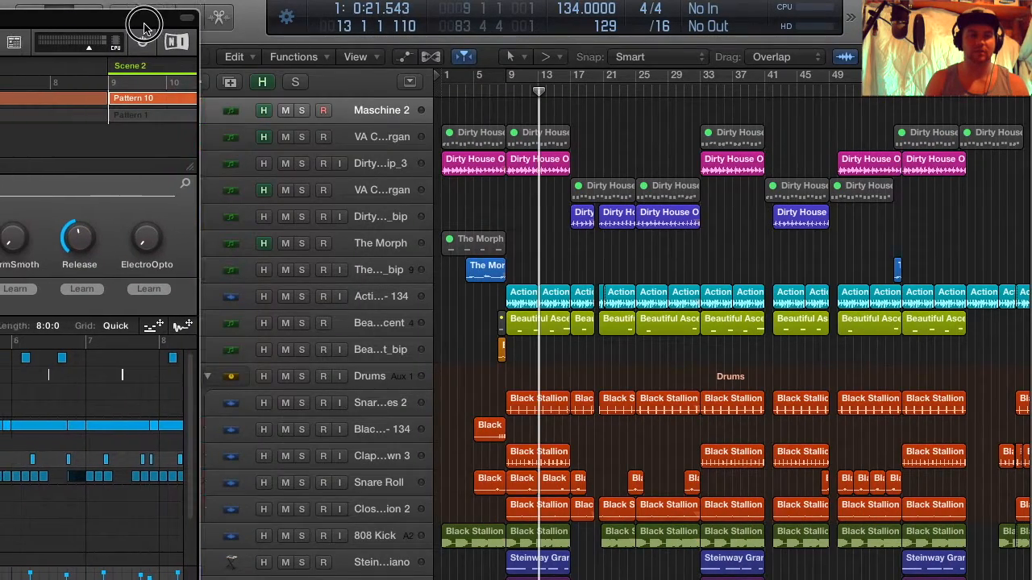
{"action": "left_click_drag", "start_coordinate": [180, 325], "coordinate": [182, 328]}
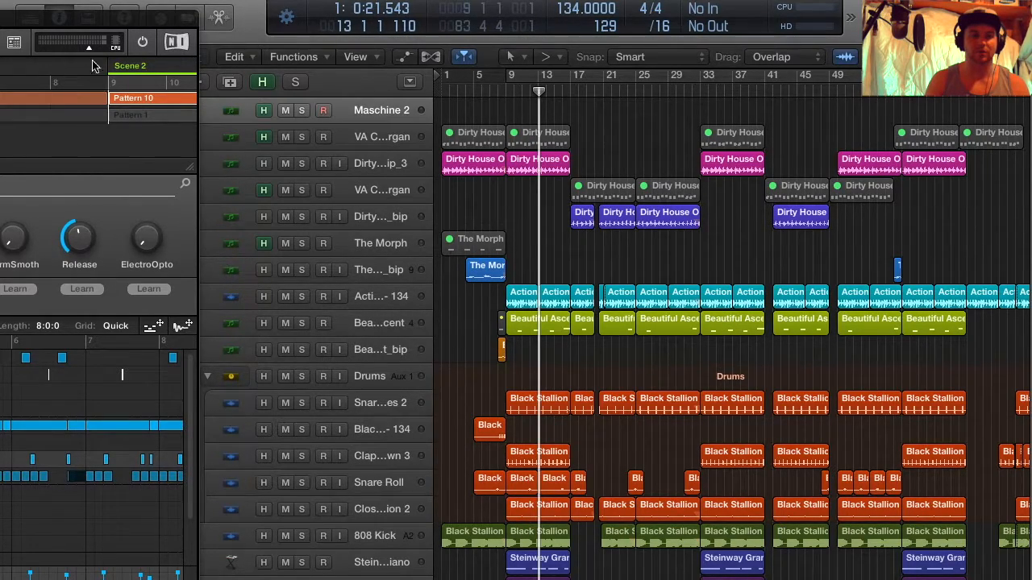
Solo the Clap KingsCrown 3 sound in the Black Stallion Kit and close the Maschine 2 window
{"action": "left_click_drag", "start_coordinate": [81, 18], "coordinate": [850, 23]}
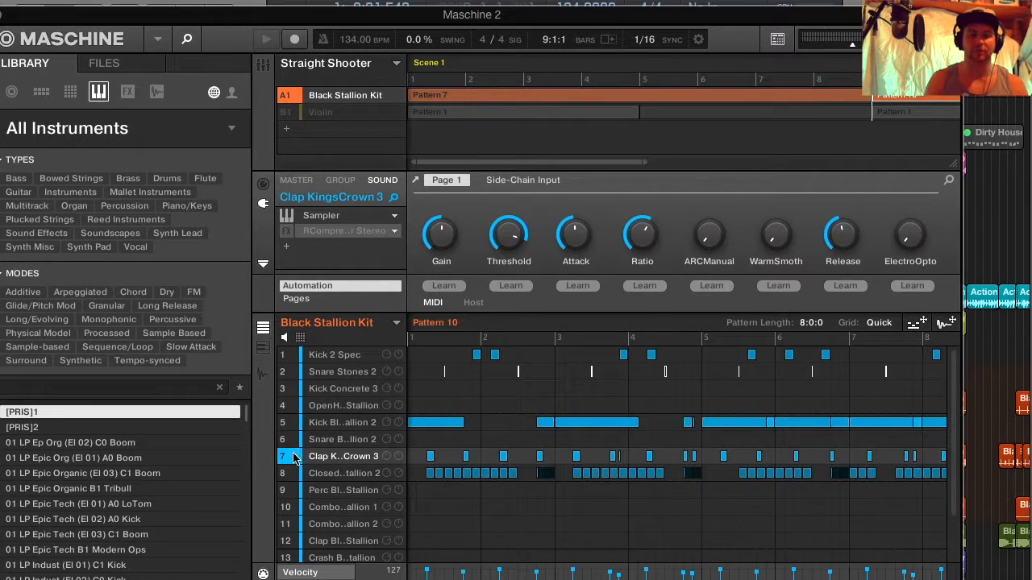
{"action": "left_click", "coordinate": [294, 458], "text": "shift"}
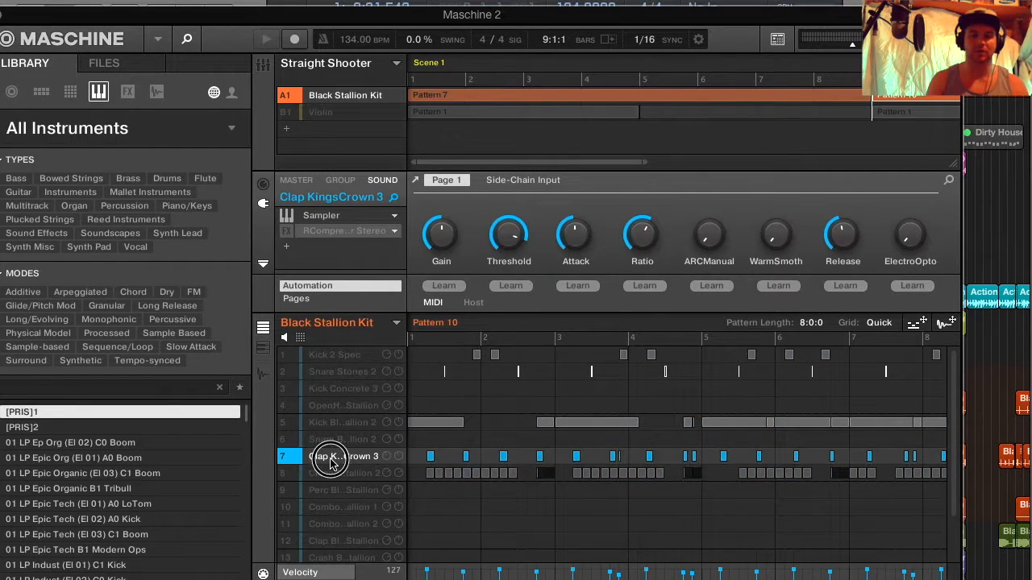
{"action": "left_click_drag", "start_coordinate": [850, 18], "coordinate": [185, 17]}
{"action": "left_click_drag", "start_coordinate": [281, 308], "coordinate": [274, 355]}
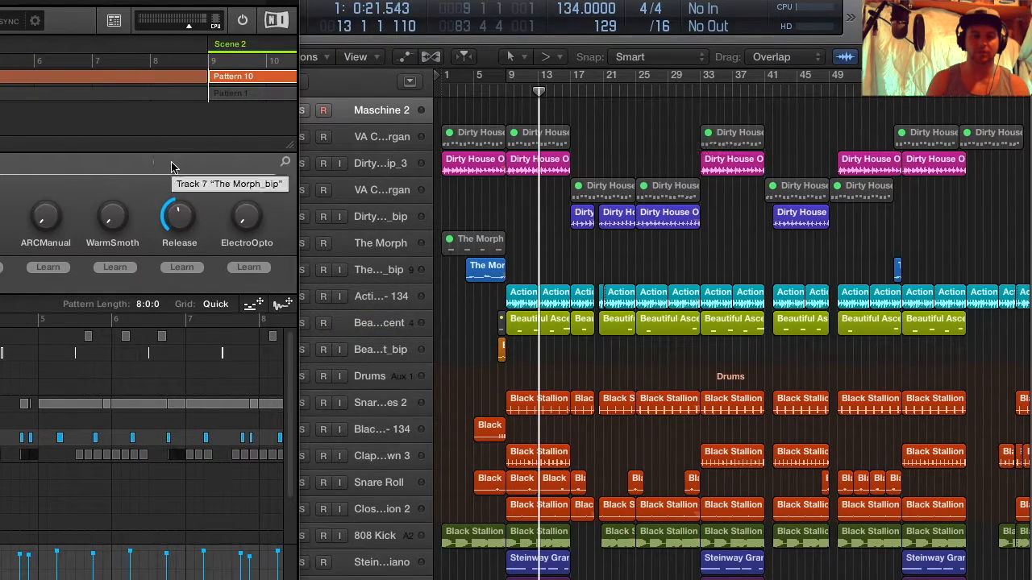
{"action": "left_click_drag", "start_coordinate": [212, 6], "coordinate": [746, 8]}
{"action": "left_click_drag", "start_coordinate": [141, 9], "coordinate": [308, 37]}
{"action": "left_click", "coordinate": [52, 30]}
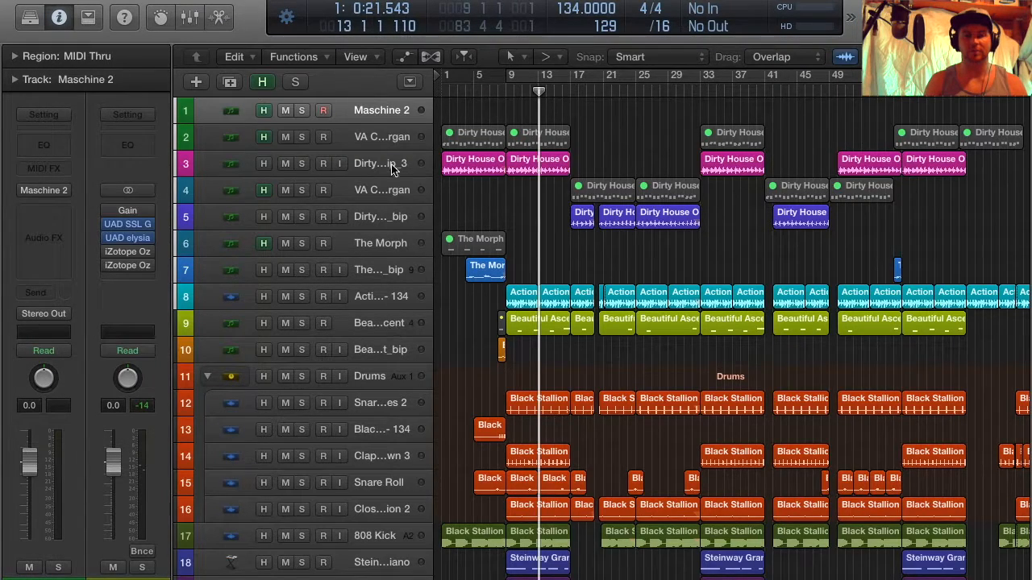
Collapse the Drums track stack and check the settings of its Compressor insert
{"action": "left_click", "coordinate": [361, 379]}
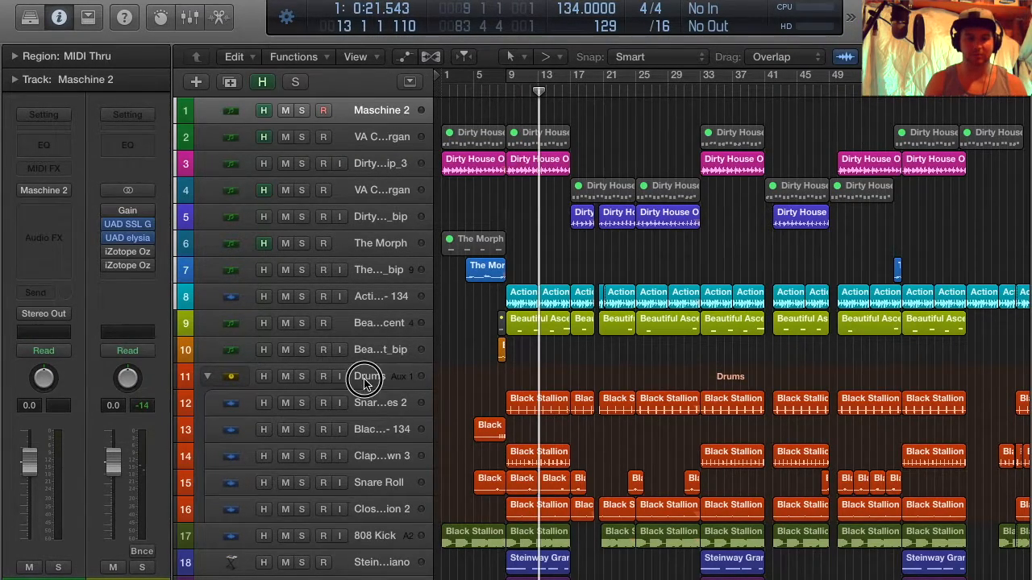
{"action": "left_click", "coordinate": [209, 379]}
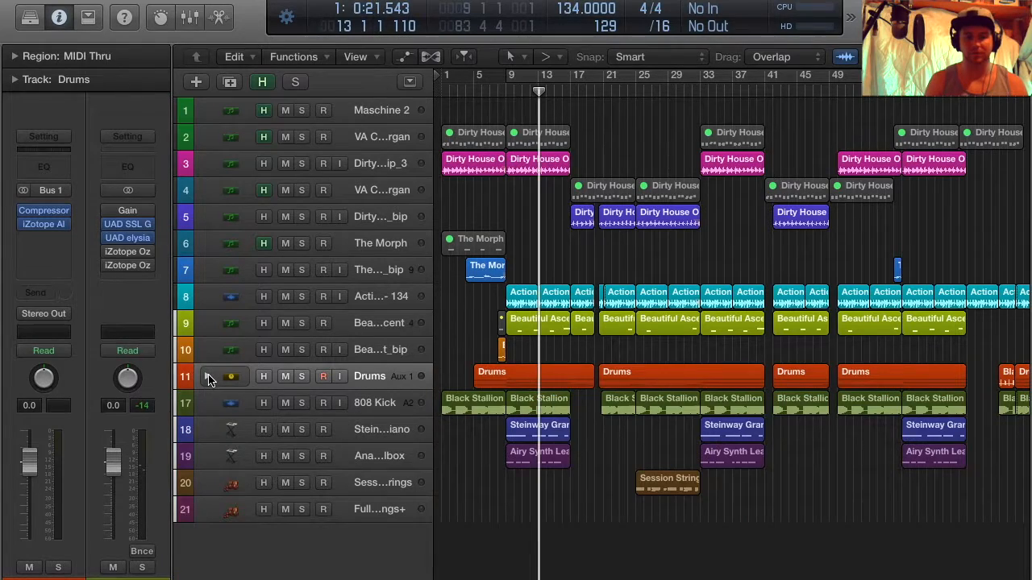
{"action": "left_click", "coordinate": [381, 379]}
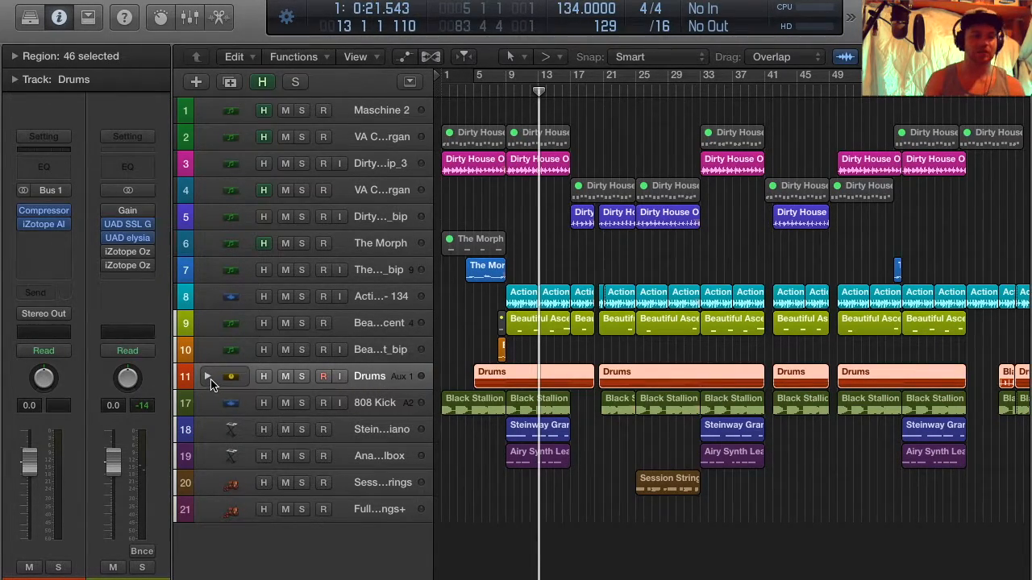
{"action": "left_click", "coordinate": [37, 211]}
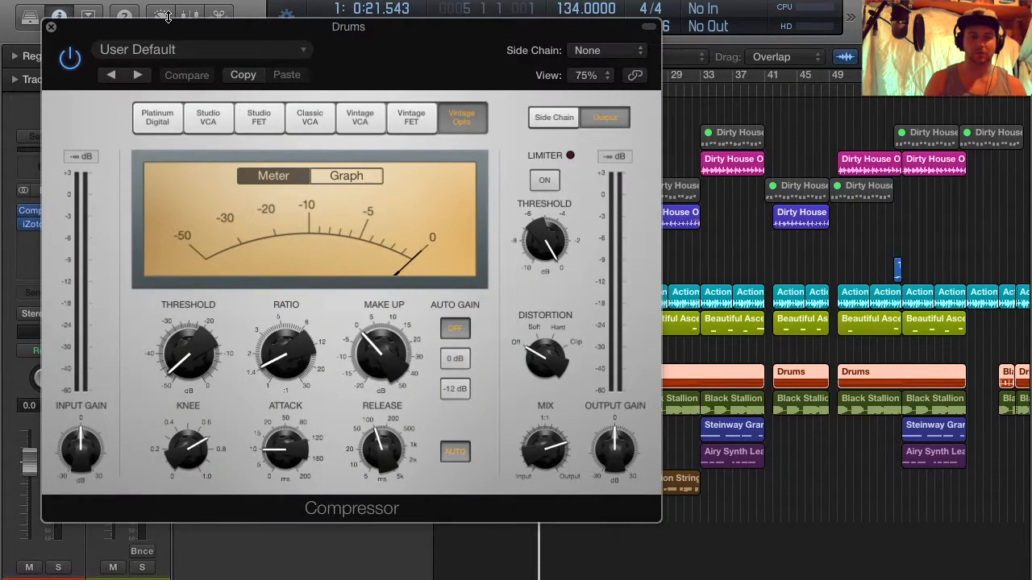
{"action": "left_click", "coordinate": [51, 27]}
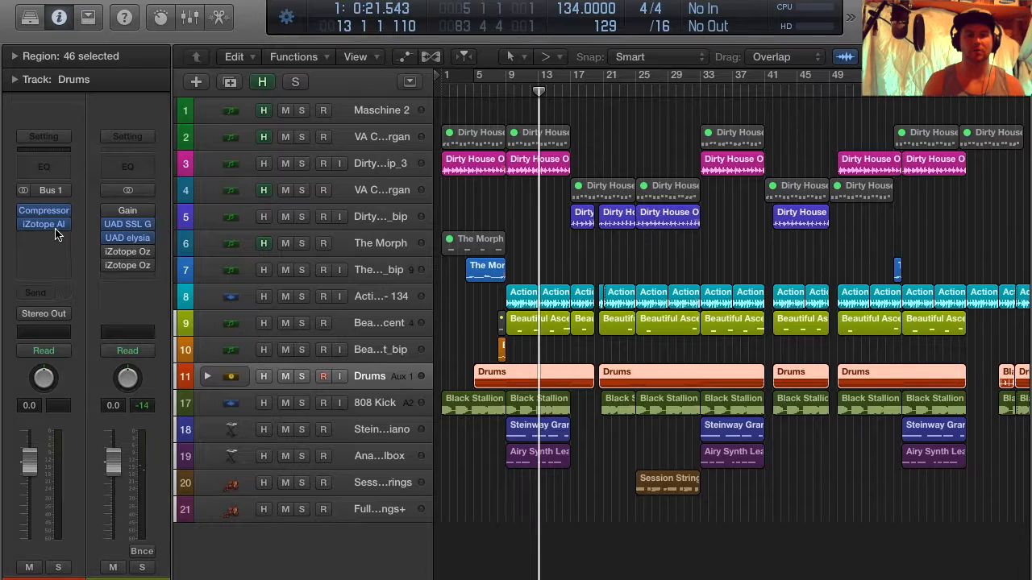
Open iZotope Alloy 2 on the Drums stack, hide the plug-in header and examine the Equalizer module
{"action": "left_click", "coordinate": [45, 225]}
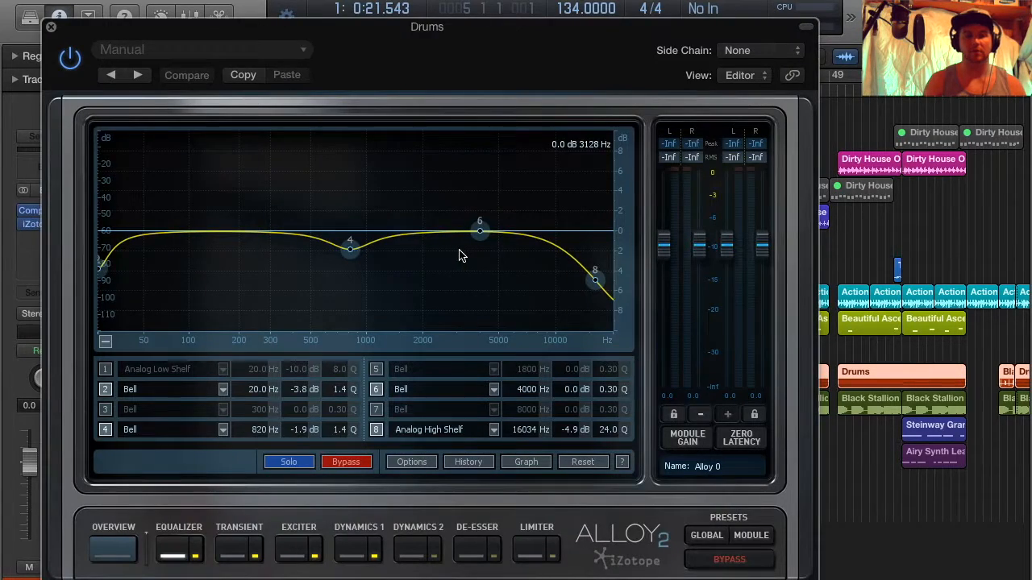
{"action": "left_click", "coordinate": [807, 28]}
{"action": "left_click_drag", "start_coordinate": [367, 29], "coordinate": [525, 24]}
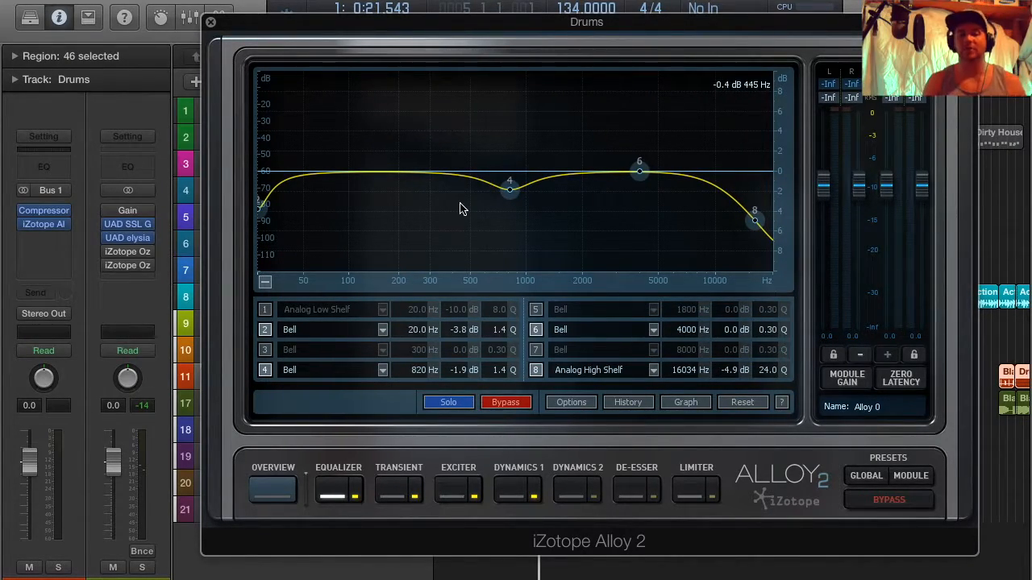
{"action": "left_click", "coordinate": [329, 493]}
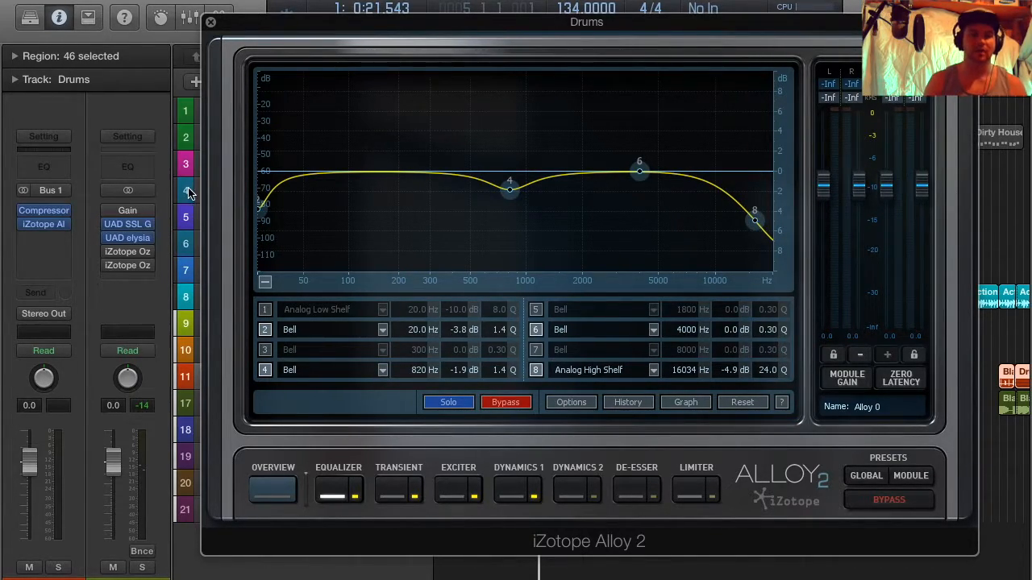
Examine Alloy 2's Transient, Exciter and Dynamics 1 modules and close the plug-in
{"action": "left_click", "coordinate": [403, 491]}
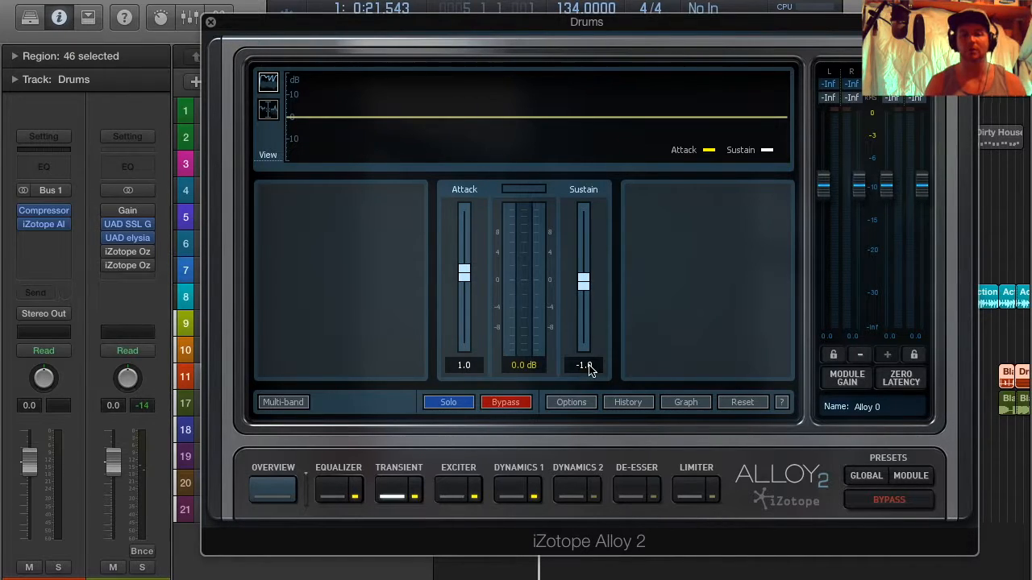
{"action": "left_click", "coordinate": [449, 492]}
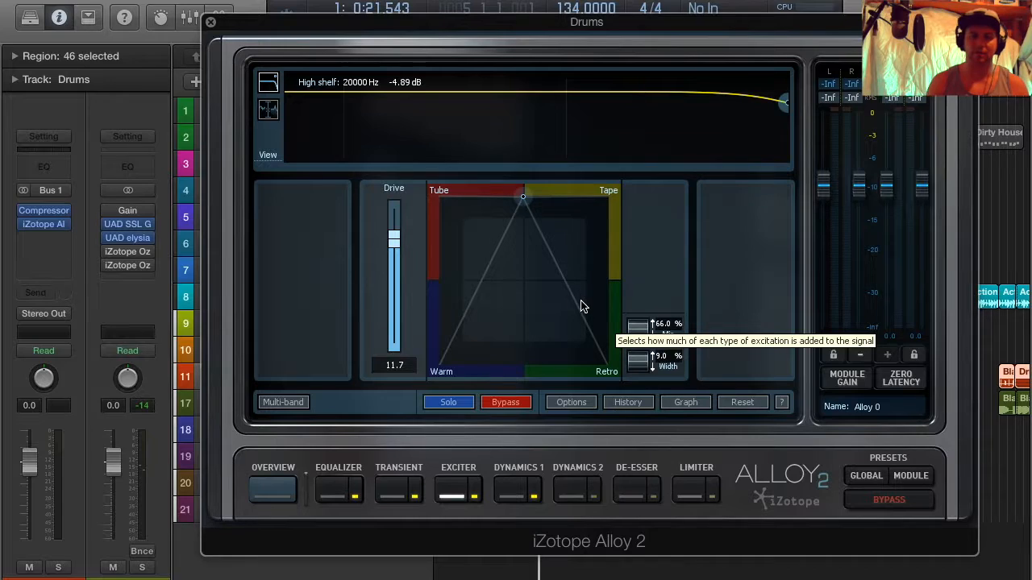
{"action": "left_click", "coordinate": [508, 489]}
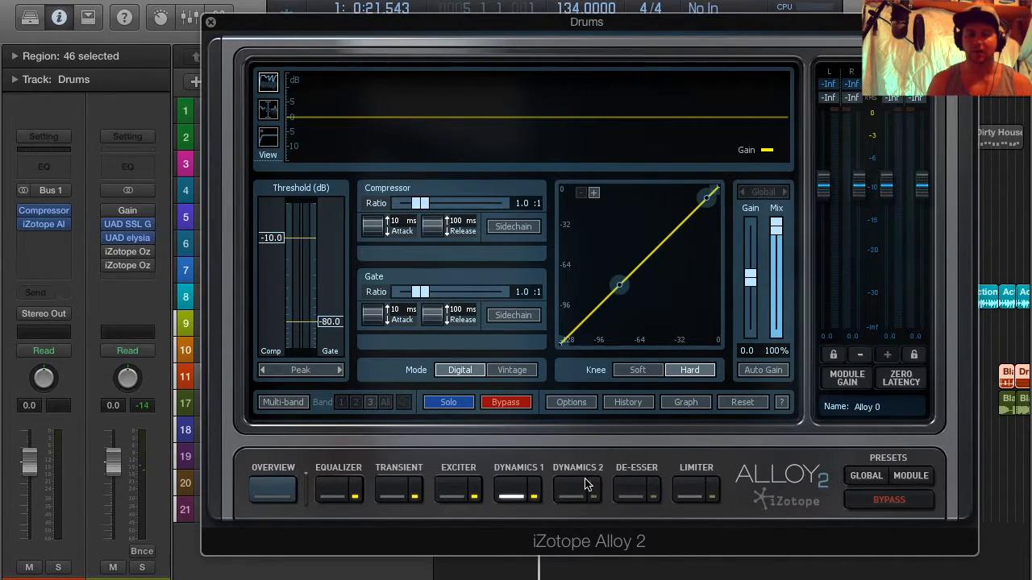
{"action": "left_click", "coordinate": [211, 22]}
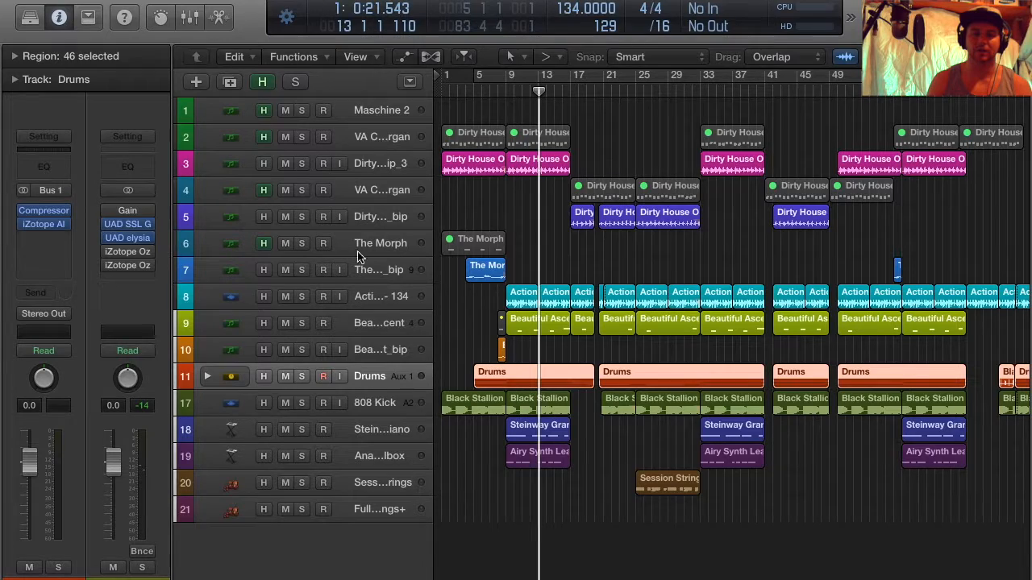
Hide the tracks marked for hiding, including Maschine 2, both VA Church Organ tracks and The Morph
{"action": "left_click", "coordinate": [387, 142]}
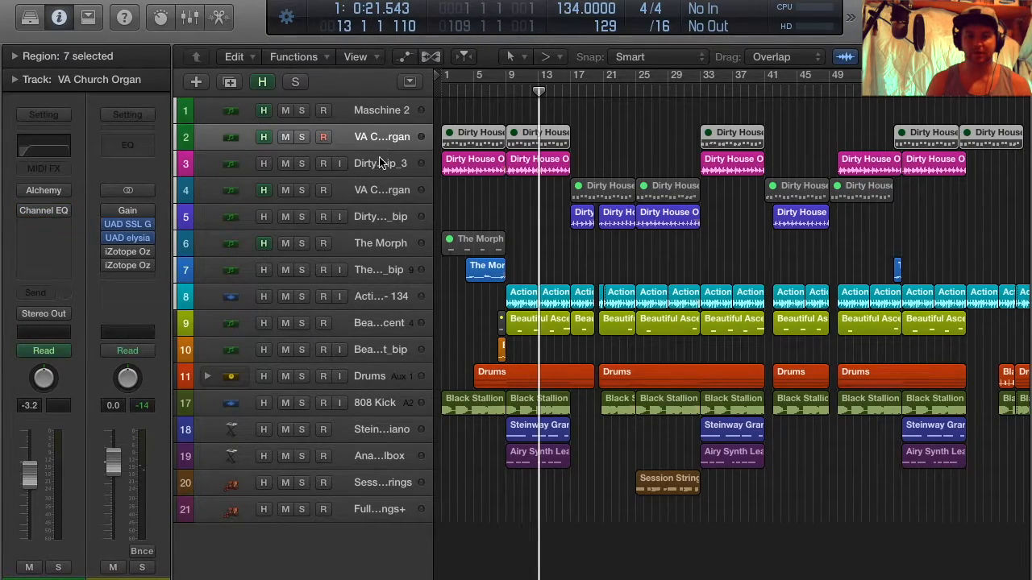
{"action": "key", "text": "super+Left"}
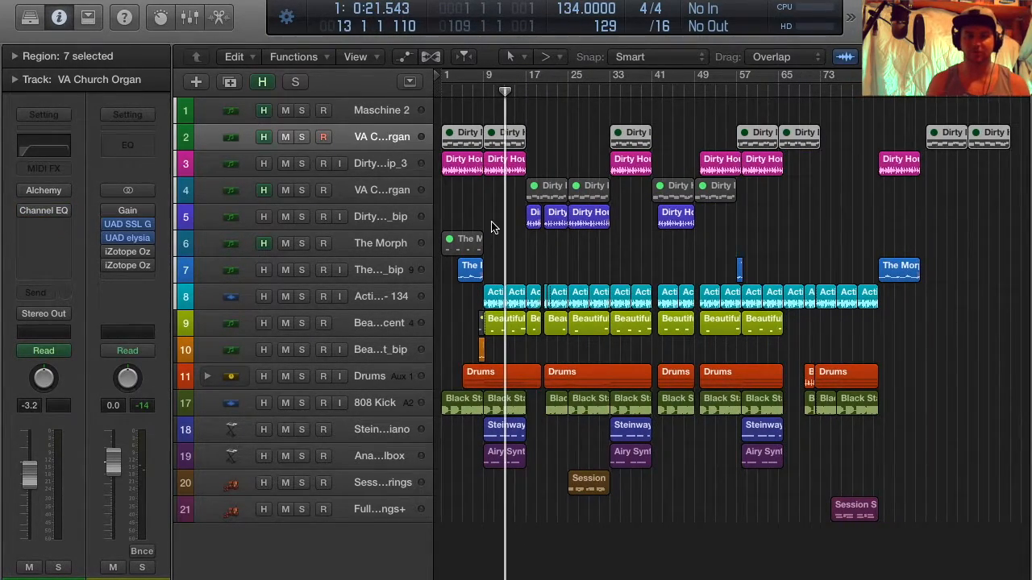
{"action": "key", "text": "h"}
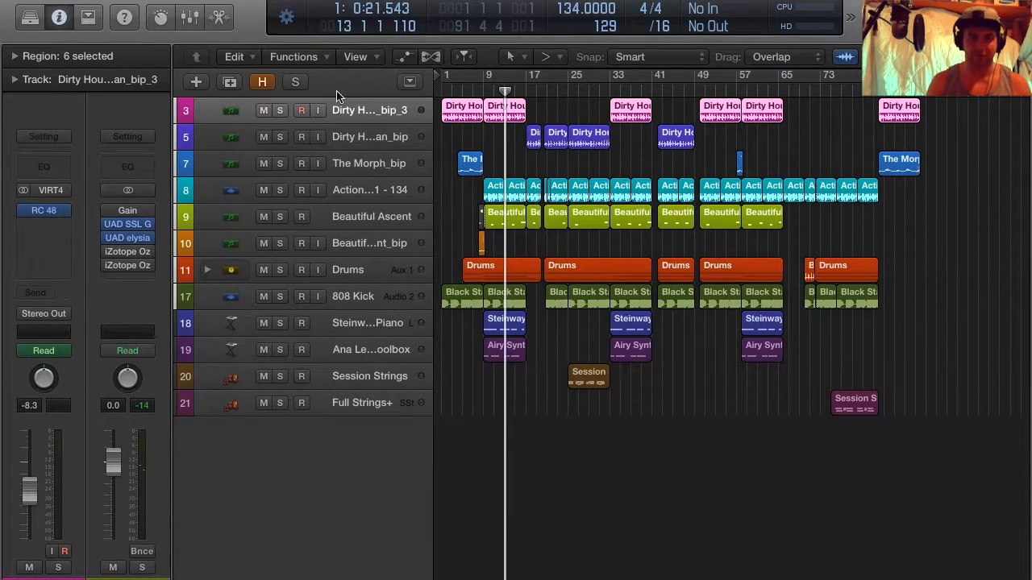
Solo the Action Strings track and play it from bar 9
{"action": "left_click", "coordinate": [370, 200]}
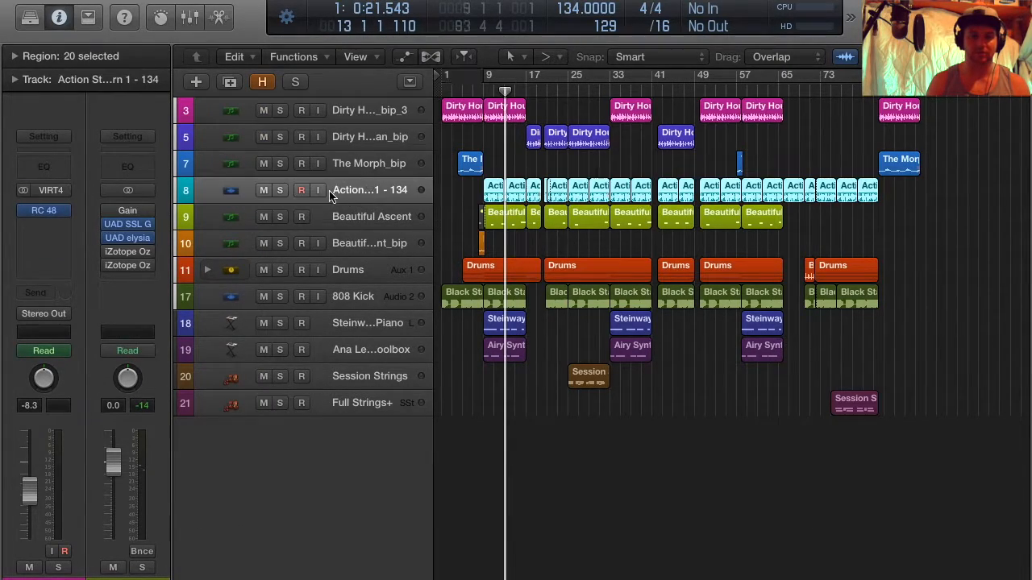
{"action": "left_click", "coordinate": [279, 189]}
{"action": "left_click", "coordinate": [481, 96]}
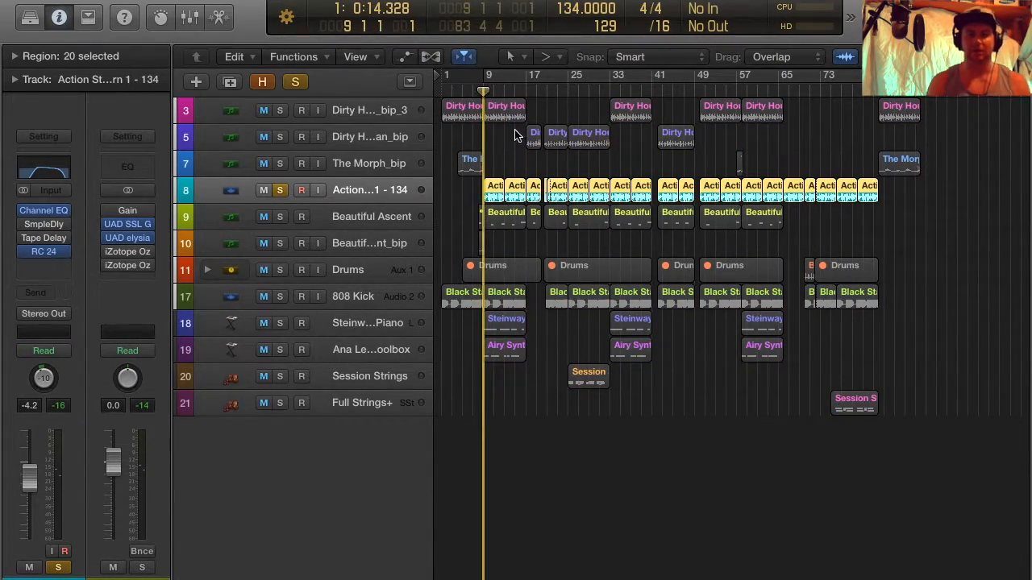
{"action": "key", "text": "space"}
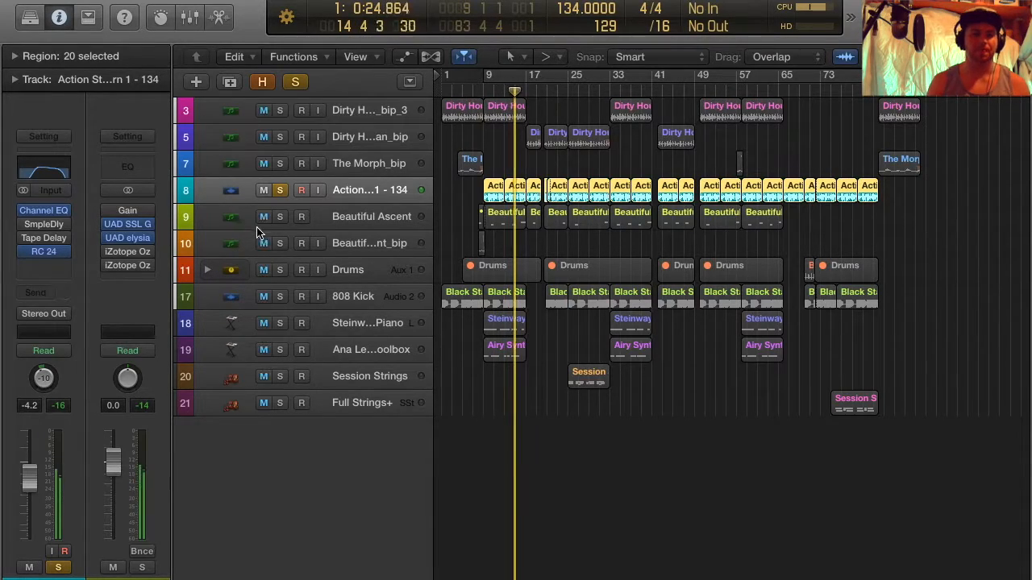
Expand the Drums stack, solo the 808 Kick track below it and return the playhead to the project start
{"action": "left_click", "coordinate": [208, 269]}
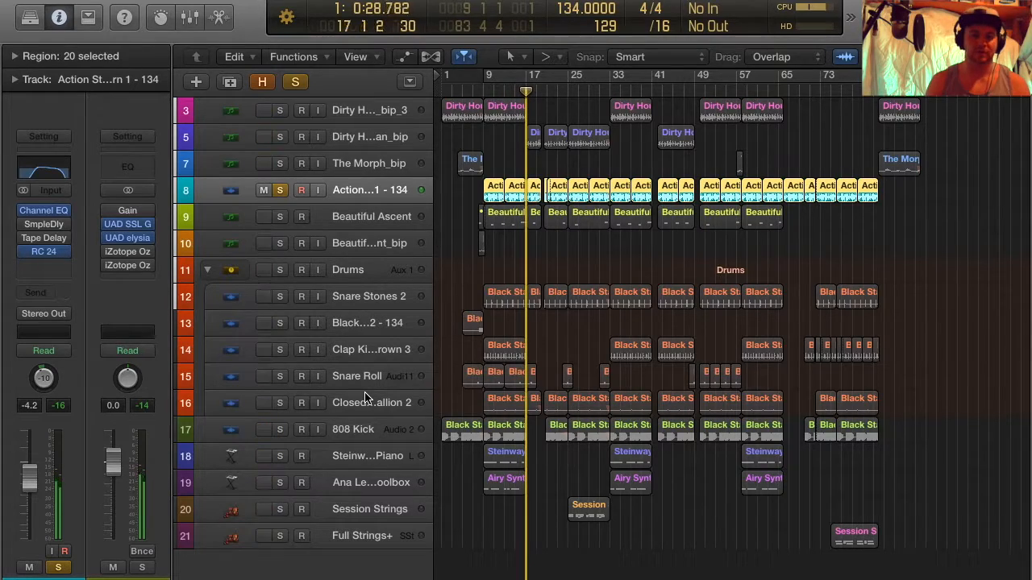
{"action": "left_click", "coordinate": [347, 274]}
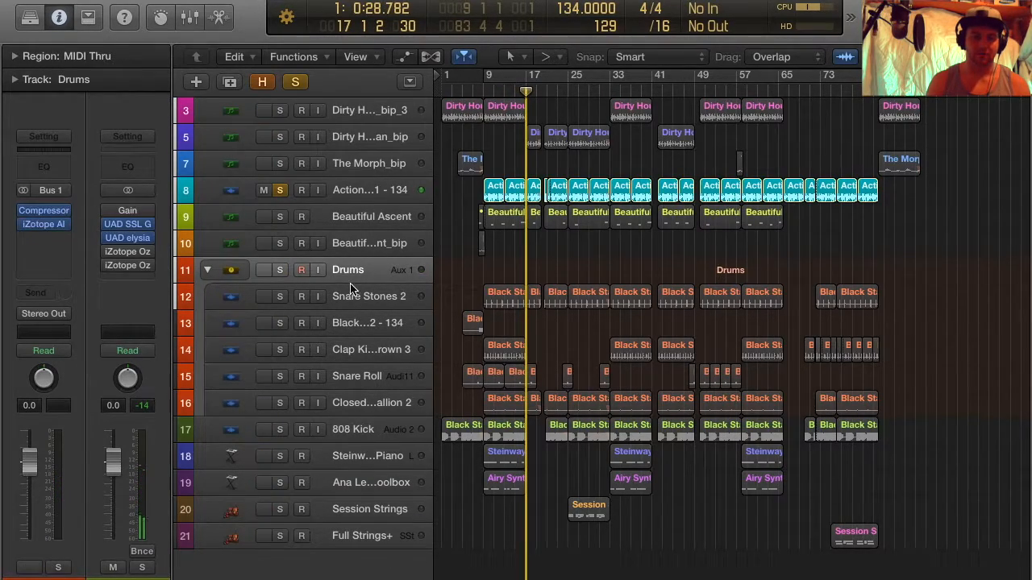
{"action": "left_click", "coordinate": [342, 435]}
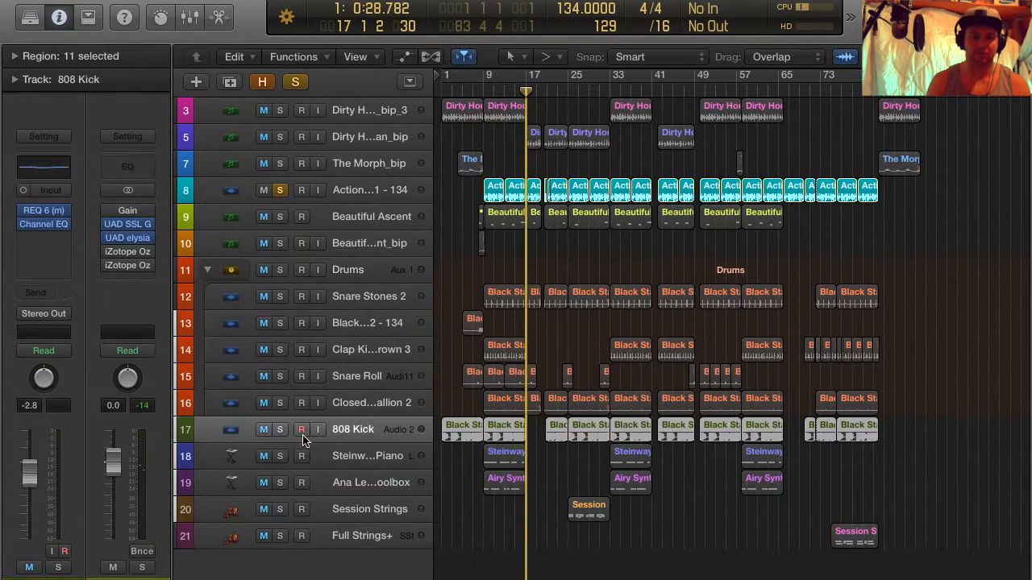
{"action": "left_click", "coordinate": [282, 432]}
{"action": "key", "text": "Return"}
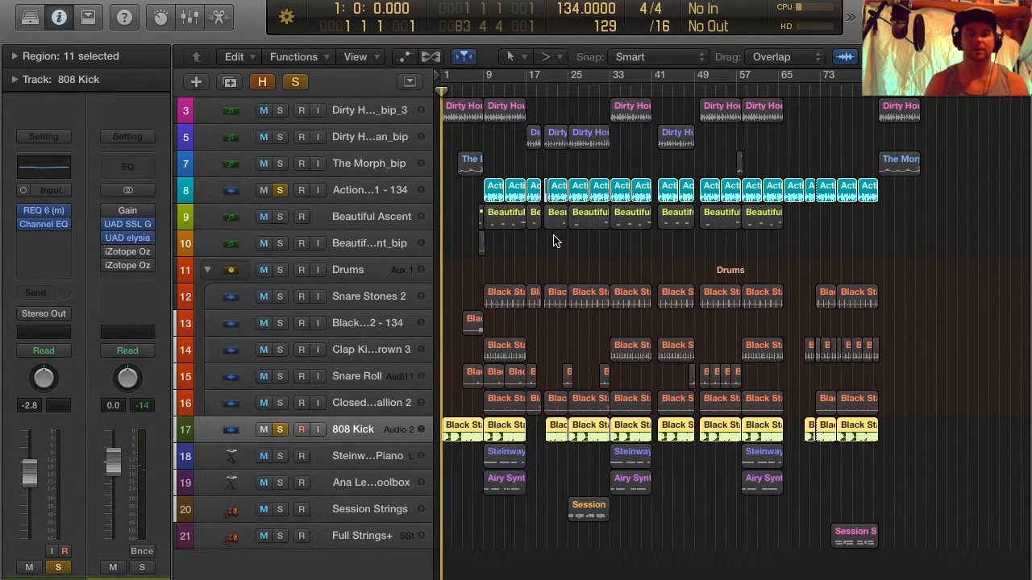
Show the hidden tracks and open the instrument on the Maschine 2 track
{"action": "key", "text": "h"}
{"action": "left_click", "coordinate": [370, 110]}
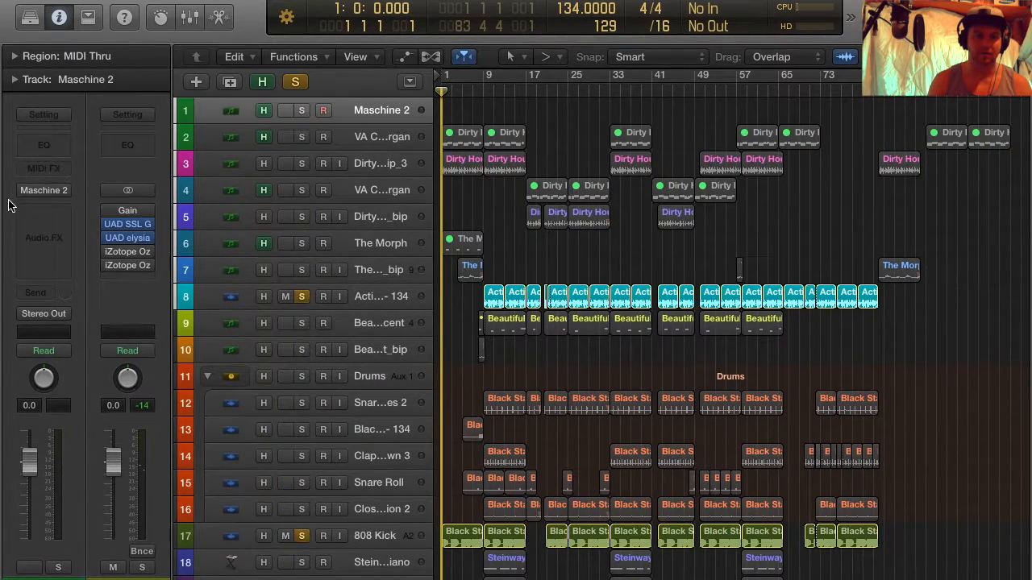
{"action": "left_click", "coordinate": [46, 197]}
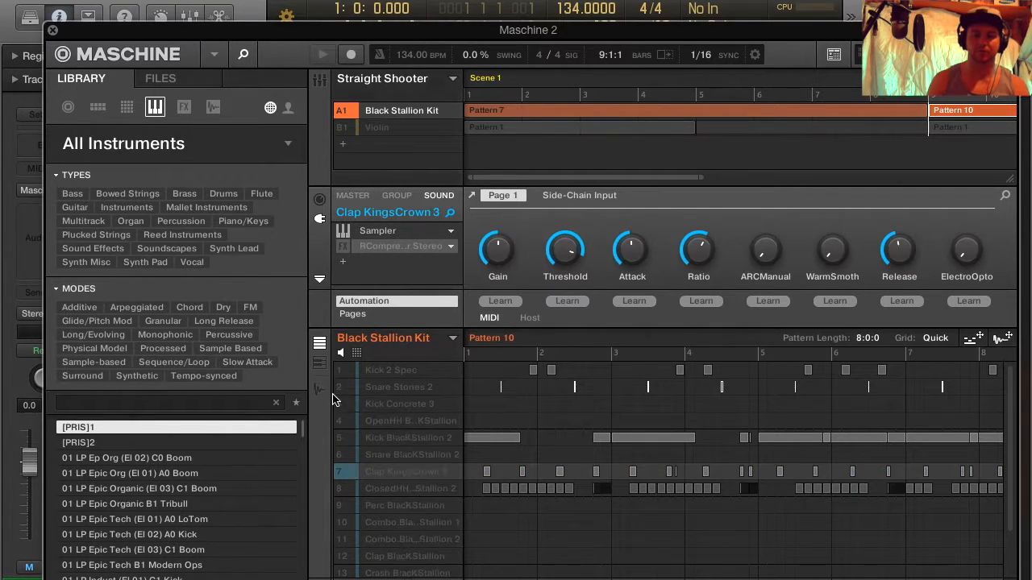
Select the Kick BlacKStallion 2 sound and examine its Sampler pages, including FX / Filter, Voice Settings / Engine, LFO and Modulation
{"action": "left_click", "coordinate": [366, 439]}
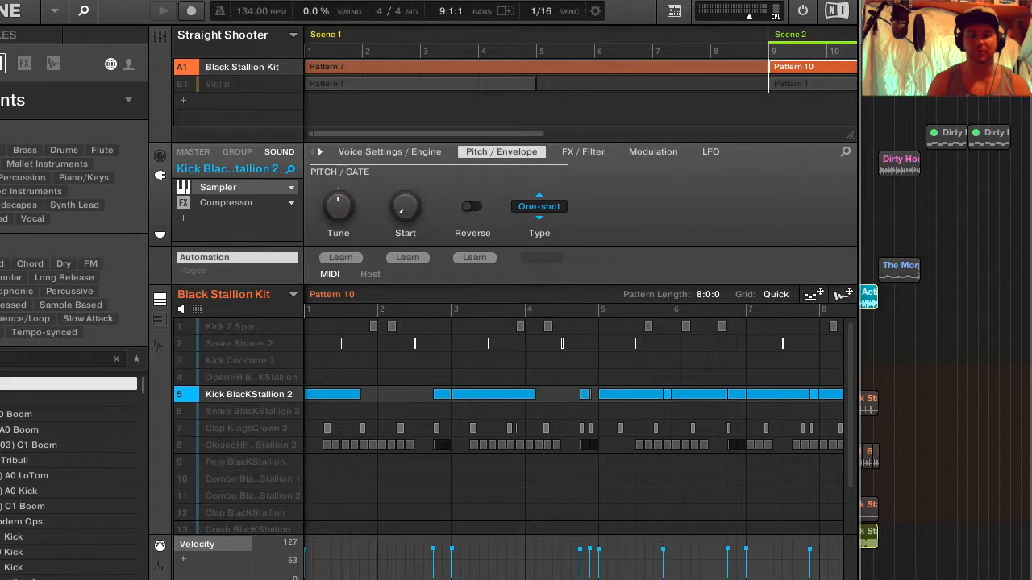
{"action": "scroll", "coordinate": [773, 576], "scroll_direction": "down", "scroll_amount": 3}
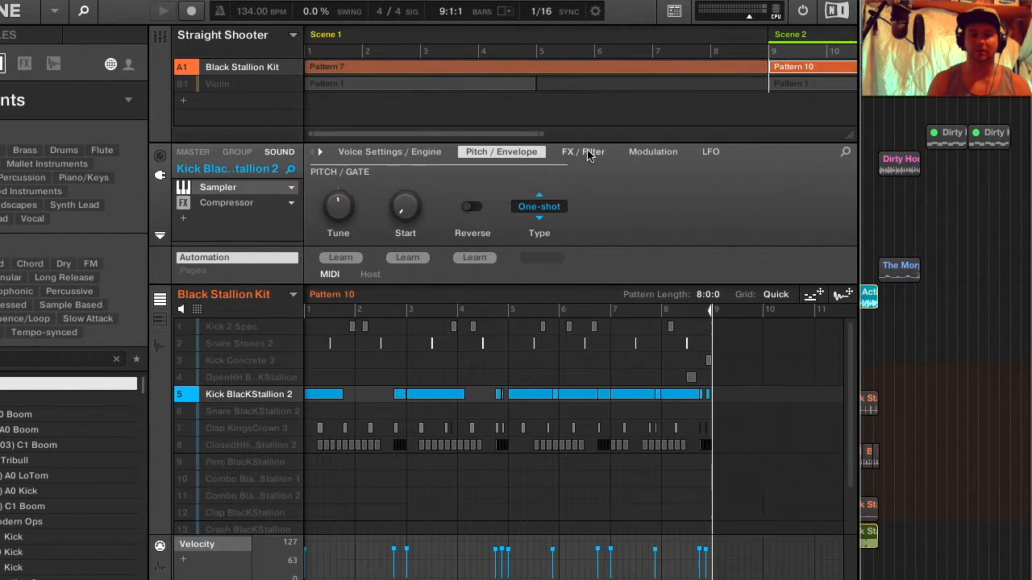
{"action": "left_click", "coordinate": [637, 155]}
{"action": "left_click", "coordinate": [583, 152]}
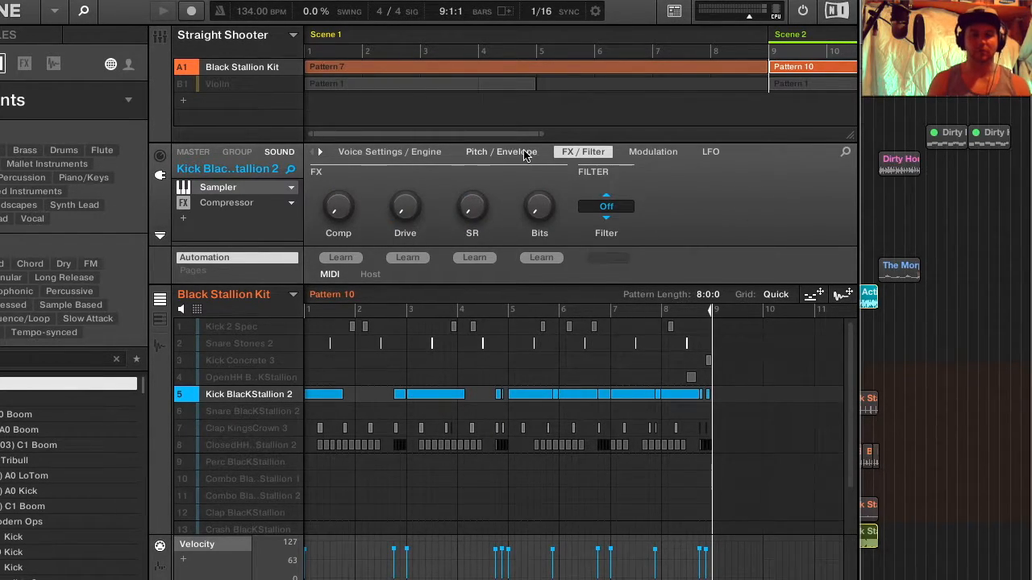
{"action": "left_click", "coordinate": [496, 153]}
{"action": "left_click", "coordinate": [371, 154]}
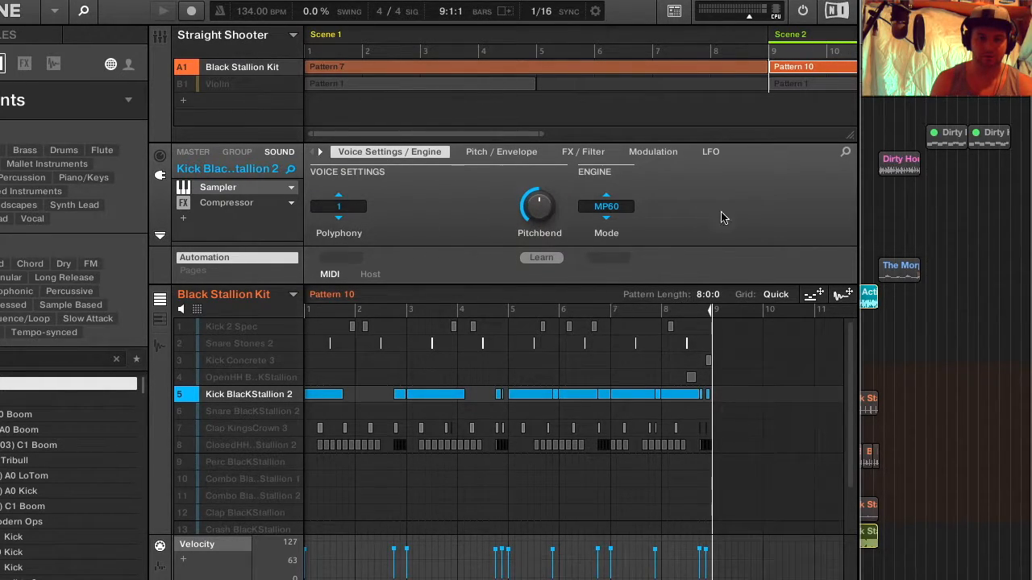
{"action": "left_click", "coordinate": [669, 155]}
{"action": "left_click", "coordinate": [710, 153]}
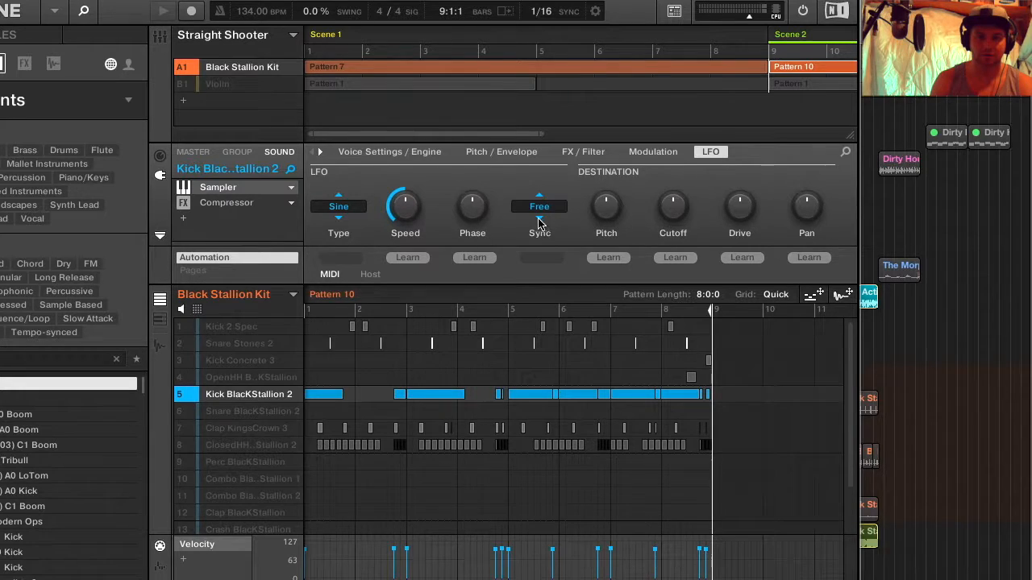
{"action": "left_click", "coordinate": [597, 152]}
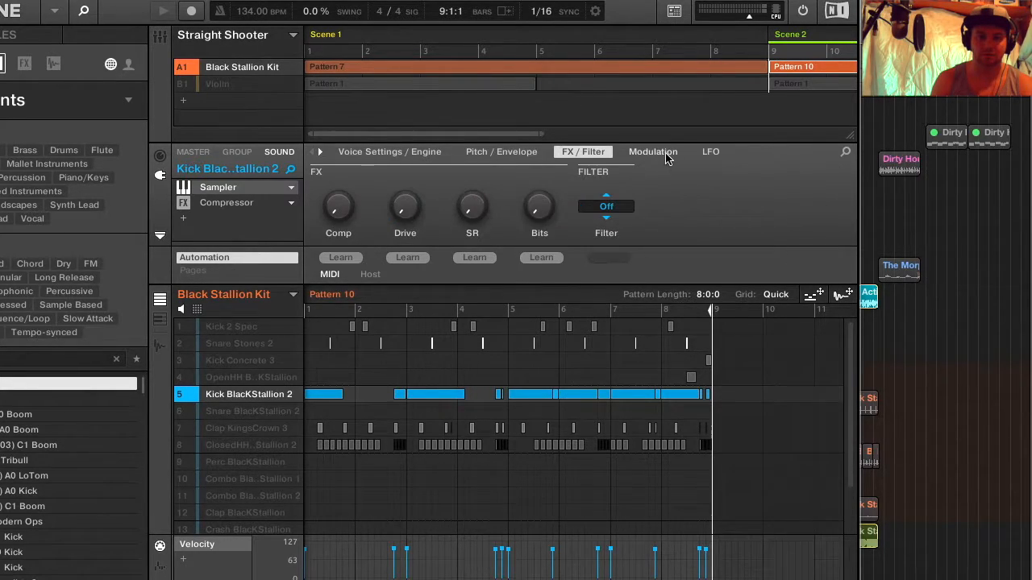
{"action": "left_click", "coordinate": [664, 155]}
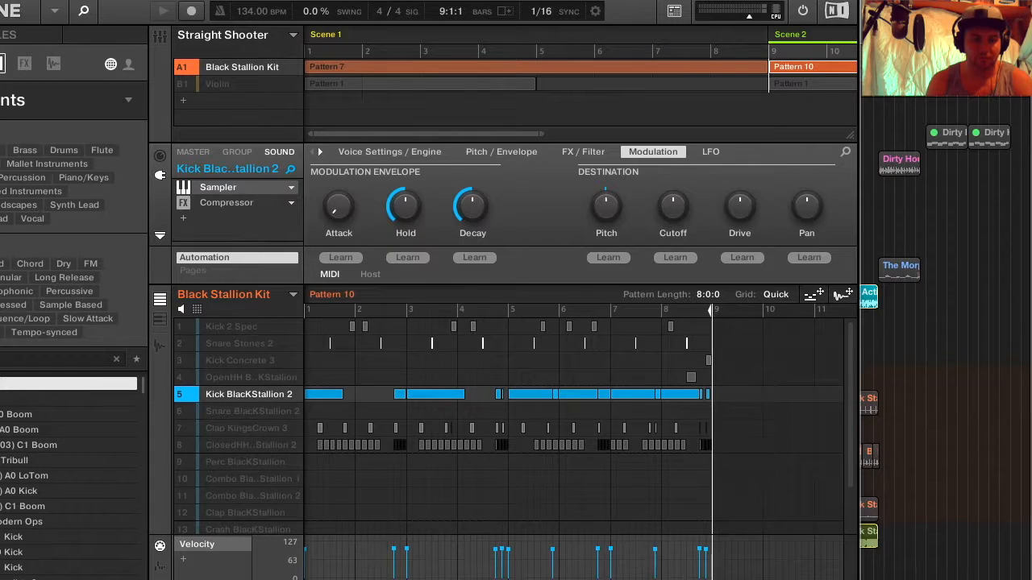
Examine the kick's Sampler Pitch automation with its Pitch / Envelope and Voice Settings pages, and close the Maschine 2 window
{"action": "left_click", "coordinate": [160, 567]}
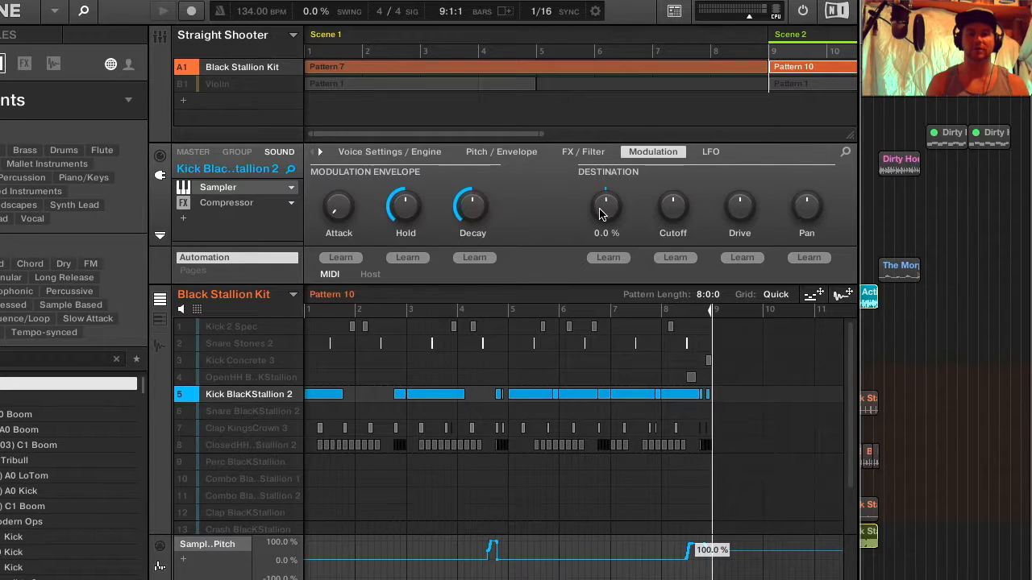
{"action": "left_click", "coordinate": [500, 155]}
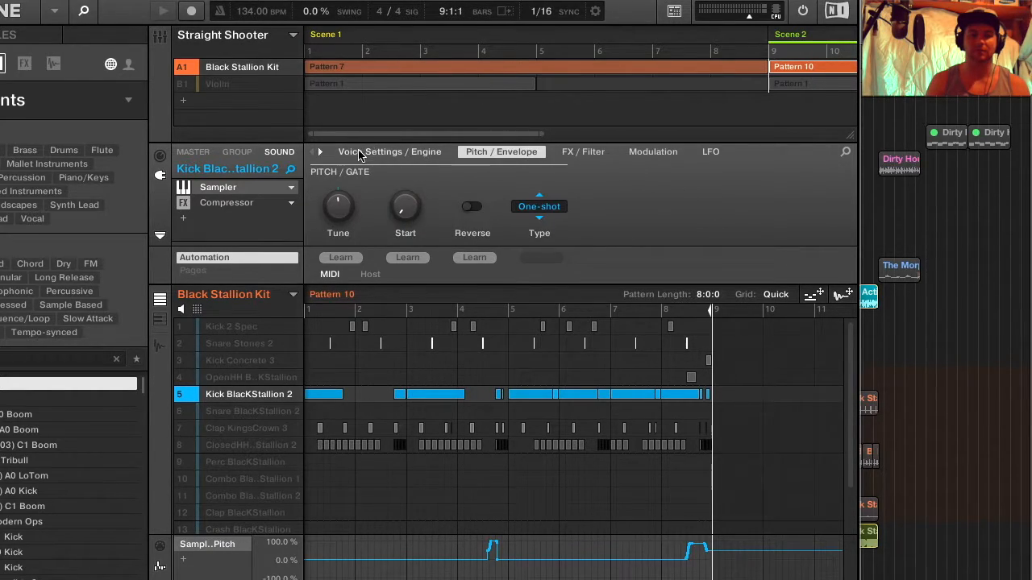
{"action": "left_click", "coordinate": [360, 154]}
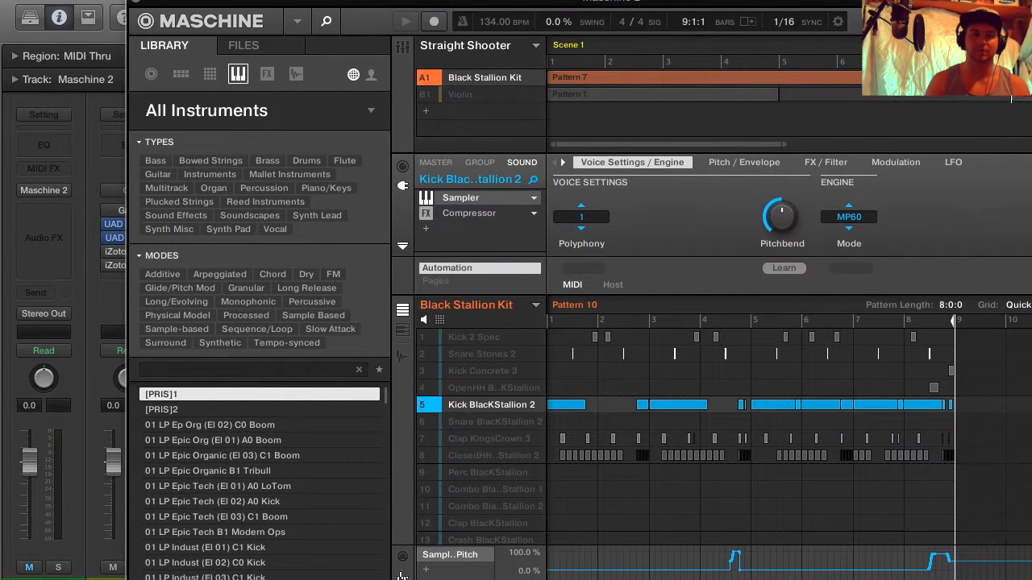
{"action": "left_click", "coordinate": [134, 3]}
{"action": "left_click", "coordinate": [285, 189], "text": "alt"}
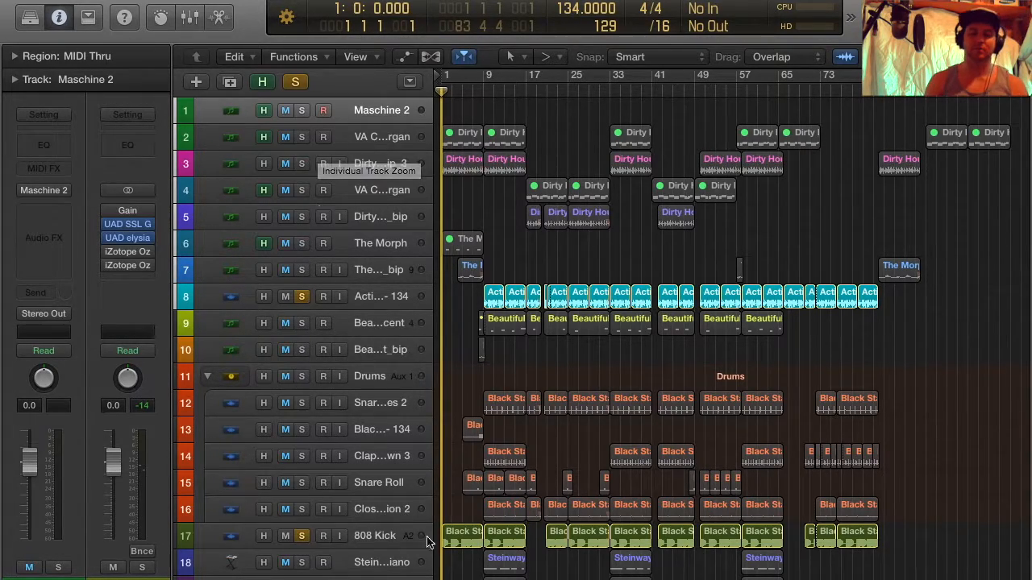
Play the soloed 808 Kick track and set an active cycle over the Dirty House Organ_bip_3.5 region, bars 9 to 17
{"action": "left_click", "coordinate": [382, 533]}
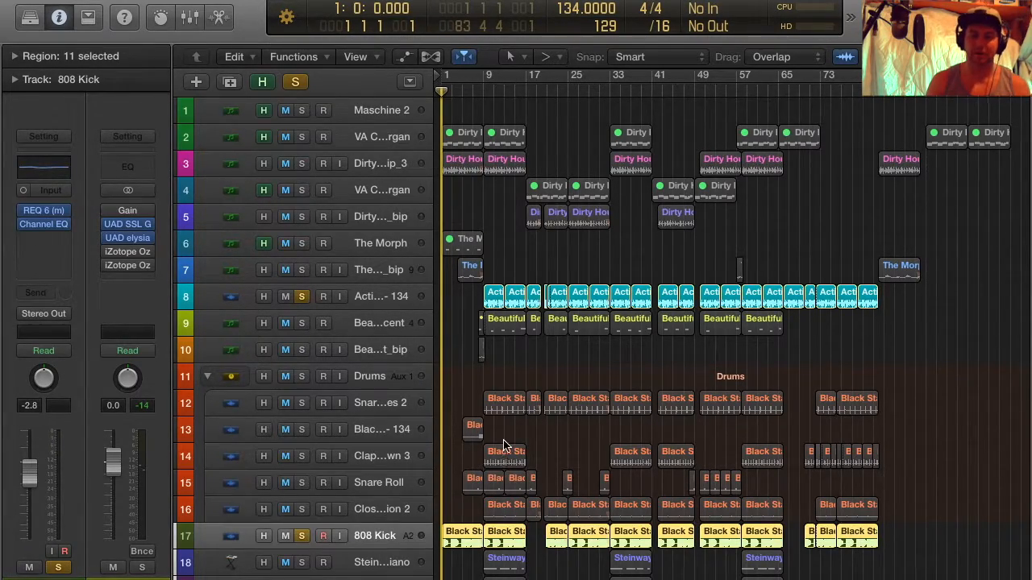
{"action": "key", "text": "space"}
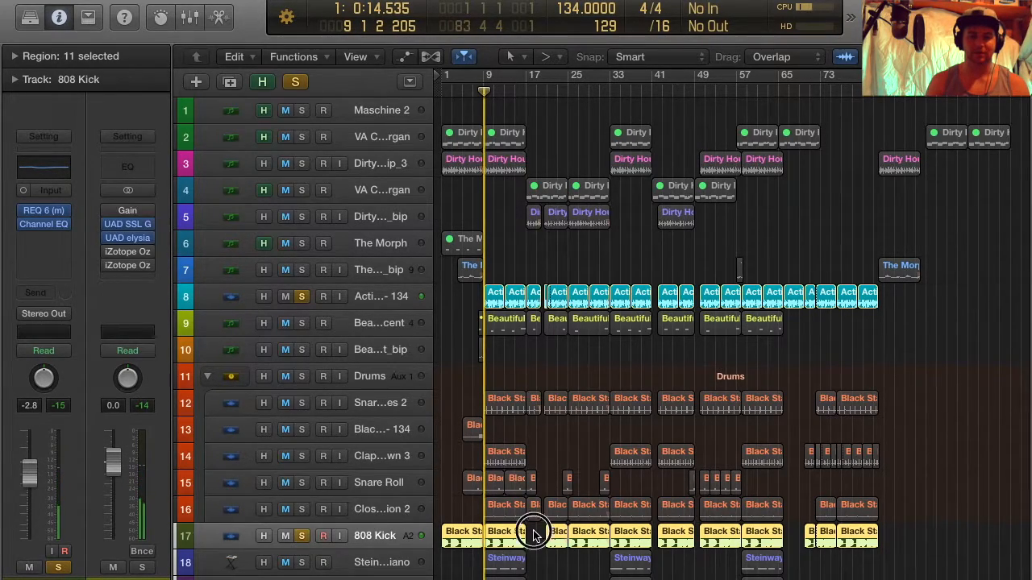
{"action": "left_click", "coordinate": [506, 533]}
{"action": "key", "text": "super+u"}
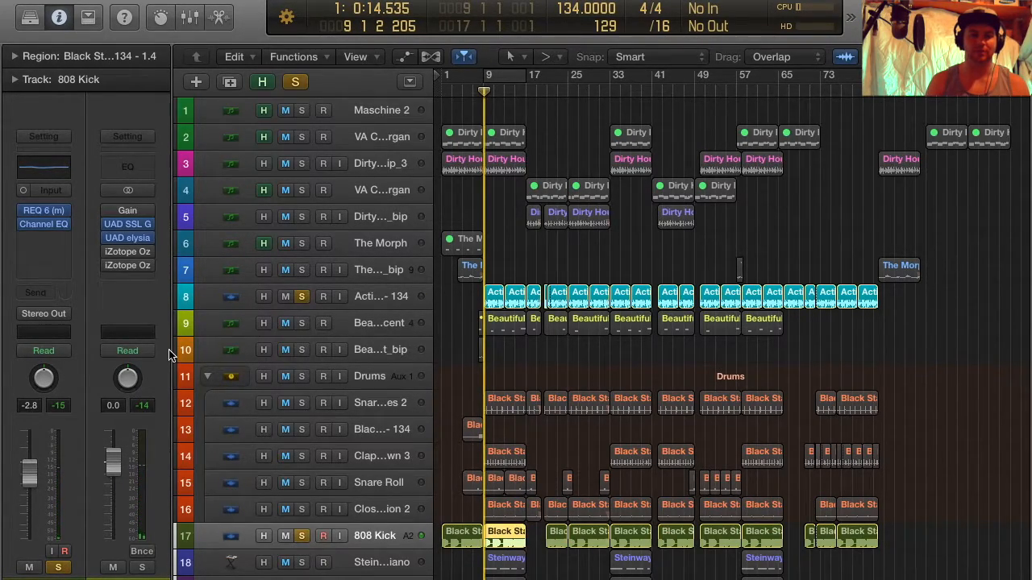
{"action": "left_click", "coordinate": [507, 159]}
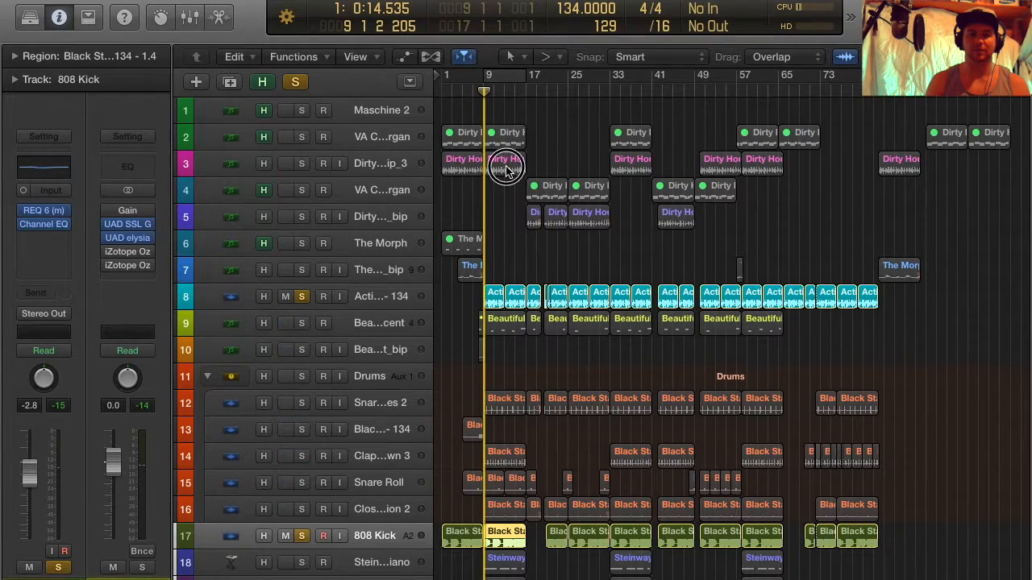
{"action": "key", "text": "c"}
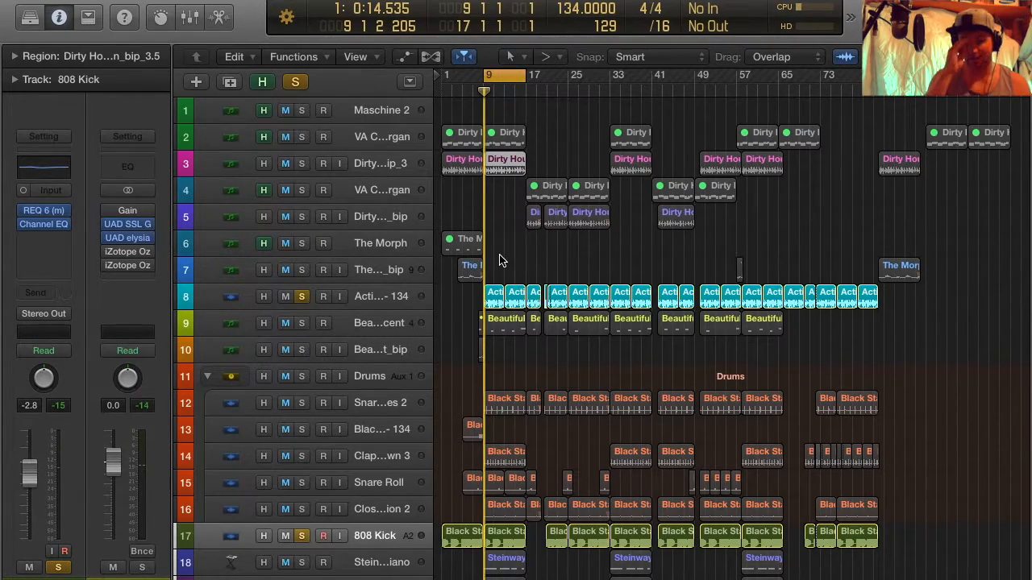
Play the section from bar 9 and examine the 808 Kick and drum regions up close, ending with the full arrangement in view
{"action": "key", "text": "Return"}
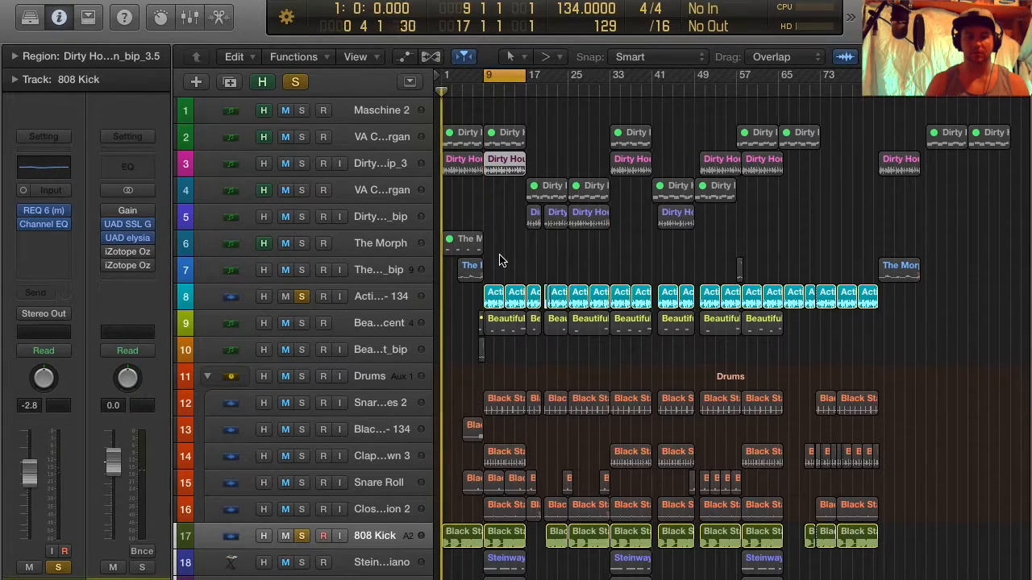
{"action": "left_click", "coordinate": [484, 87]}
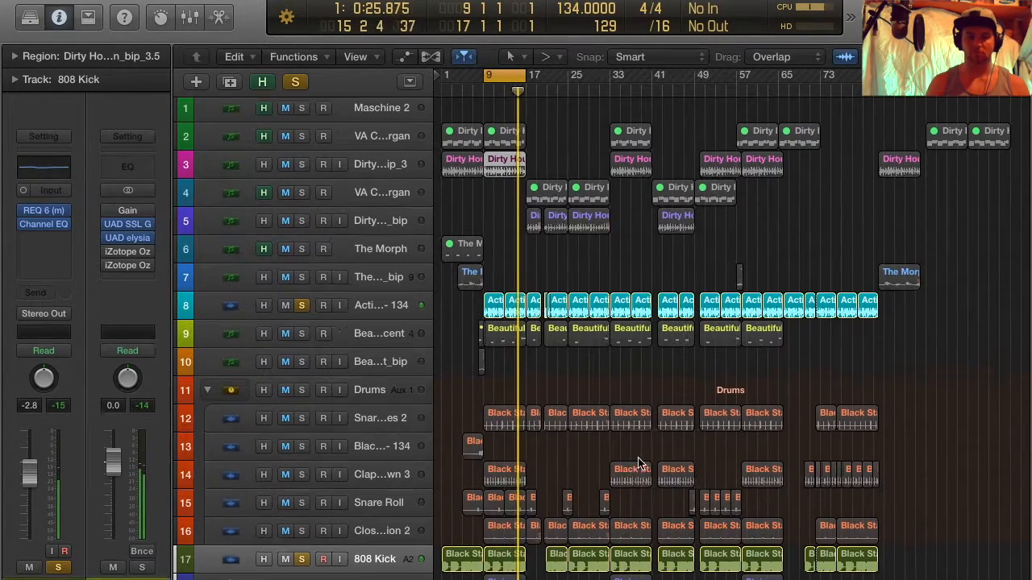
{"action": "key", "text": "z"}
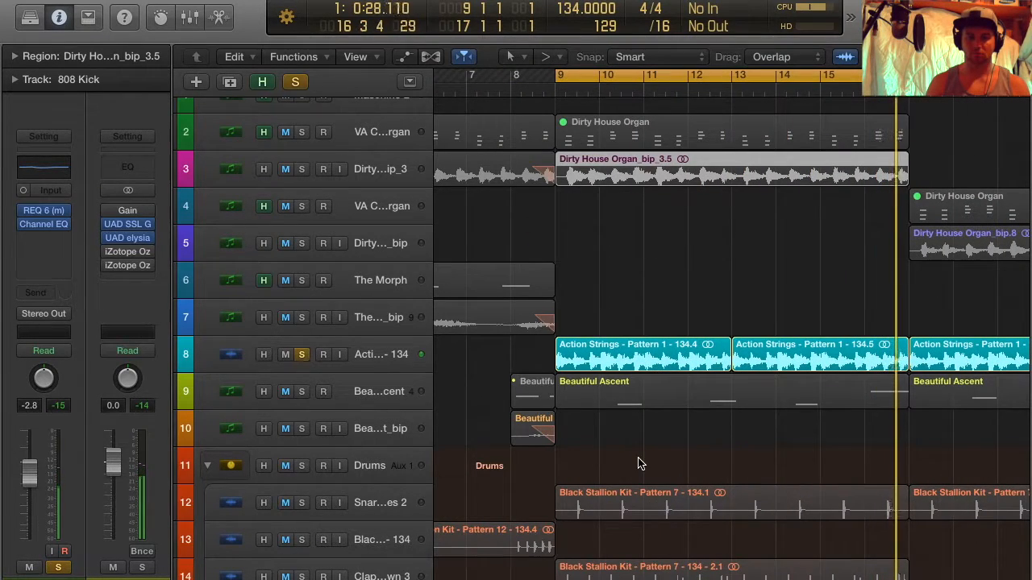
{"action": "scroll", "coordinate": [689, 428], "scroll_direction": "down", "scroll_amount": 5}
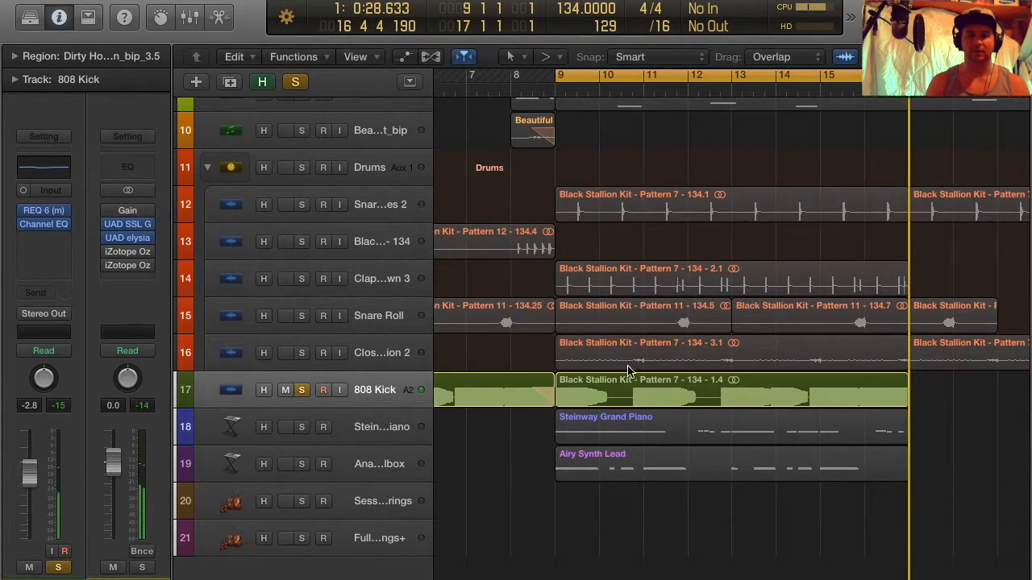
{"action": "scroll", "coordinate": [698, 323], "scroll_direction": "up", "scroll_amount": 3}
{"action": "scroll", "coordinate": [697, 323], "scroll_direction": "down", "scroll_amount": 3, "text": "alt"}
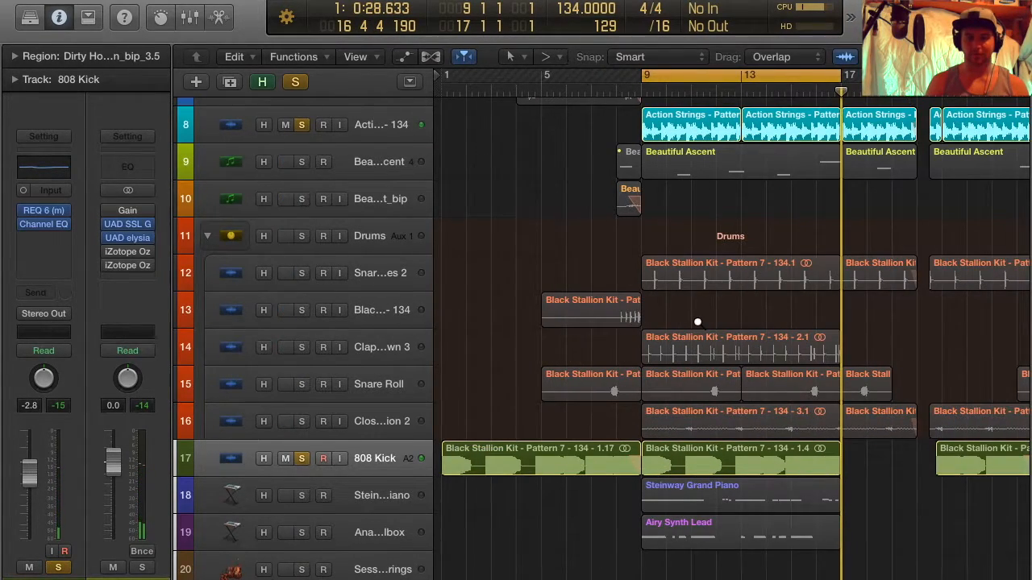
{"action": "scroll", "coordinate": [697, 323], "scroll_direction": "down", "scroll_amount": 4, "text": "alt"}
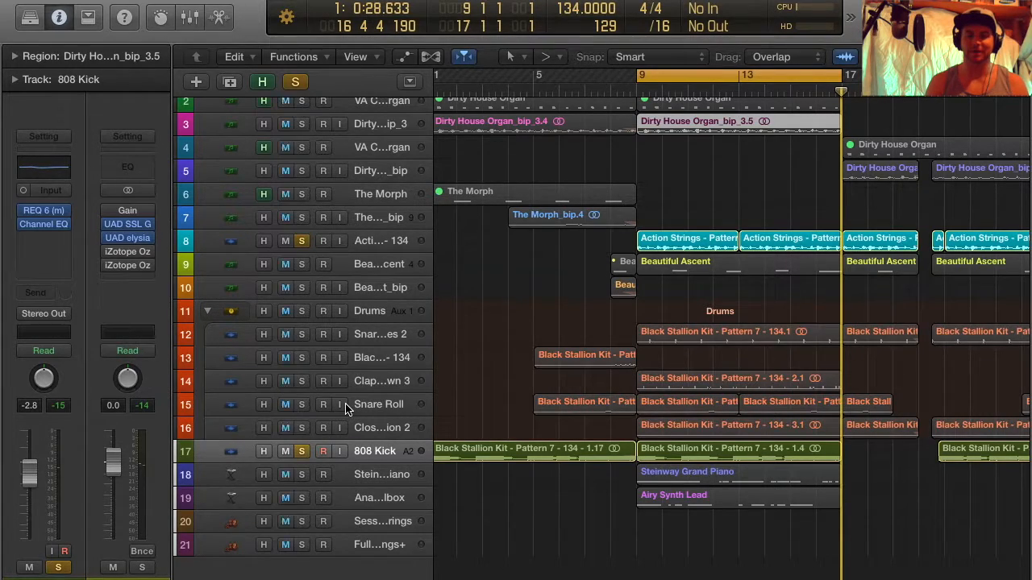
{"action": "key", "text": "z"}
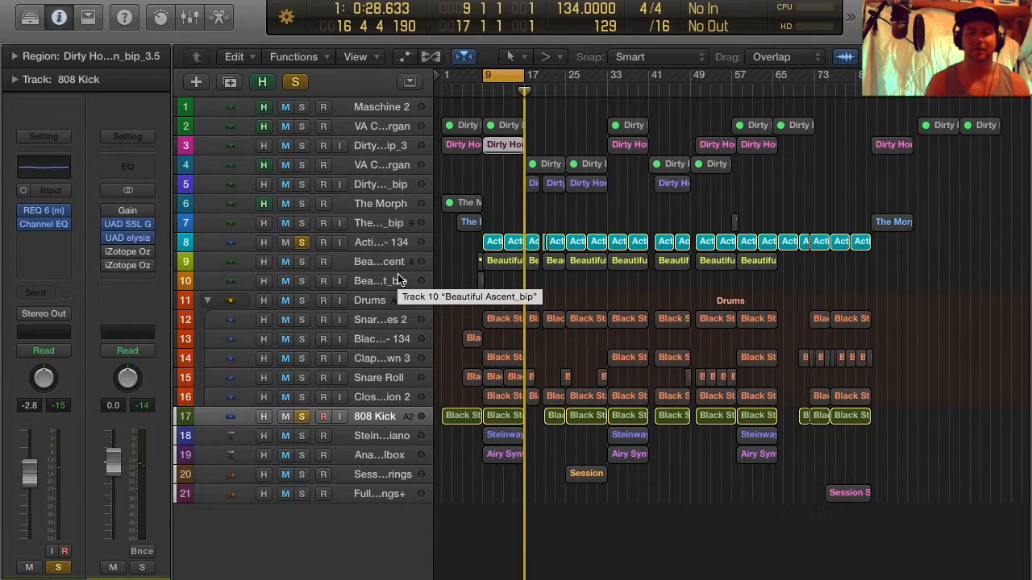
Move the playhead back to bar 9, solo the Beautiful Ascent track and open its Alchemy instrument
{"action": "left_click_drag", "start_coordinate": [525, 90], "coordinate": [485, 90]}
{"action": "left_click", "coordinate": [303, 263]}
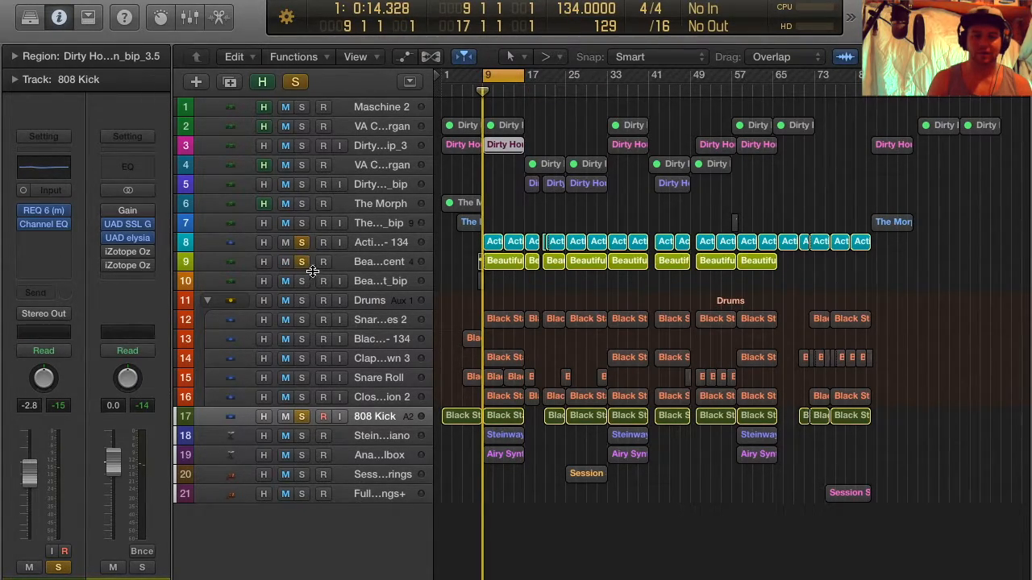
{"action": "left_click", "coordinate": [377, 266]}
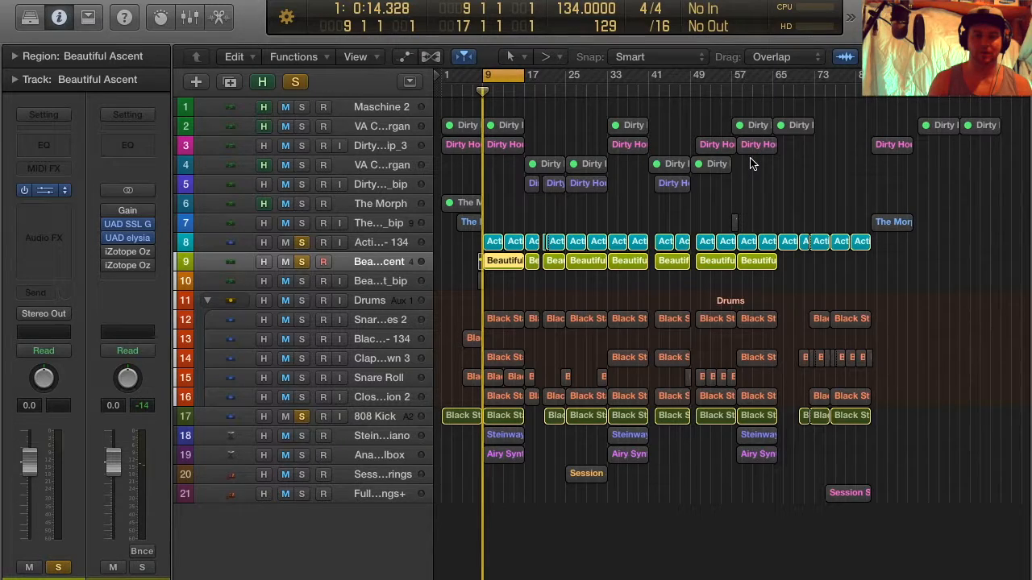
{"action": "key", "text": "v"}
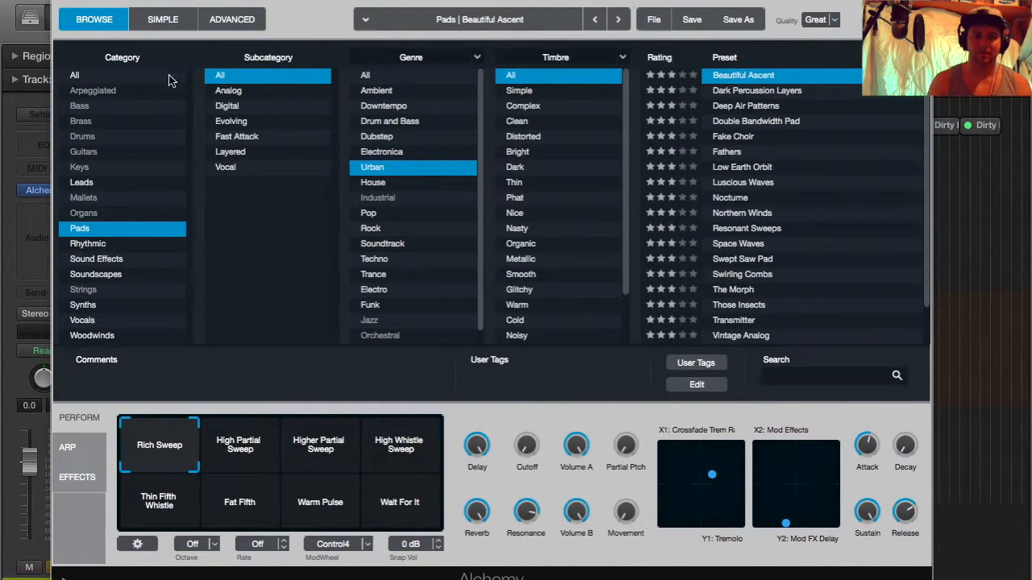
Close the Alchemy window, play the soloed tracks from bar 9 and examine the notes in the Beautiful Ascent region up close
{"action": "key", "text": "v"}
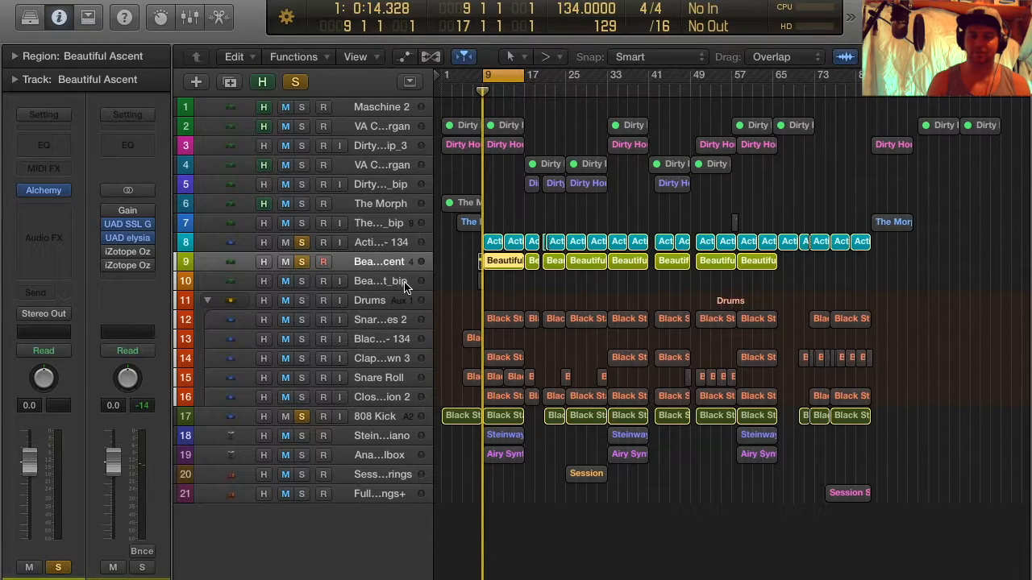
{"action": "key", "text": "space"}
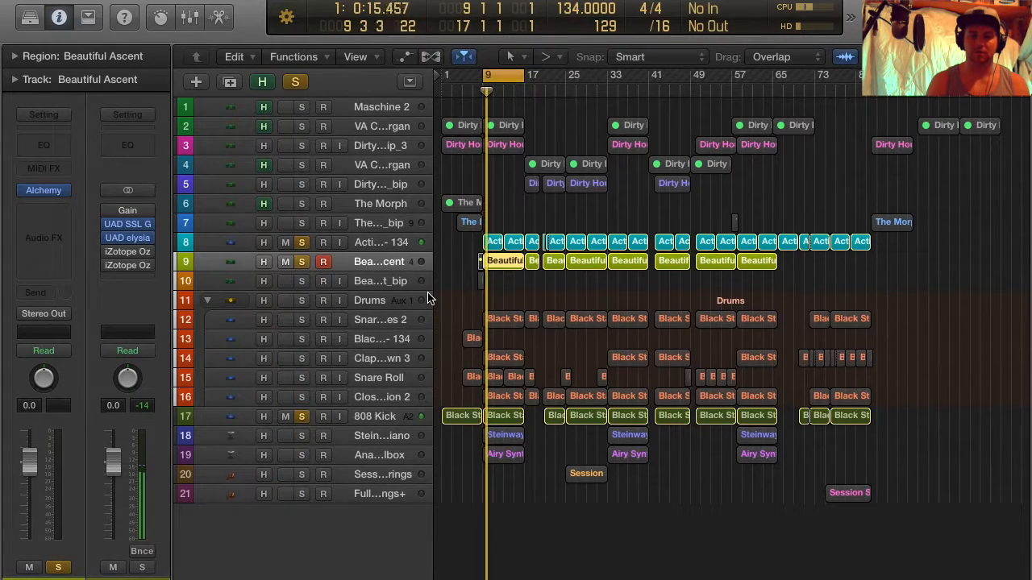
{"action": "key", "text": "x"}
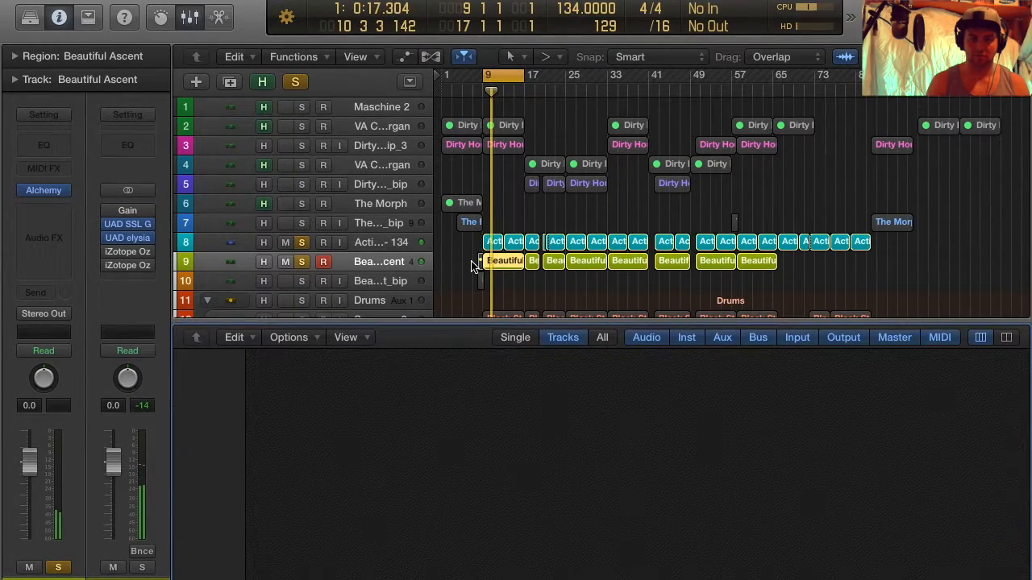
{"action": "key", "text": "x"}
{"action": "key", "text": "z"}
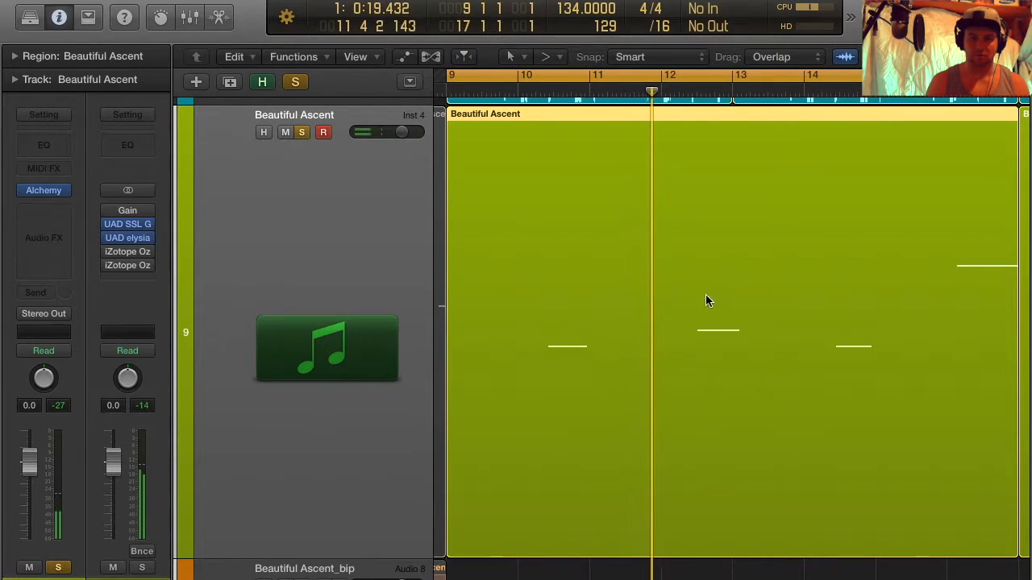
{"action": "key", "text": "z"}
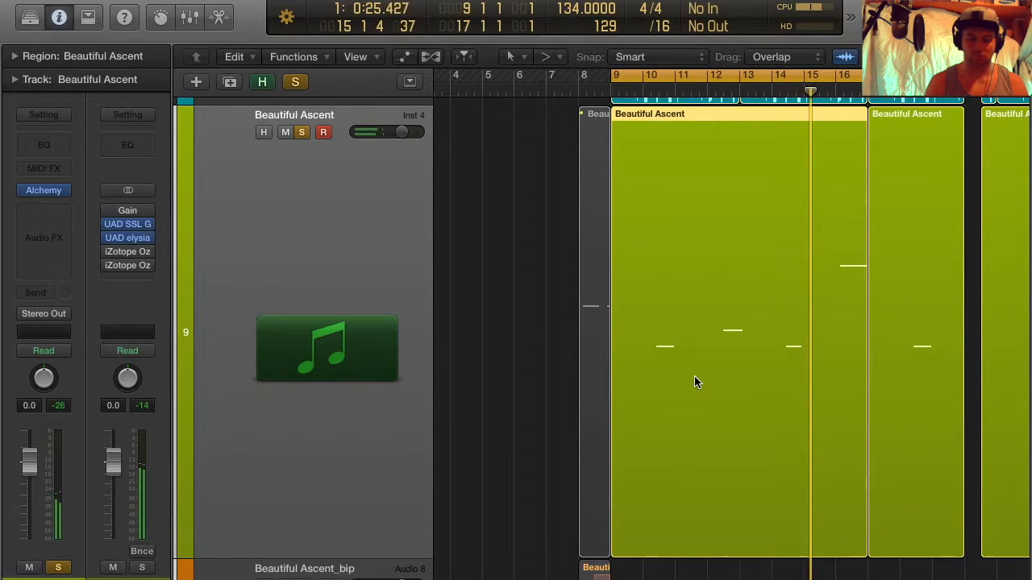
Check the Beautiful Ascent track's Volume automation, return to the full arrangement and stop playback
{"action": "key", "text": "a"}
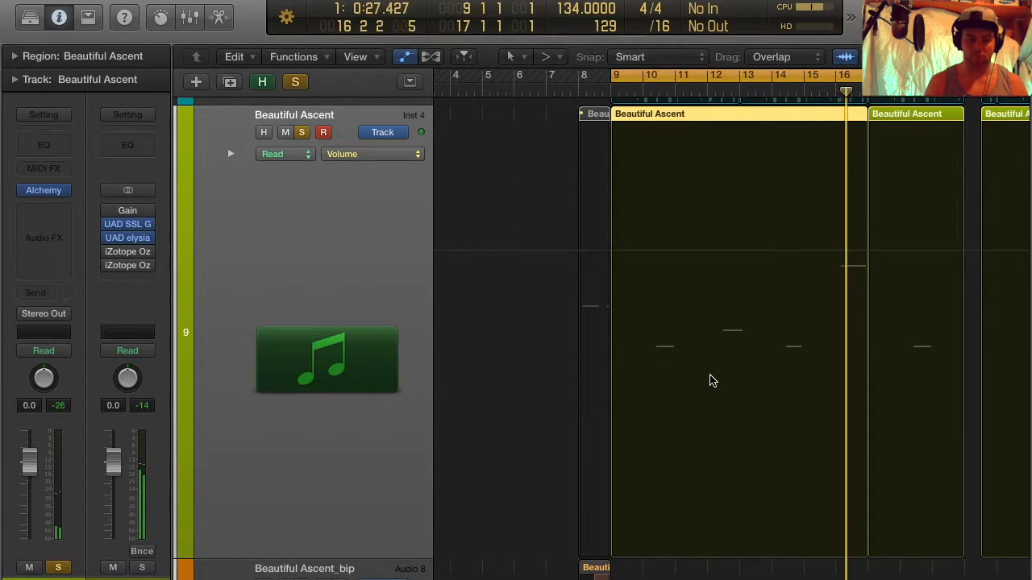
{"action": "key", "text": "a"}
{"action": "key", "text": "z"}
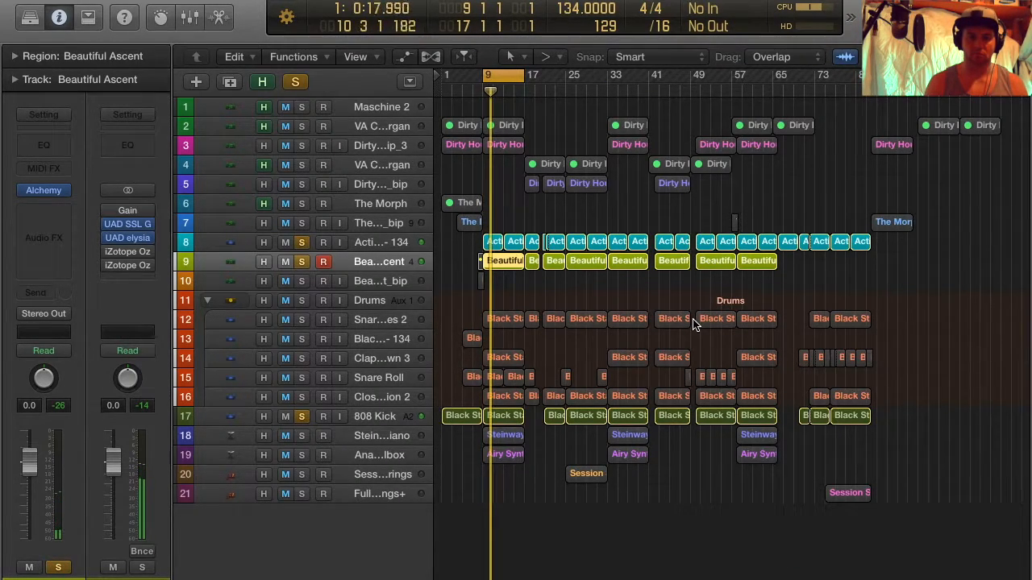
{"action": "key", "text": "ctrl+period"}
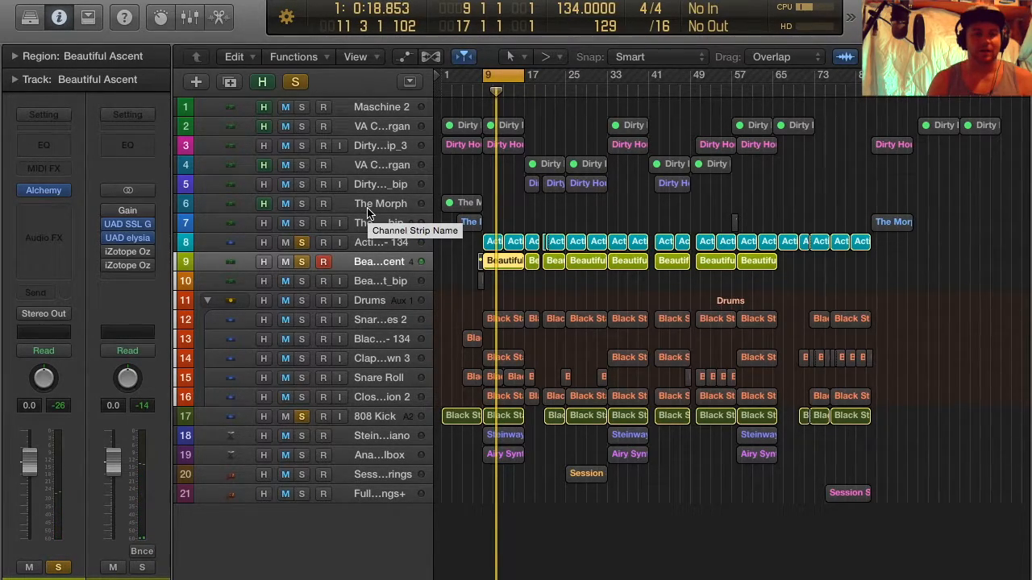
Hide the tracks marked for hiding, such as VA Church Organ, and solo the Dirty House Organ_bip_3 track
{"action": "left_click", "coordinate": [301, 127]}
{"action": "left_click", "coordinate": [378, 127]}
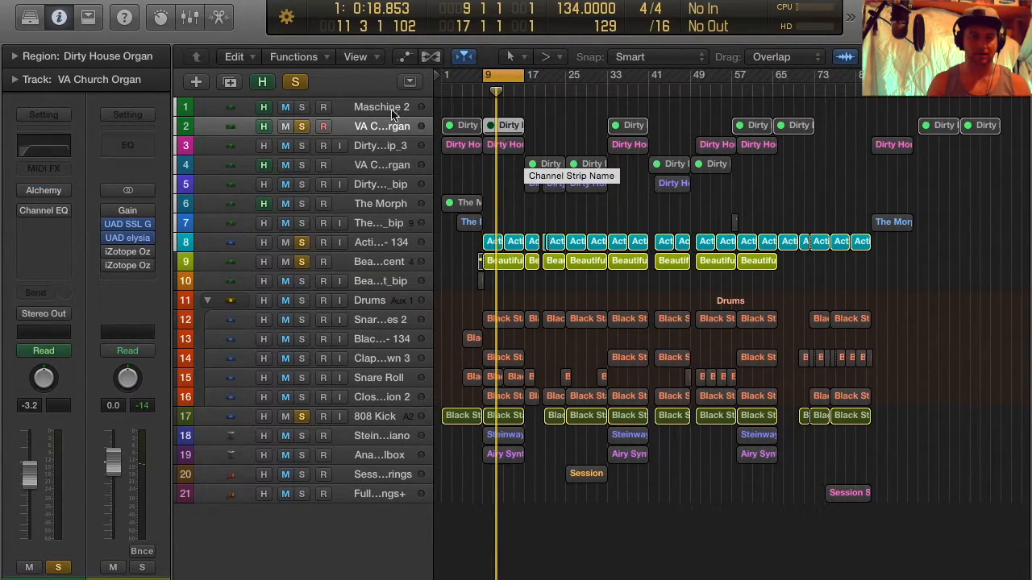
{"action": "left_click", "coordinate": [404, 146]}
{"action": "key", "text": "h"}
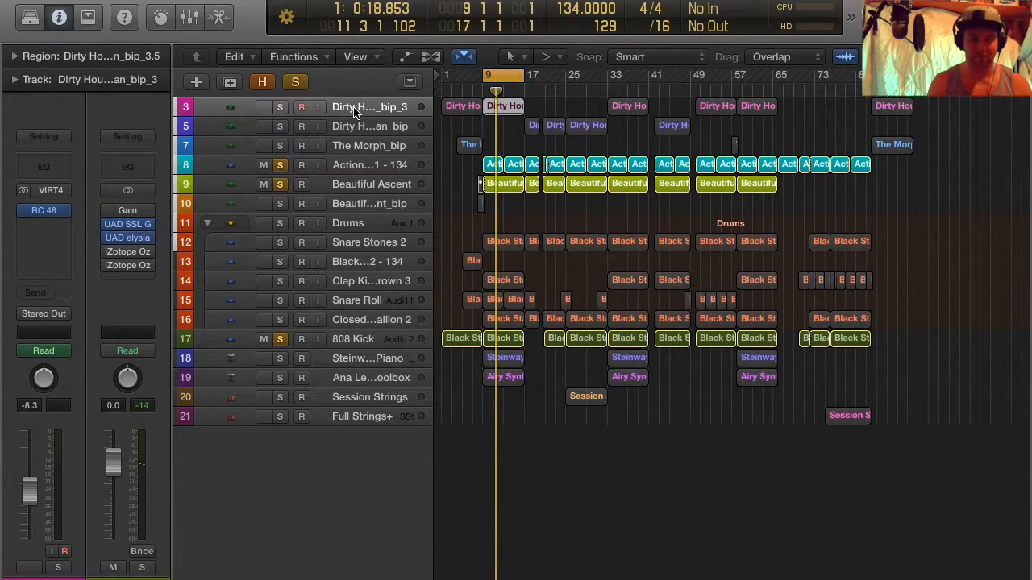
{"action": "key", "text": "h"}
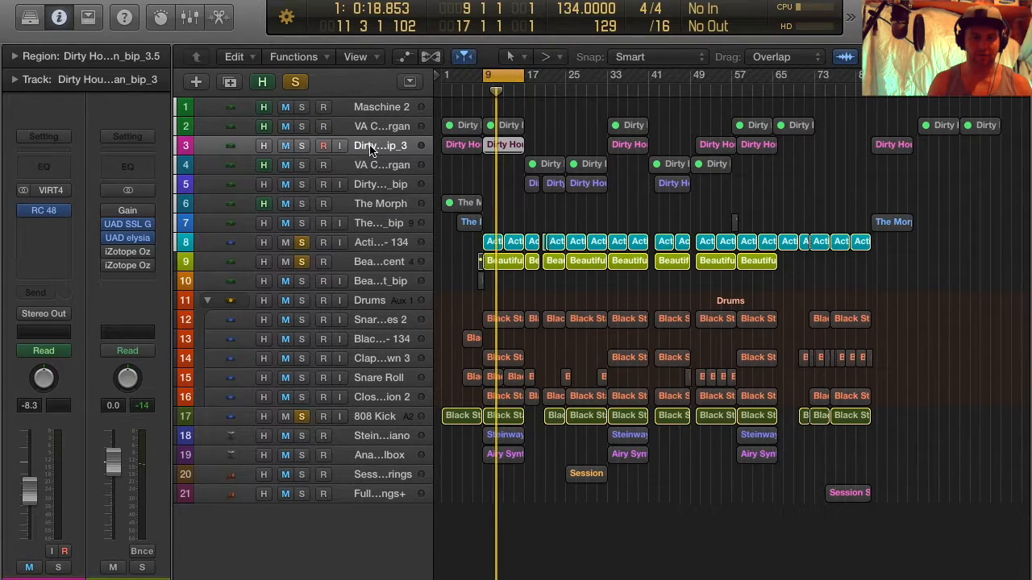
{"action": "key", "text": "h"}
{"action": "key", "text": "s"}
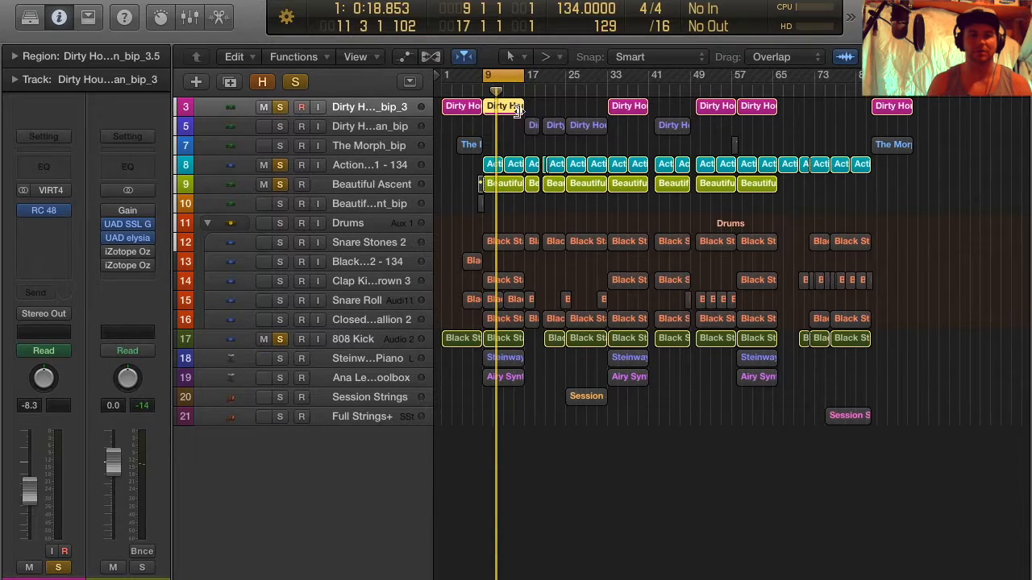
Play the cycle from bar 9 and, with hidden tracks shown, examine the VA Church Organ's Dirty House Organ region in the Piano Roll
{"action": "key", "text": "space"}
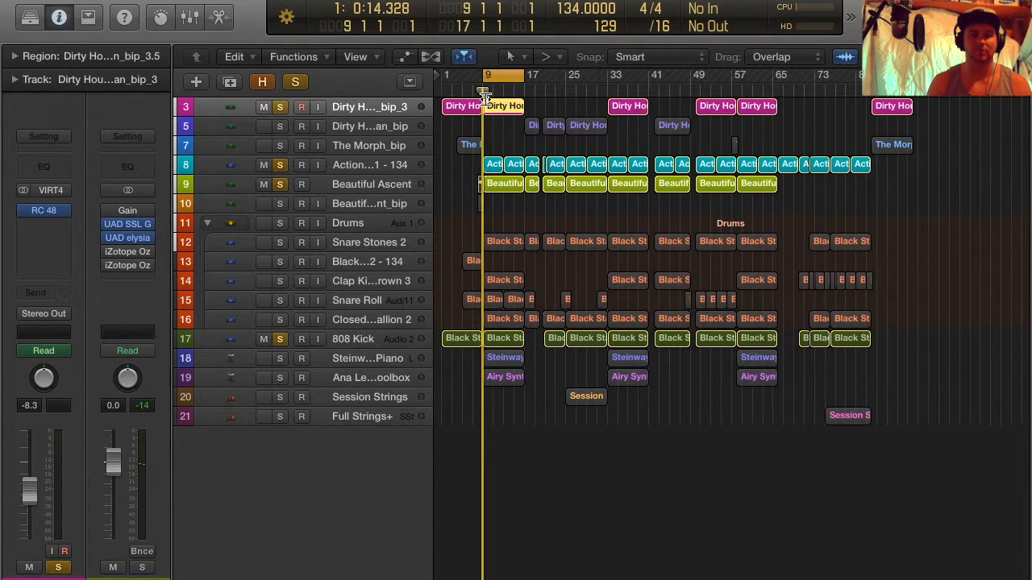
{"action": "key", "text": "space"}
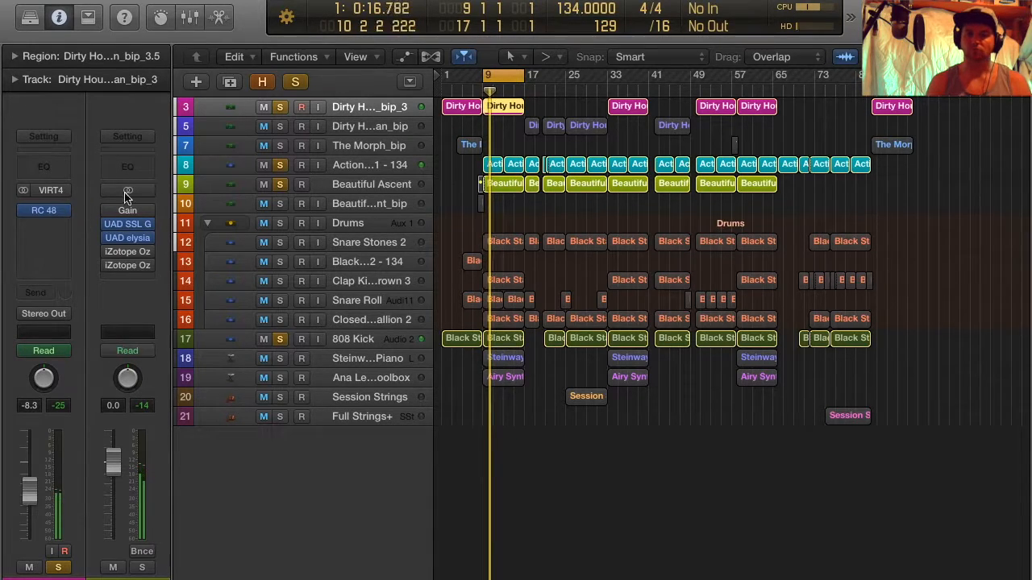
{"action": "key", "text": "h"}
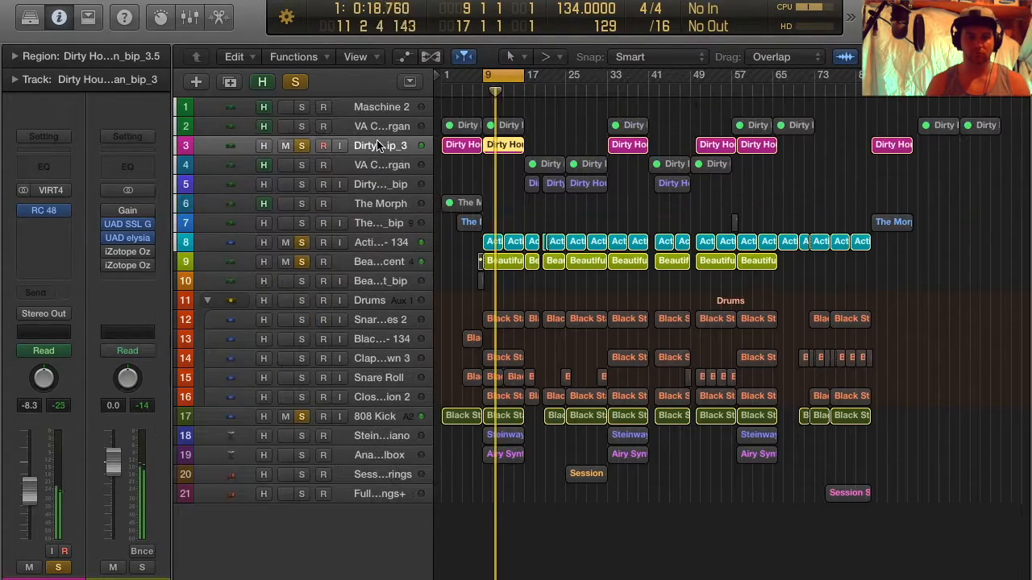
{"action": "left_click", "coordinate": [360, 126]}
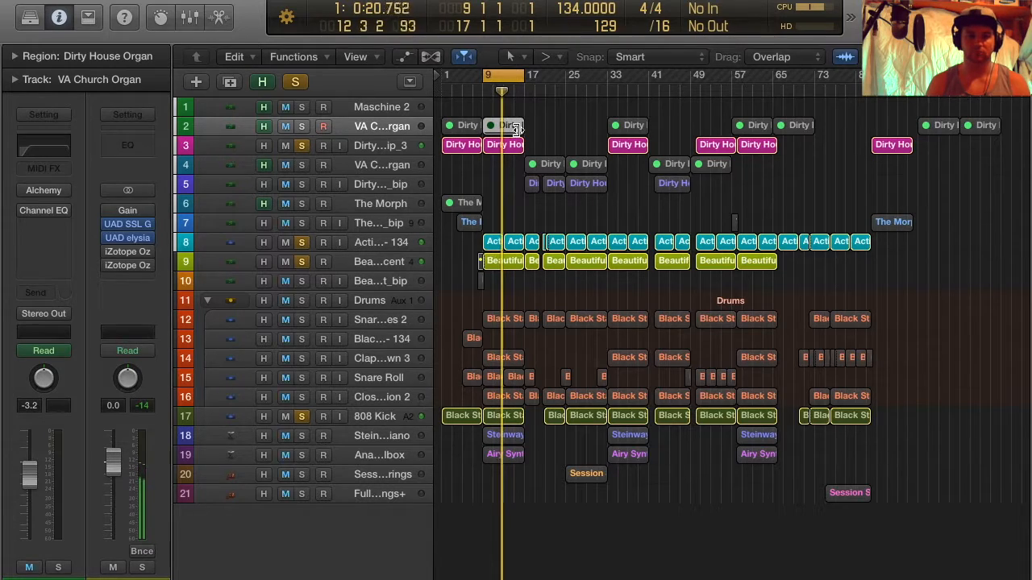
{"action": "double_click", "coordinate": [570, 162]}
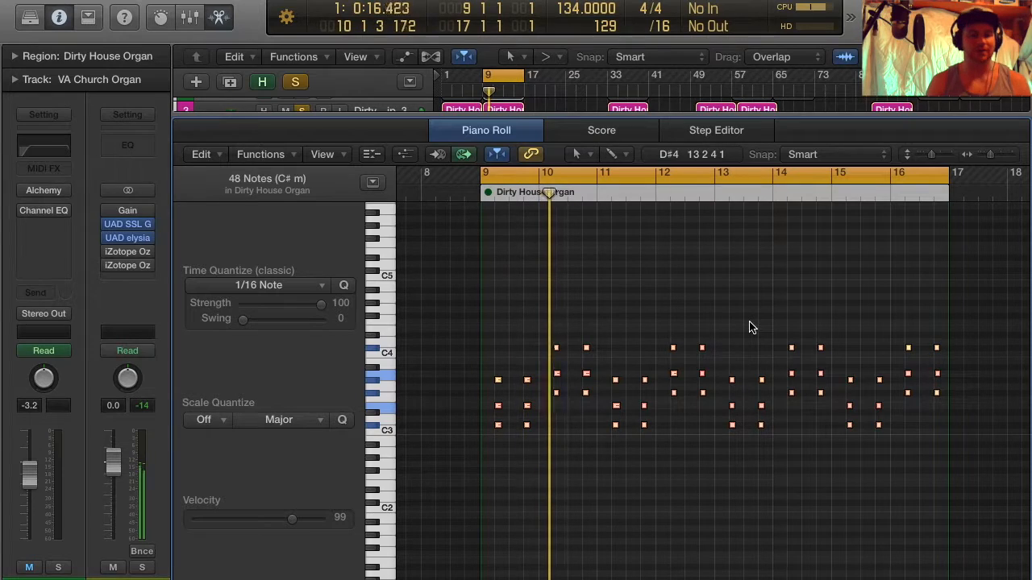
{"action": "key", "text": "ctrl+m"}
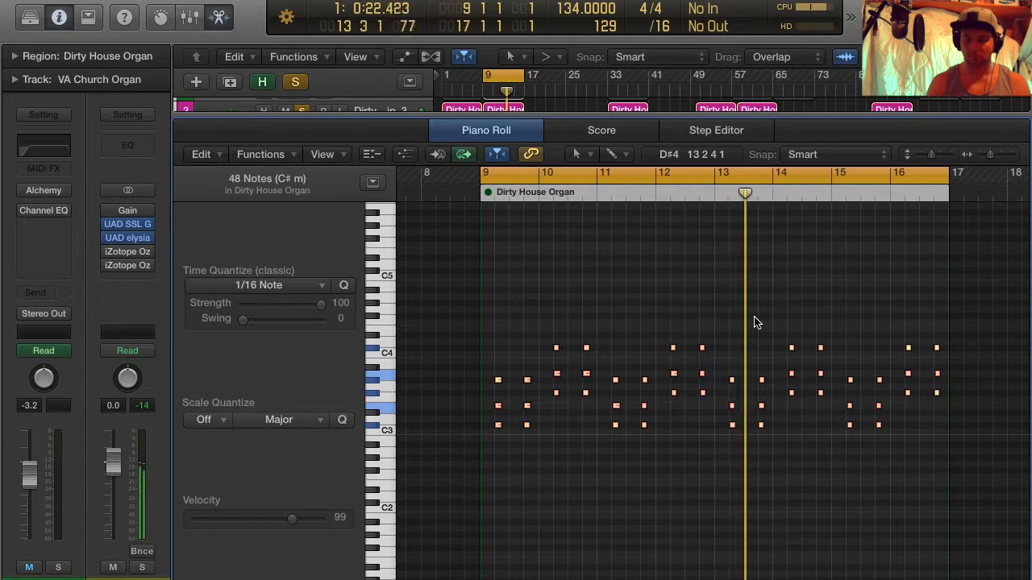
{"action": "key", "text": "x"}
{"action": "key", "text": "x"}
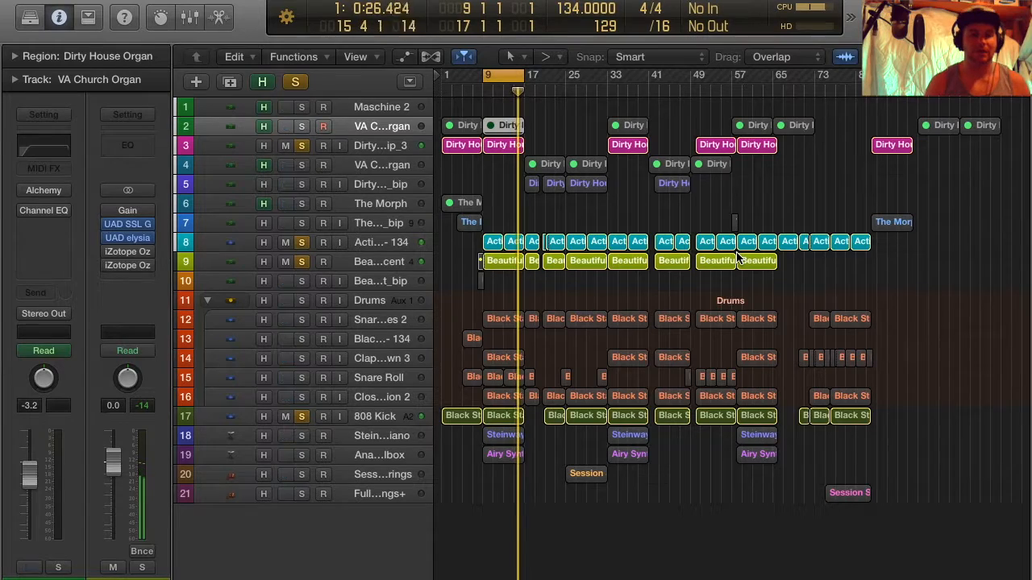
Solo the ClosedHH BlacKStallion 2 track inside the expanded Drums stack and select it
{"action": "left_click", "coordinate": [207, 301]}
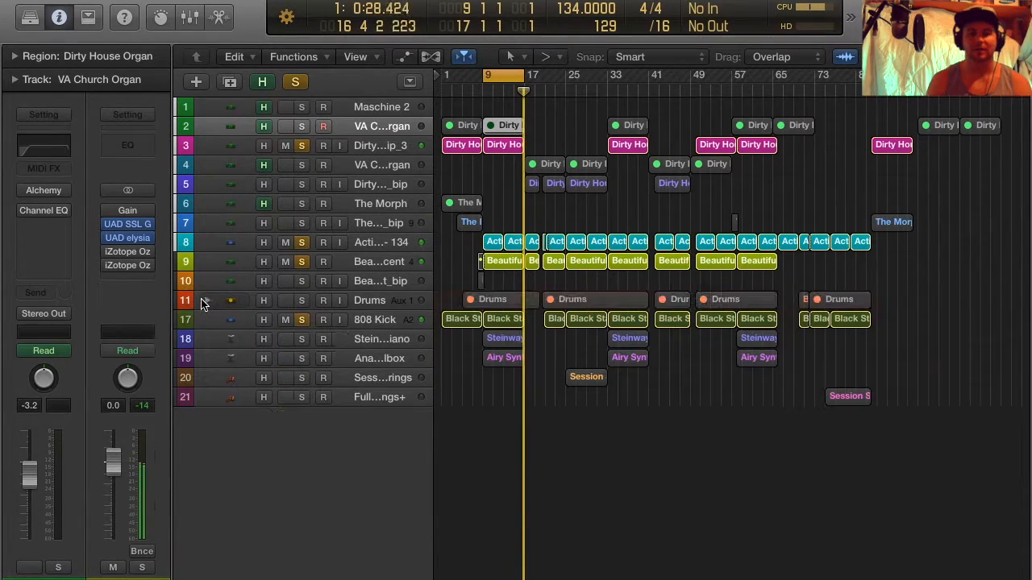
{"action": "left_click", "coordinate": [207, 301]}
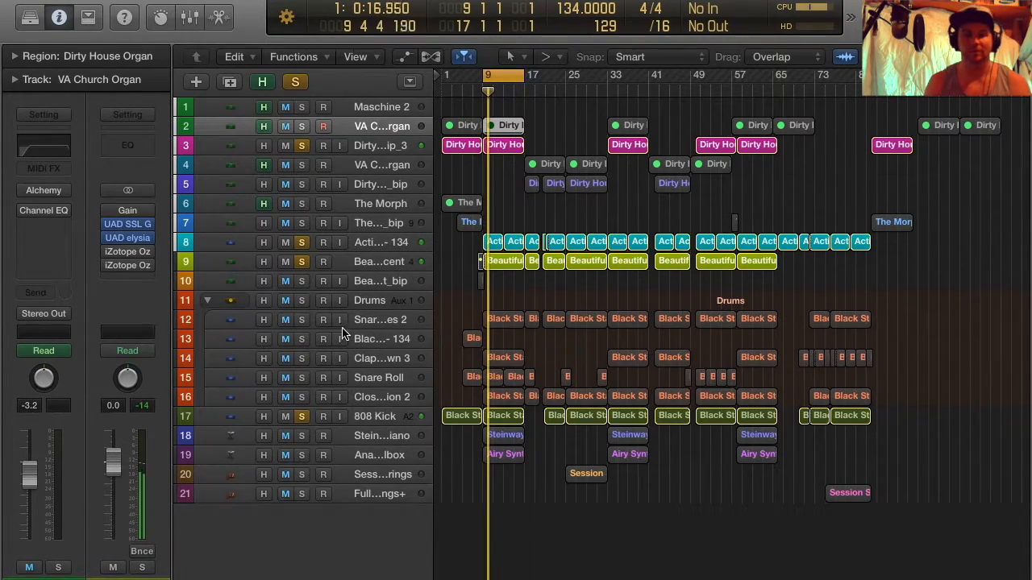
{"action": "left_click", "coordinate": [360, 320]}
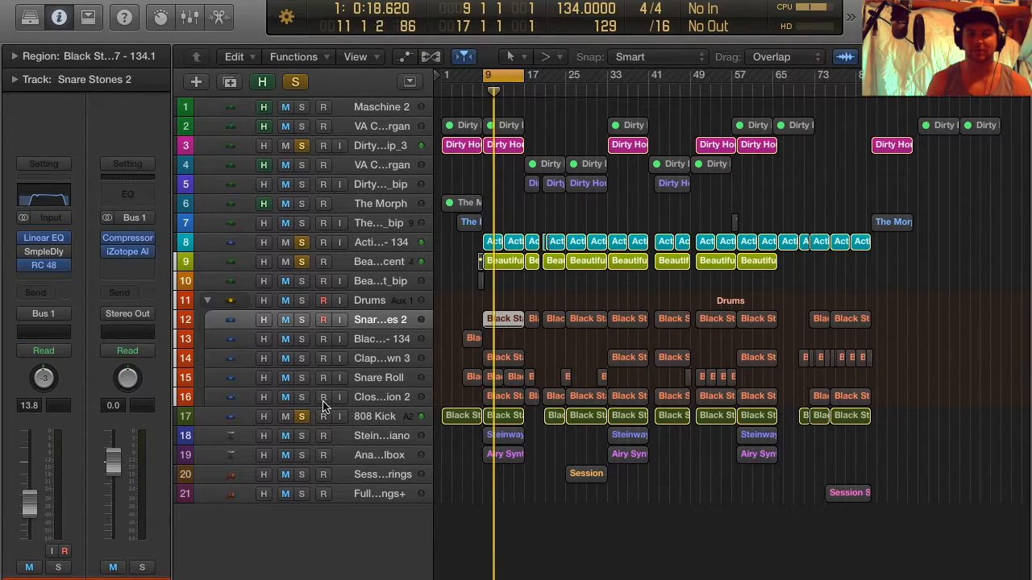
{"action": "left_click", "coordinate": [302, 397]}
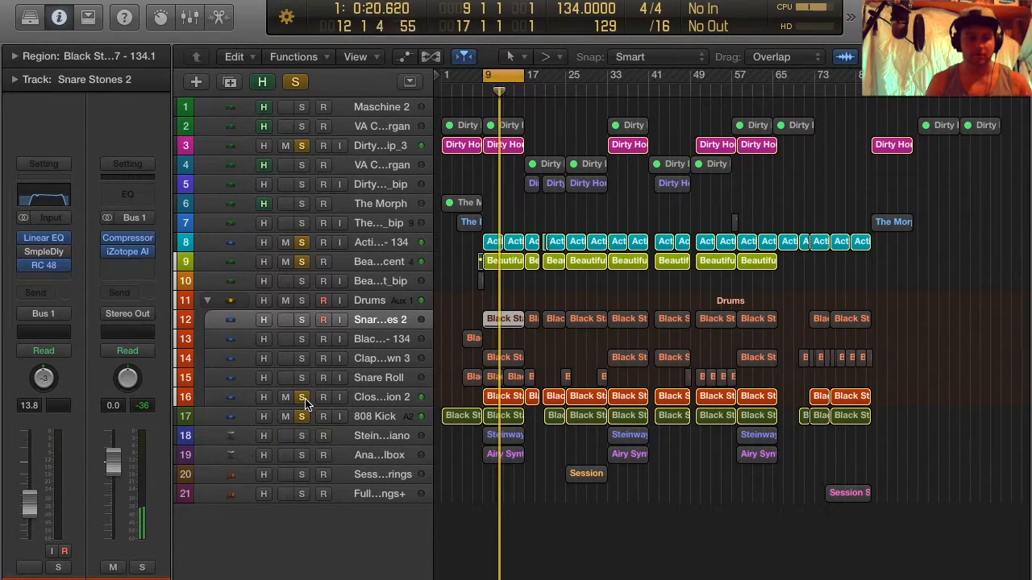
{"action": "left_click", "coordinate": [384, 400]}
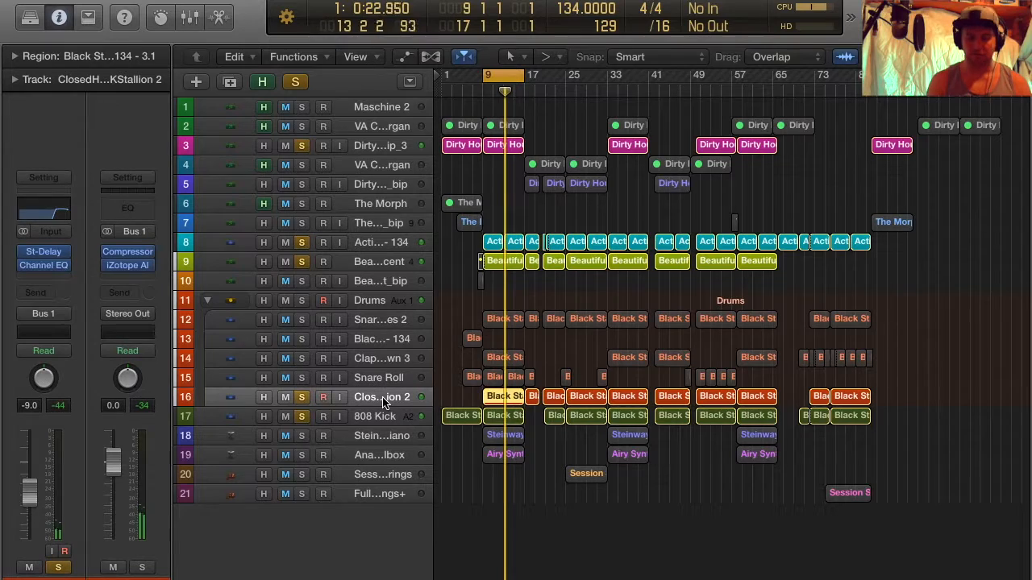
Examine the closed hi-hat waveform of the bar 9 region up close and return to the full arrangement
{"action": "key", "text": "x"}
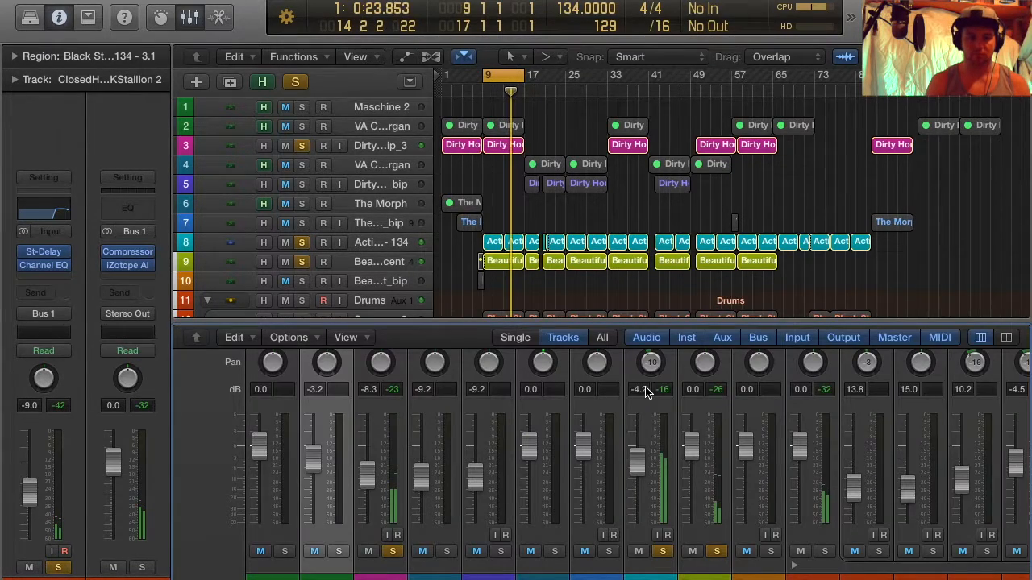
{"action": "key", "text": "x"}
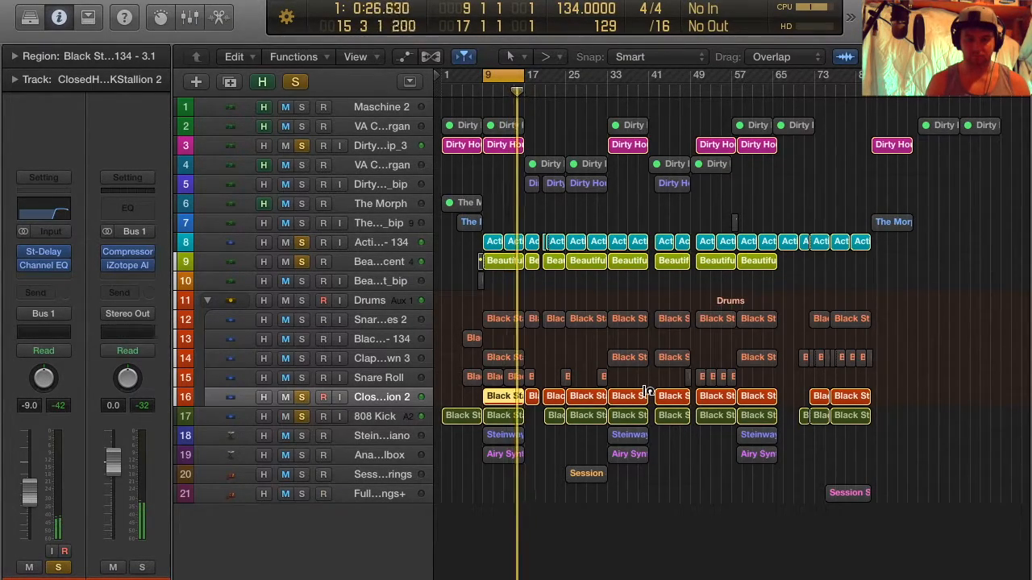
{"action": "key", "text": "z"}
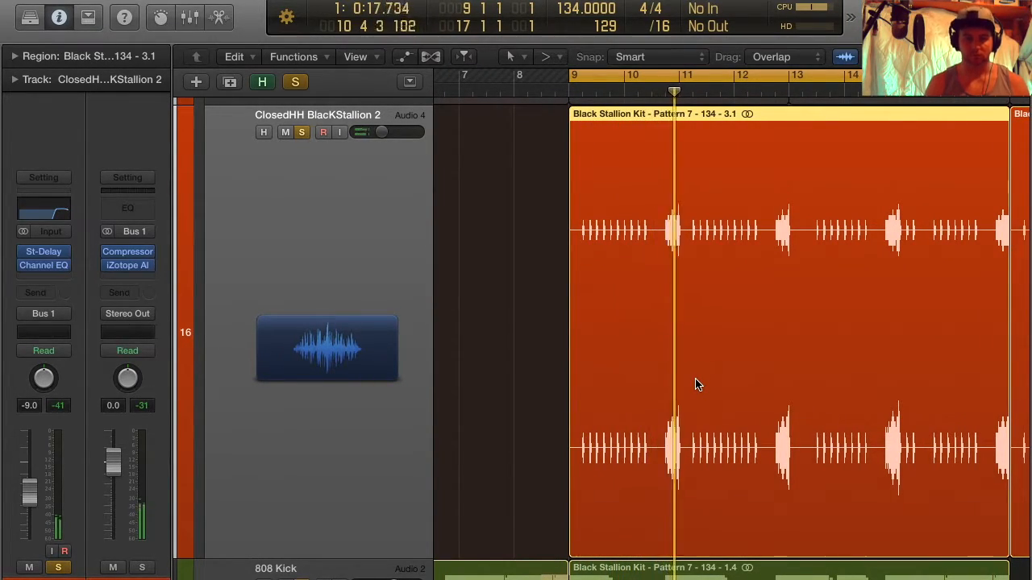
{"action": "key", "text": "z"}
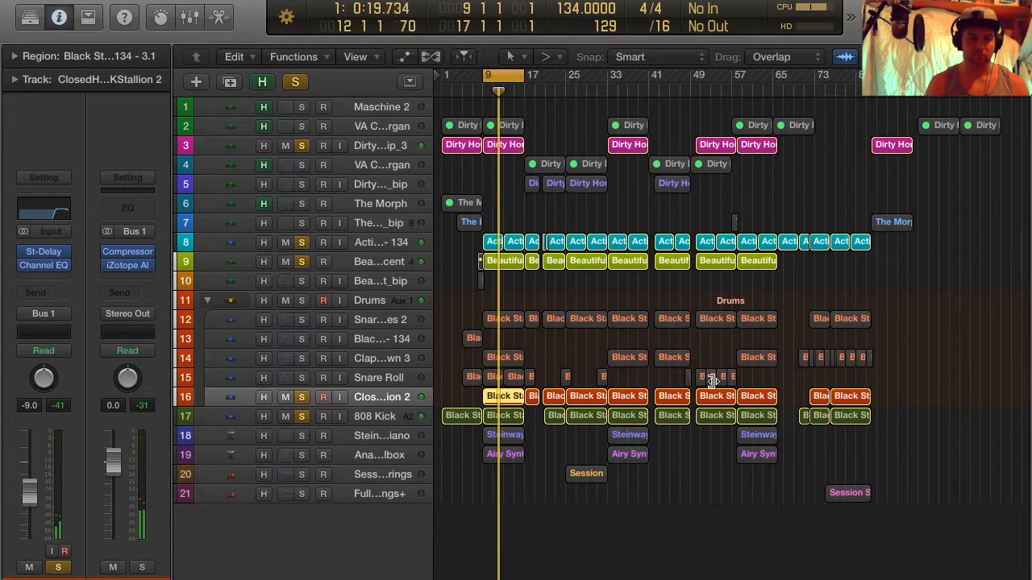
Add the Snare Stones 2 and clap tracks of the Drums stack to the soloed tracks
{"action": "mouse_move", "coordinate": [299, 324]}
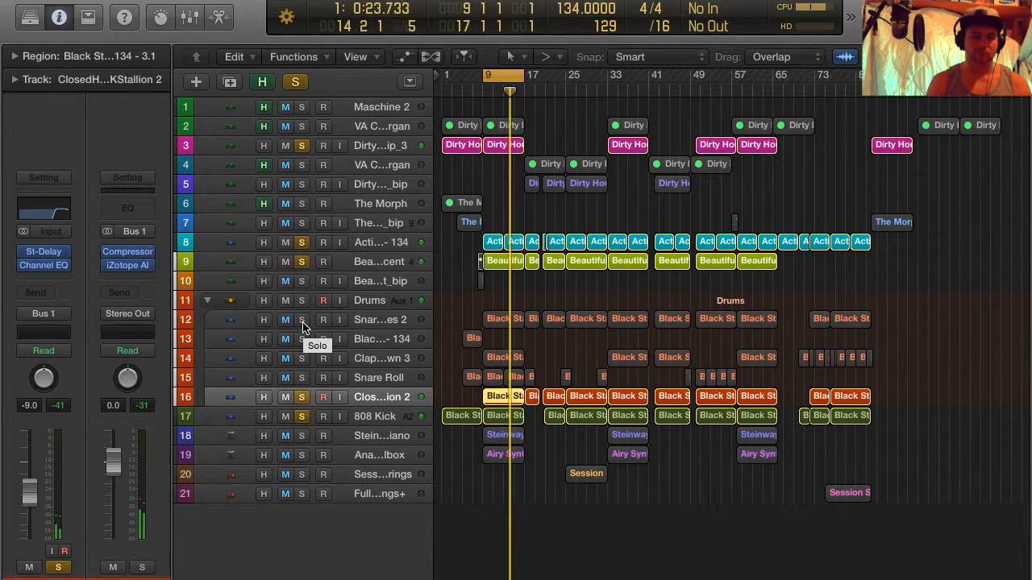
{"action": "left_click", "coordinate": [302, 325]}
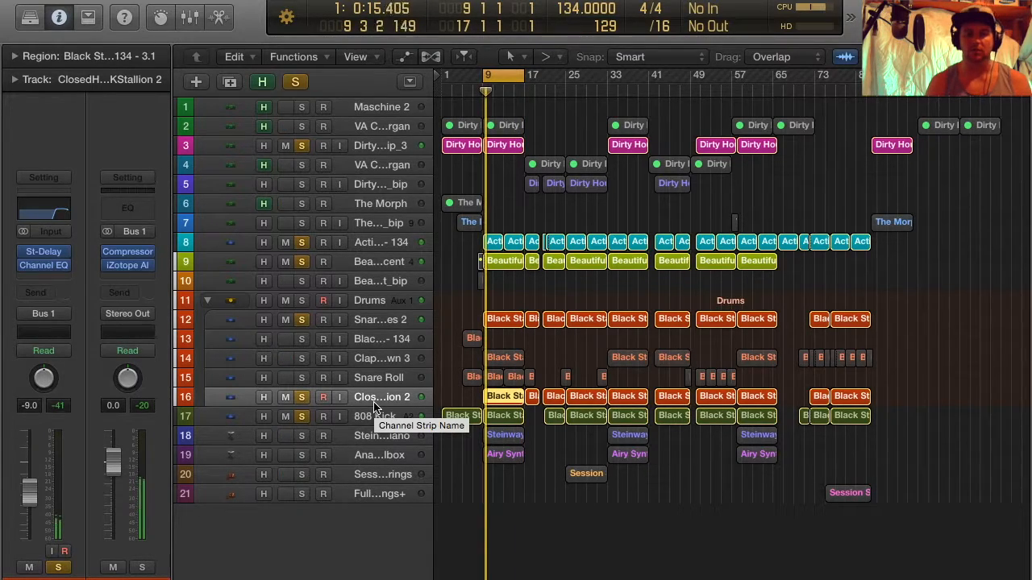
{"action": "left_click", "coordinate": [303, 360]}
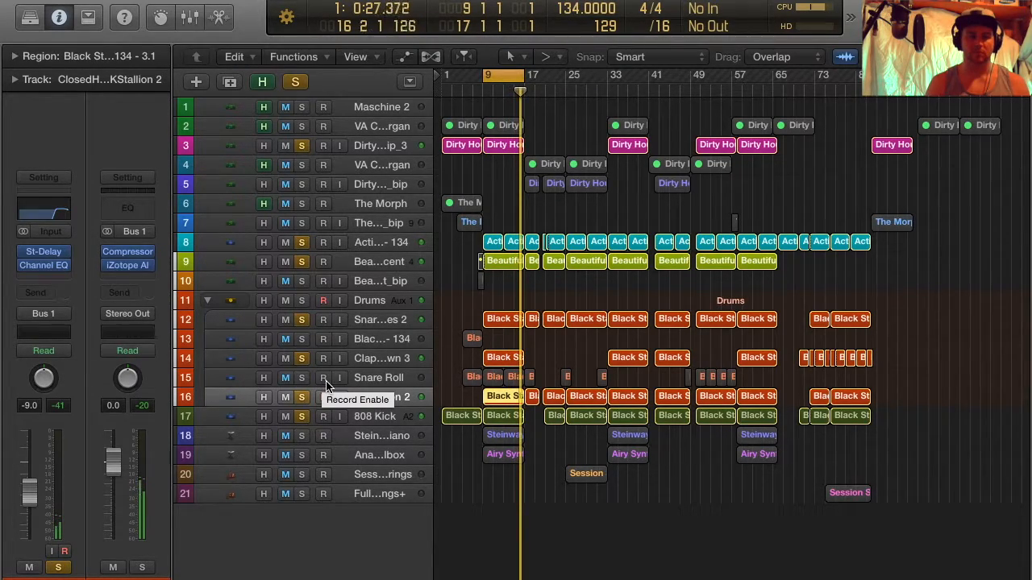
Hide the marked tracks again, solo the Steinway Grand Piano track and view its bar 9 region up close
{"action": "key", "text": "h"}
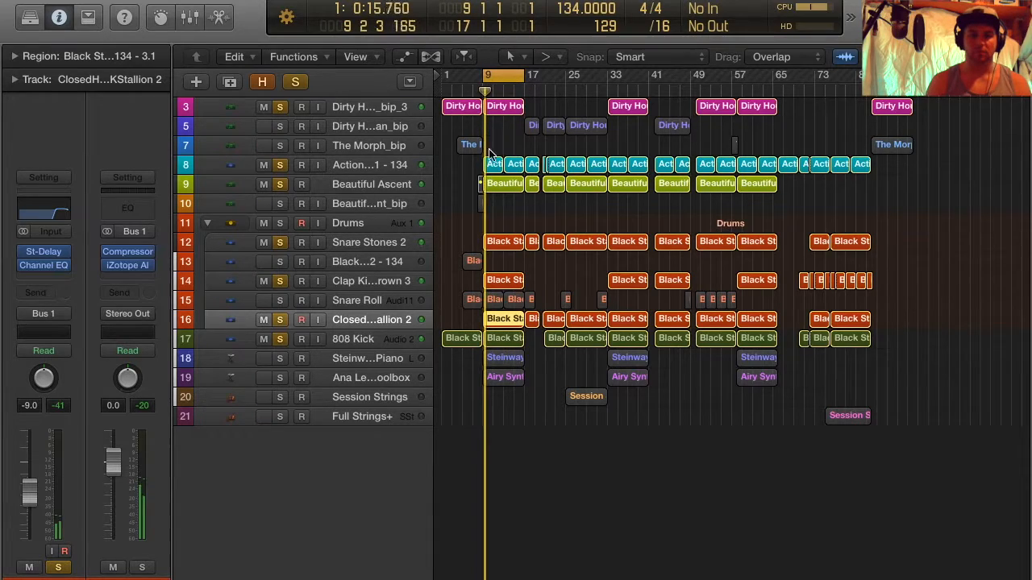
{"action": "left_click", "coordinate": [280, 359]}
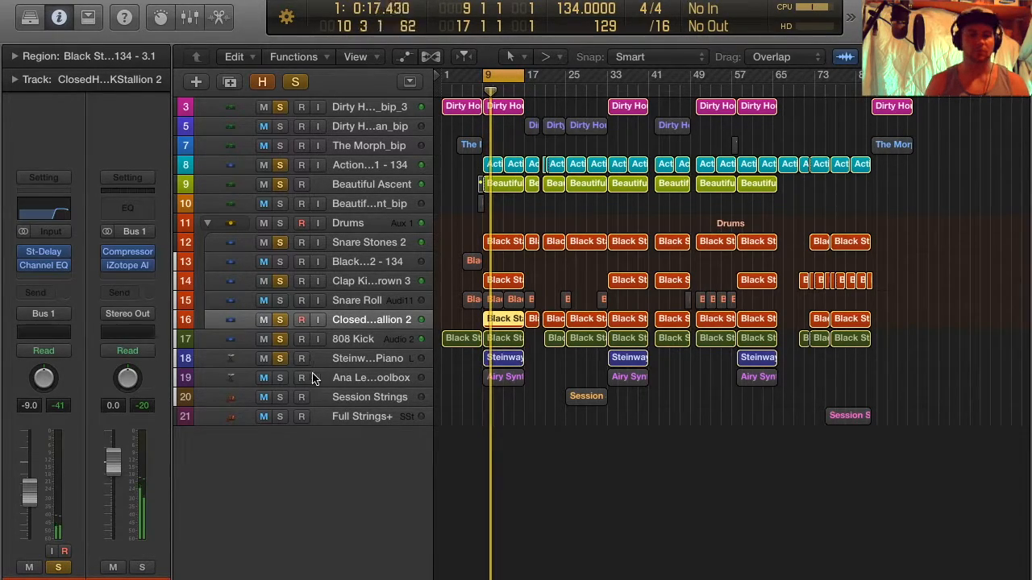
{"action": "left_click", "coordinate": [353, 363]}
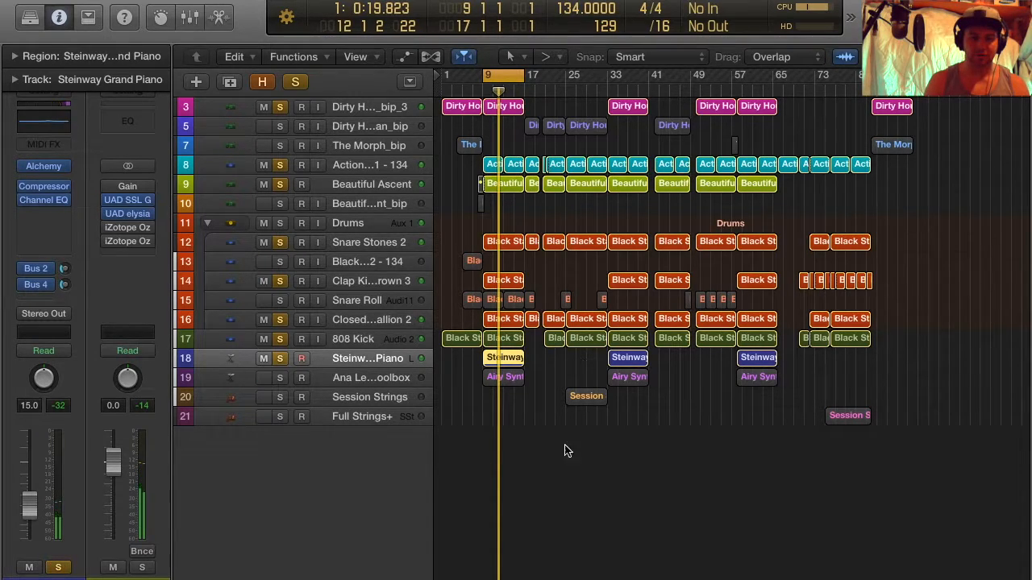
{"action": "left_click", "coordinate": [516, 360]}
{"action": "key", "text": "z"}
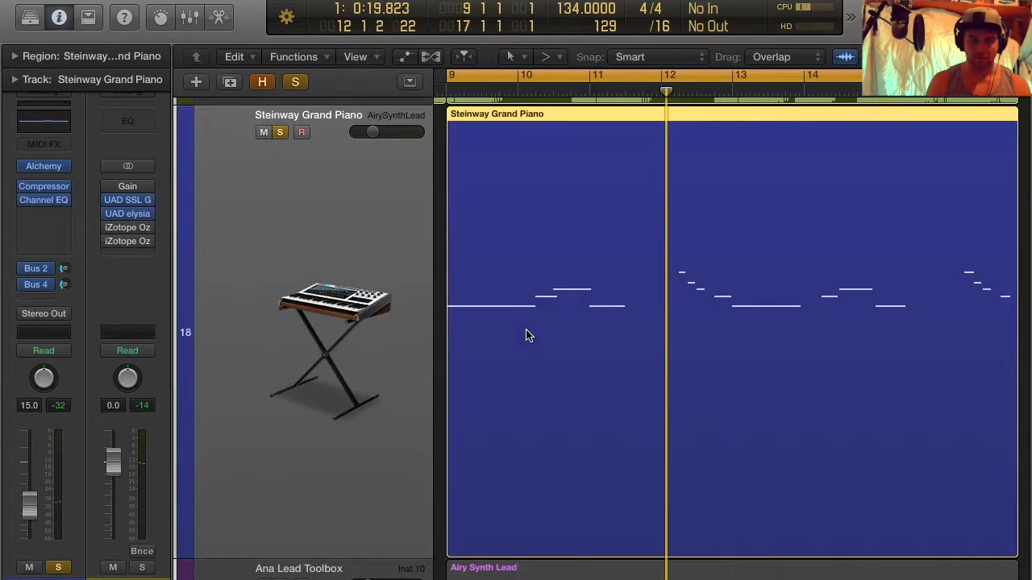
Open the bar 9 Steinway Grand Piano region in the Piano Roll and examine its repeated lowest notes
{"action": "key", "text": "super+Left"}
{"action": "key", "text": "super+Left"}
{"action": "key", "text": "super+Left"}
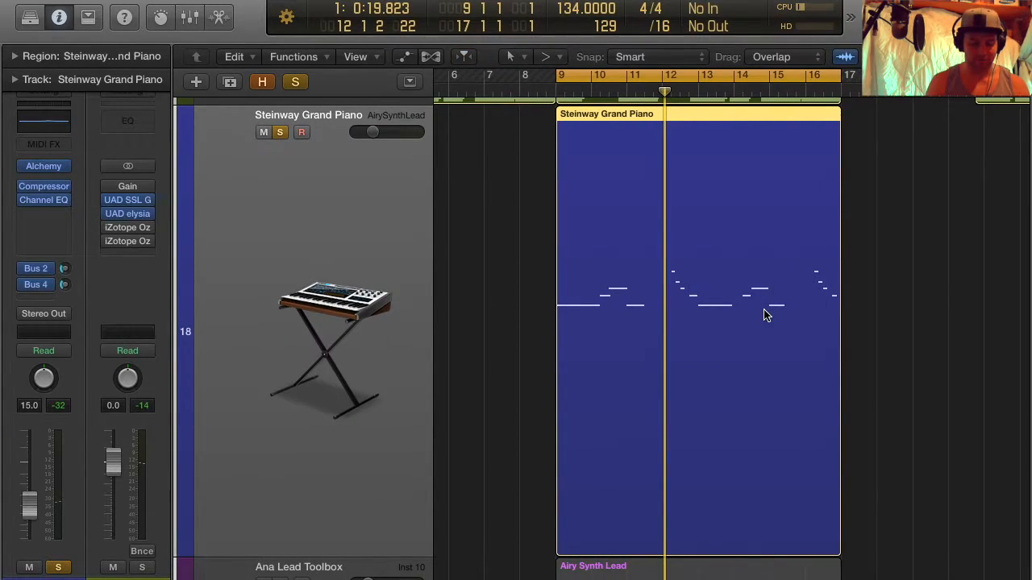
{"action": "key", "text": "x"}
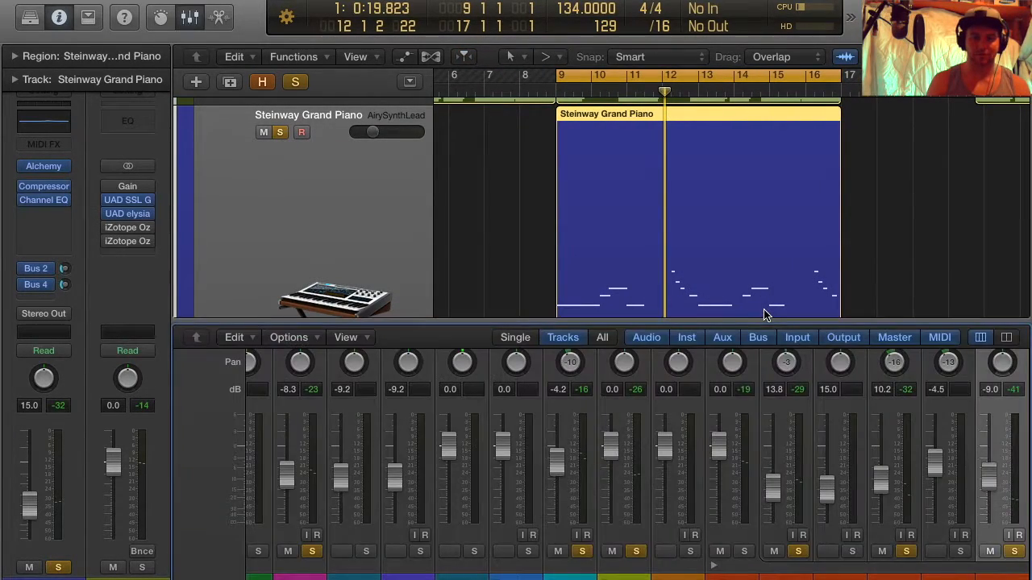
{"action": "key", "text": "x"}
{"action": "key", "text": "z"}
{"action": "left_click", "coordinate": [553, 368]}
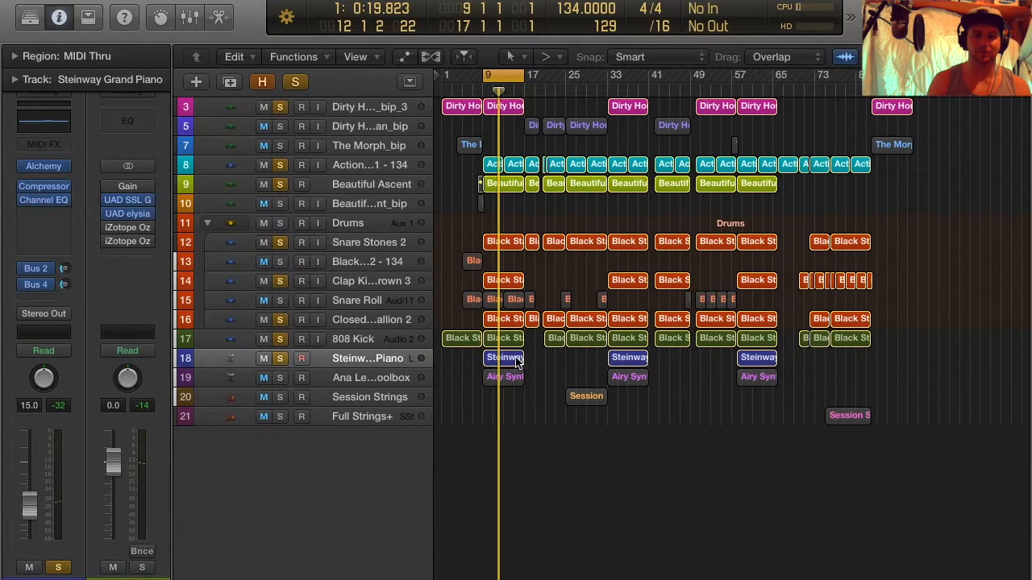
{"action": "double_click", "coordinate": [517, 363]}
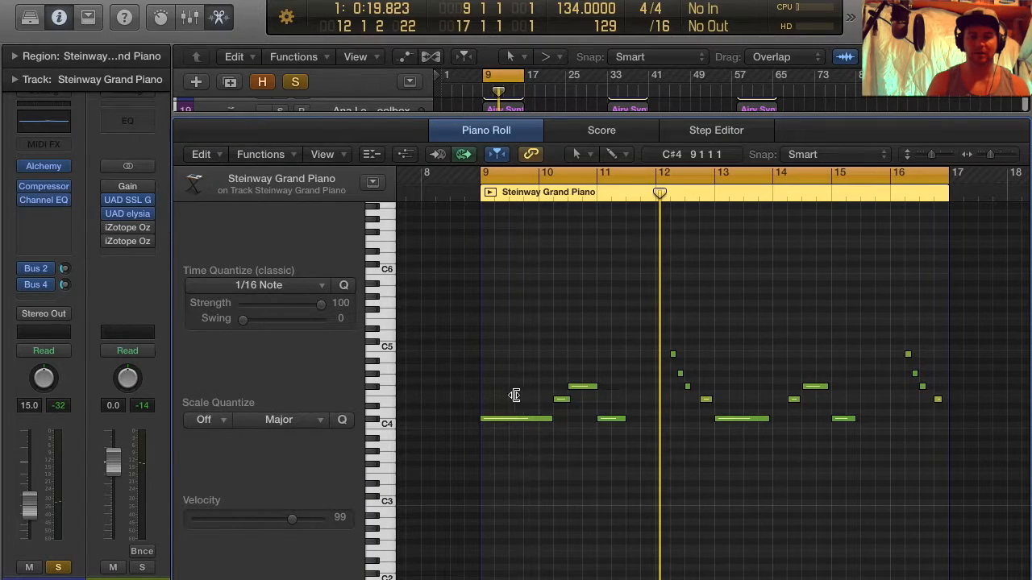
{"action": "left_click", "coordinate": [377, 420]}
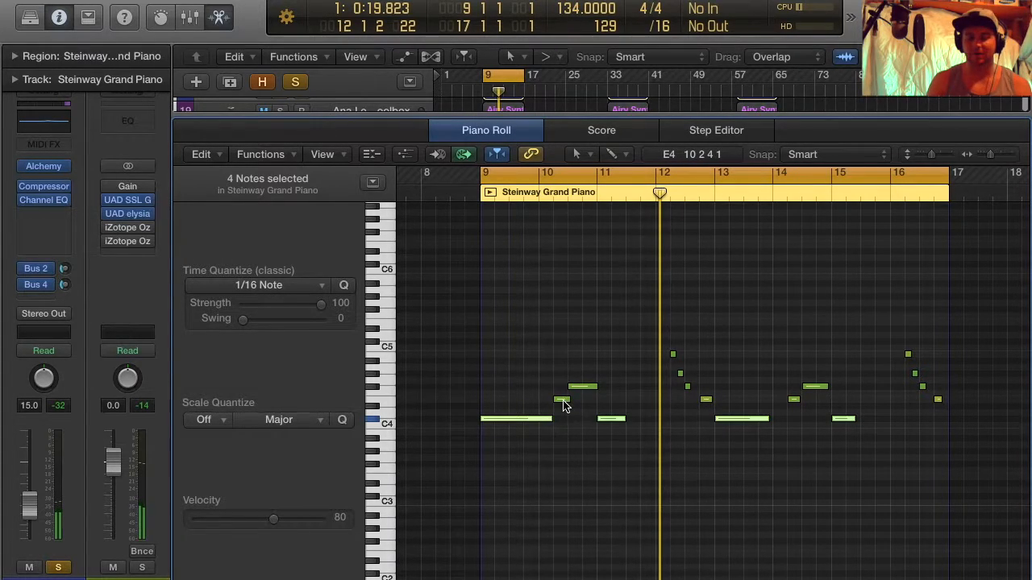
{"action": "mouse_move", "coordinate": [563, 405]}
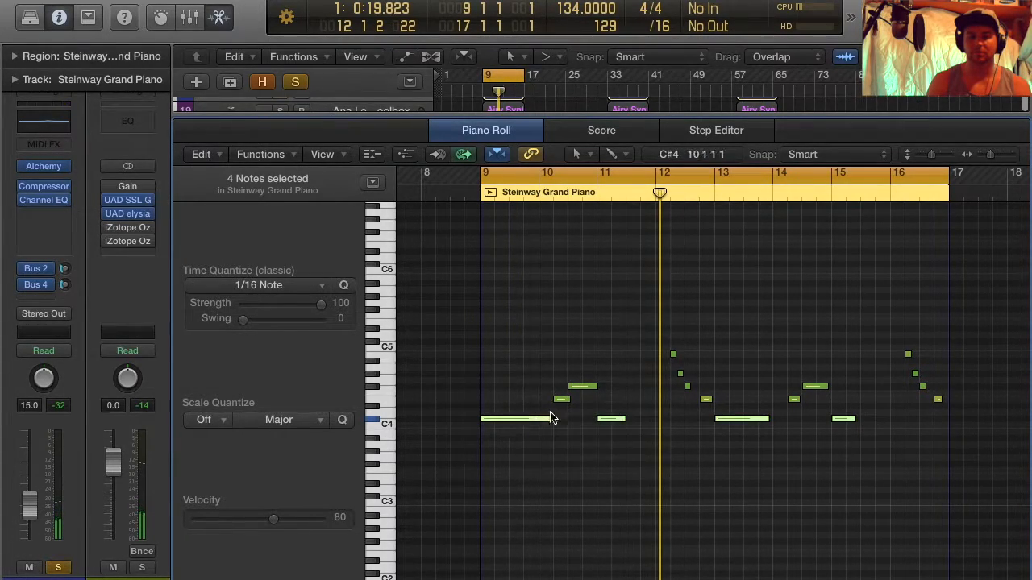
{"action": "left_click", "coordinate": [583, 390]}
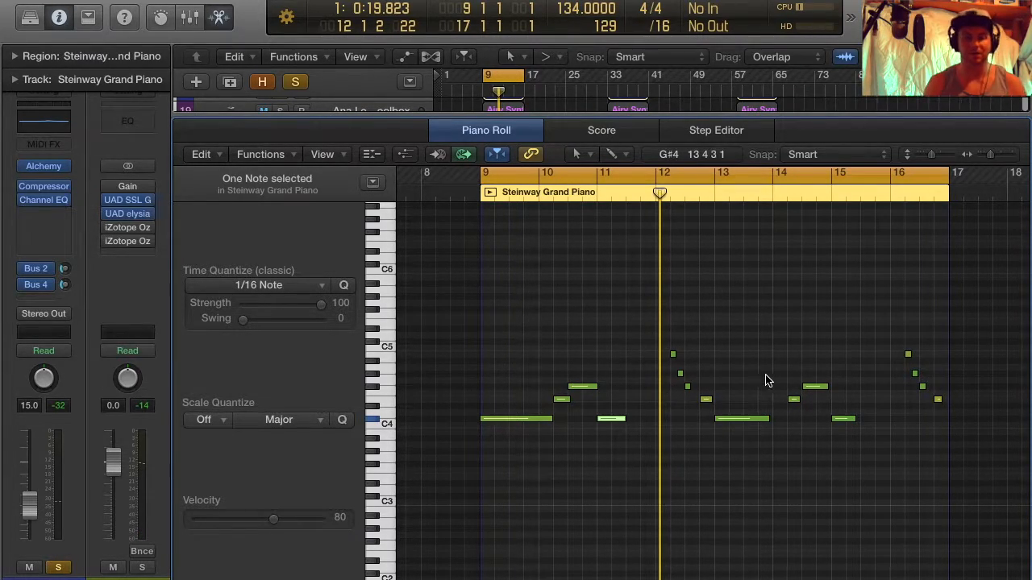
Play the soloed tracks through the bar 9 cycle and view their channel levels in the mixer
{"action": "key", "text": "x"}
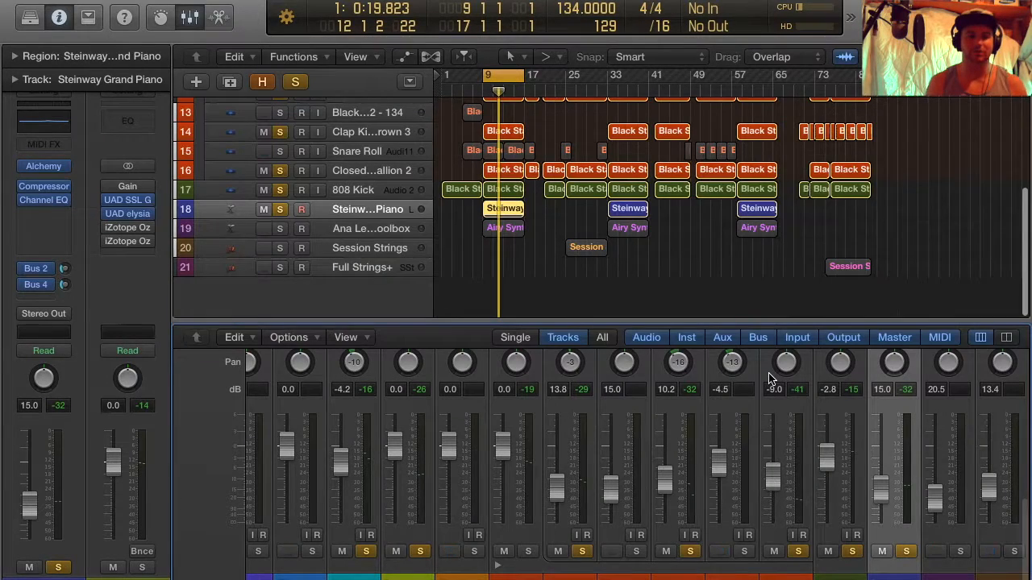
{"action": "scroll", "coordinate": [314, 114], "scroll_direction": "up", "scroll_amount": 5}
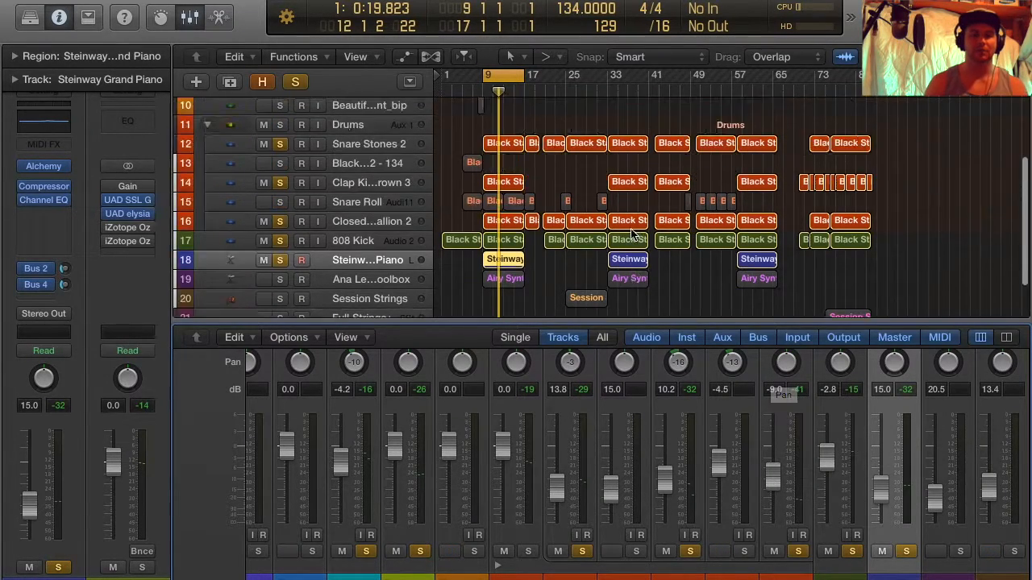
{"action": "key", "text": "space"}
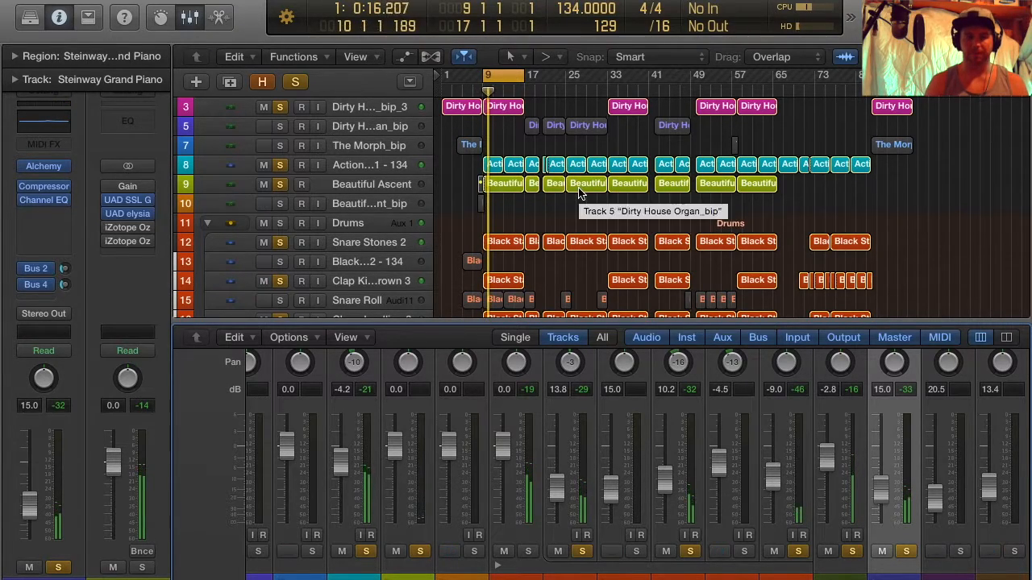
{"action": "key", "text": "x"}
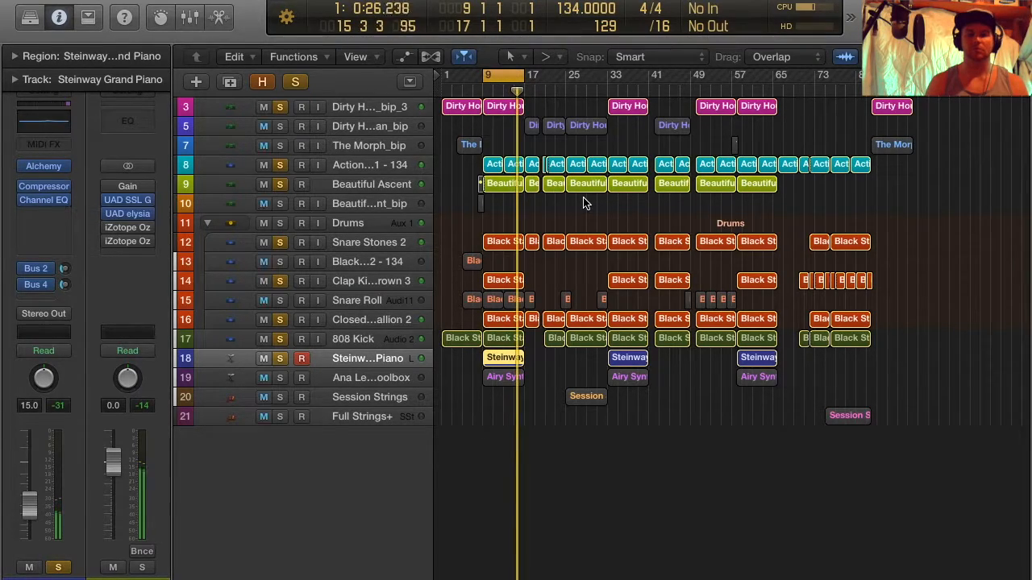
Solo the Ana Lead Toolbox track, clear the solo on all other tracks and select it
{"action": "left_click", "coordinate": [280, 379]}
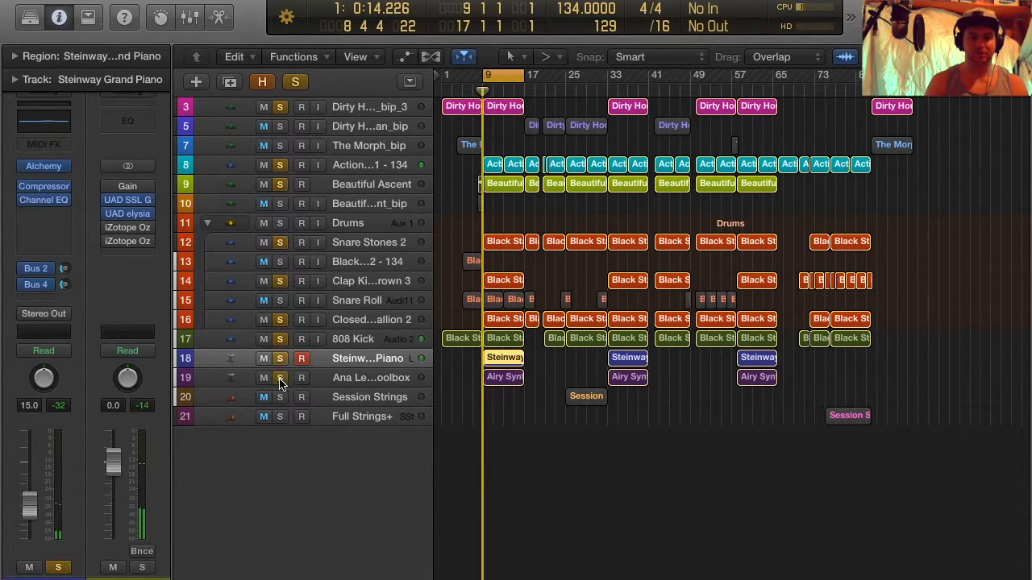
{"action": "left_click_drag", "start_coordinate": [280, 108], "coordinate": [282, 377]}
{"action": "left_click", "coordinate": [391, 379]}
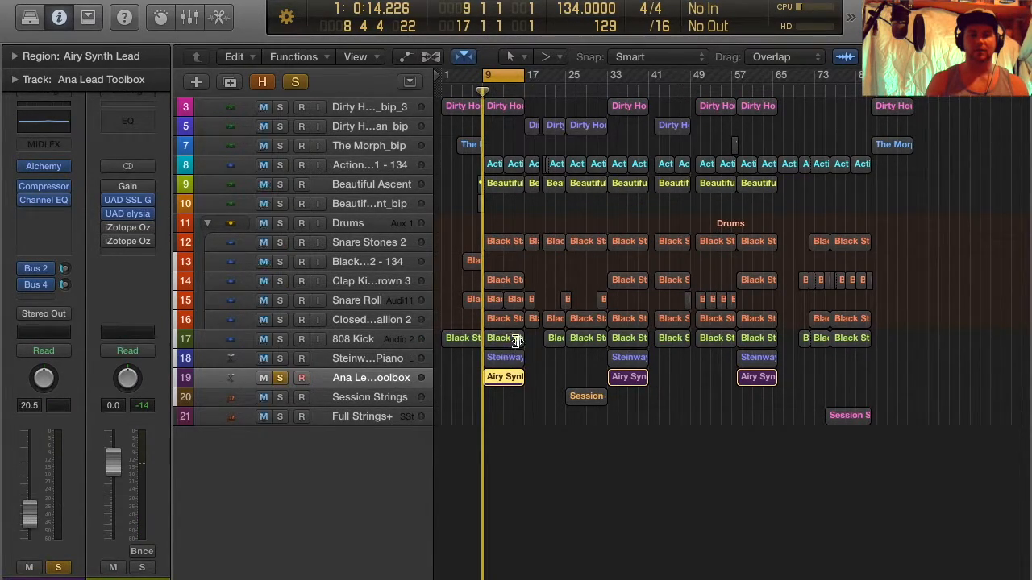
Play the Ana Lead Toolbox track and examine the notes of its bar 9 Airy Synth Lead region in the Piano Roll
{"action": "key", "text": "space"}
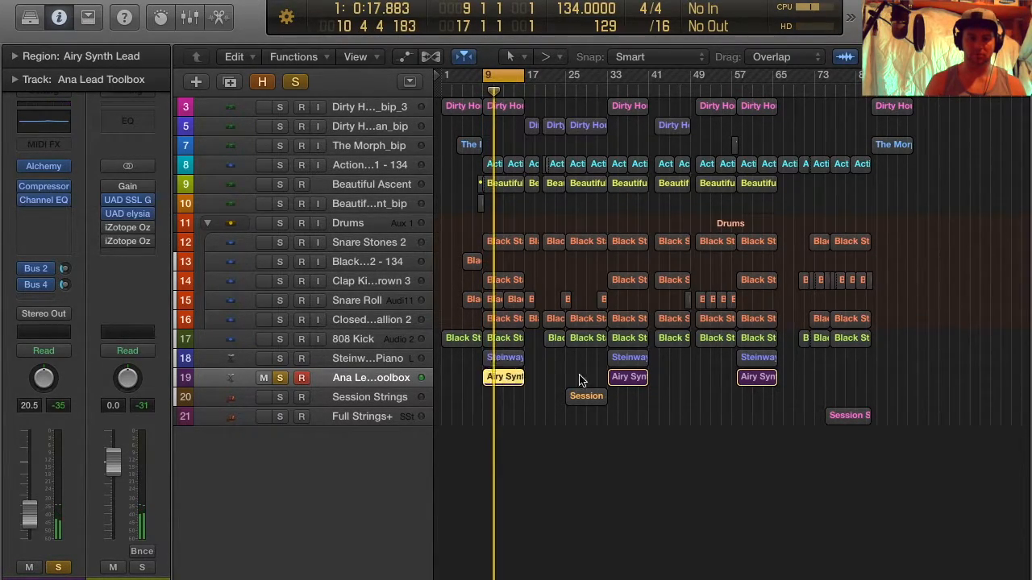
{"action": "key", "text": "e"}
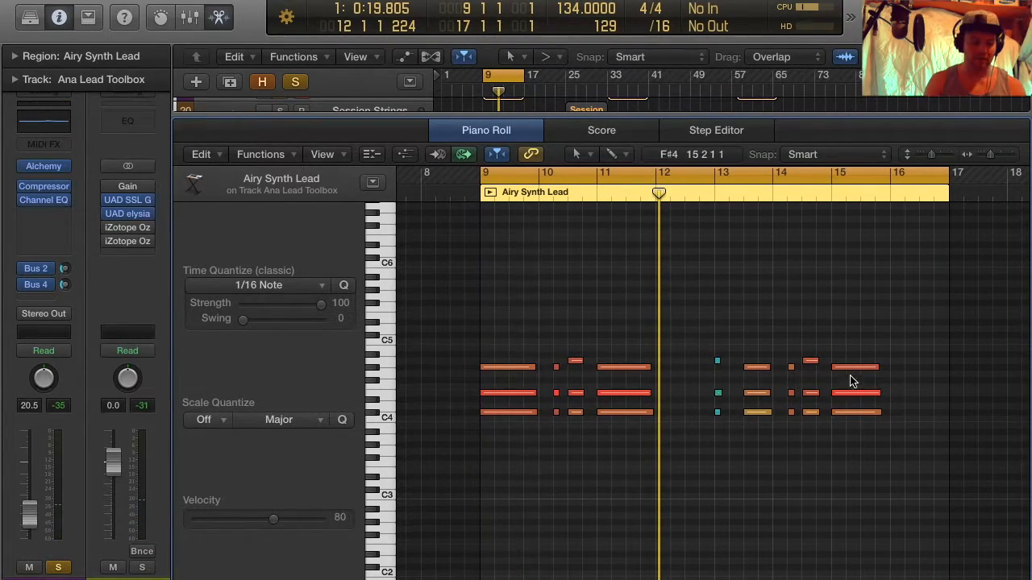
{"action": "key", "text": "x"}
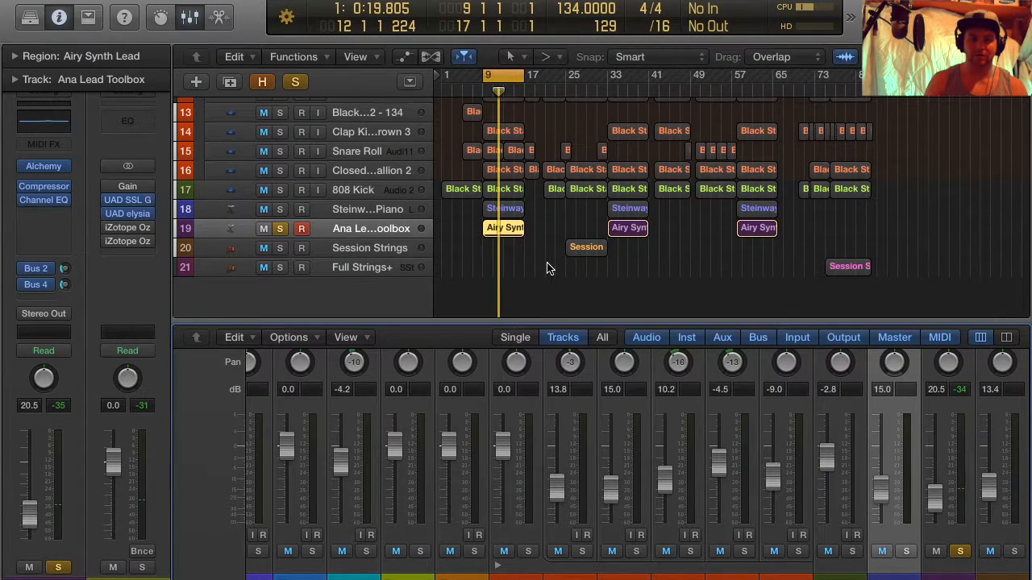
Reopen the bar 9 Steinway Grand Piano region, select its four descending notes at bar 12 and return to the full arrangement
{"action": "left_click", "coordinate": [516, 211]}
{"action": "double_click", "coordinate": [516, 211]}
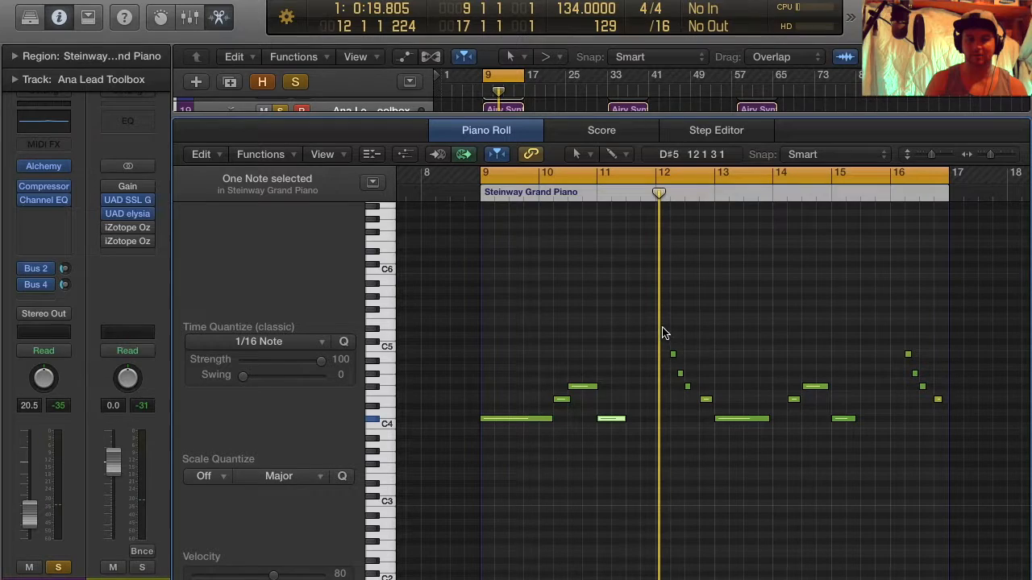
{"action": "left_click_drag", "start_coordinate": [671, 328], "coordinate": [728, 427]}
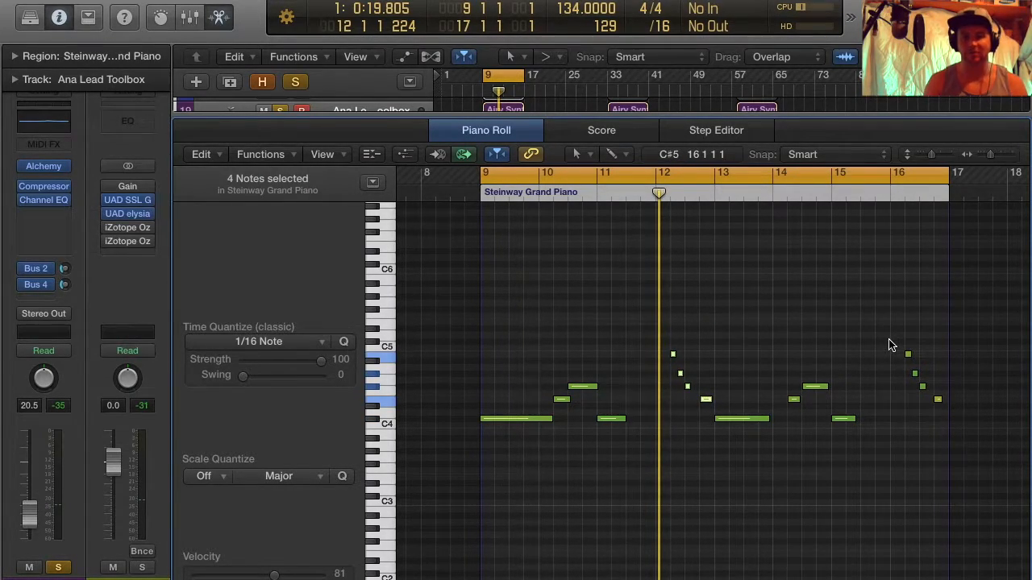
{"action": "key", "text": "x"}
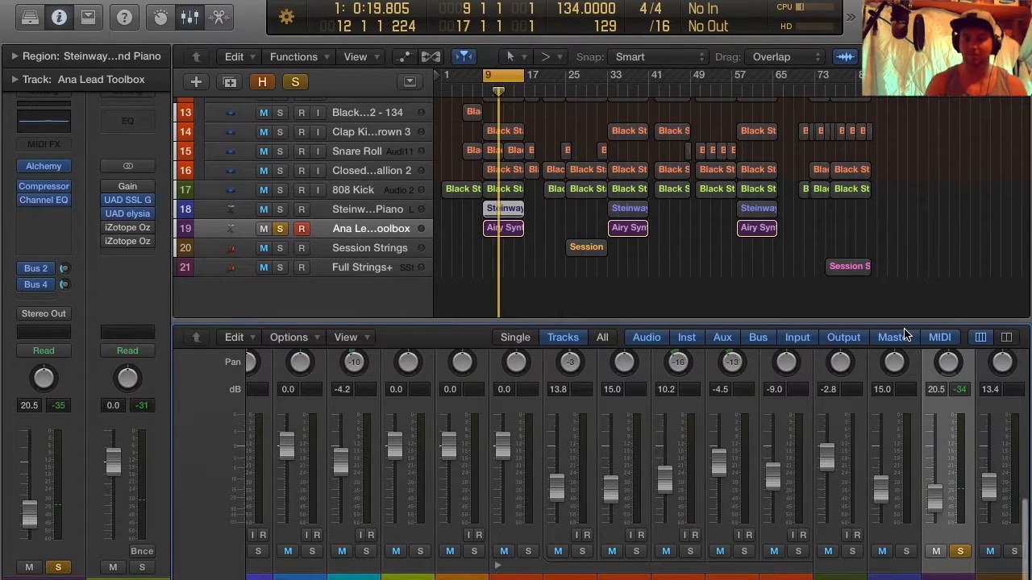
{"action": "key", "text": "x"}
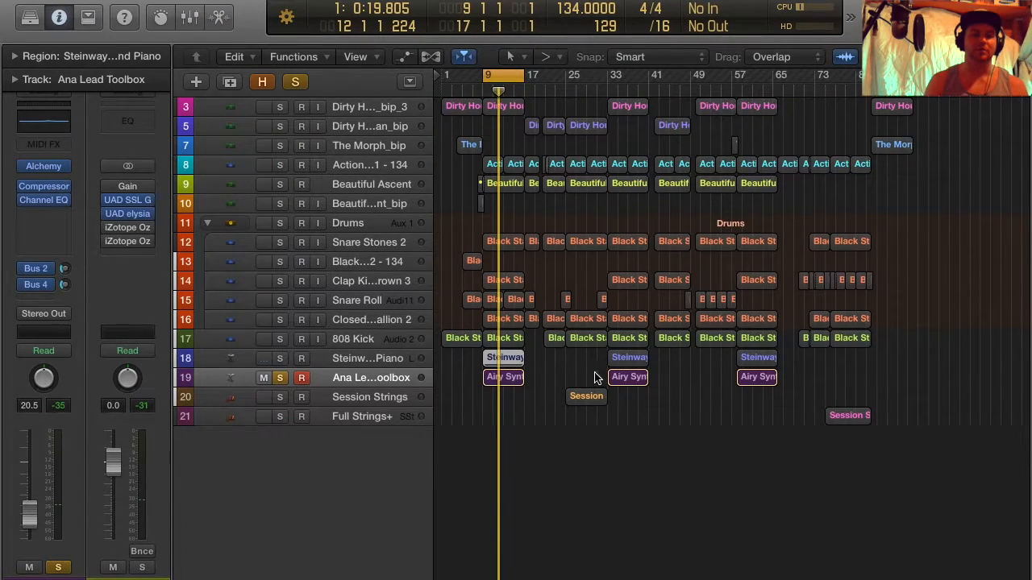
Clear the solo on the Ana Lead Toolbox track and play the full mix through the bar 9 cycle
{"action": "left_click", "coordinate": [279, 377]}
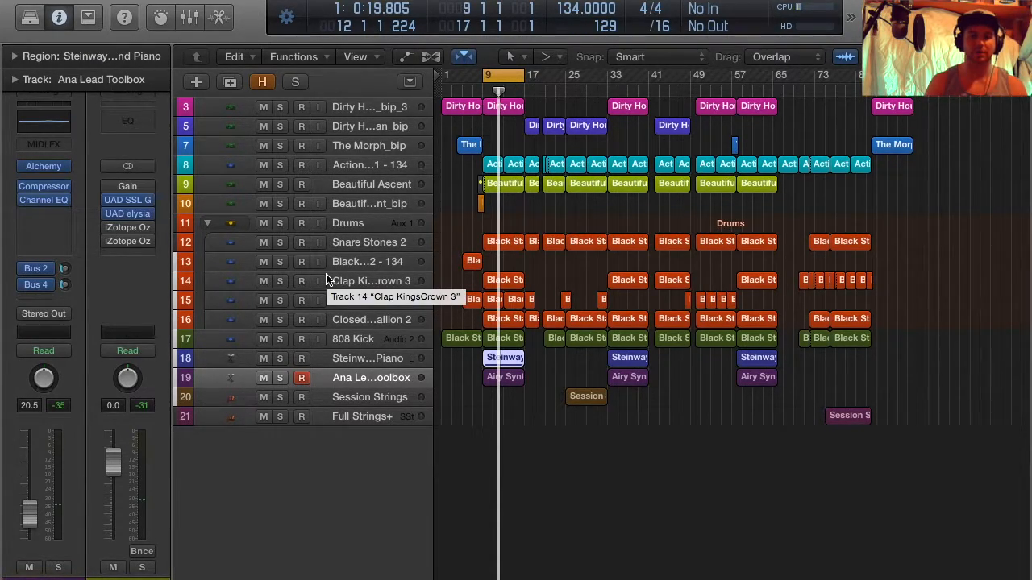
{"action": "key", "text": "shift+space"}
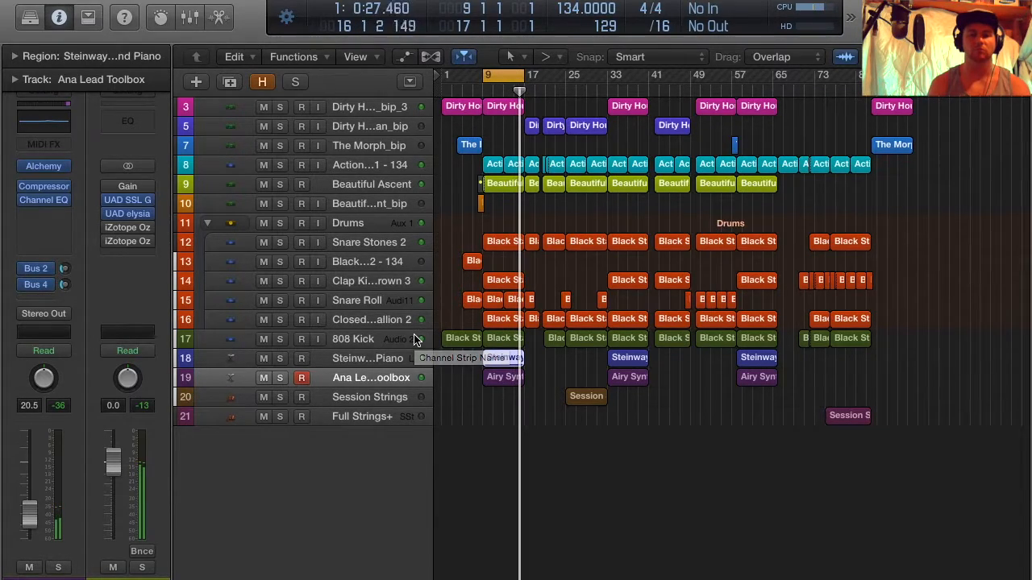
{"action": "key", "text": "space"}
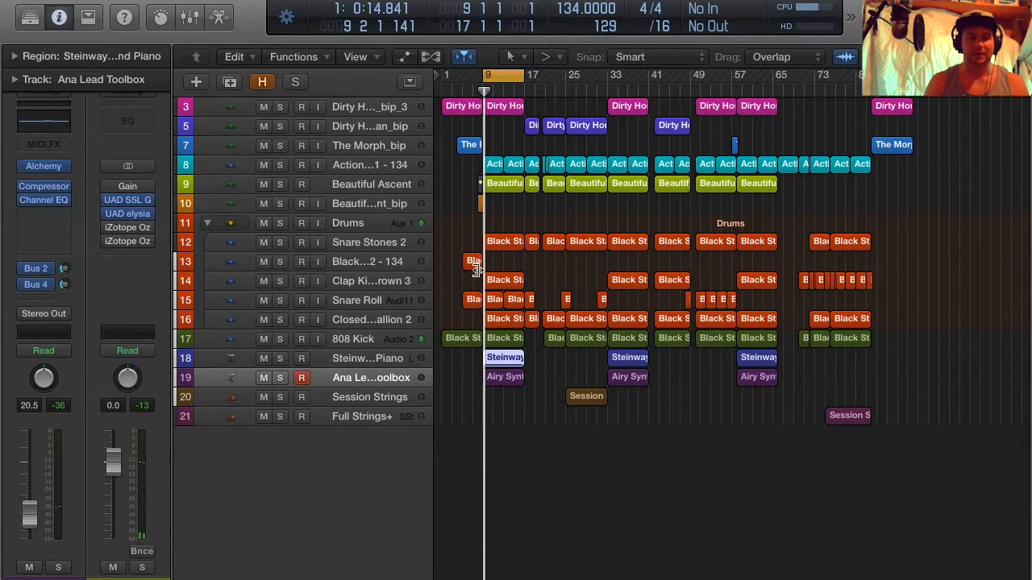
Select the Drums stack with the whole arrangement in view and turn off the cycle over bars 9 to 17
{"action": "left_click", "coordinate": [356, 226]}
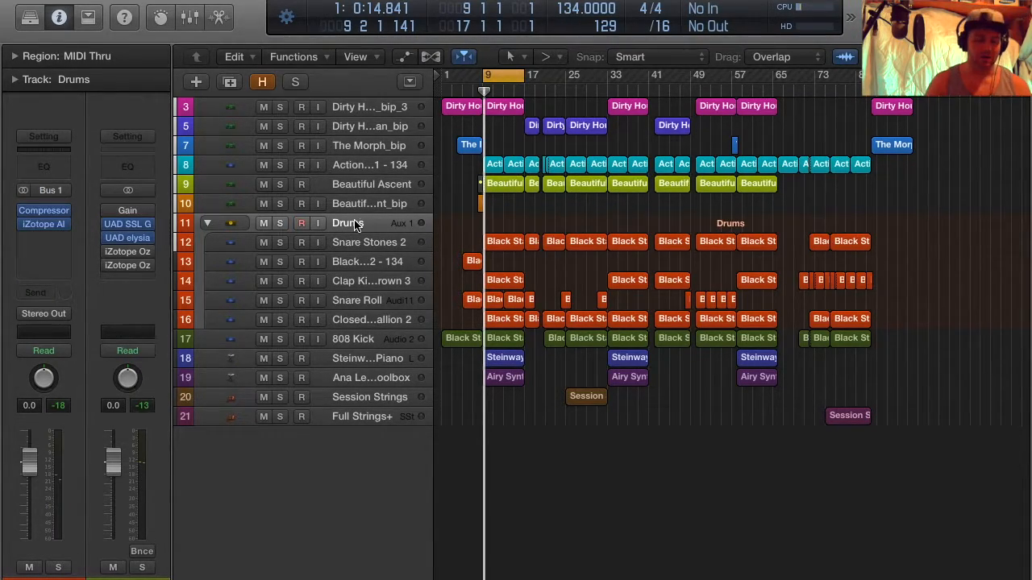
{"action": "key", "text": "z"}
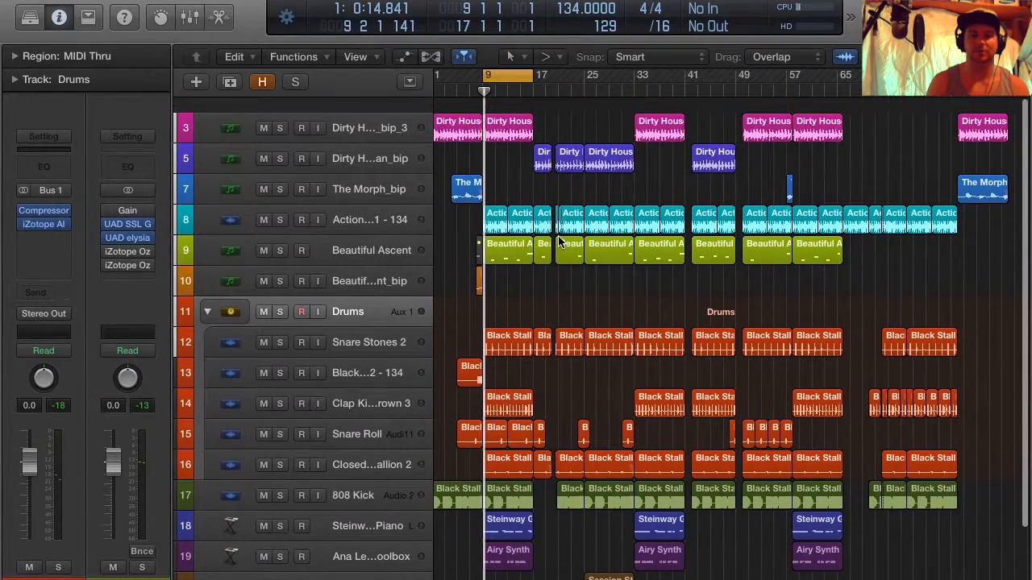
{"action": "key", "text": "z"}
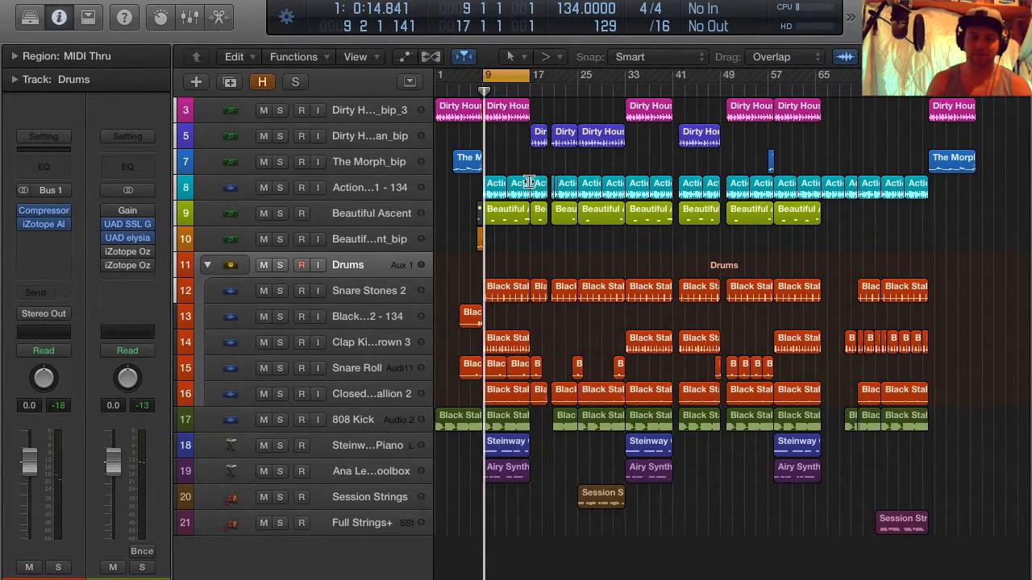
{"action": "left_click", "coordinate": [533, 84]}
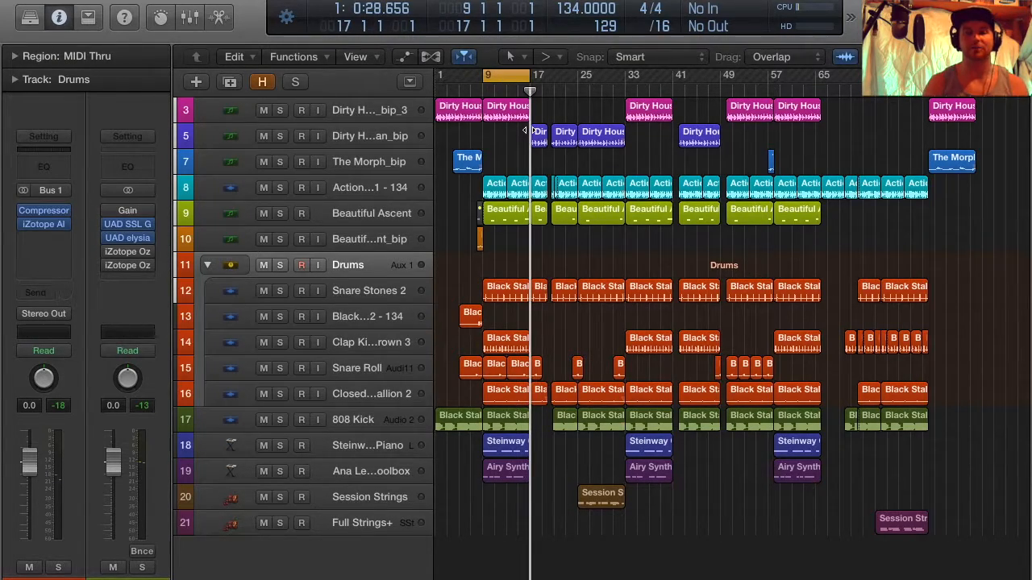
{"action": "left_click", "coordinate": [503, 77]}
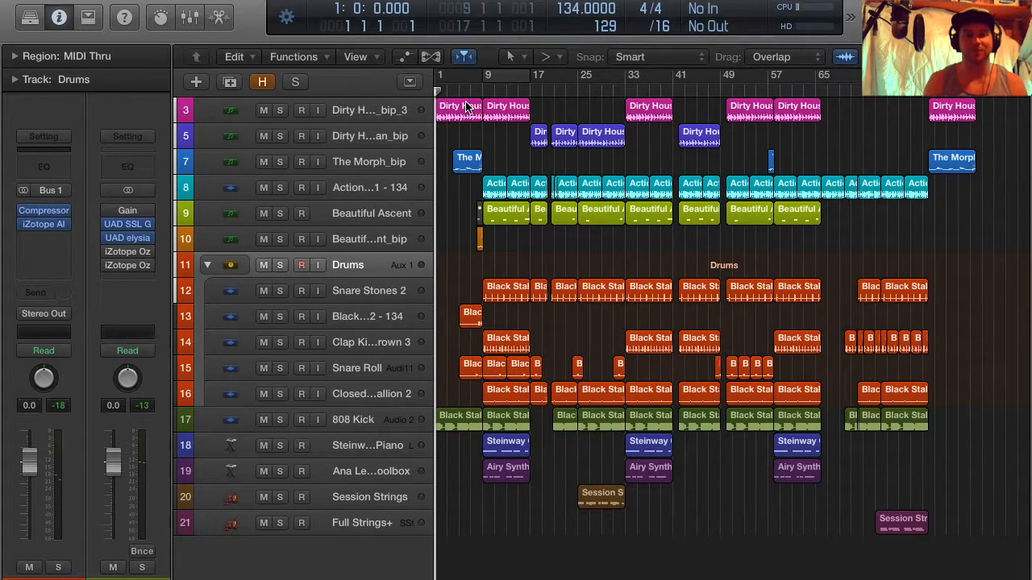
Play the whole arrangement from bar 1 and stop at about bar 50
{"action": "left_click", "coordinate": [469, 91]}
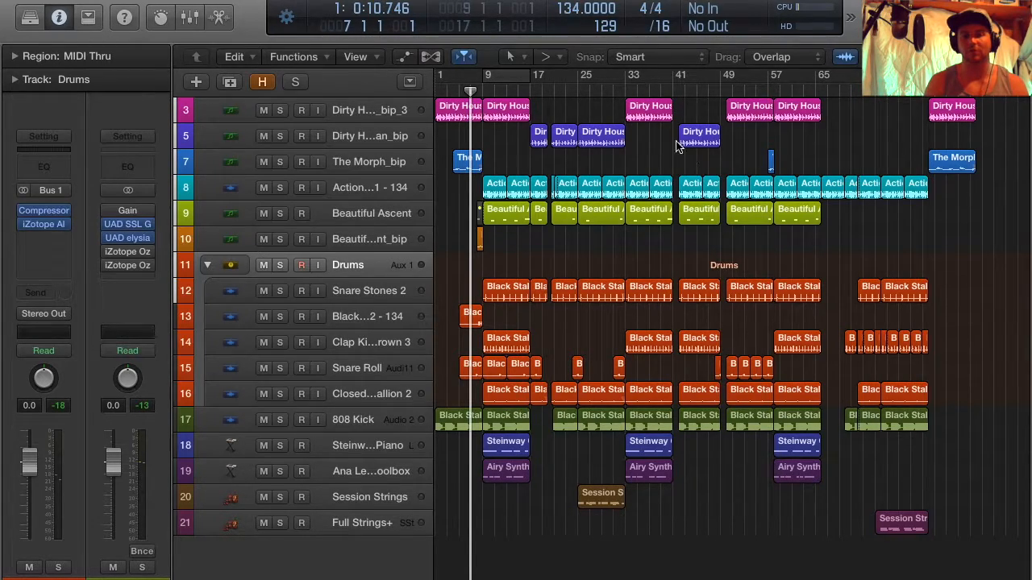
{"action": "key", "text": "Return"}
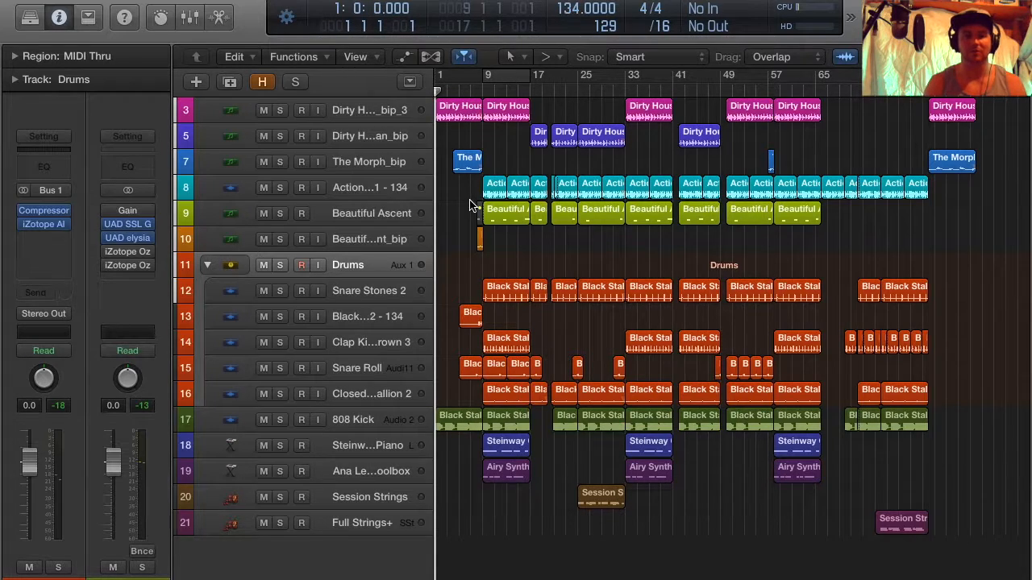
{"action": "key", "text": "space"}
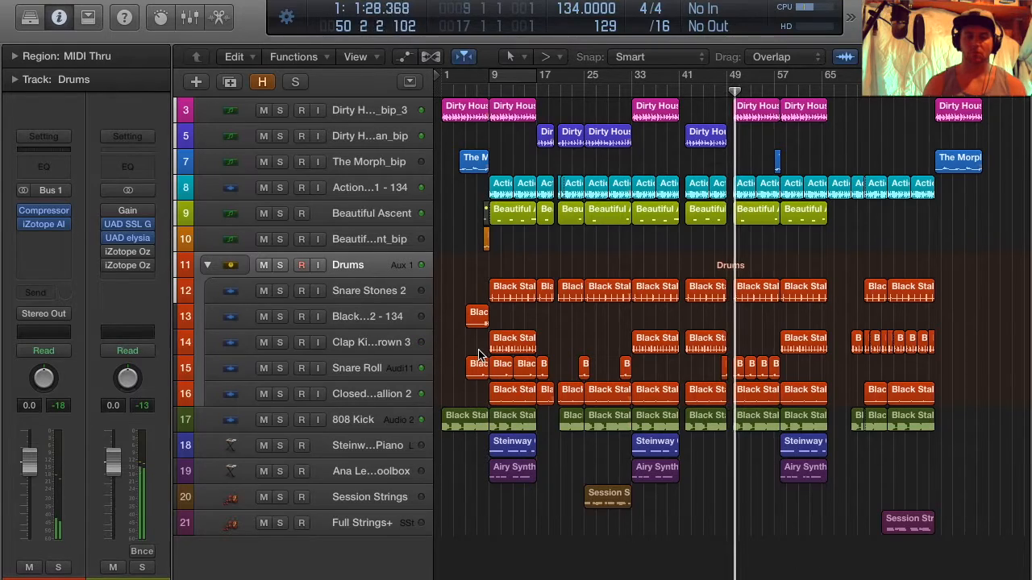
{"action": "key", "text": "space"}
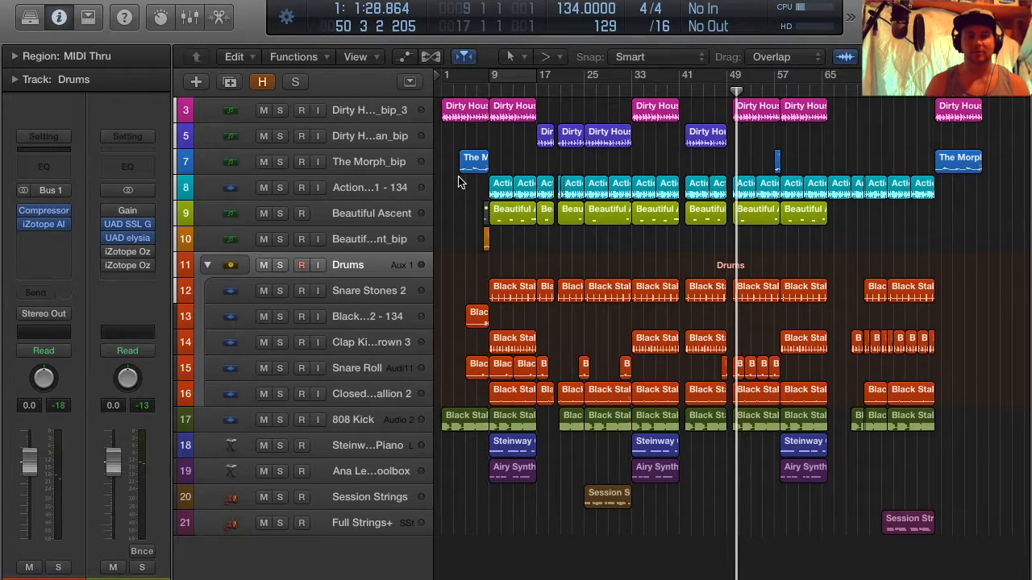
Move the playhead from bar 6 through bar 9 to bar 21, selecting the bar 9 region of track 3 on the way
{"action": "left_click", "coordinate": [473, 91]}
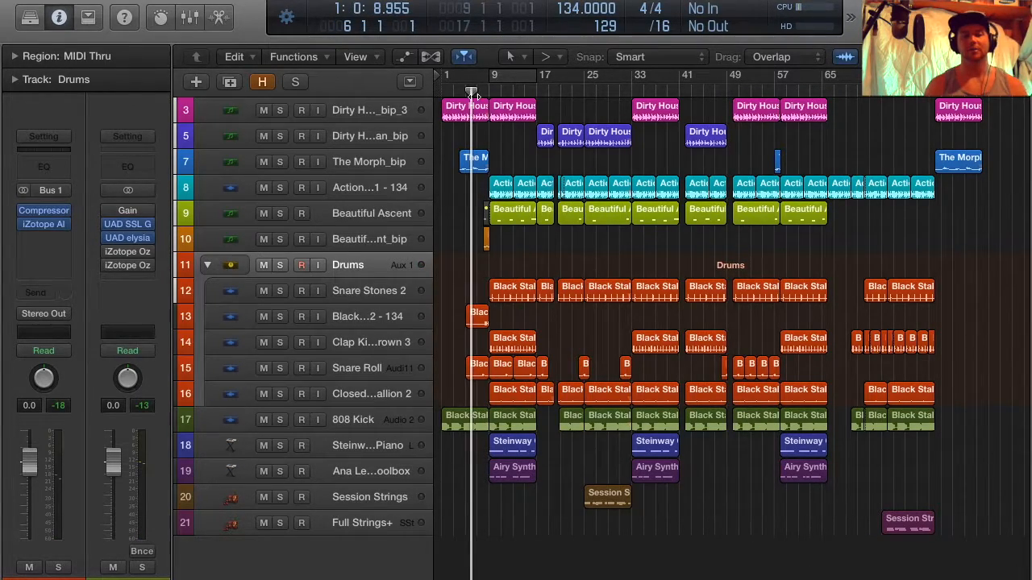
{"action": "left_click", "coordinate": [513, 115]}
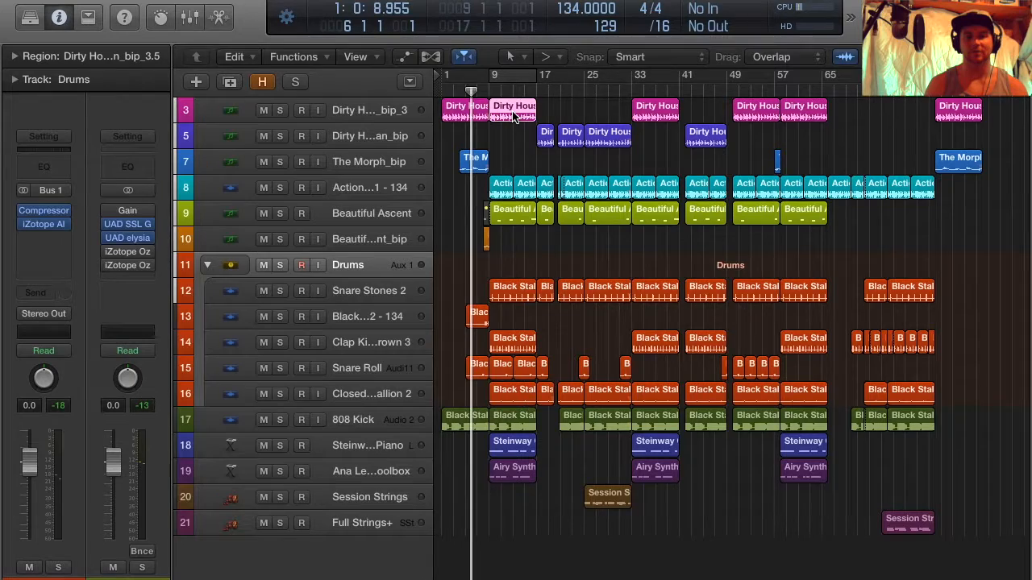
{"action": "left_click", "coordinate": [494, 89]}
{"action": "left_click", "coordinate": [562, 91]}
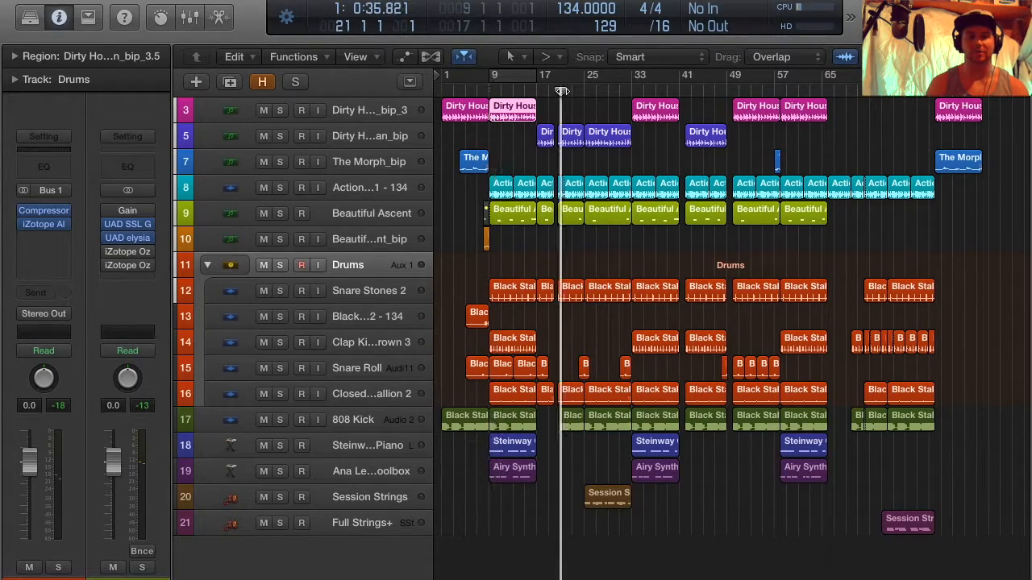
Move the playhead back to bar 6 and on to bar 7 within the intro section
{"action": "left_click", "coordinate": [473, 87]}
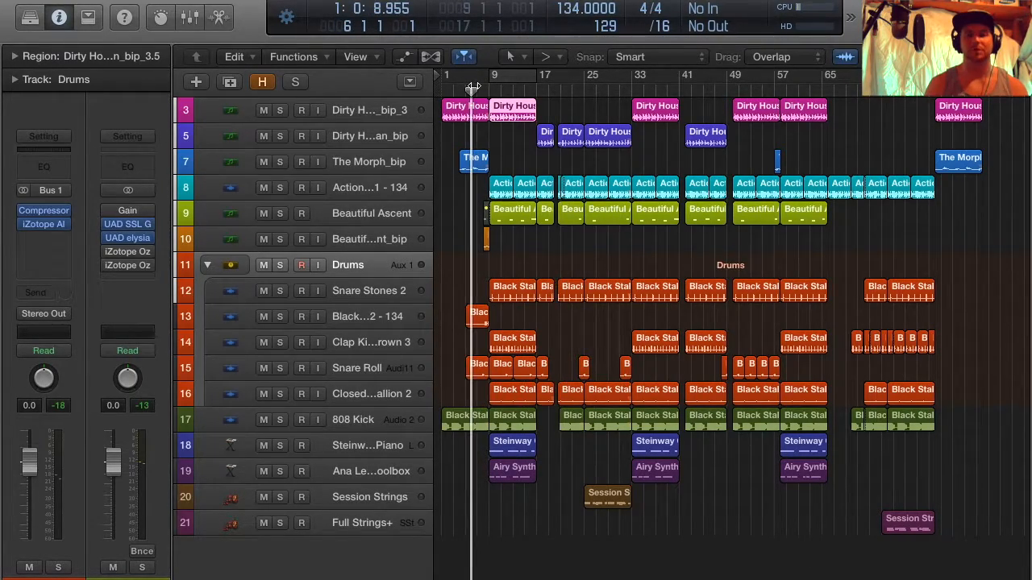
{"action": "left_click", "coordinate": [484, 87]}
{"action": "left_click", "coordinate": [478, 87]}
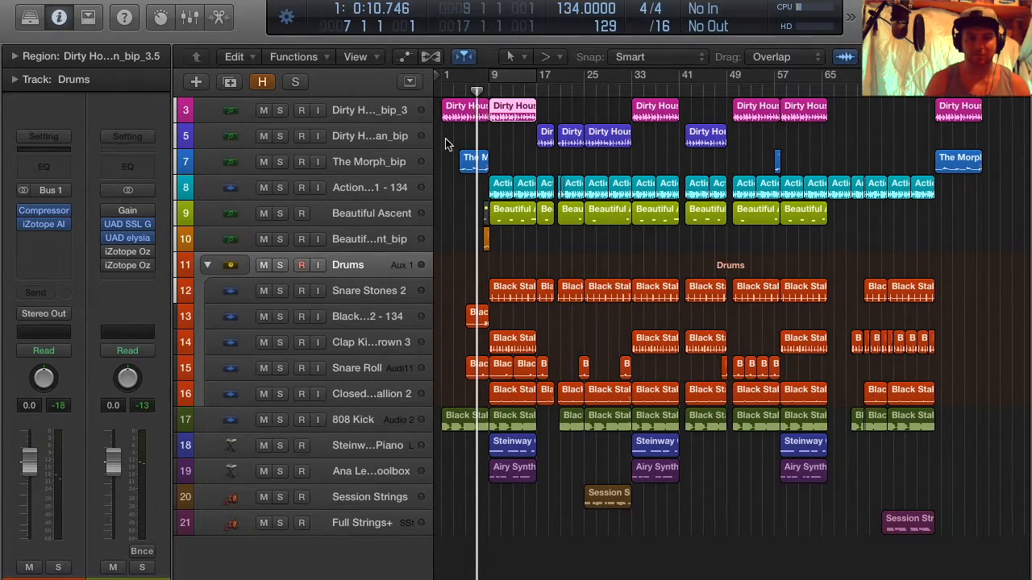
Solo The Morph_bip track, play it from bar 4 to bar 9, and clear the solo
{"action": "left_click", "coordinate": [379, 166]}
{"action": "left_click", "coordinate": [465, 92]}
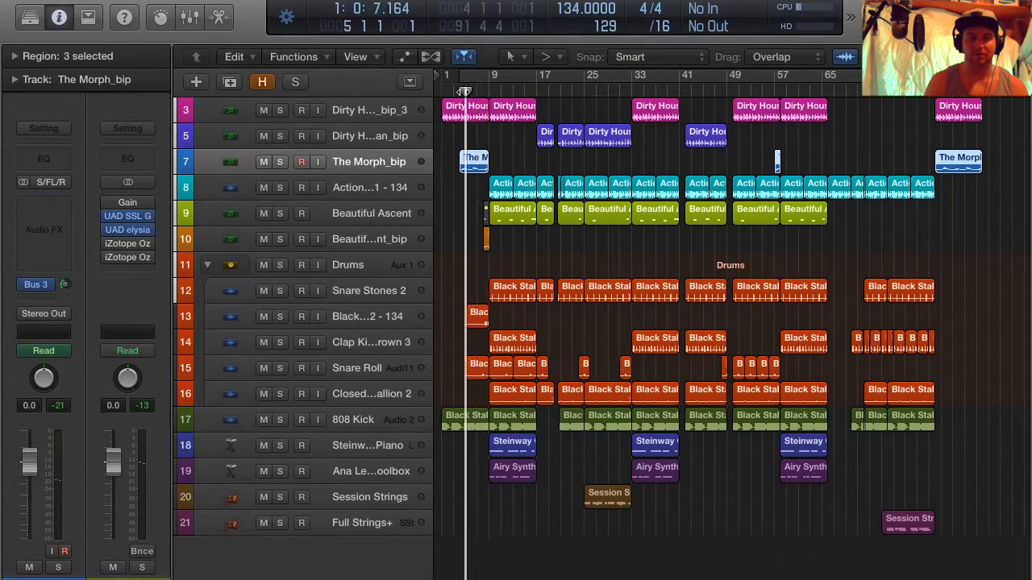
{"action": "left_click", "coordinate": [459, 91]}
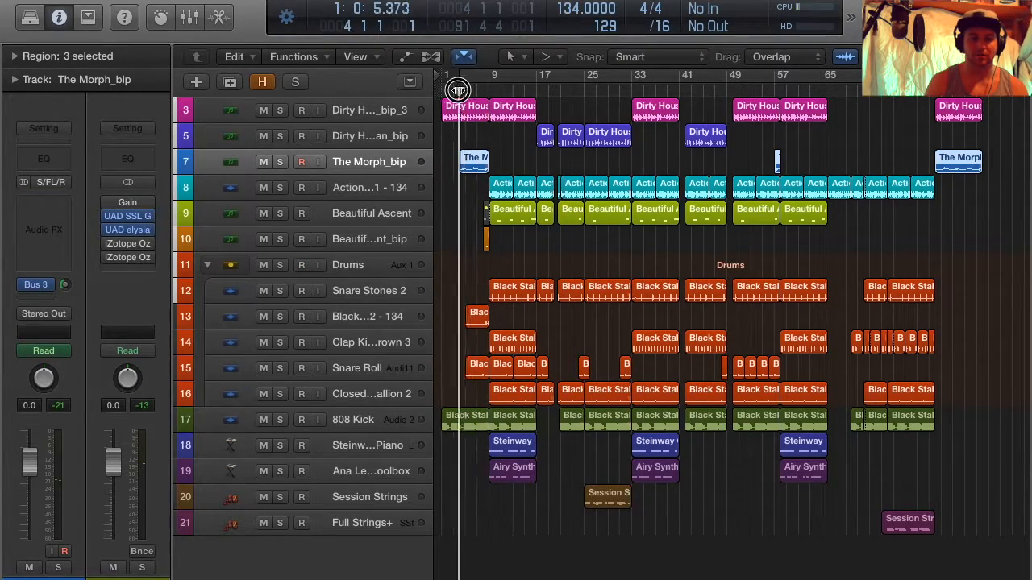
{"action": "left_click", "coordinate": [279, 161]}
{"action": "key", "text": "space"}
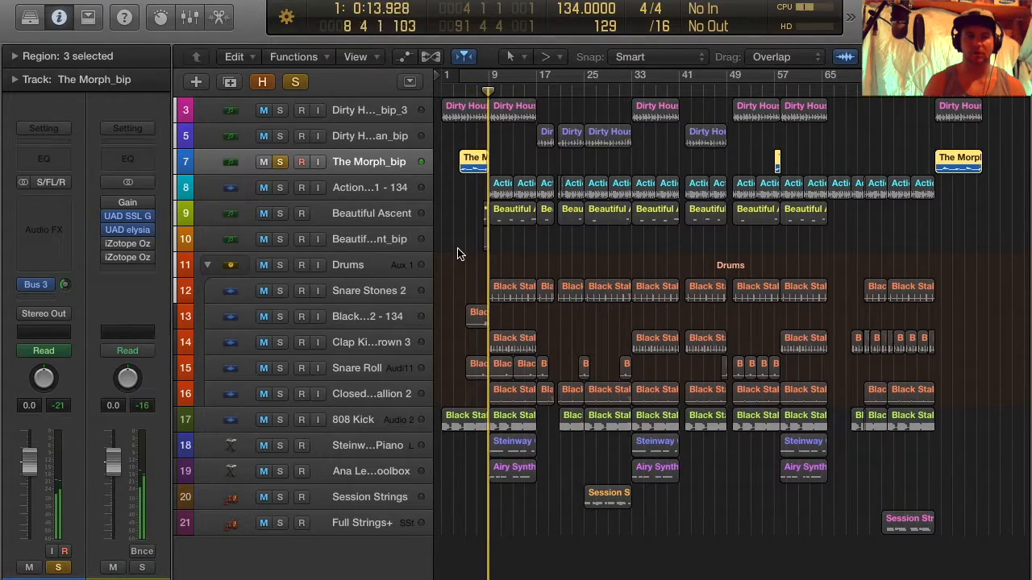
{"action": "key", "text": "space"}
{"action": "left_click", "coordinate": [280, 162]}
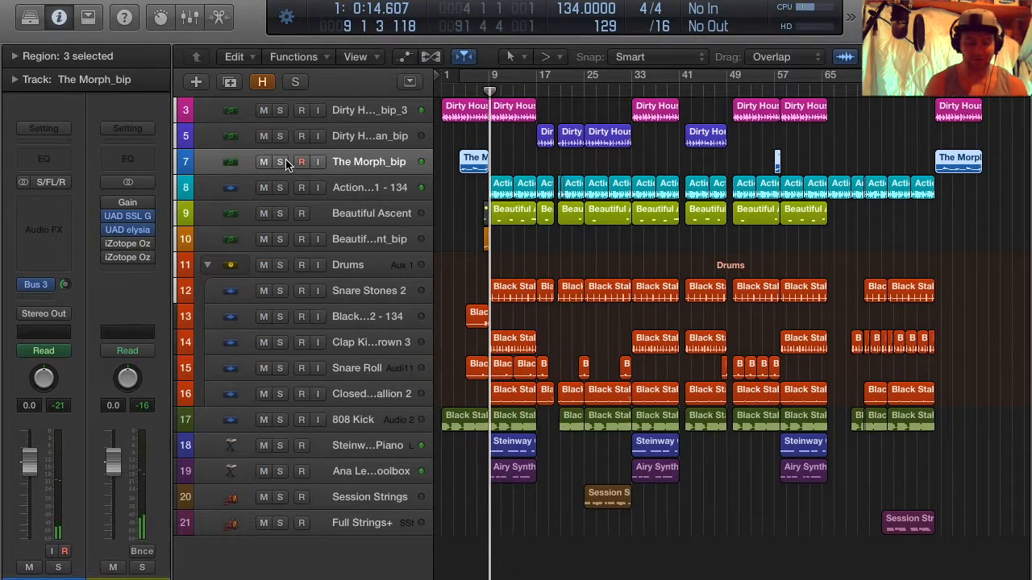
Show the hidden tracks and examine the Alchemy instrument behind The Morph on track 6
{"action": "key", "text": "h"}
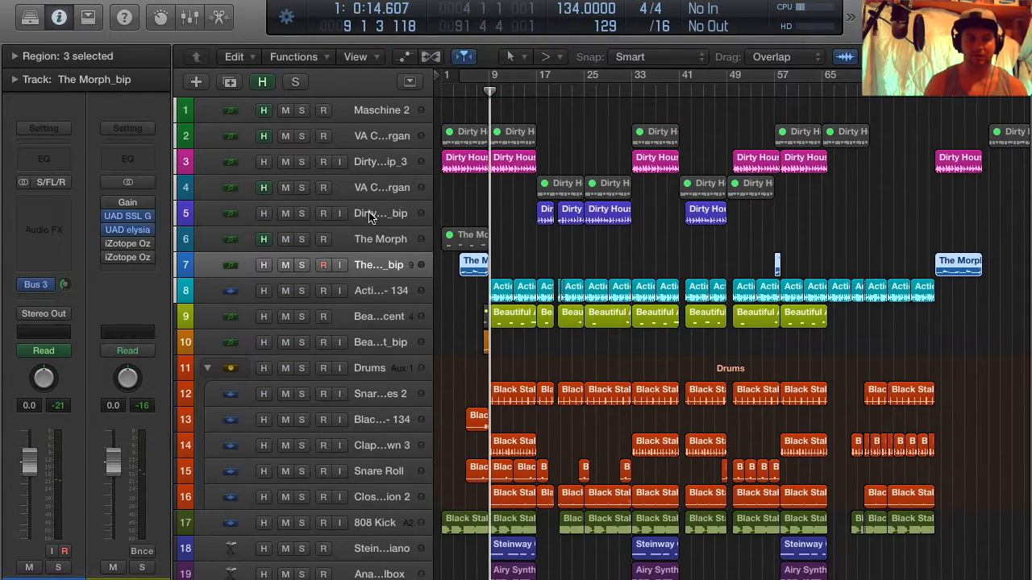
{"action": "left_click", "coordinate": [373, 214]}
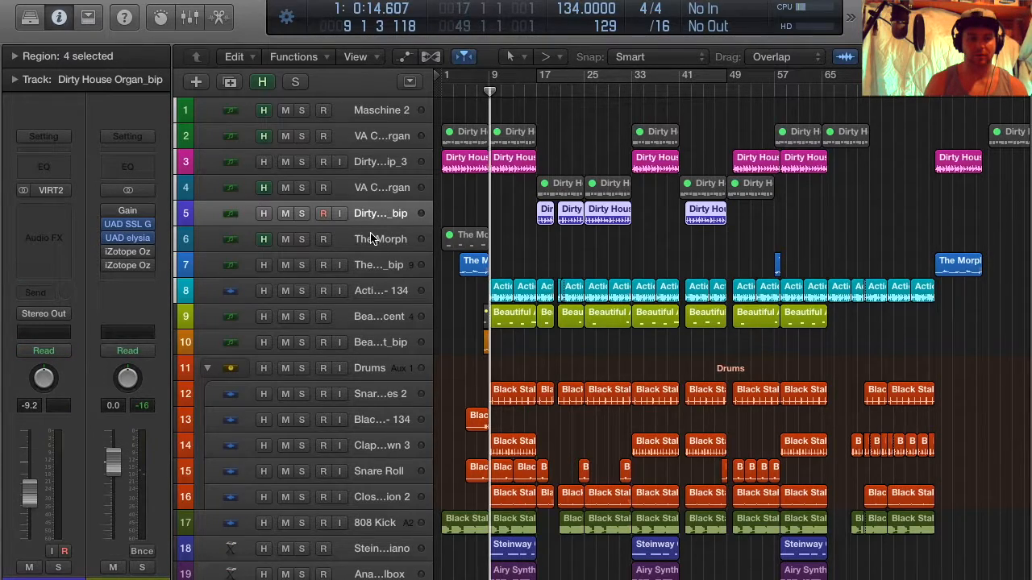
{"action": "left_click", "coordinate": [373, 239]}
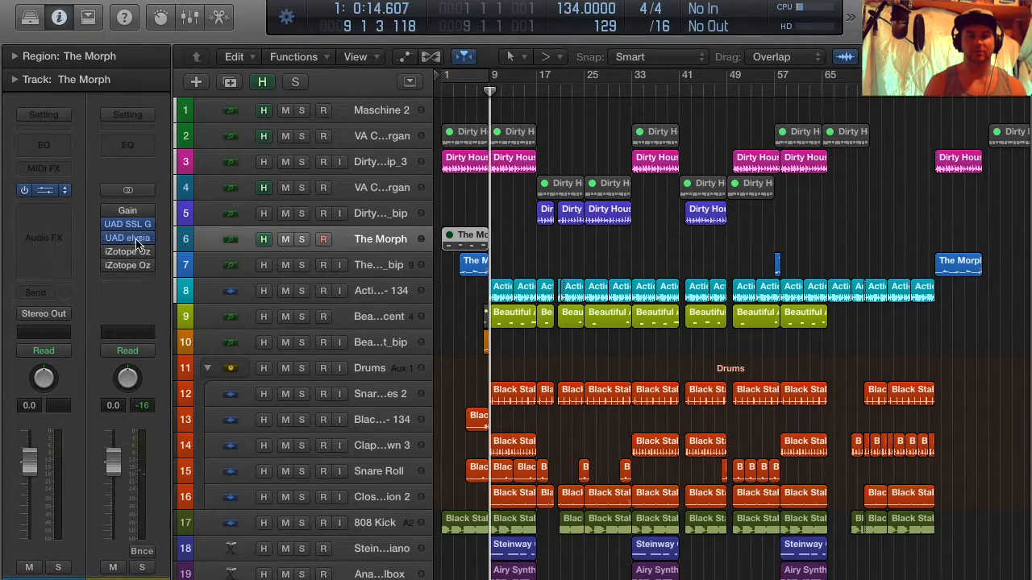
{"action": "key", "text": "v"}
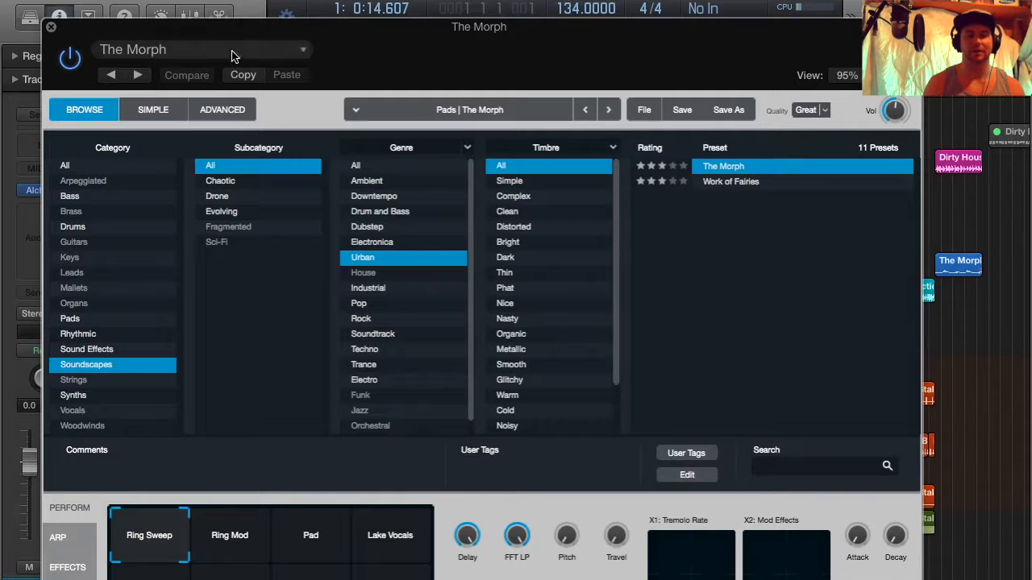
{"action": "left_click", "coordinate": [51, 27]}
Open The Morph MIDI region on track 6 in the Piano Roll, examine its notes, and close the editor
{"action": "left_click", "coordinate": [553, 260]}
{"action": "left_click", "coordinate": [471, 242]}
{"action": "double_click", "coordinate": [471, 242]}
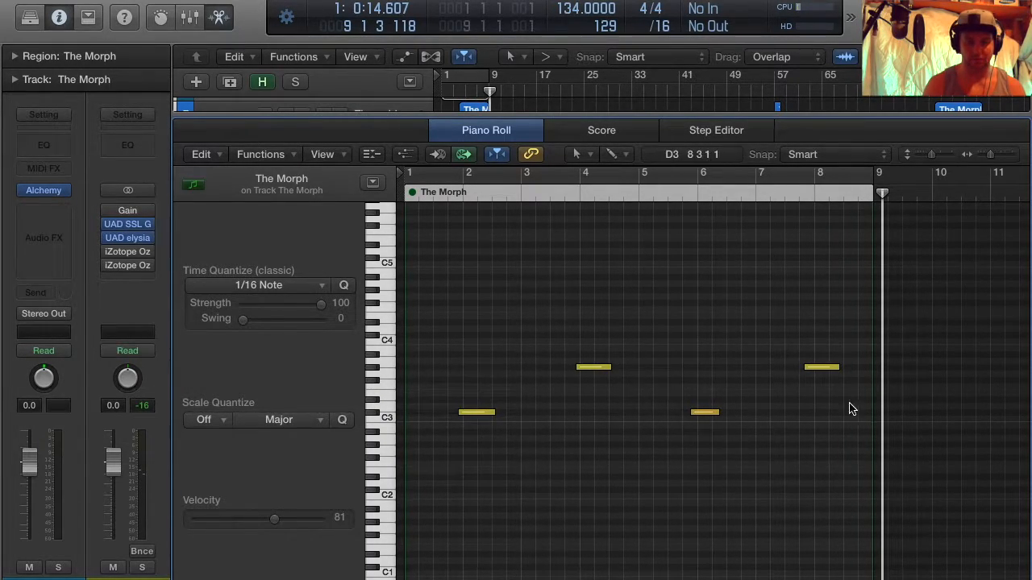
{"action": "key", "text": "x"}
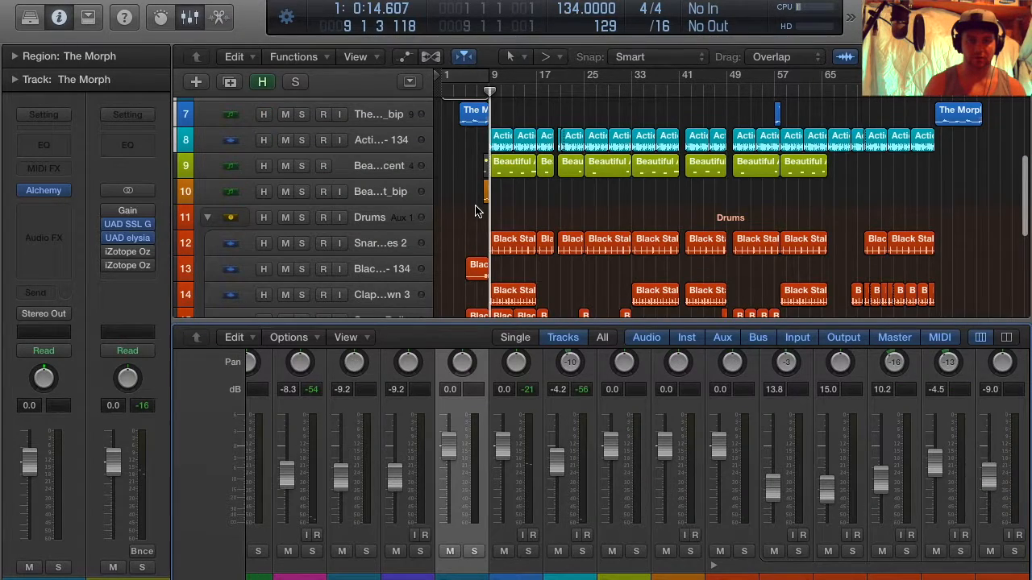
{"action": "key", "text": "x"}
Open the bar 4 region of The Morph_bip track in the audio editor and examine its waveform and fade-out
{"action": "double_click", "coordinate": [475, 182]}
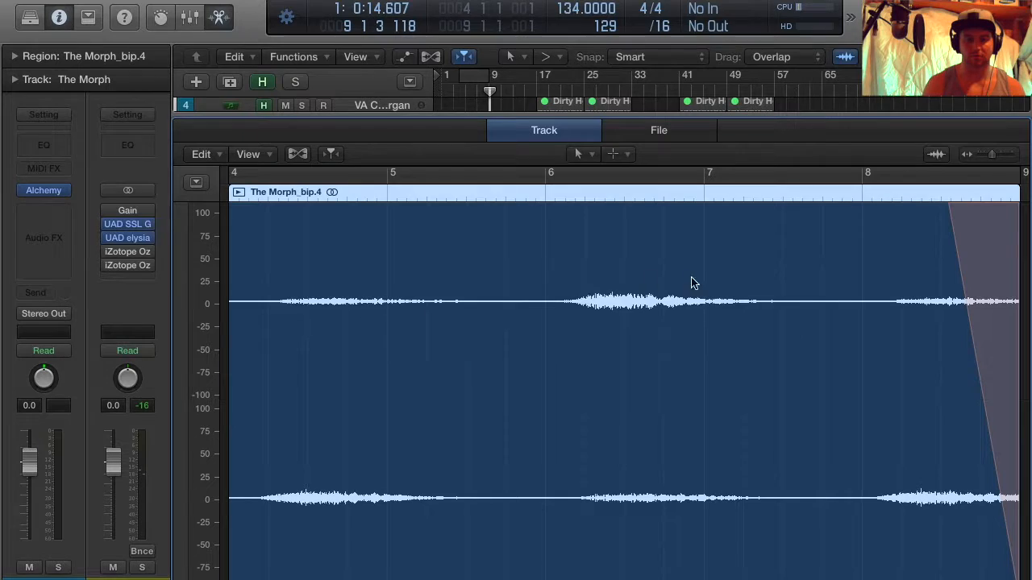
{"action": "scroll", "coordinate": [990, 478], "scroll_direction": "right", "scroll_amount": 5}
{"action": "scroll", "coordinate": [990, 479], "scroll_direction": "left", "scroll_amount": 6}
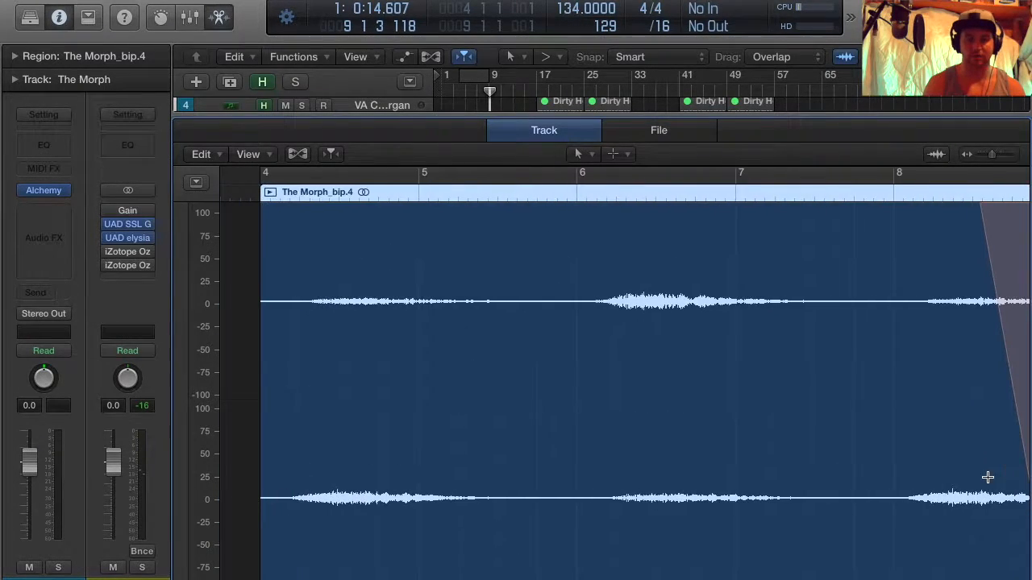
{"action": "key", "text": "x"}
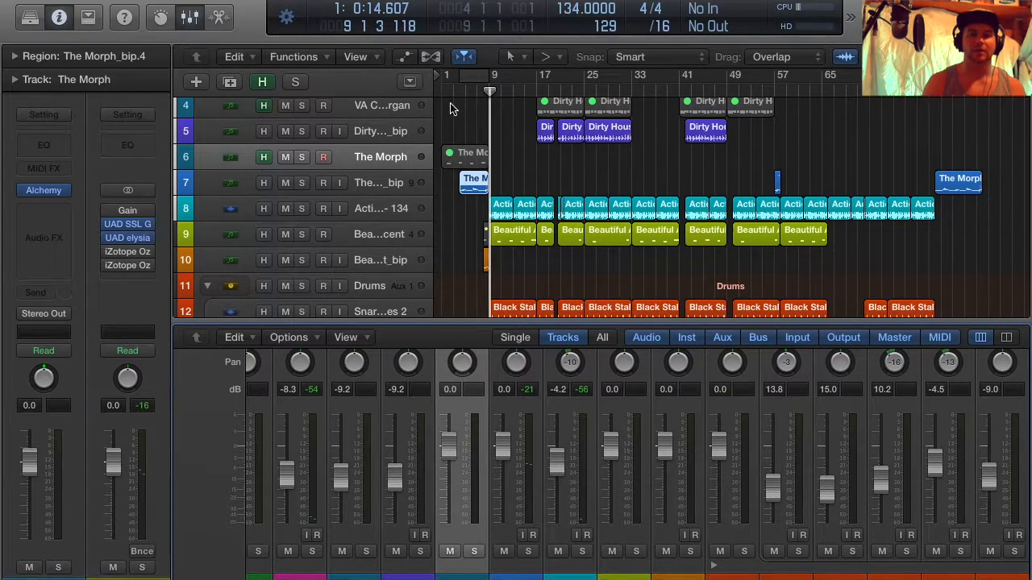
Hide the hideable tracks again and play the full mix from bar 4 to about bar 5
{"action": "left_click_drag", "start_coordinate": [491, 92], "coordinate": [458, 92]}
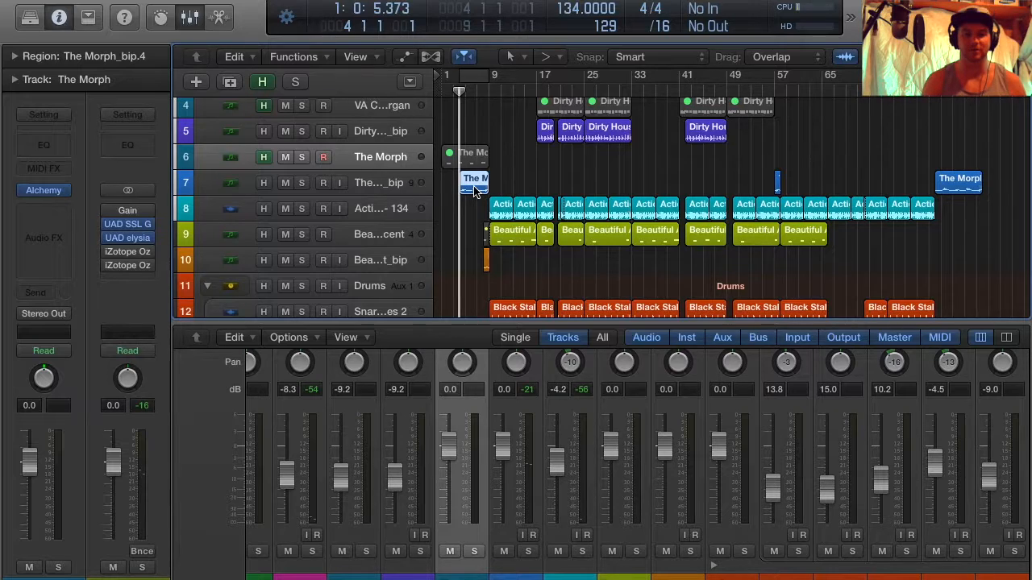
{"action": "scroll", "coordinate": [475, 191], "scroll_direction": "up", "scroll_amount": 3}
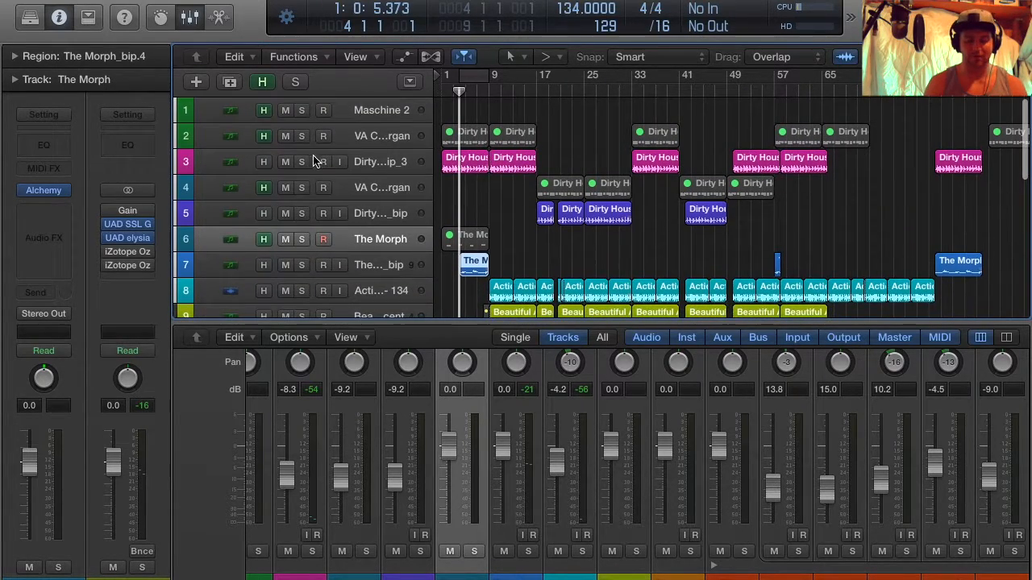
{"action": "left_click", "coordinate": [262, 81]}
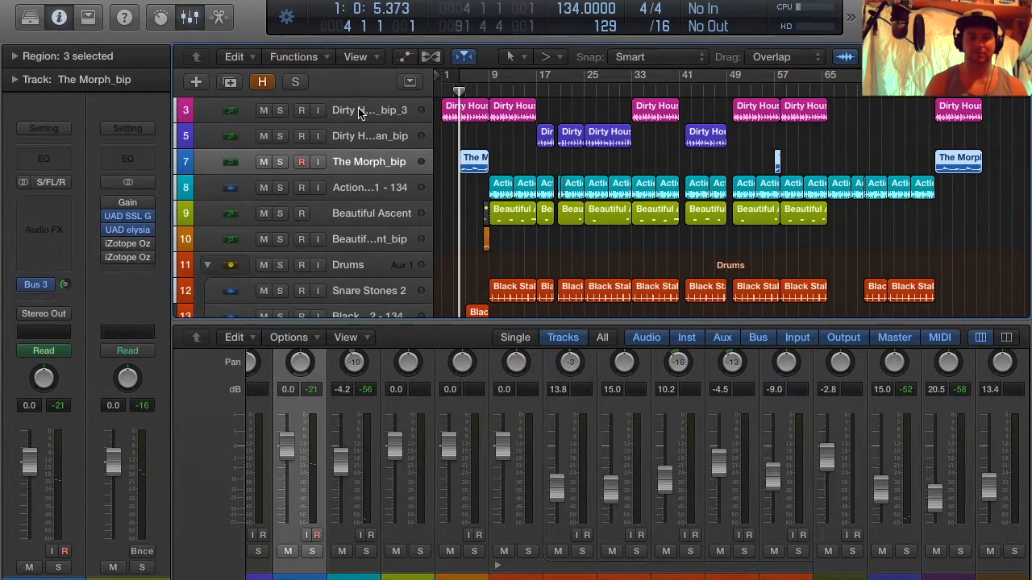
{"action": "key", "text": "space"}
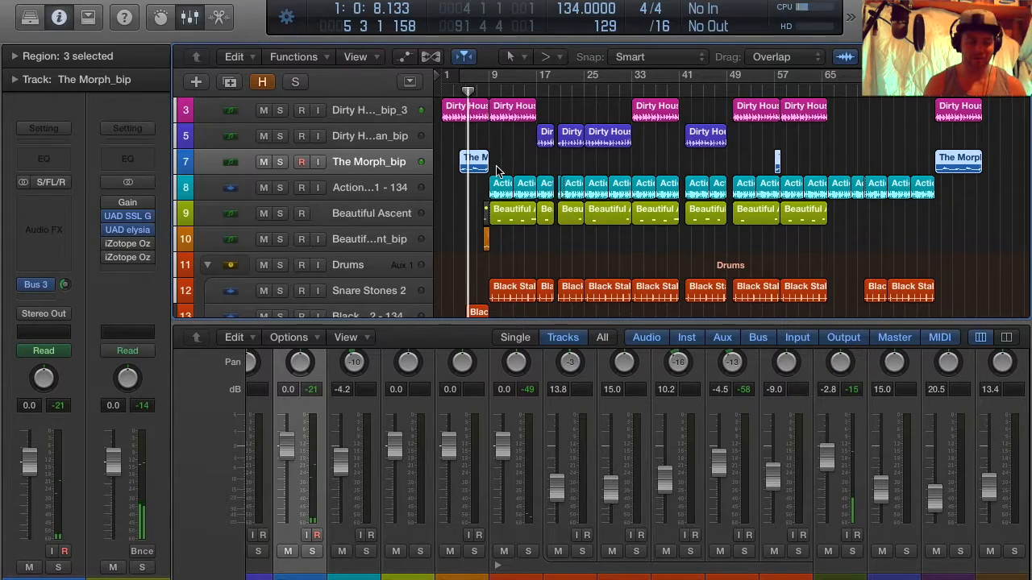
{"action": "key", "text": "x"}
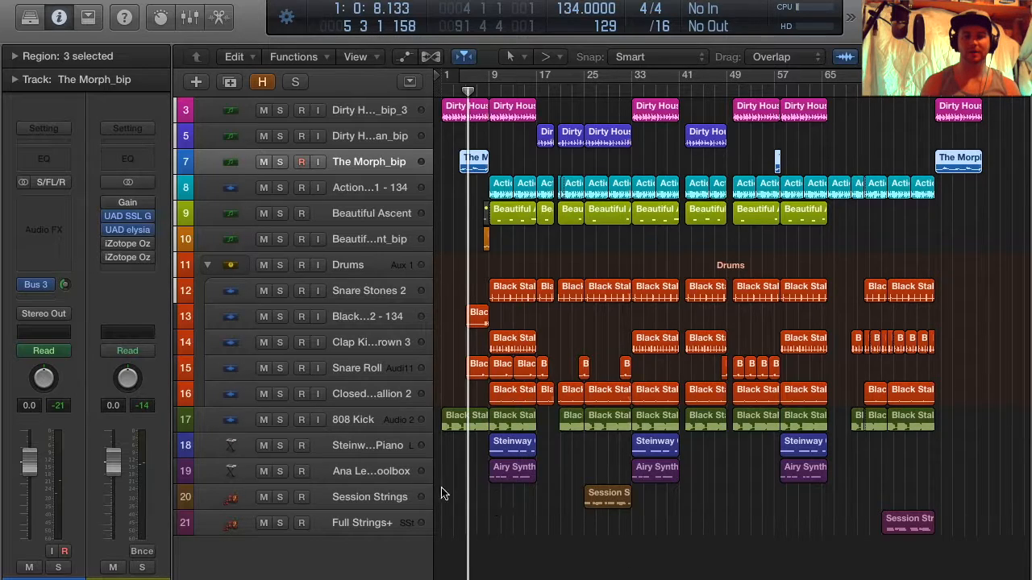
Select the Session Strings track, place the playhead at bar 26, and examine its region's chords in the Piano Roll
{"action": "left_click", "coordinate": [351, 505]}
{"action": "left_click", "coordinate": [591, 85]}
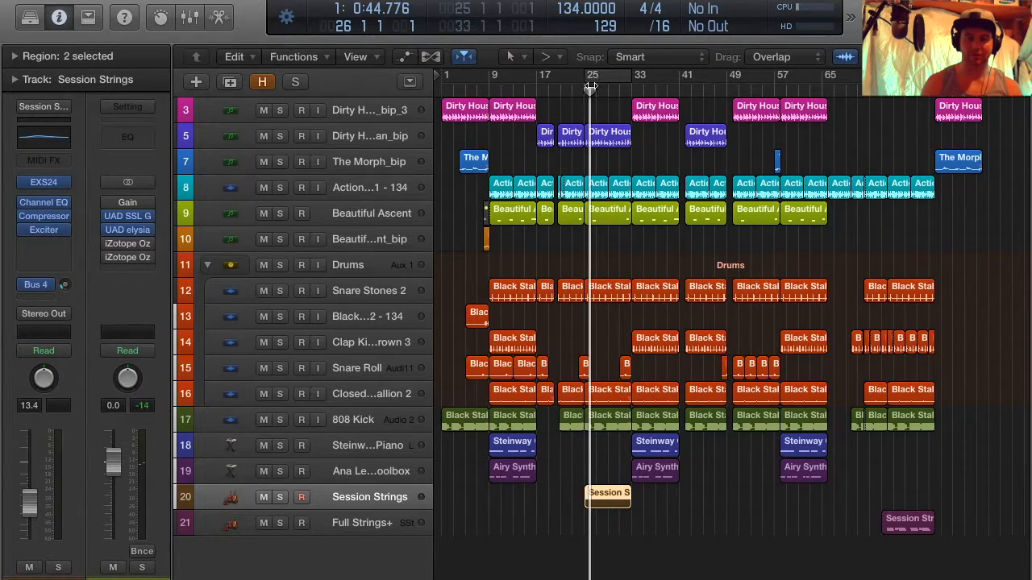
{"action": "double_click", "coordinate": [604, 493]}
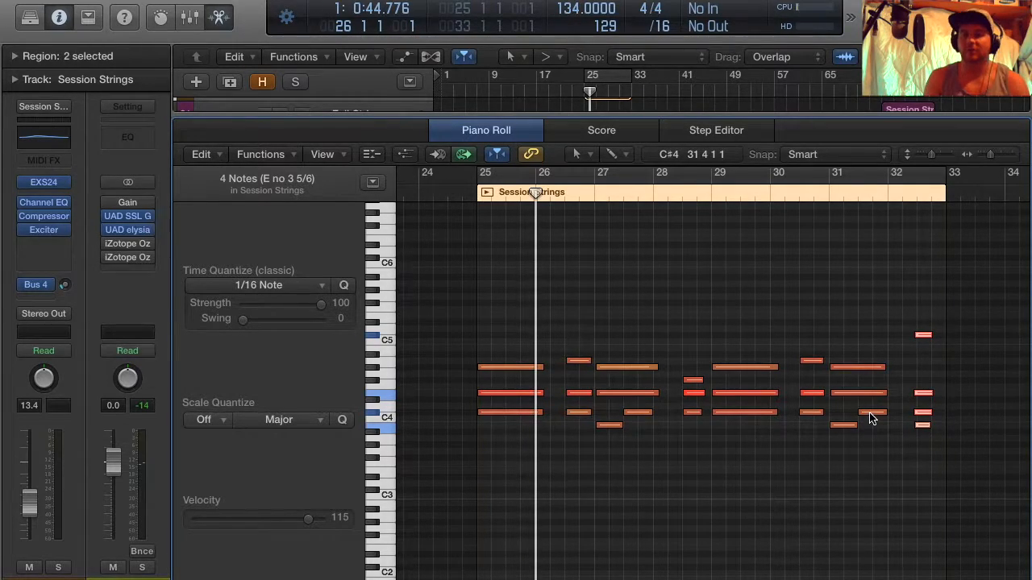
{"action": "mouse_move", "coordinate": [878, 418]}
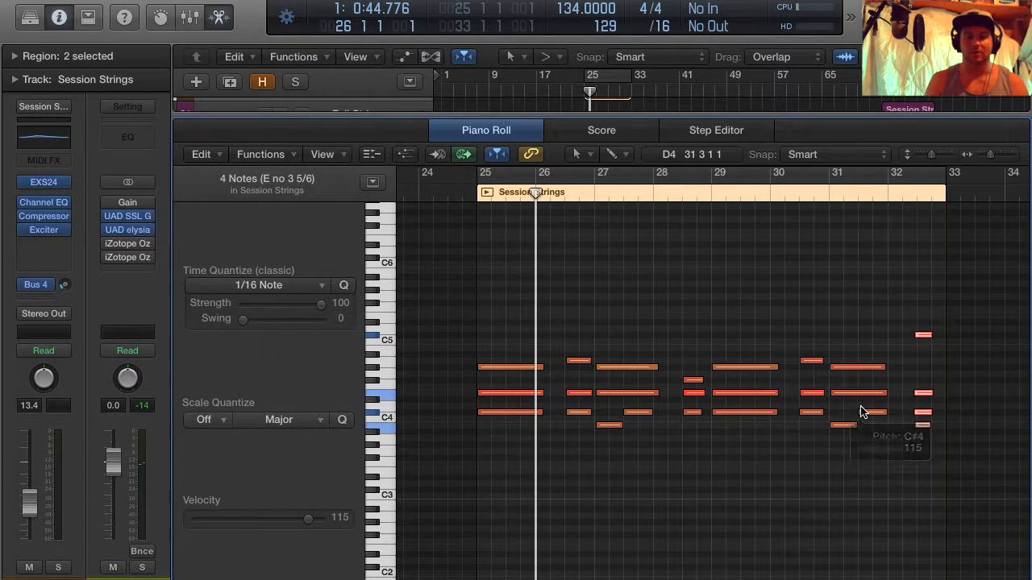
{"action": "key", "text": "x"}
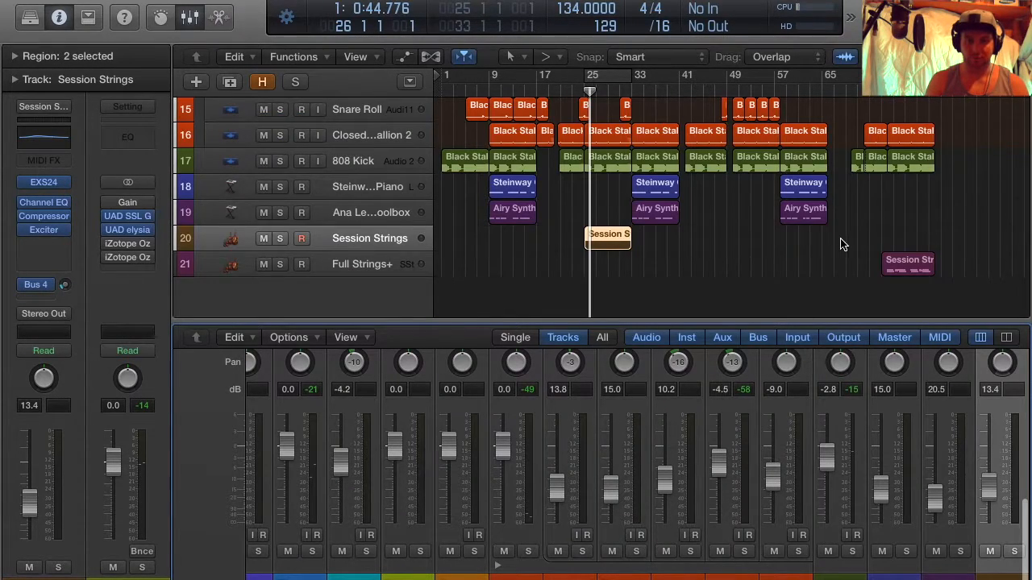
Open the Full Strings+ region at bar 75 in the Piano Roll, audition its low bass notes, and return to the full arrangement
{"action": "scroll", "coordinate": [844, 247], "scroll_direction": "right", "scroll_amount": 3}
{"action": "left_click", "coordinate": [833, 264]}
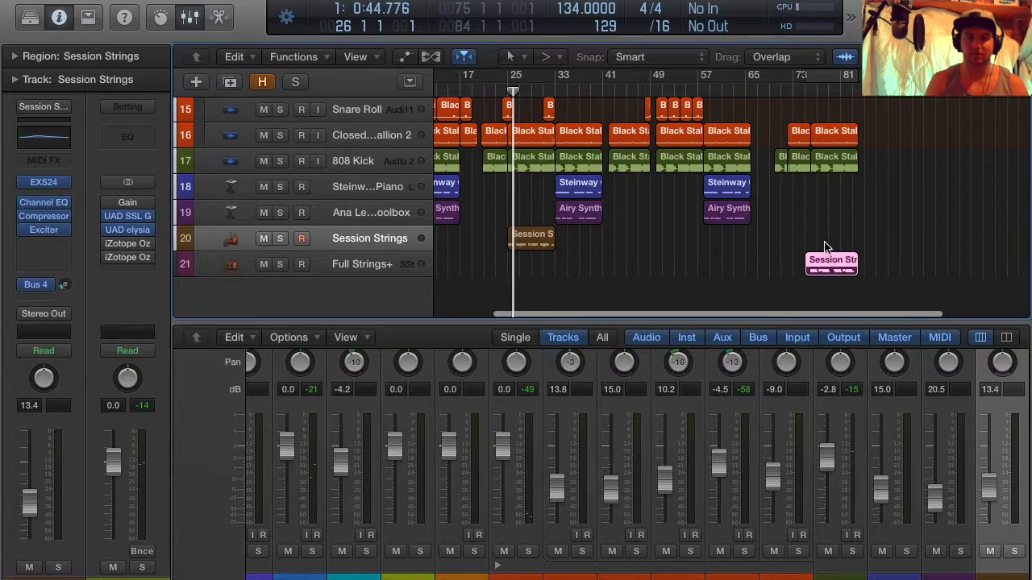
{"action": "key", "text": "p"}
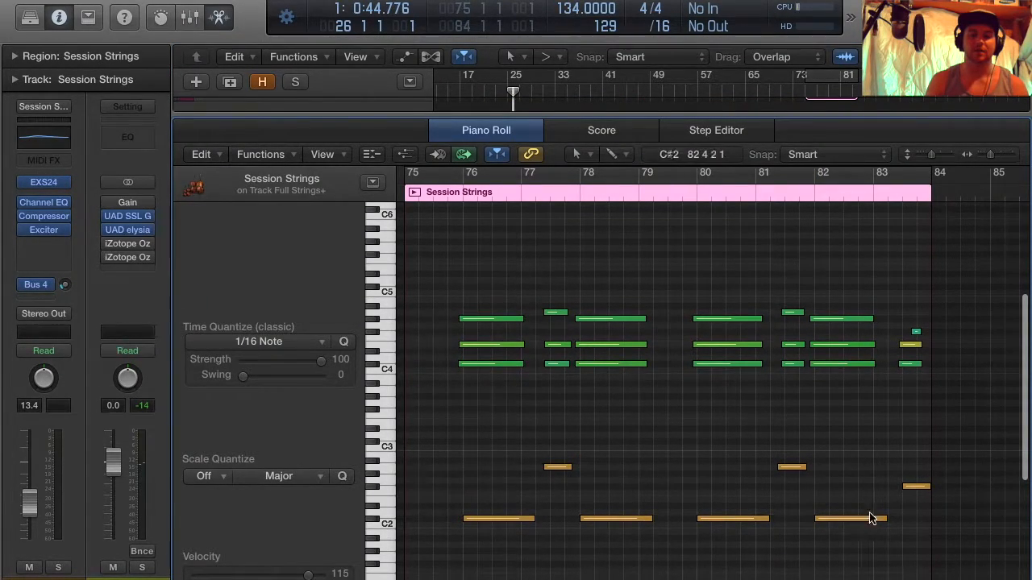
{"action": "left_click_drag", "start_coordinate": [466, 444], "coordinate": [1000, 568]}
{"action": "left_click", "coordinate": [493, 529]}
{"action": "left_click", "coordinate": [484, 521]}
{"action": "left_click", "coordinate": [592, 519]}
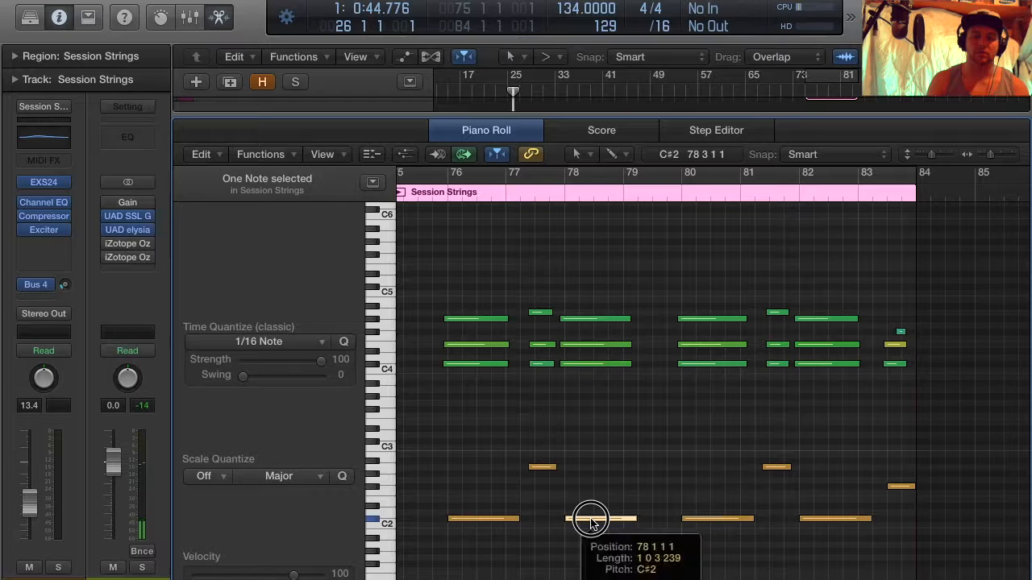
{"action": "left_click", "coordinate": [541, 468]}
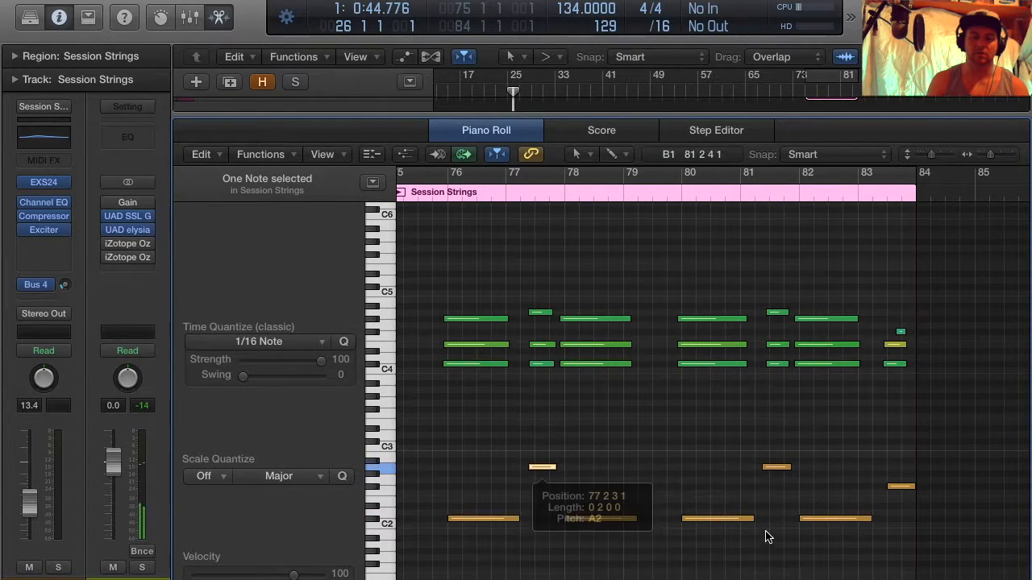
{"action": "left_click", "coordinate": [721, 521]}
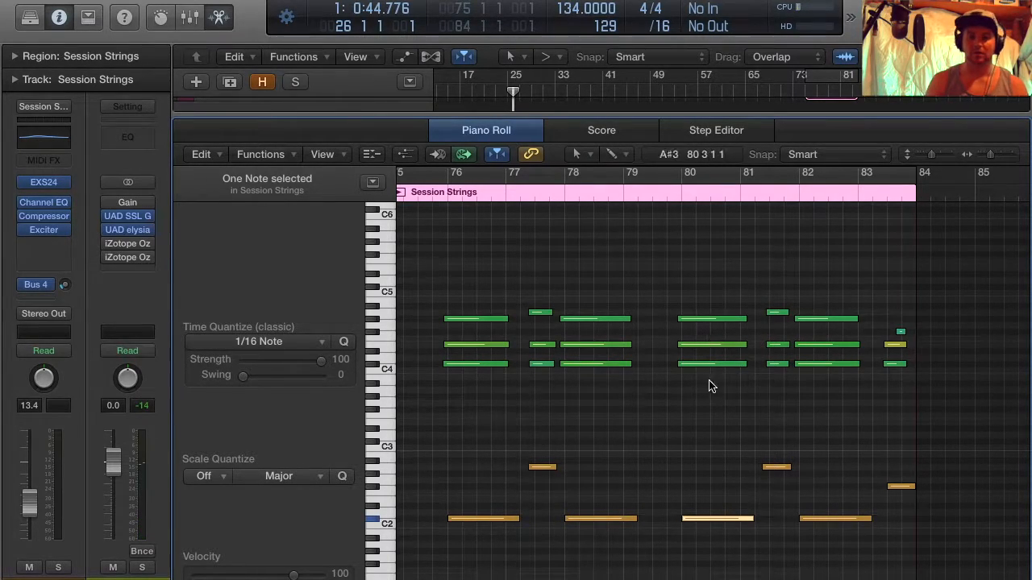
{"action": "key", "text": "x"}
{"action": "key", "text": "x"}
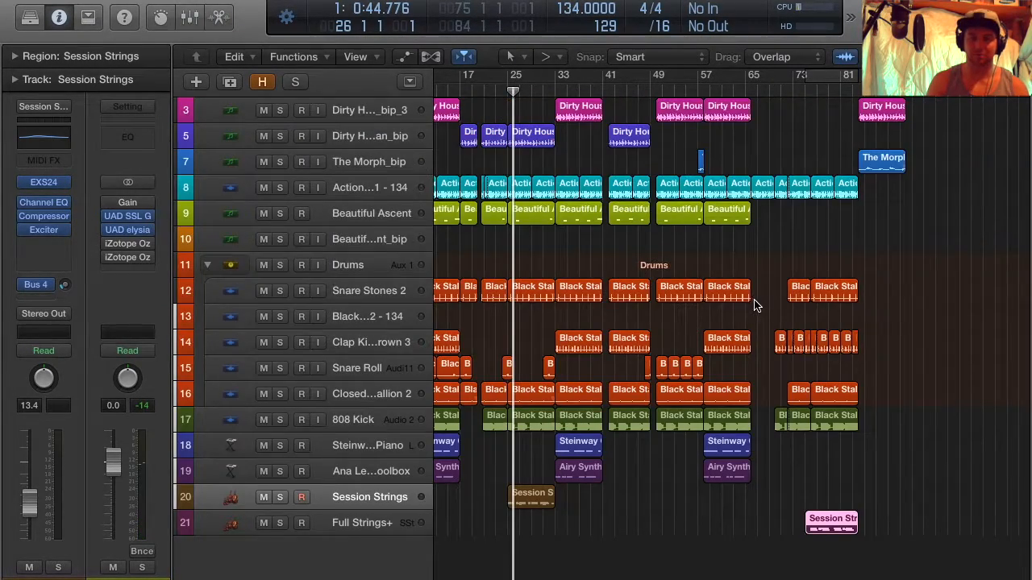
Review the whole arrangement through bar 89 and select track 3, the Dirty House Organ bip_3 track
{"action": "scroll", "coordinate": [769, 314], "scroll_direction": "down", "scroll_amount": 4}
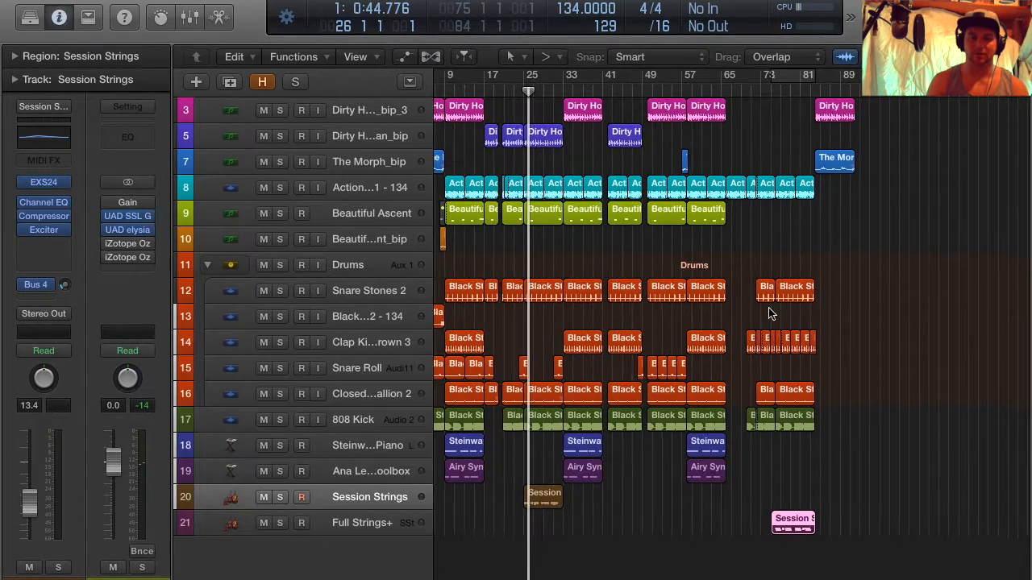
{"action": "scroll", "coordinate": [768, 315], "scroll_direction": "up", "scroll_amount": 4}
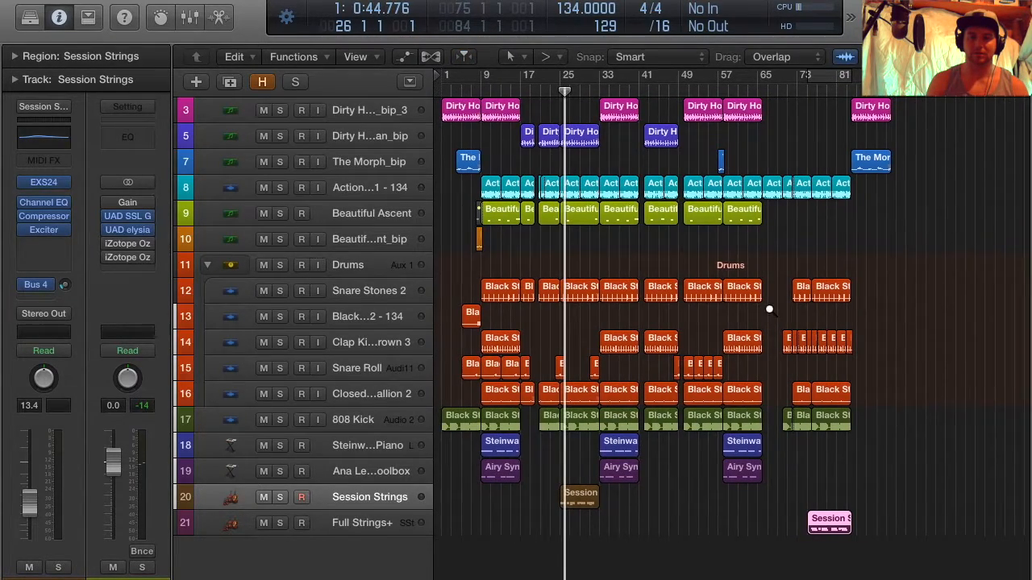
{"action": "scroll", "coordinate": [768, 310], "scroll_direction": "up", "scroll_amount": 3}
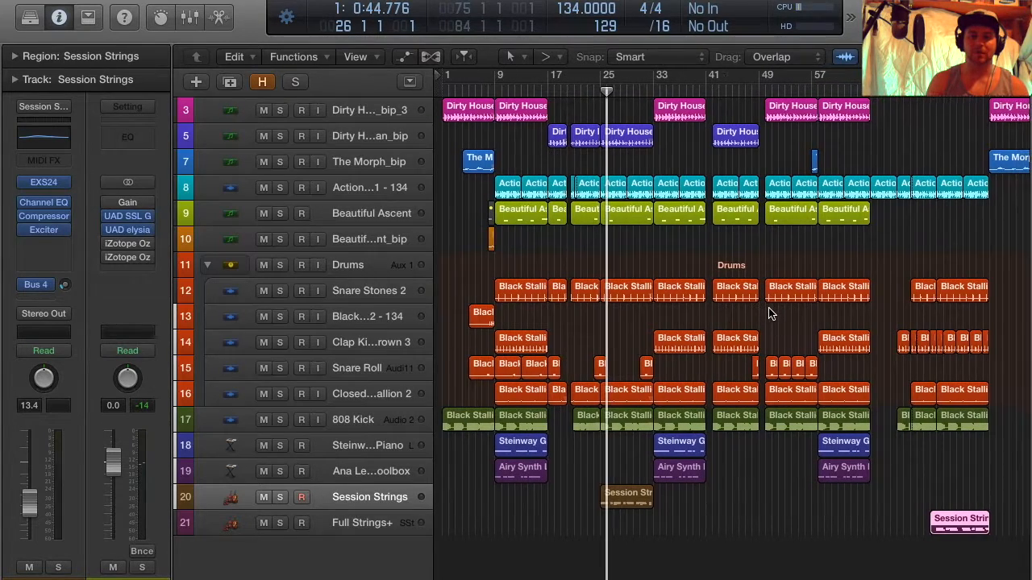
{"action": "scroll", "coordinate": [768, 313], "scroll_direction": "down", "scroll_amount": 2}
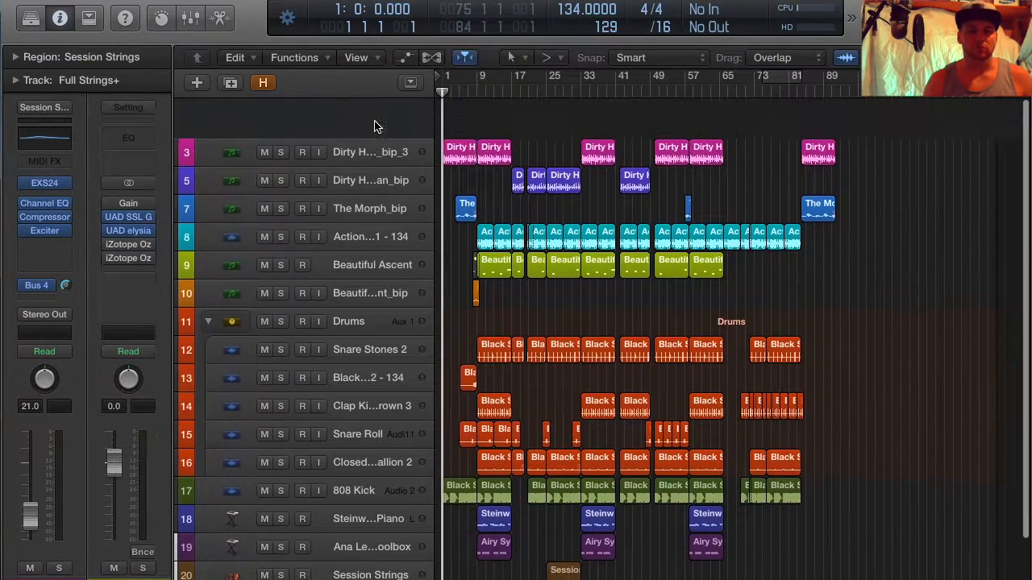
{"action": "left_click", "coordinate": [371, 119]}
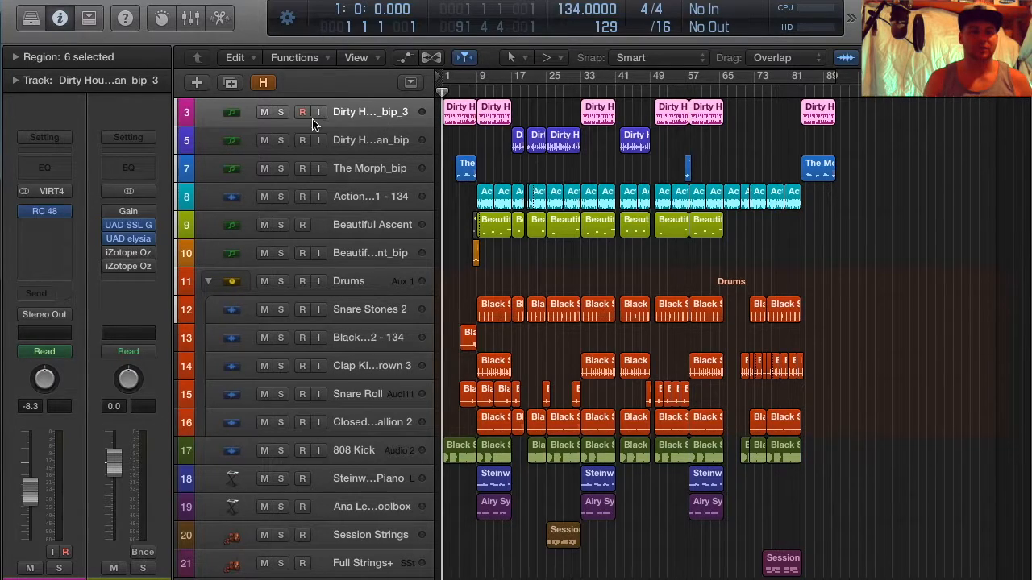
Open the RC 48 reverb on the Dirty House Organ bip_3 track and examine its Bright Plate settings and dry/wet mix
{"action": "left_click", "coordinate": [44, 211]}
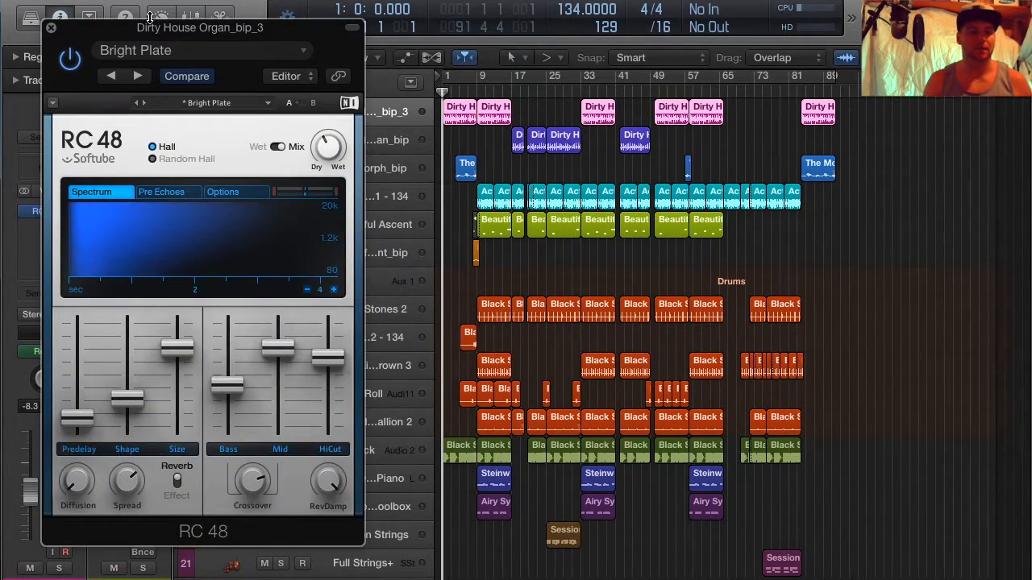
{"action": "left_click", "coordinate": [352, 27]}
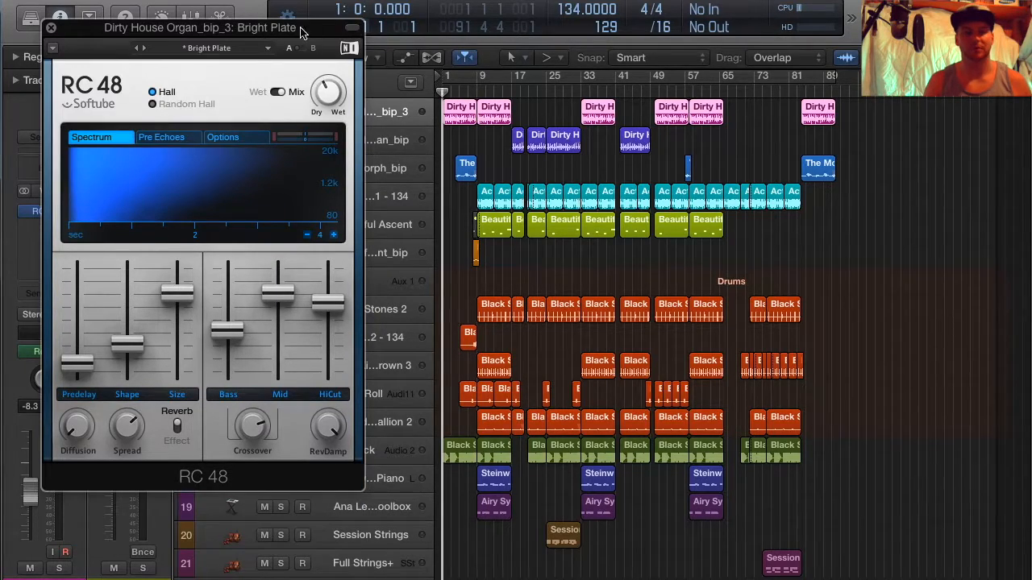
{"action": "left_click_drag", "start_coordinate": [223, 34], "coordinate": [558, 46]}
{"action": "mouse_move", "coordinate": [666, 113]}
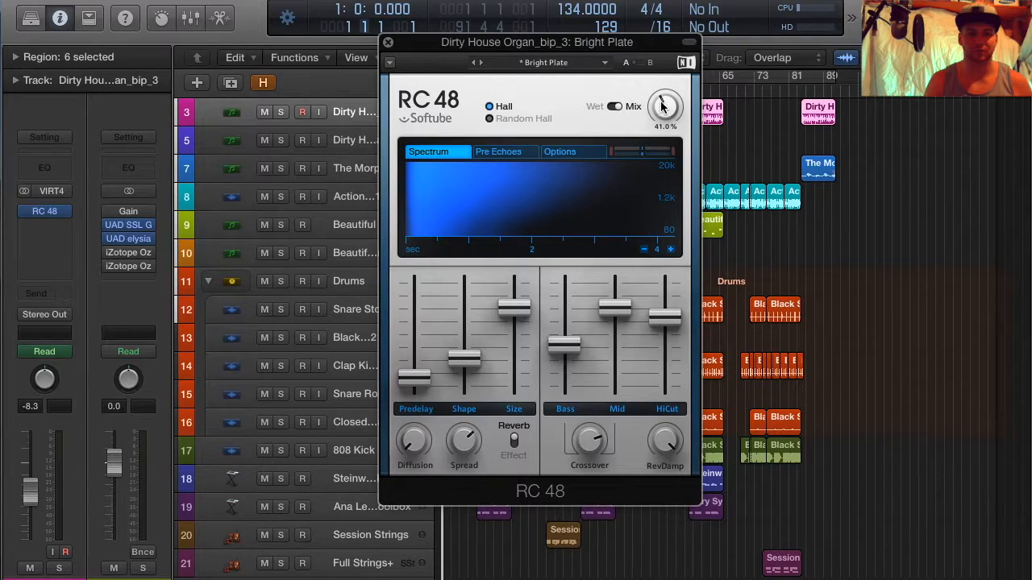
{"action": "left_click", "coordinate": [388, 45]}
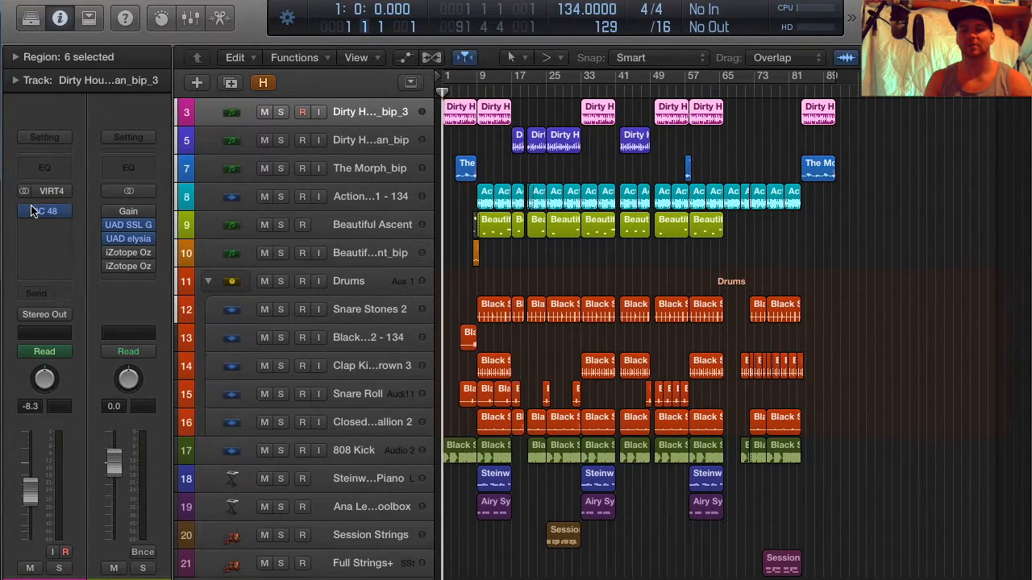
Bypass the organ track's RC 48 reverb and review the buses available for a send, including Bus 3 (Large Hall), without assigning one
{"action": "left_click", "coordinate": [26, 214]}
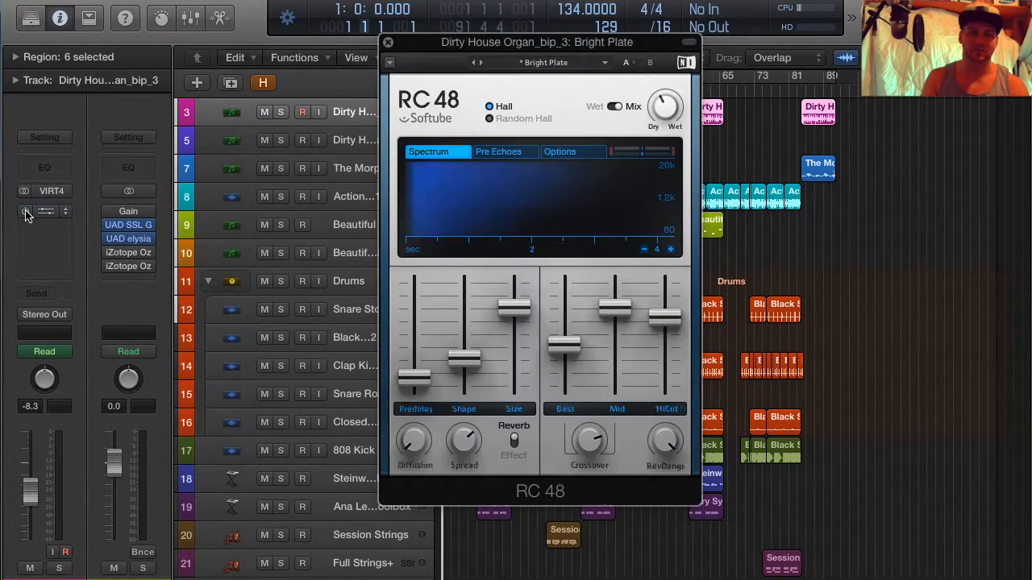
{"action": "left_click", "coordinate": [388, 46]}
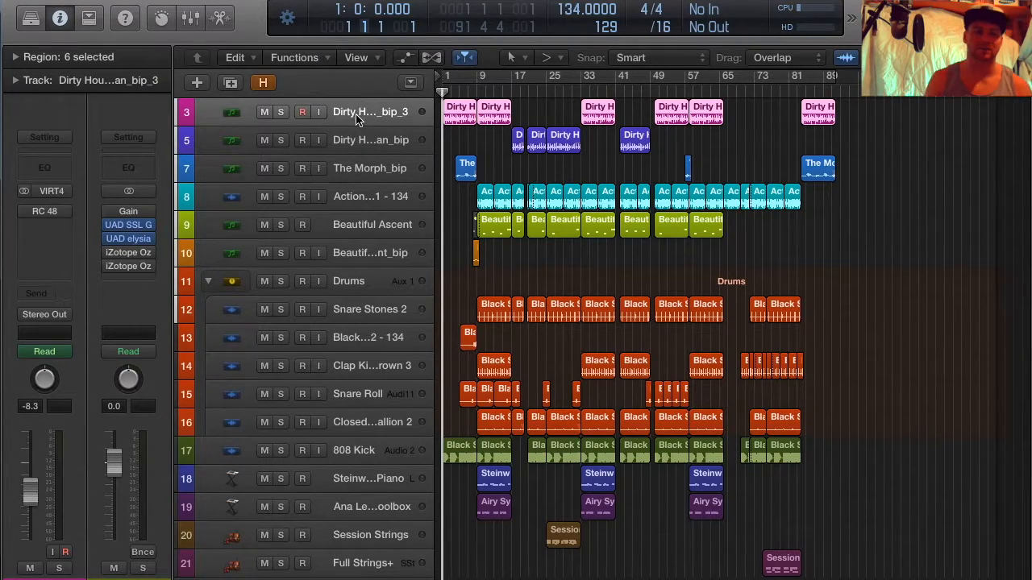
{"action": "left_click", "coordinate": [46, 295]}
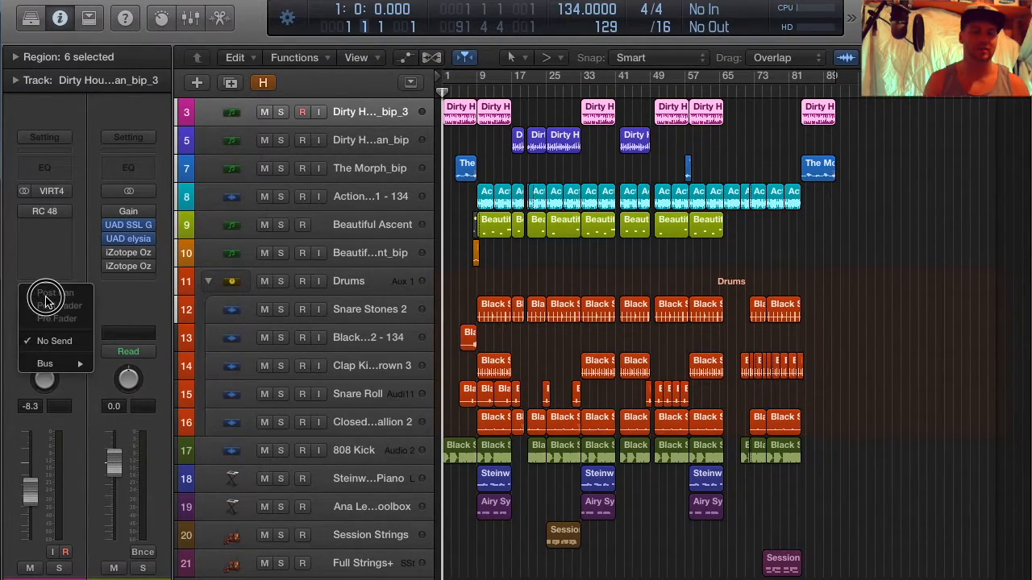
{"action": "mouse_move", "coordinate": [49, 422]}
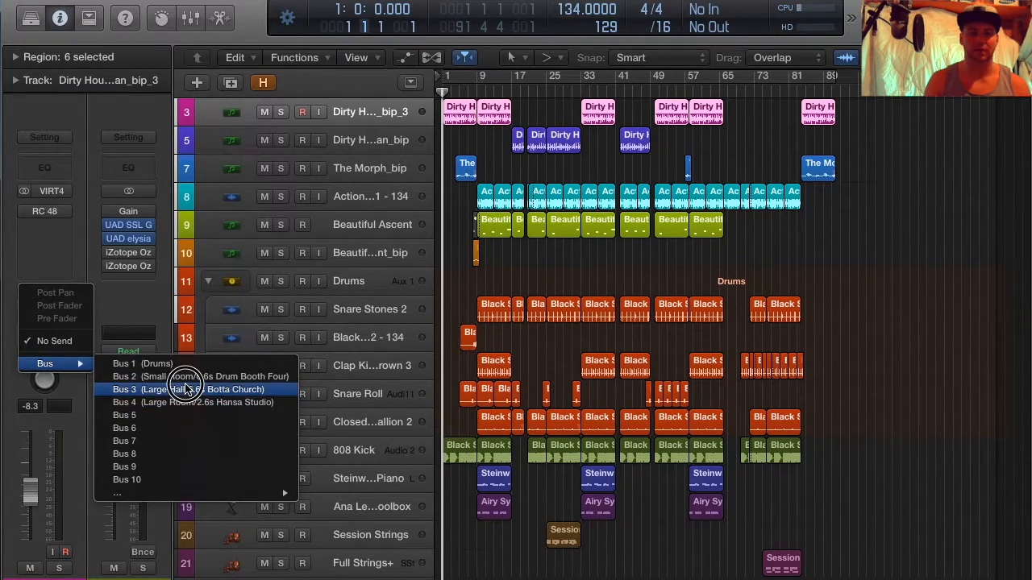
{"action": "left_click", "coordinate": [49, 265]}
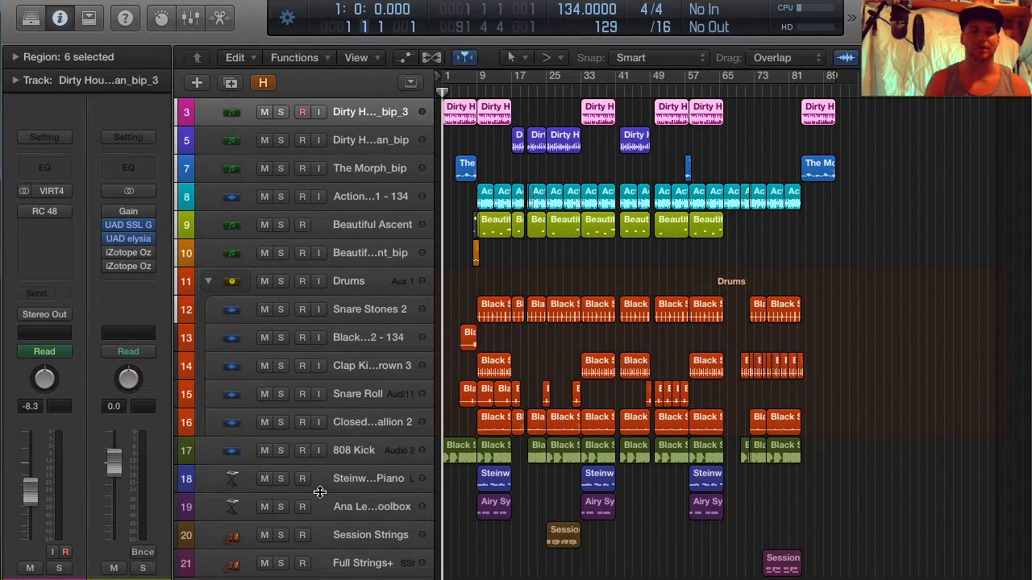
Review the RC 48 Bright Plate settings again and turn the reverb back on
{"action": "mouse_move", "coordinate": [42, 213]}
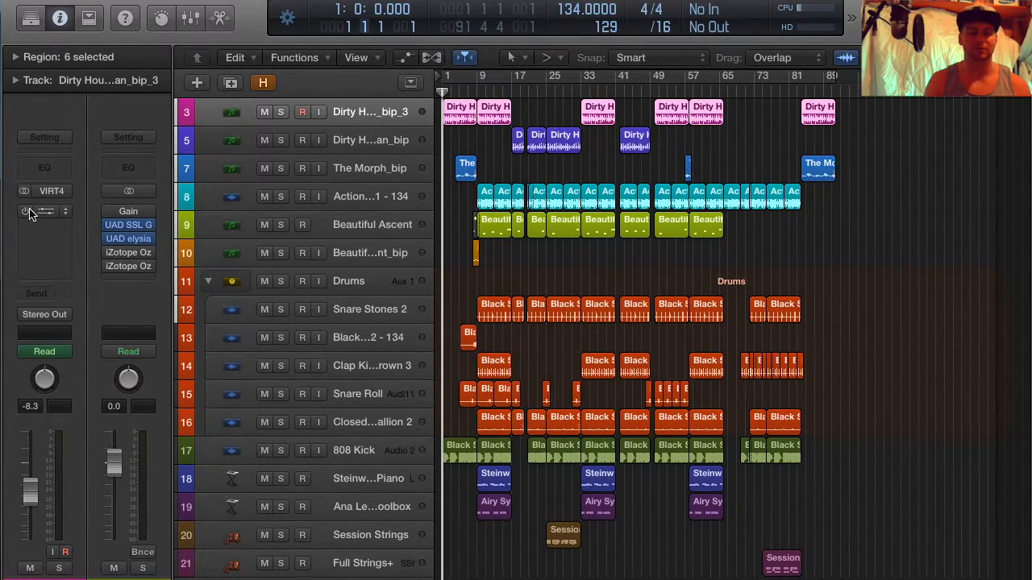
{"action": "left_click", "coordinate": [43, 213]}
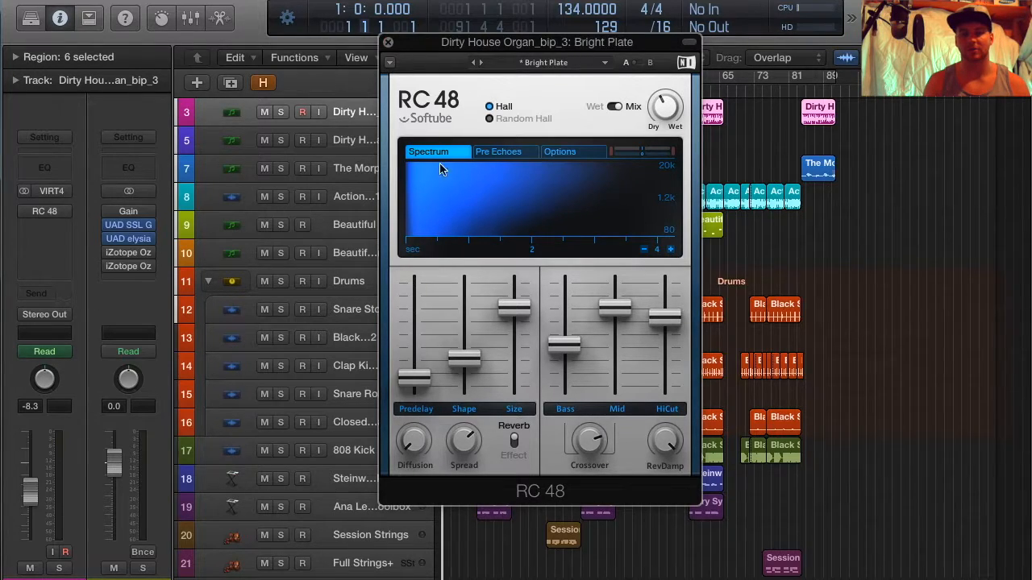
{"action": "left_click", "coordinate": [387, 42]}
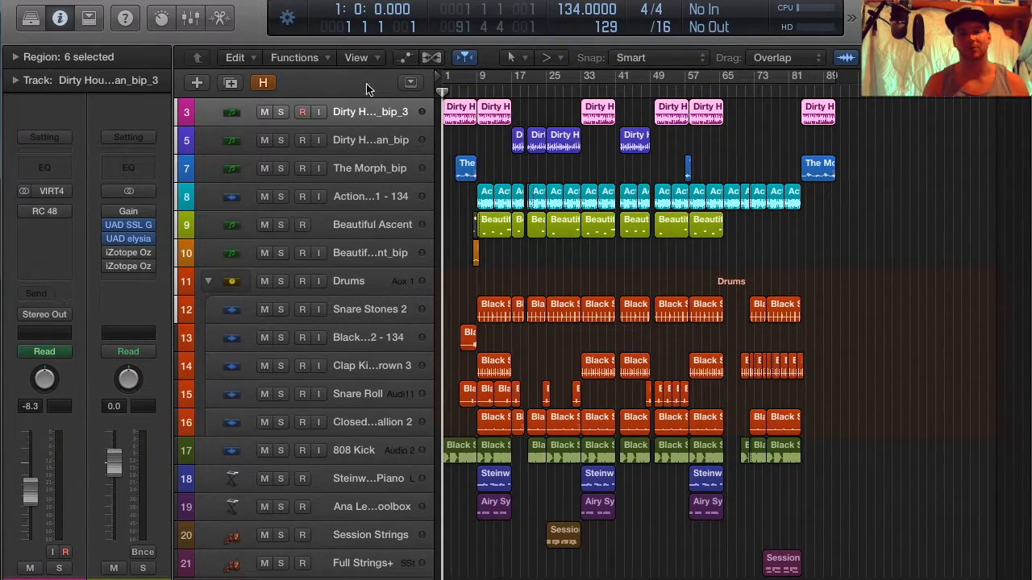
{"action": "mouse_move", "coordinate": [67, 219]}
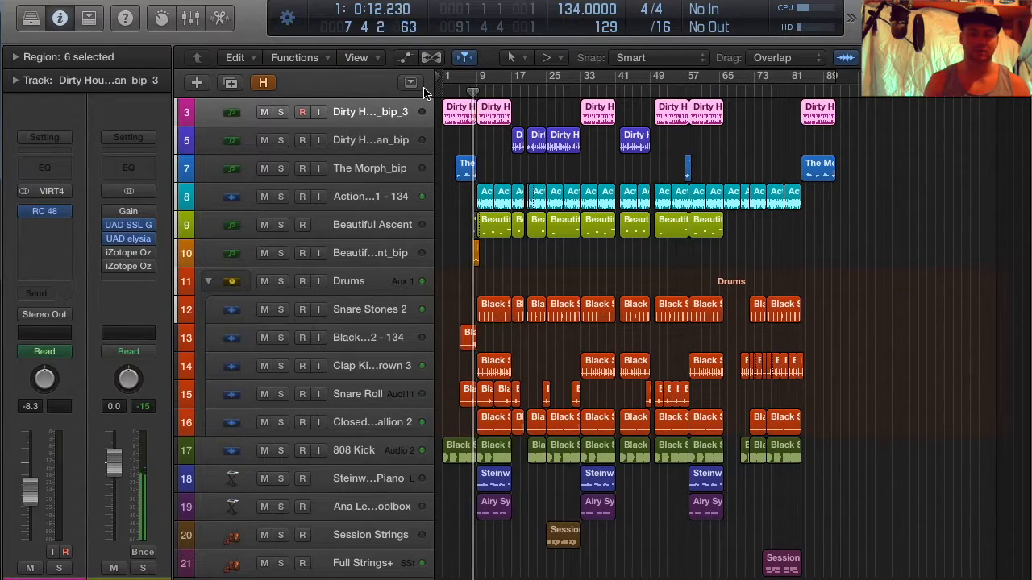
Solo the Dirty House Organ bip_3 track and toggle its RC 48 reverb during playback to compare the dry and wet sound
{"action": "left_click", "coordinate": [280, 113]}
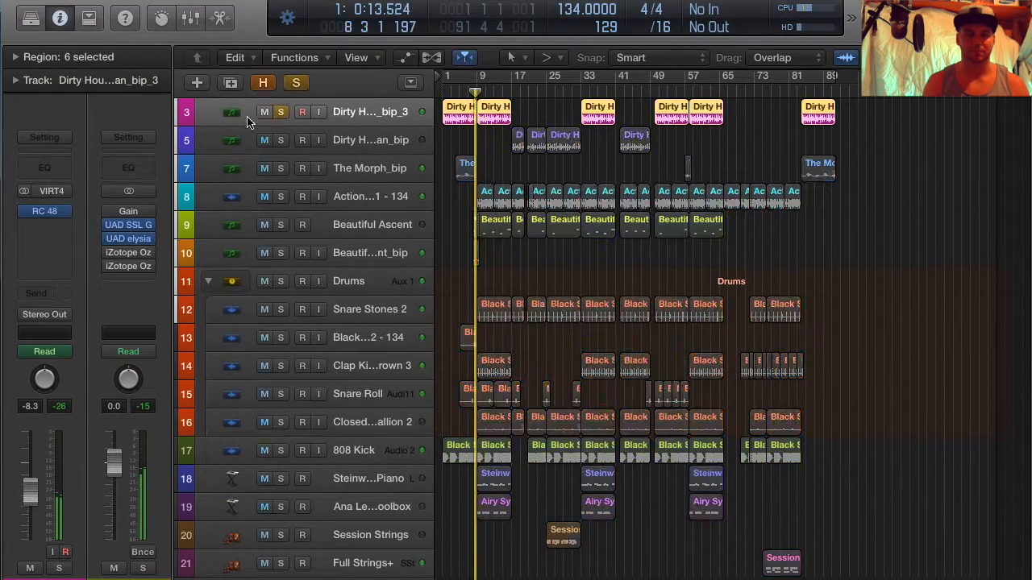
{"action": "mouse_move", "coordinate": [39, 212]}
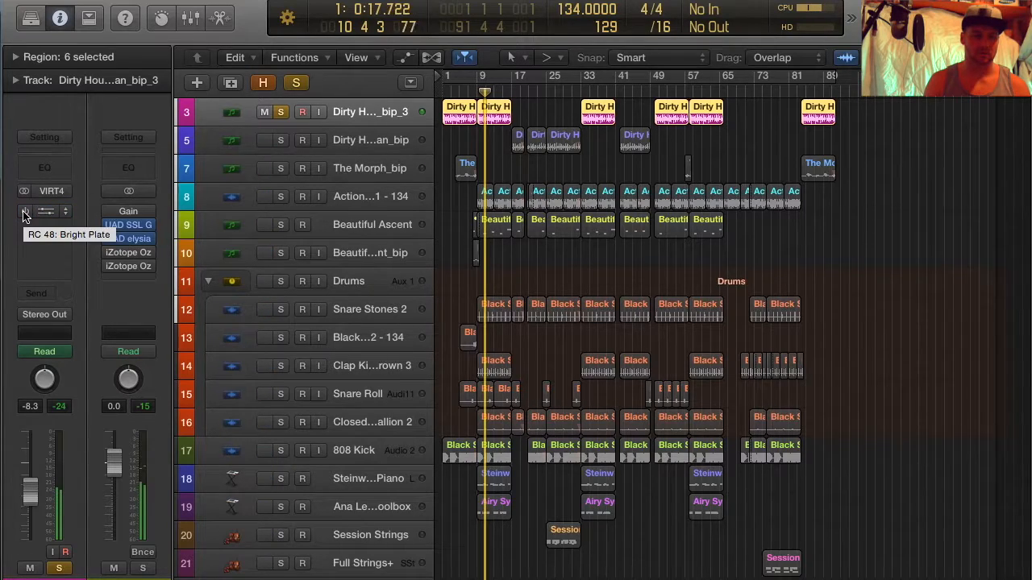
{"action": "left_click", "coordinate": [25, 212]}
{"action": "left_click", "coordinate": [44, 212]}
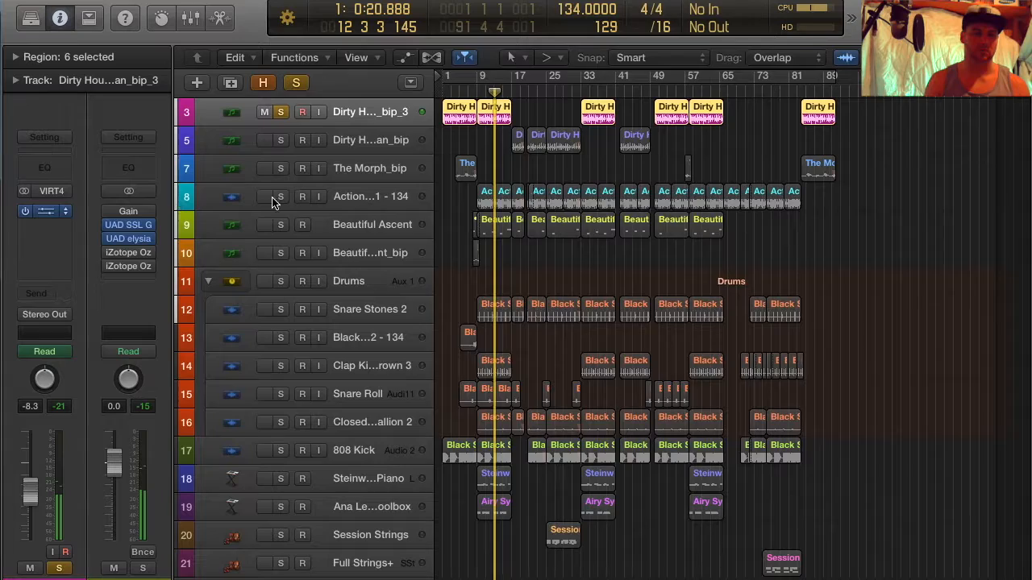
{"action": "mouse_move", "coordinate": [27, 212]}
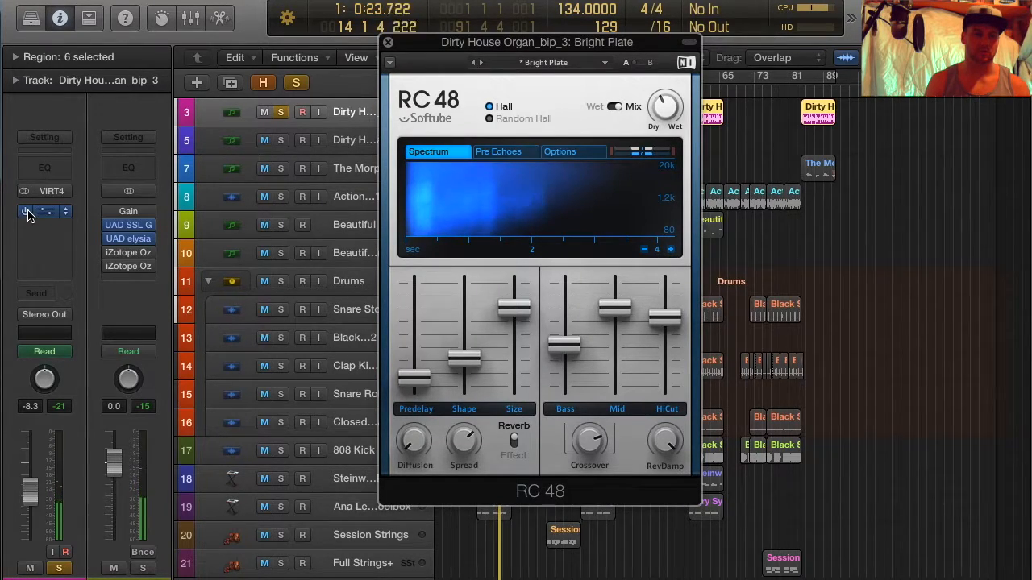
{"action": "left_click", "coordinate": [27, 212]}
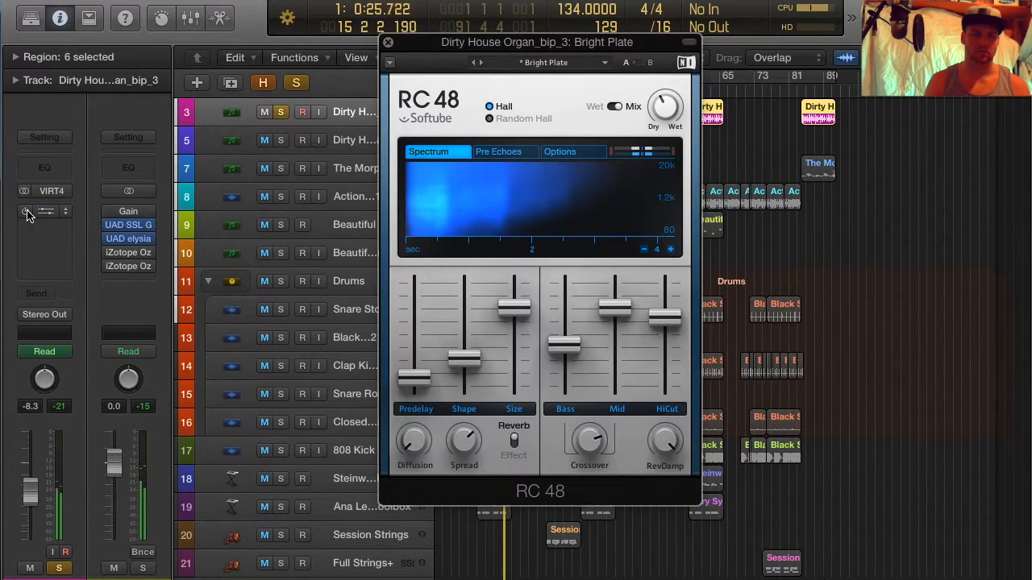
{"action": "left_click", "coordinate": [26, 212]}
{"action": "left_click", "coordinate": [27, 212]}
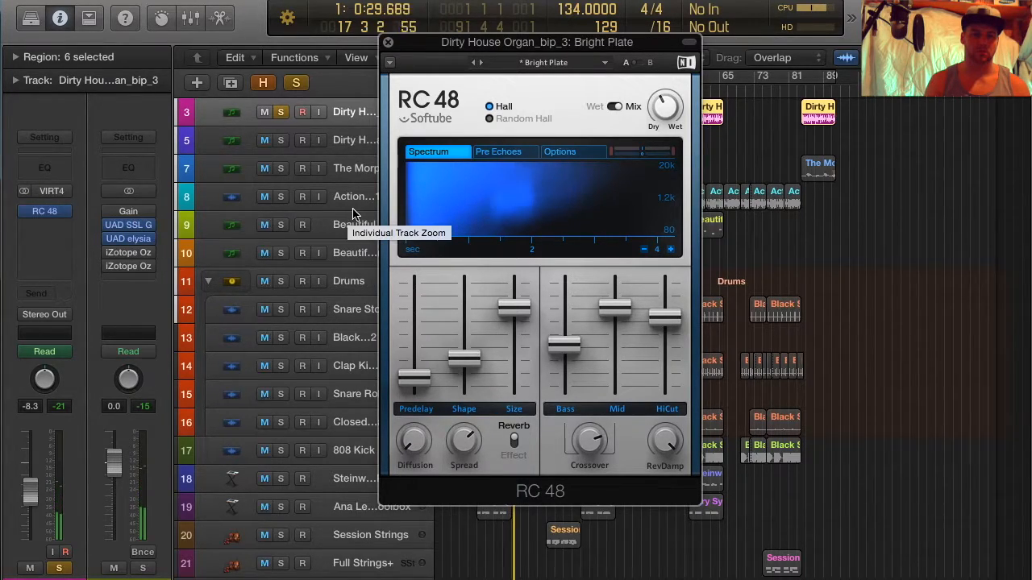
{"action": "left_click", "coordinate": [387, 42]}
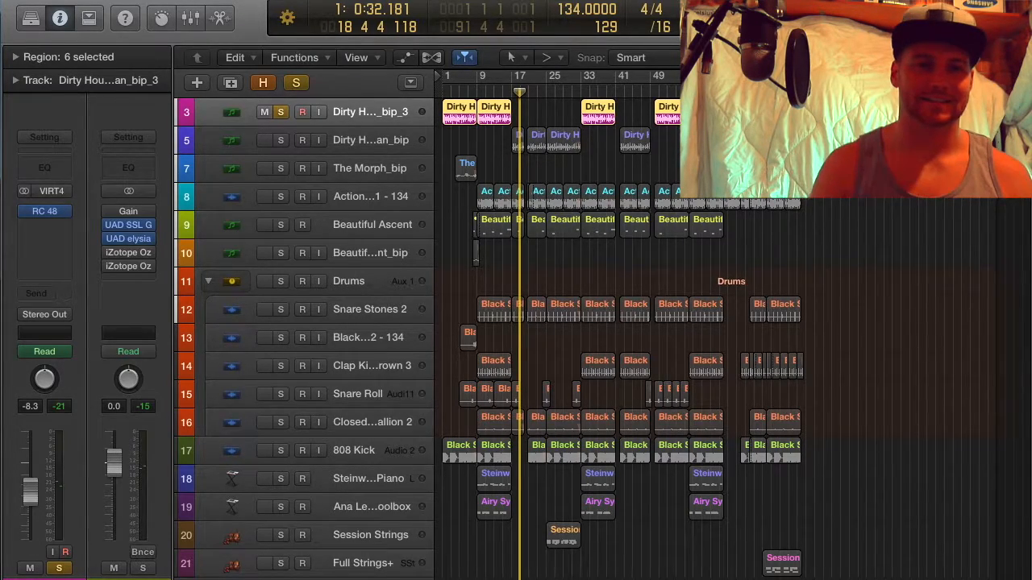
Force quit the unresponsive Logic Pro X and close the Force Quit Applications window
{"action": "key", "text": "super+alt+Escape"}
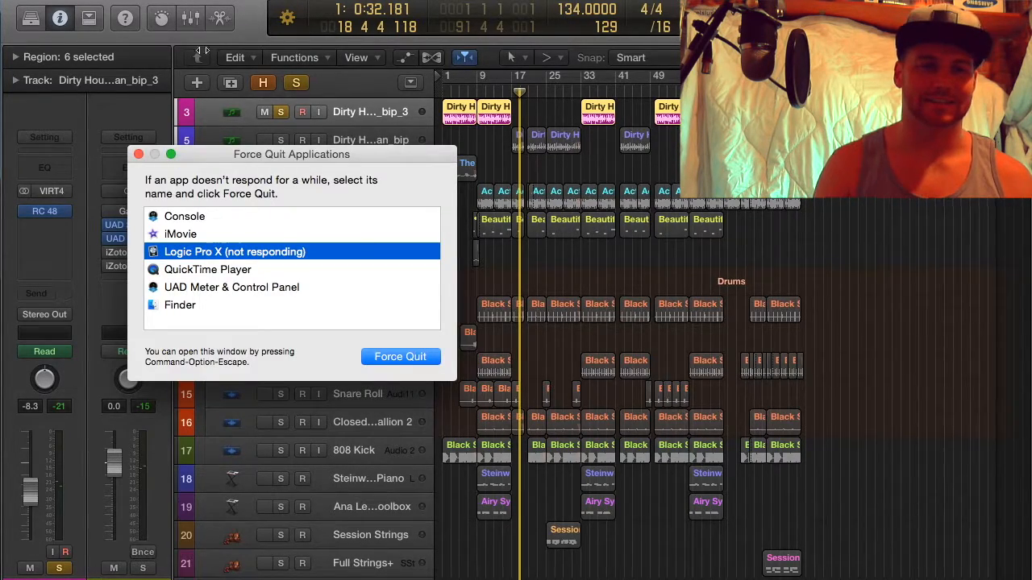
{"action": "left_click", "coordinate": [419, 356]}
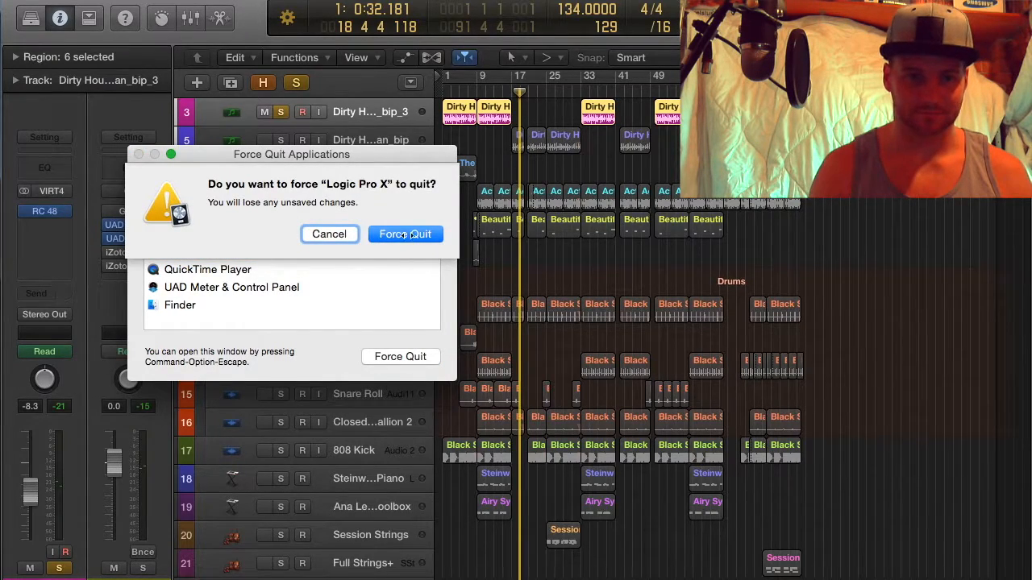
{"action": "left_click", "coordinate": [405, 235]}
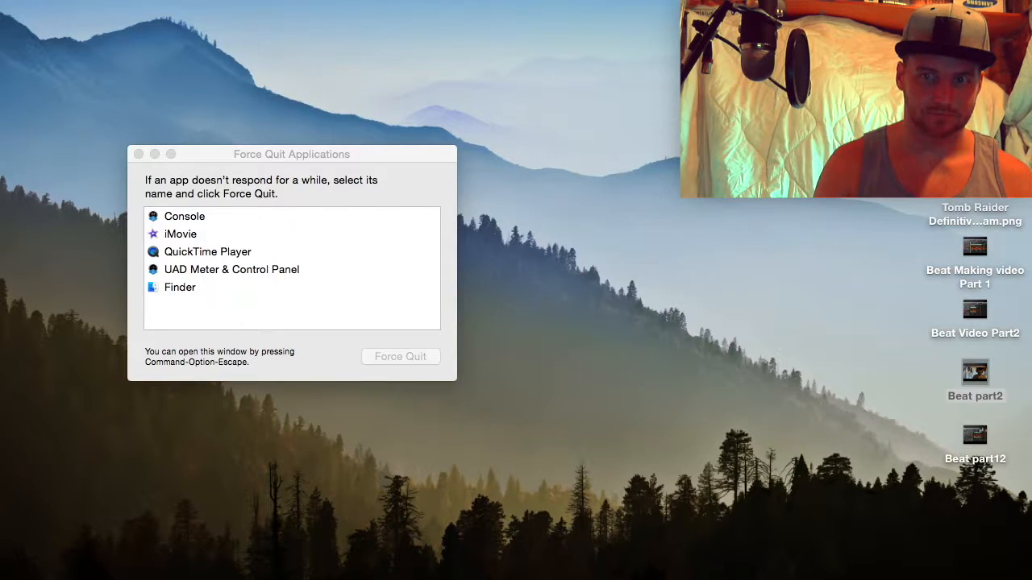
{"action": "left_click", "coordinate": [139, 154]}
Relaunch Logic Pro X, accept the Akai MPK49 keyboard assignment notice, and reopen the Straight Shooter project from its last saved version
{"action": "mouse_move", "coordinate": [460, 574]}
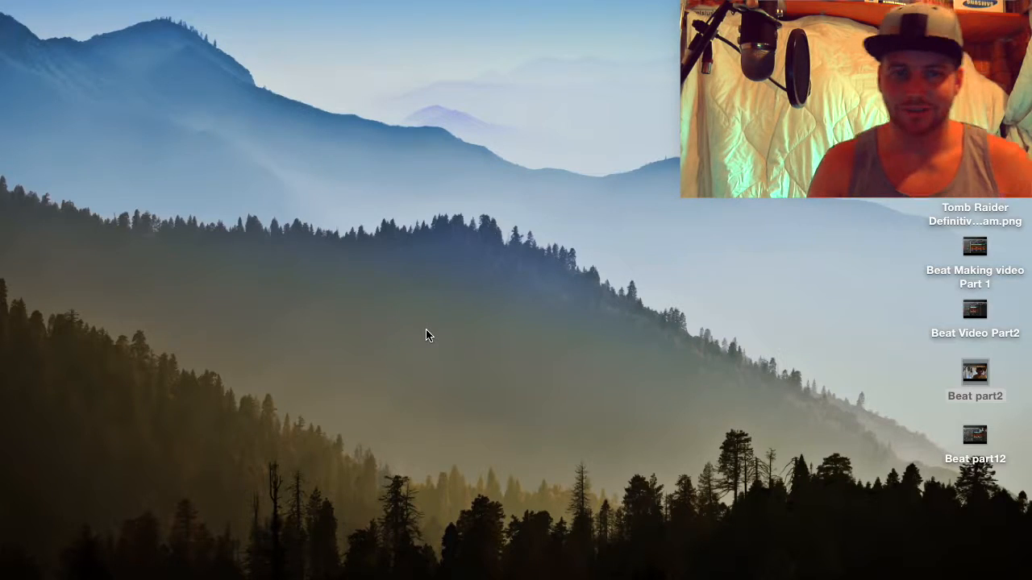
{"action": "left_click", "coordinate": [617, 208]}
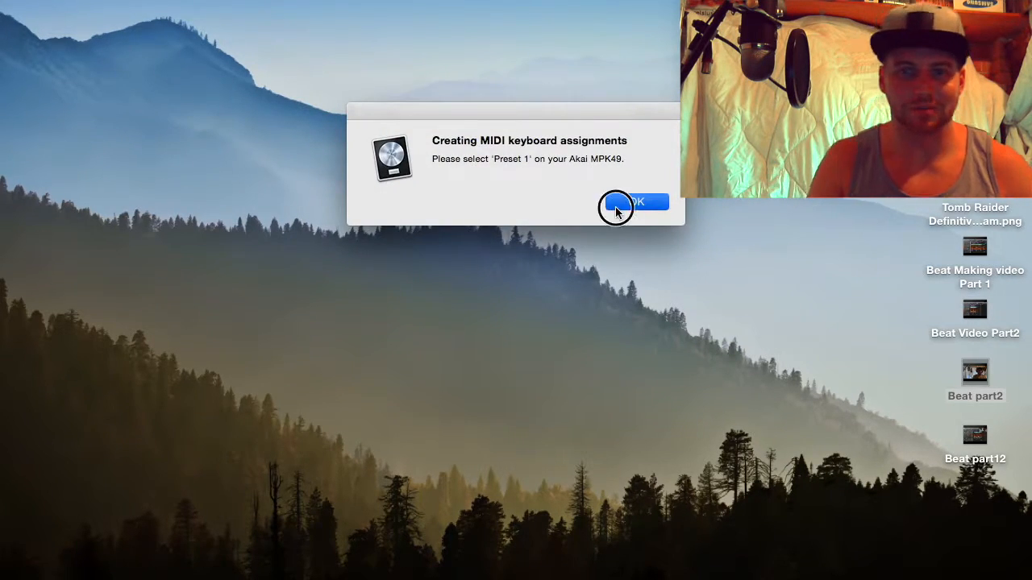
{"action": "left_click", "coordinate": [161, 0]}
{"action": "mouse_move", "coordinate": [293, 40]}
{"action": "left_click", "coordinate": [350, 37]}
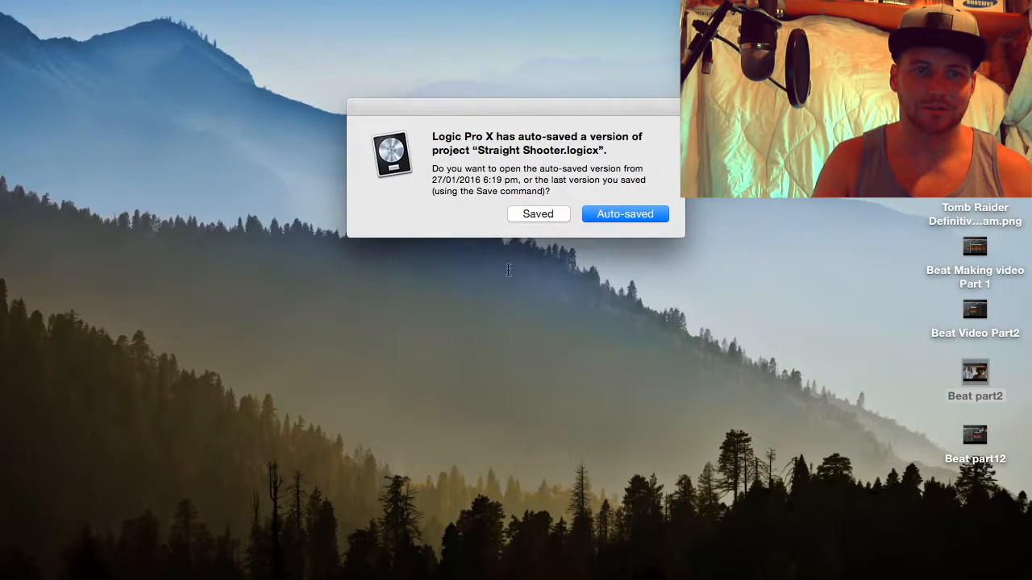
{"action": "left_click", "coordinate": [551, 216]}
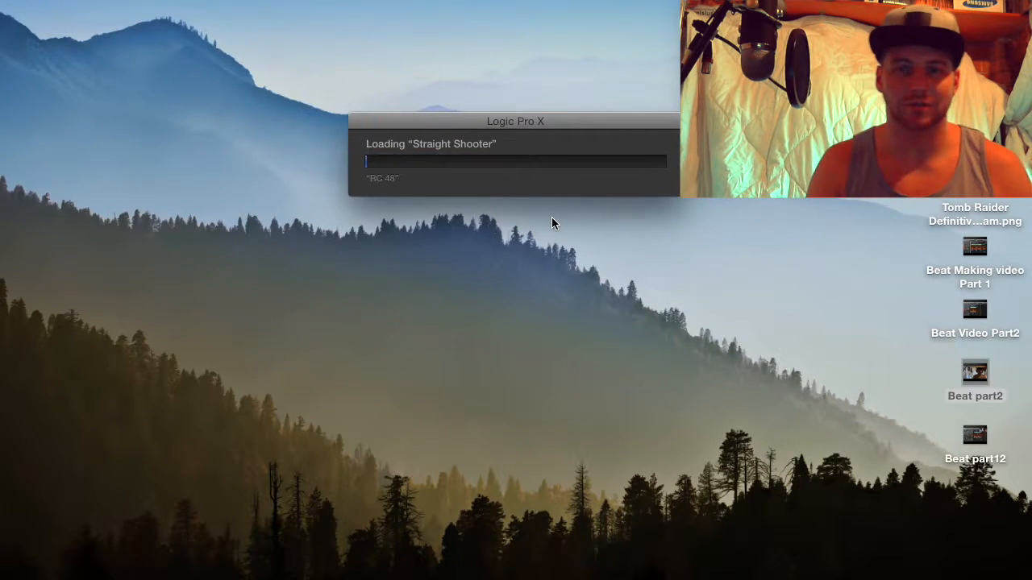
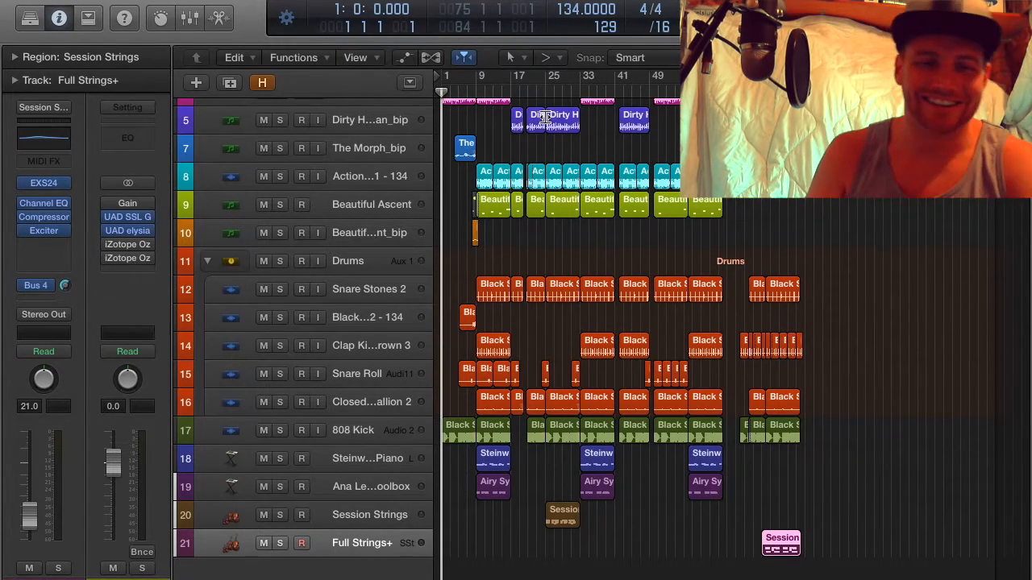
Select the Dirty House Organ bip_3 track and check its RC 48 Bright Plate reverb in the reloaded project
{"action": "scroll", "coordinate": [573, 177], "scroll_direction": "up", "scroll_amount": 1}
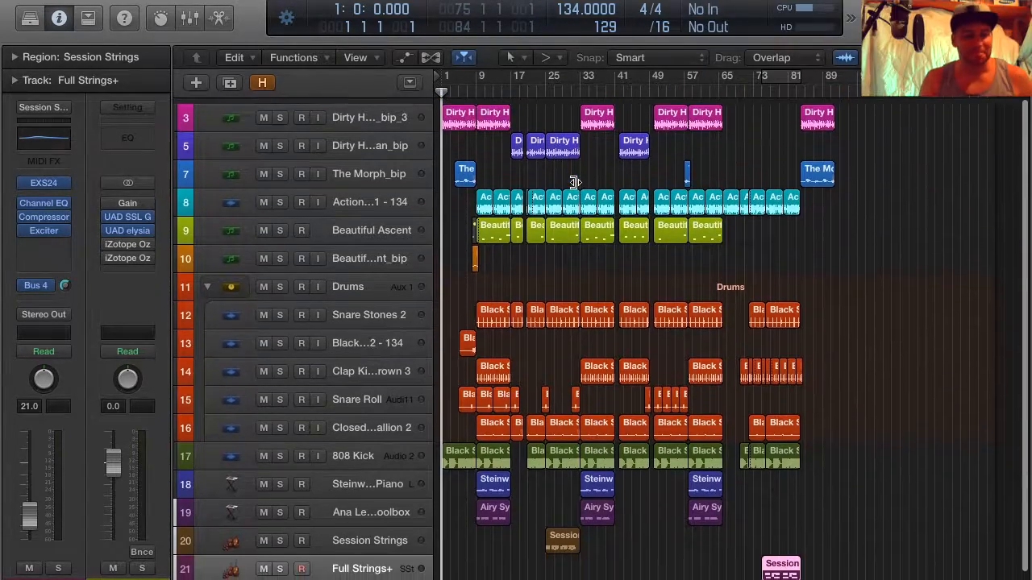
{"action": "left_click", "coordinate": [364, 112]}
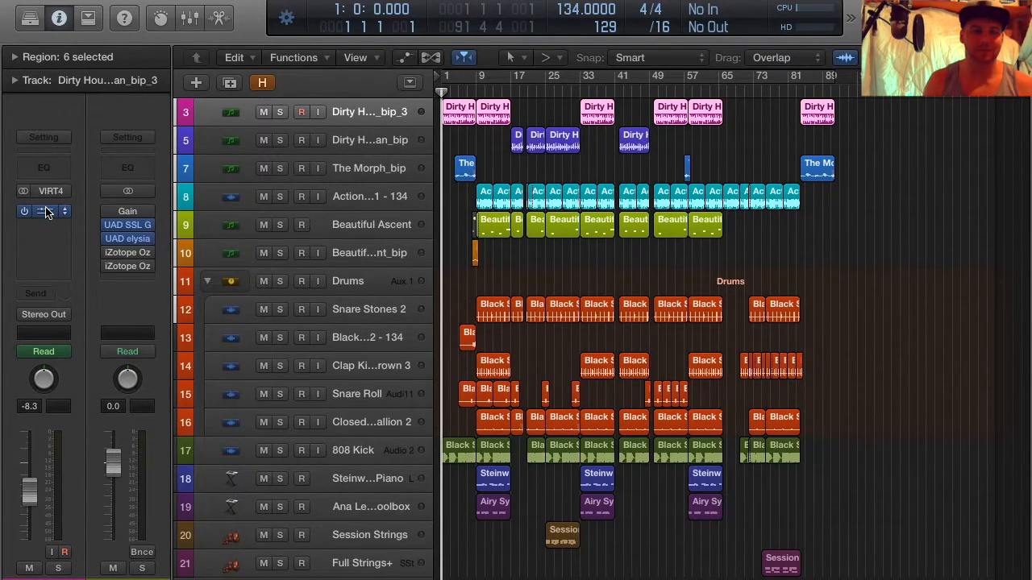
{"action": "key", "text": "v"}
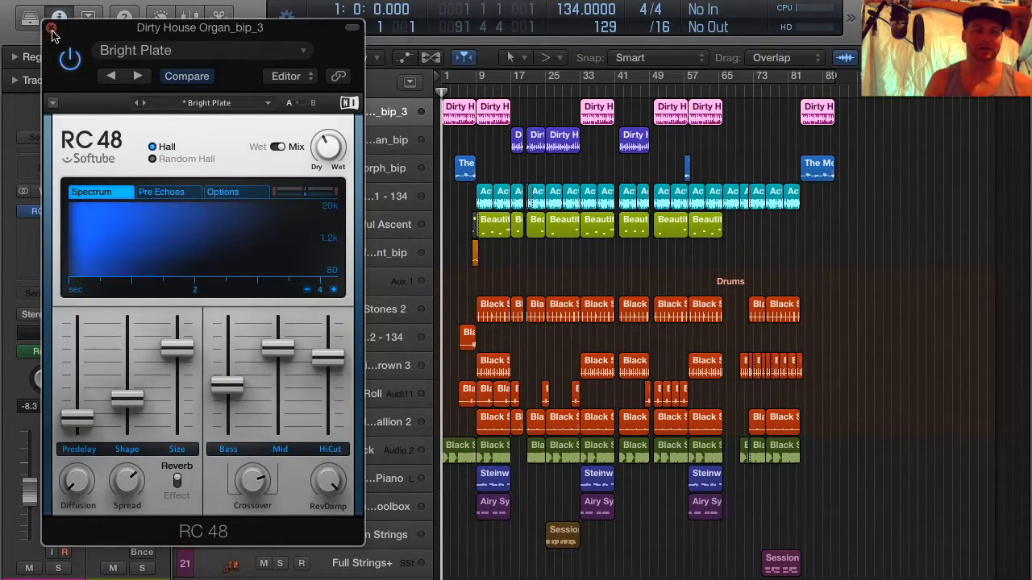
{"action": "key", "text": "v"}
Select track 5, Dirty House Organ_bip, reveal the hidden tracks to check the VA Church Organ source on track 4, and hide them again
{"action": "left_click", "coordinate": [374, 143]}
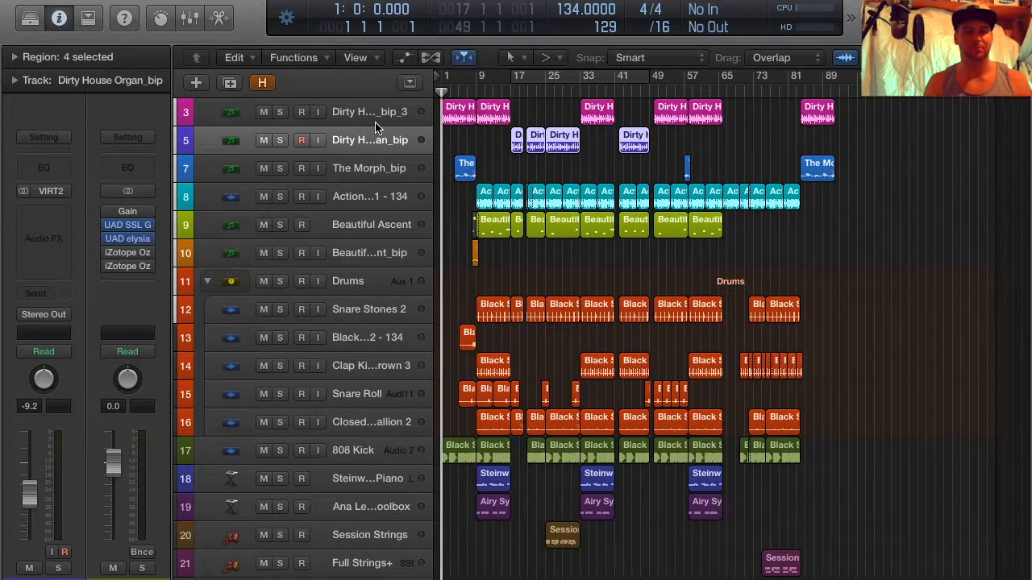
{"action": "key", "text": "h"}
{"action": "left_click", "coordinate": [365, 197]}
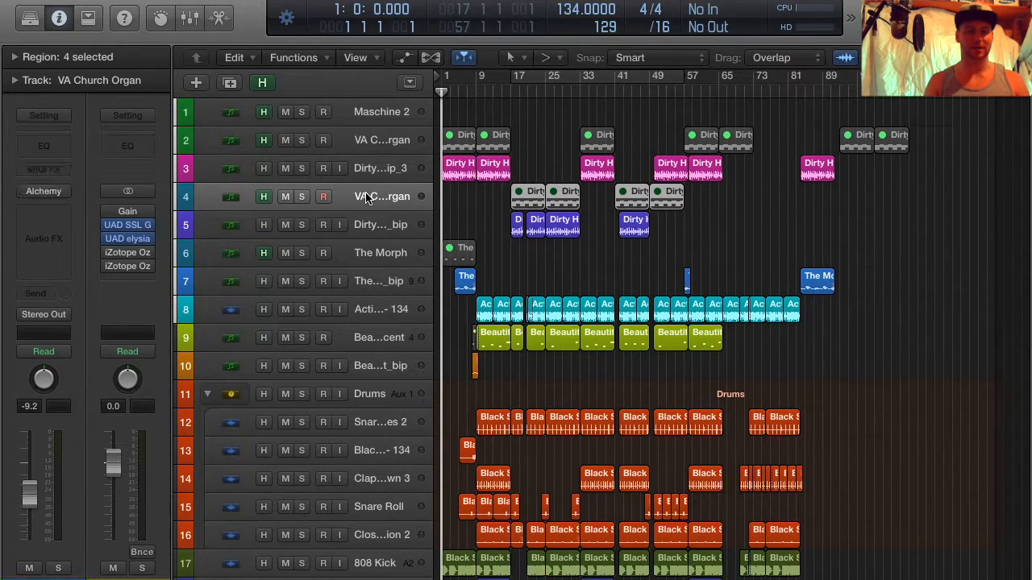
{"action": "left_click", "coordinate": [369, 224]}
{"action": "key", "text": "h"}
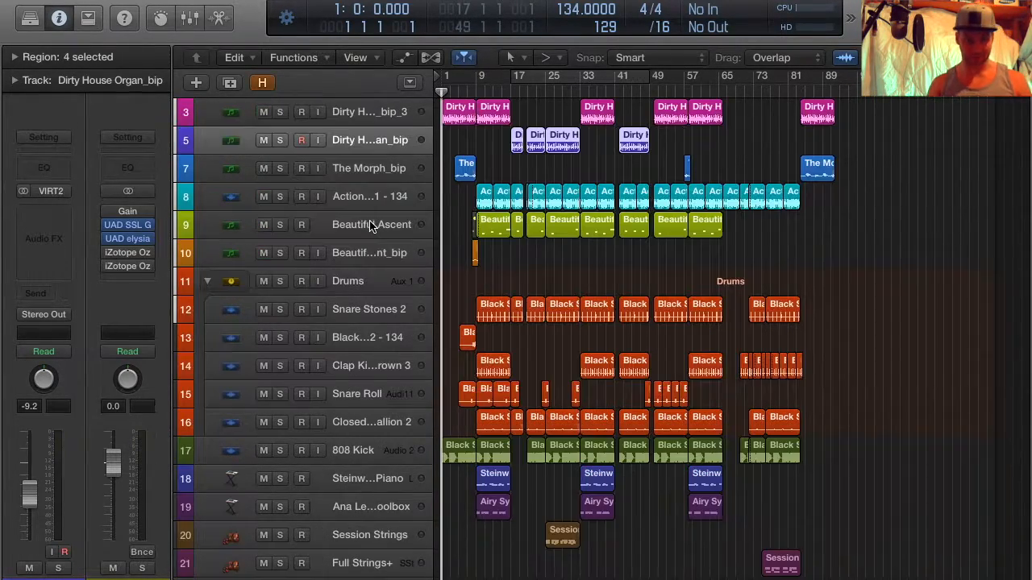
Select The Morph_bip track to check its Bus 3 send, reveal the hidden tracks, and select its source, The Morph, on track 6
{"action": "left_click", "coordinate": [366, 170]}
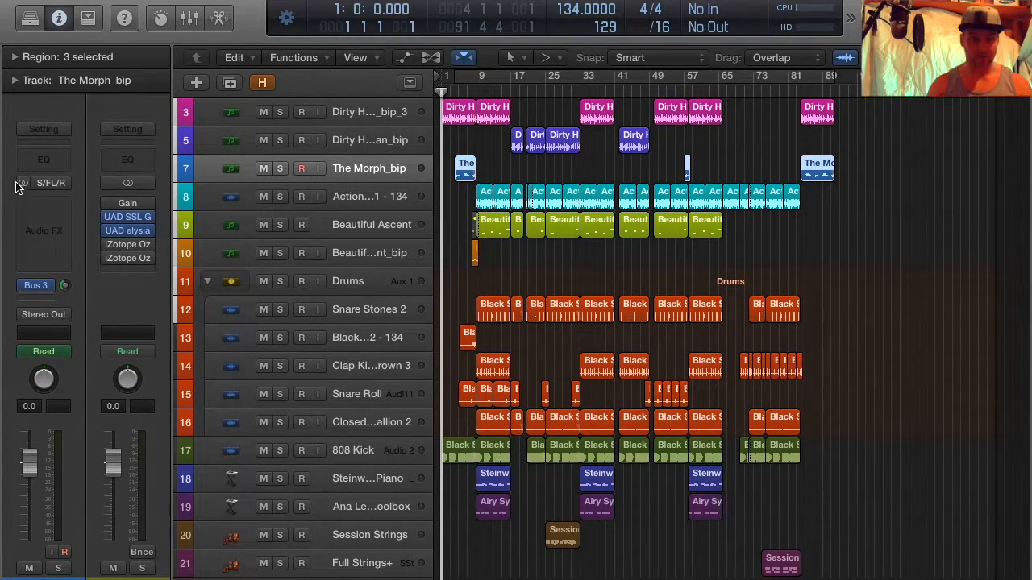
{"action": "key", "text": "h"}
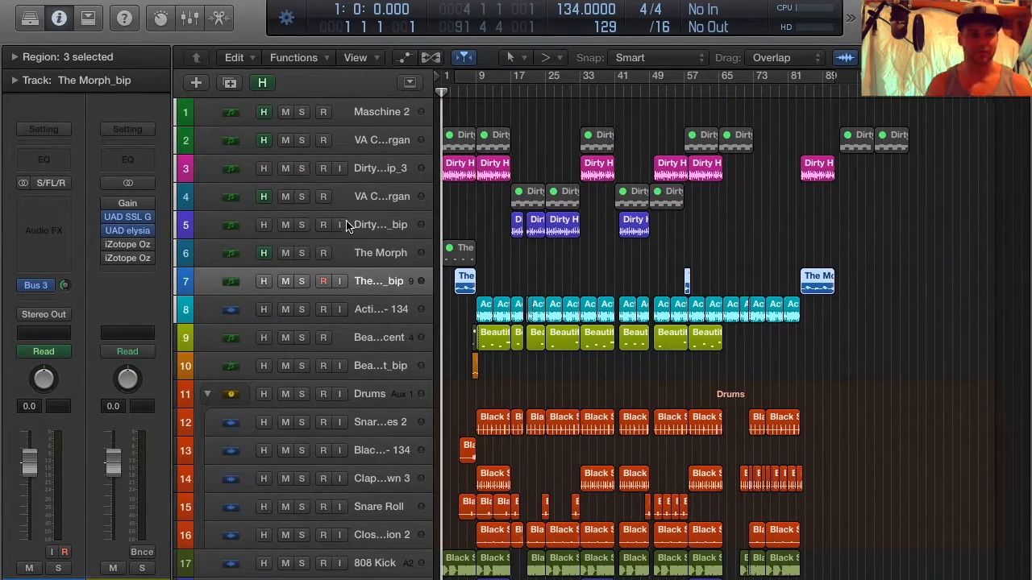
{"action": "left_click", "coordinate": [370, 254]}
{"action": "left_click", "coordinate": [373, 278]}
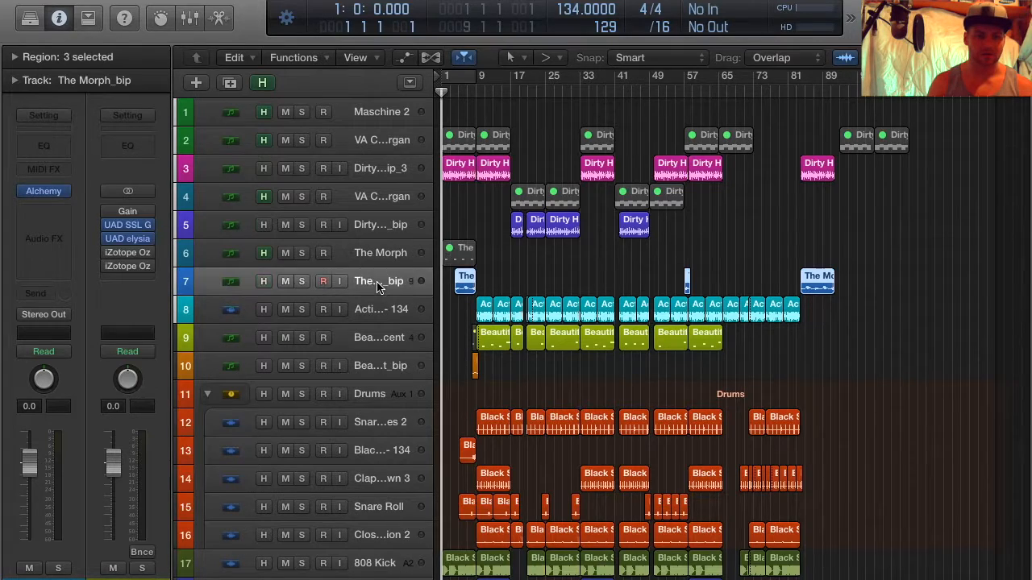
{"action": "left_click", "coordinate": [379, 255]}
Inspect The Morph preset's delay and reverb in the Alchemy instrument, close the plug-in, and hide the hidden tracks again
{"action": "mouse_move", "coordinate": [66, 198]}
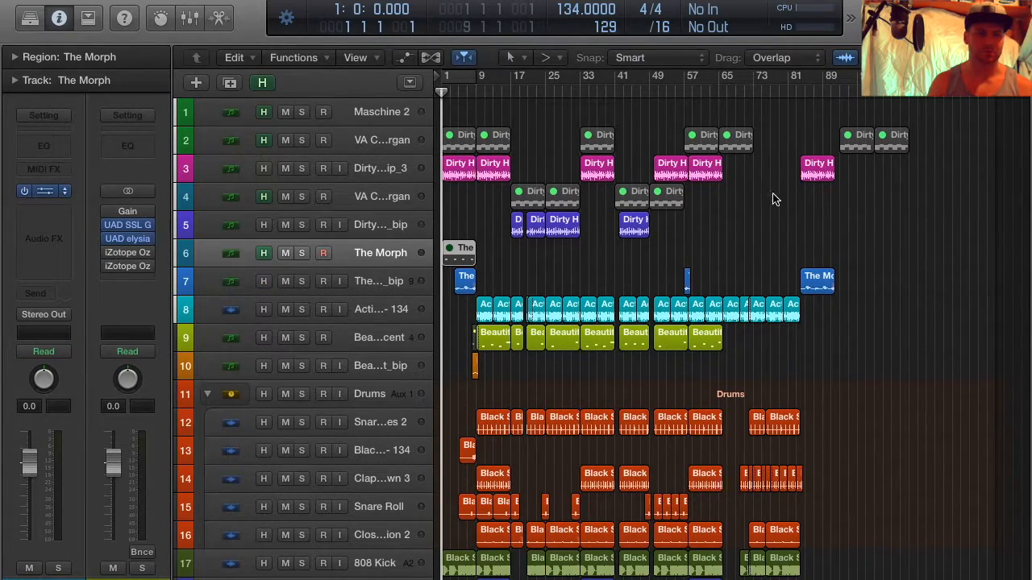
{"action": "key", "text": "v"}
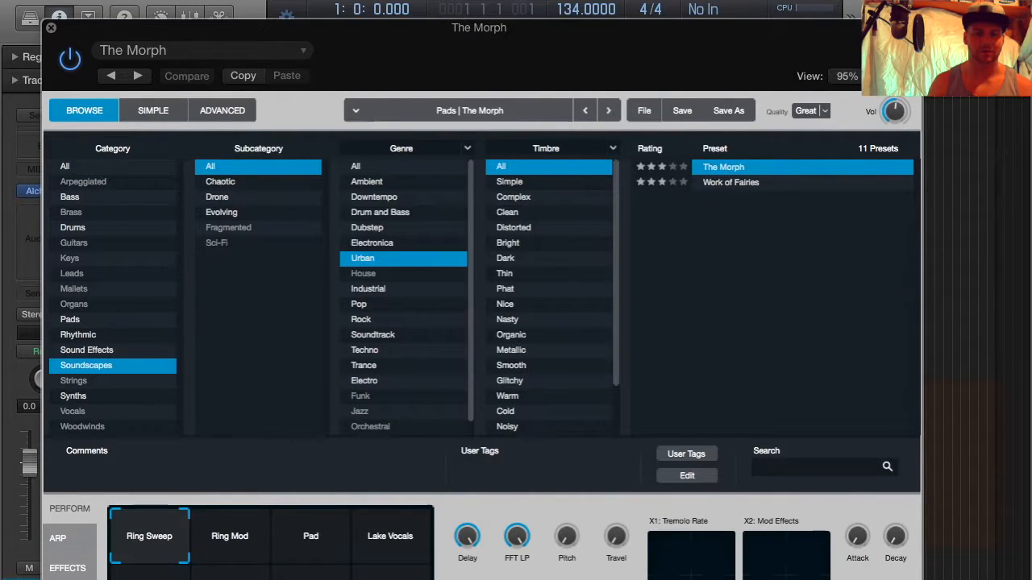
{"action": "left_click_drag", "start_coordinate": [770, 86], "coordinate": [769, 30]}
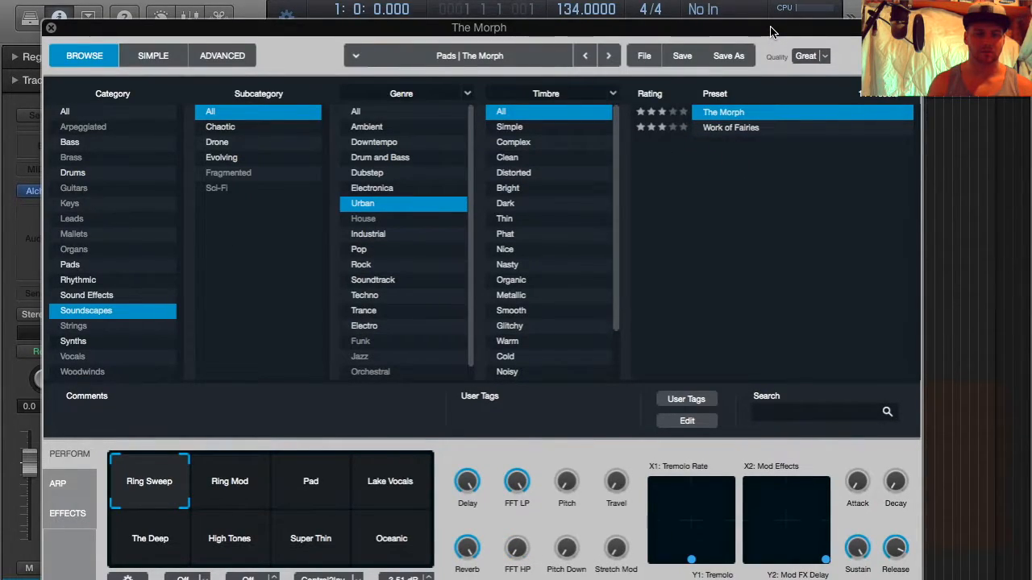
{"action": "mouse_move", "coordinate": [468, 489]}
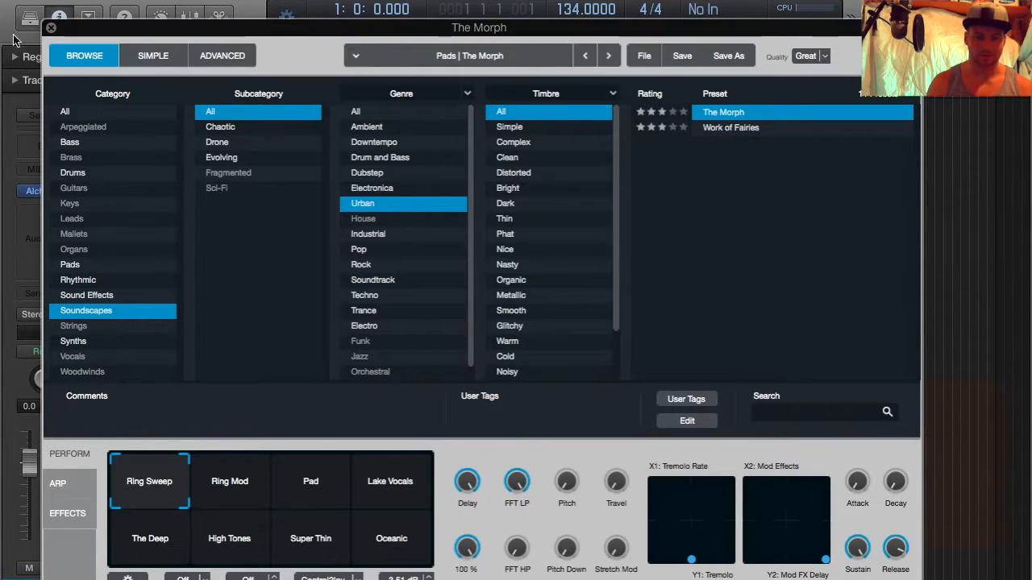
{"action": "left_click", "coordinate": [50, 30]}
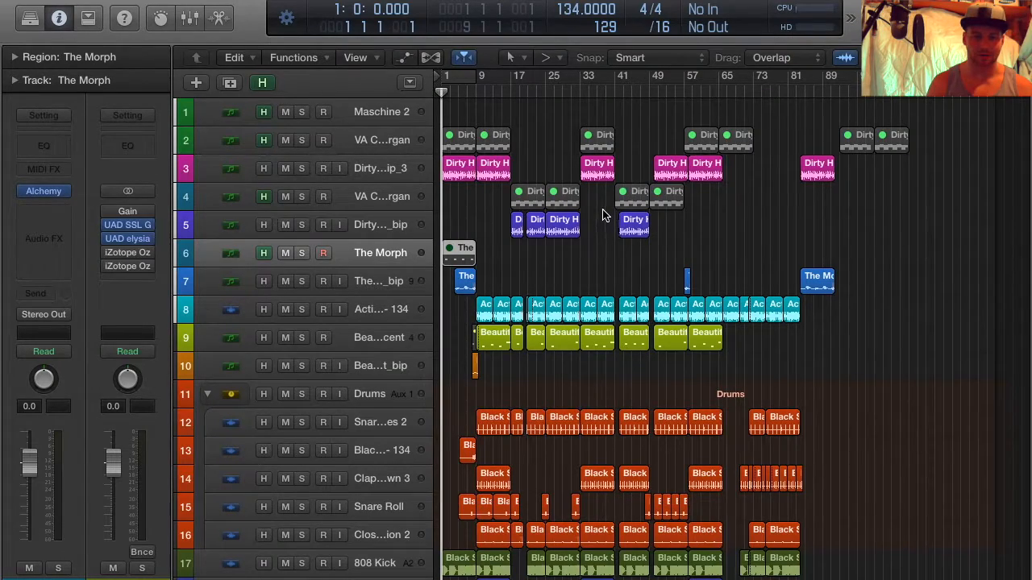
{"action": "key", "text": "h"}
Select the Action Strings track and review its Channel EQ curve, keeping the track lanes in view
{"action": "left_click", "coordinate": [327, 202]}
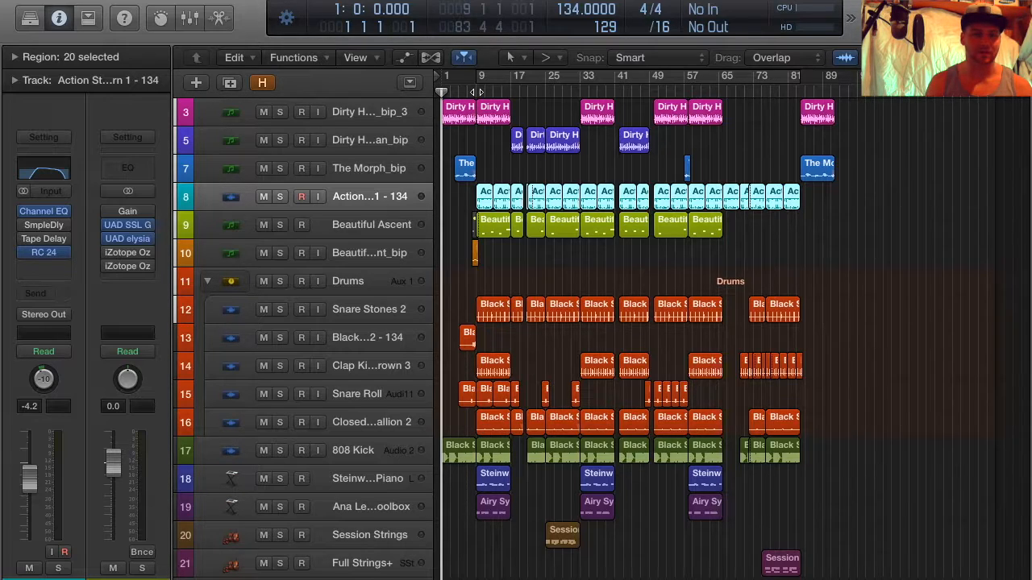
{"action": "left_click", "coordinate": [42, 179]}
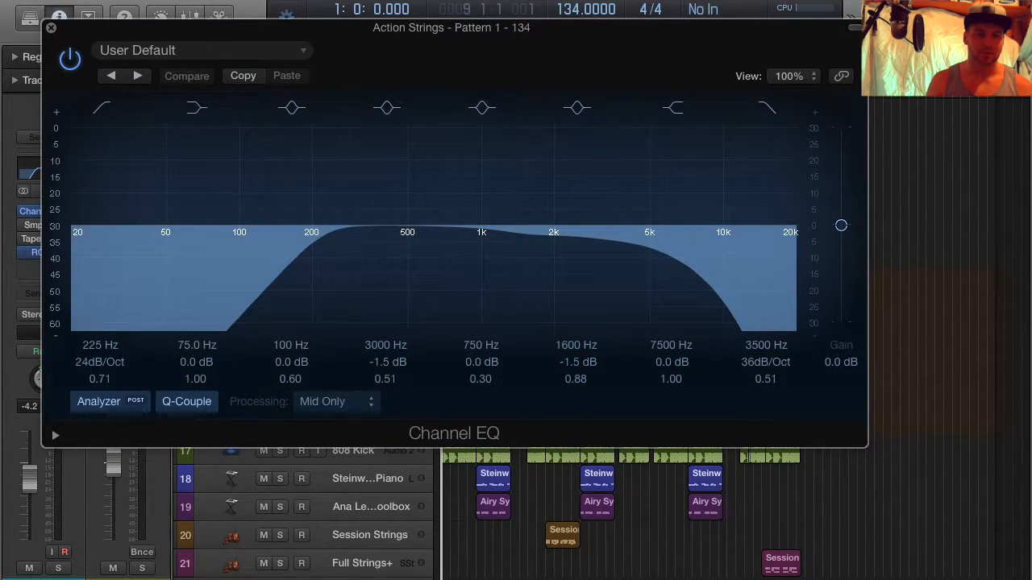
{"action": "left_click", "coordinate": [854, 30]}
{"action": "left_click_drag", "start_coordinate": [610, 30], "coordinate": [732, 231]}
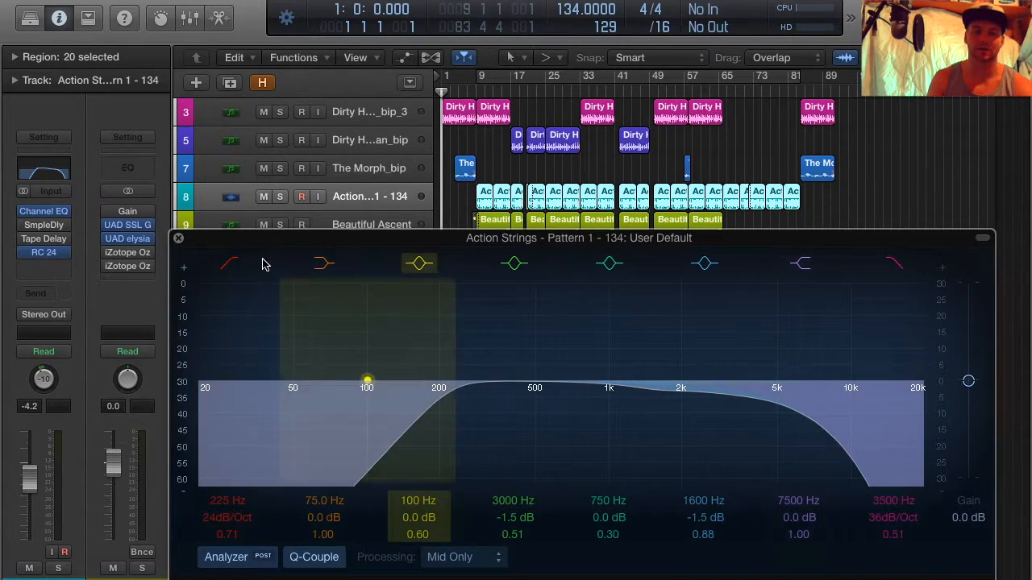
{"action": "left_click", "coordinate": [178, 238]}
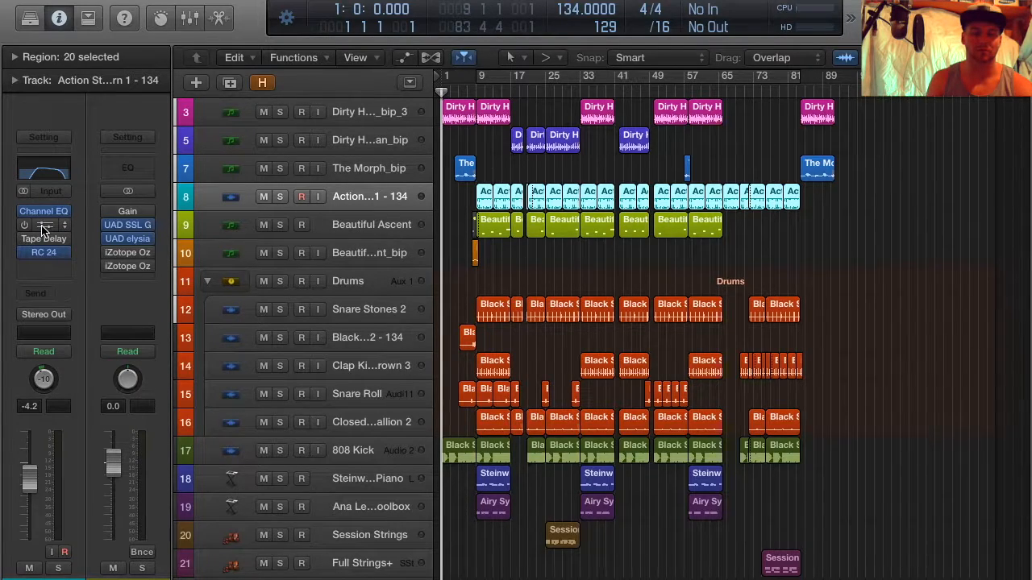
Place the playhead at bar 9 and check the Small Hall Bright preset and mix amount in Action Strings' RC 24 reverb
{"action": "left_click", "coordinate": [479, 87]}
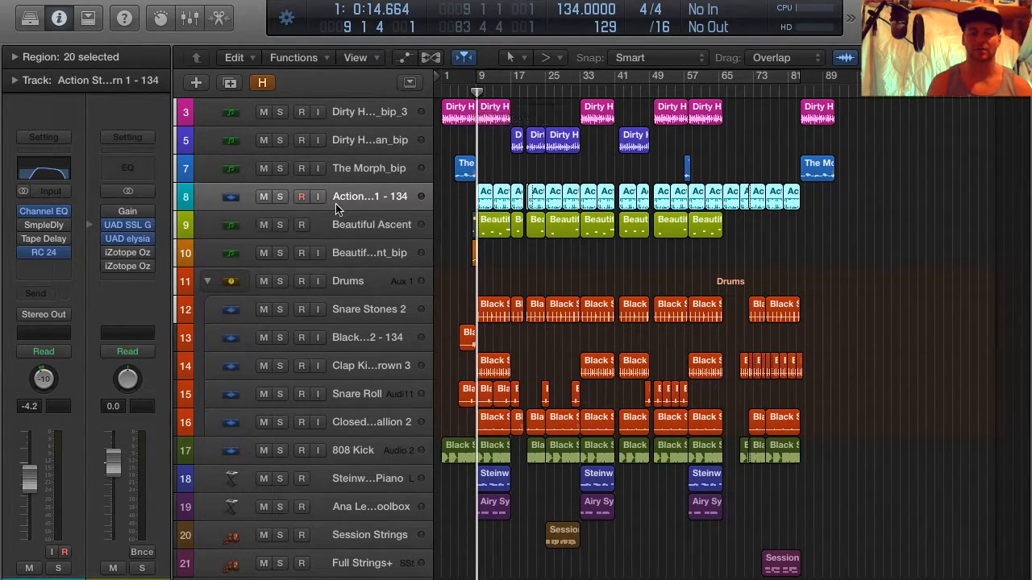
{"action": "left_click", "coordinate": [45, 254]}
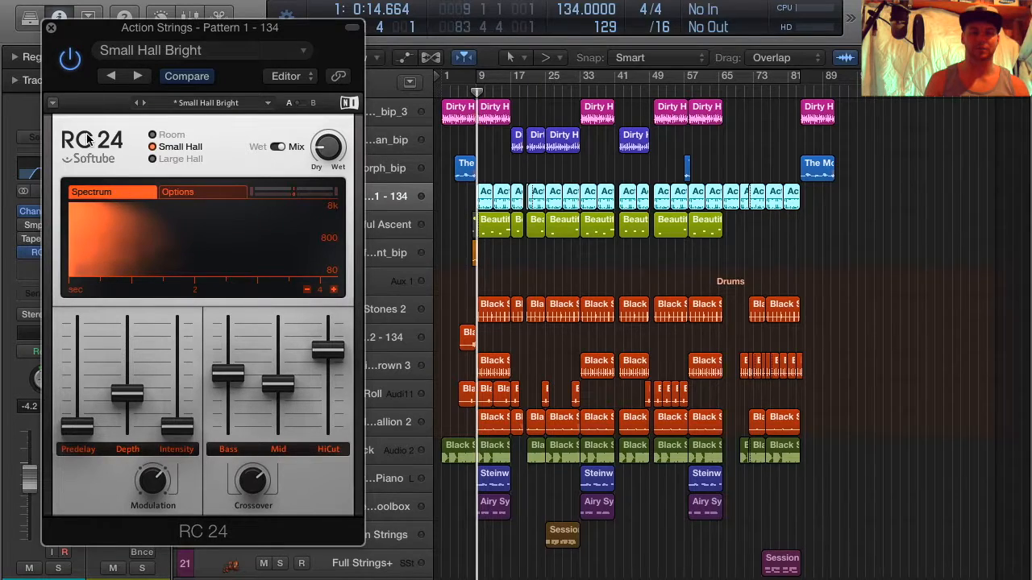
{"action": "left_click", "coordinate": [51, 30]}
{"action": "mouse_move", "coordinate": [46, 256]}
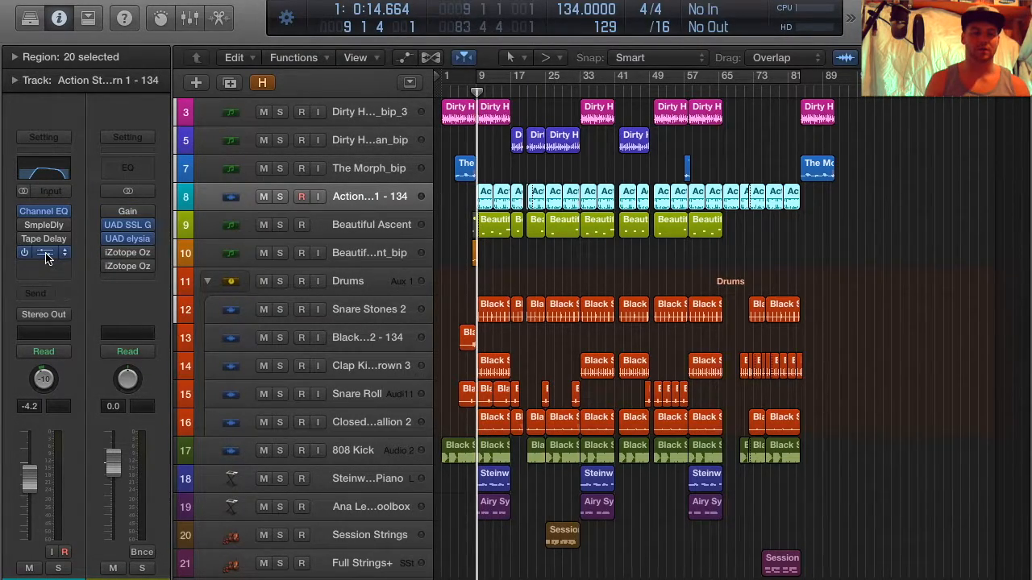
{"action": "key", "text": "v"}
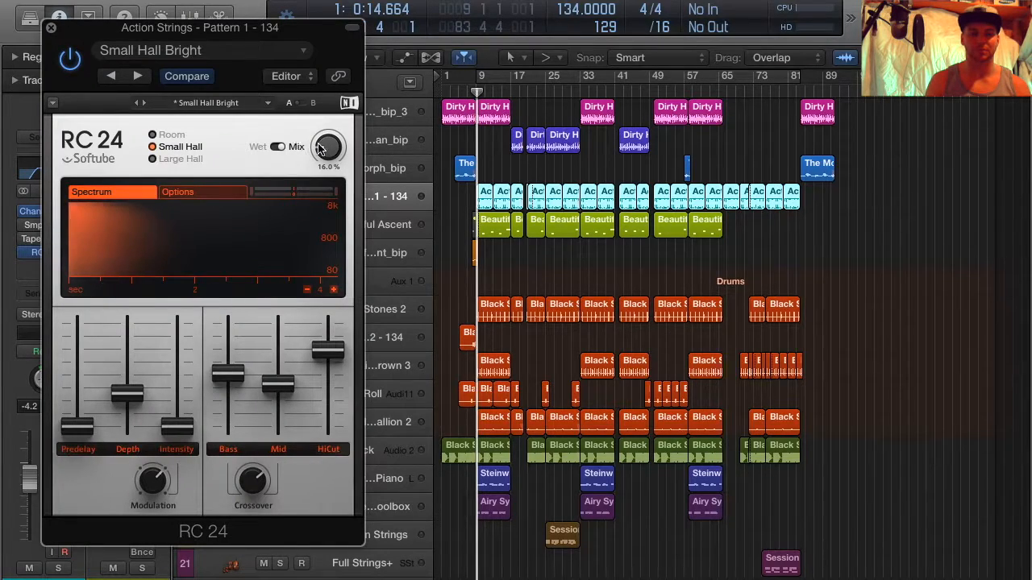
{"action": "left_click", "coordinate": [51, 30]}
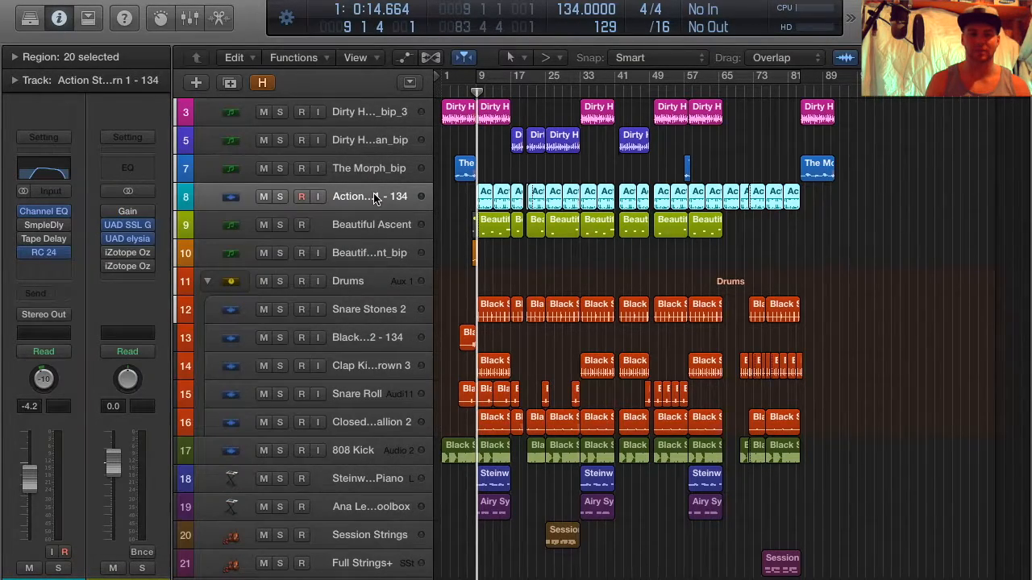
Play the Action Strings track soloed from bar 9, switching its RC 24 reverb on and off to compare the sound
{"action": "left_click", "coordinate": [279, 196]}
{"action": "key", "text": "space"}
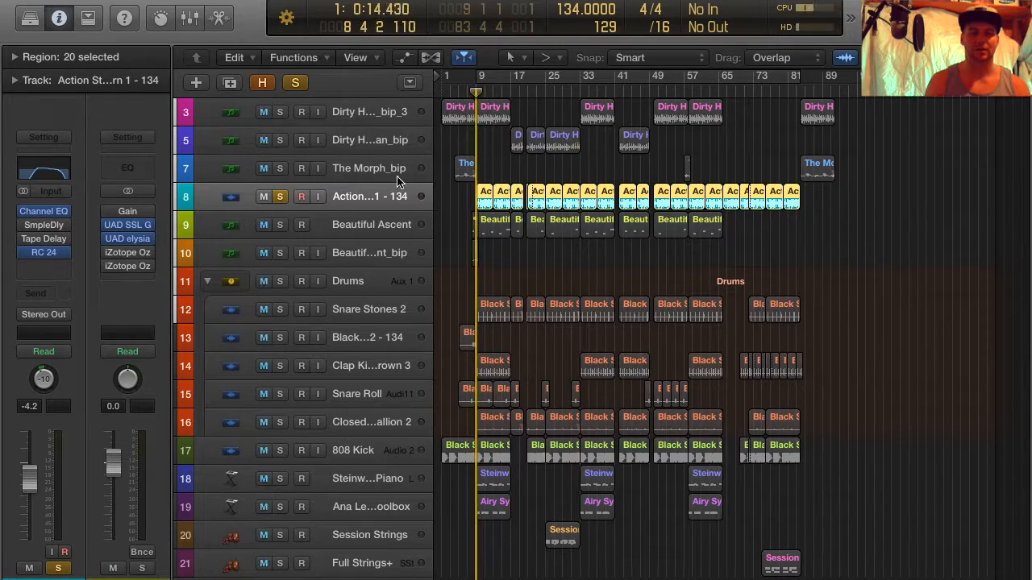
{"action": "mouse_move", "coordinate": [25, 256]}
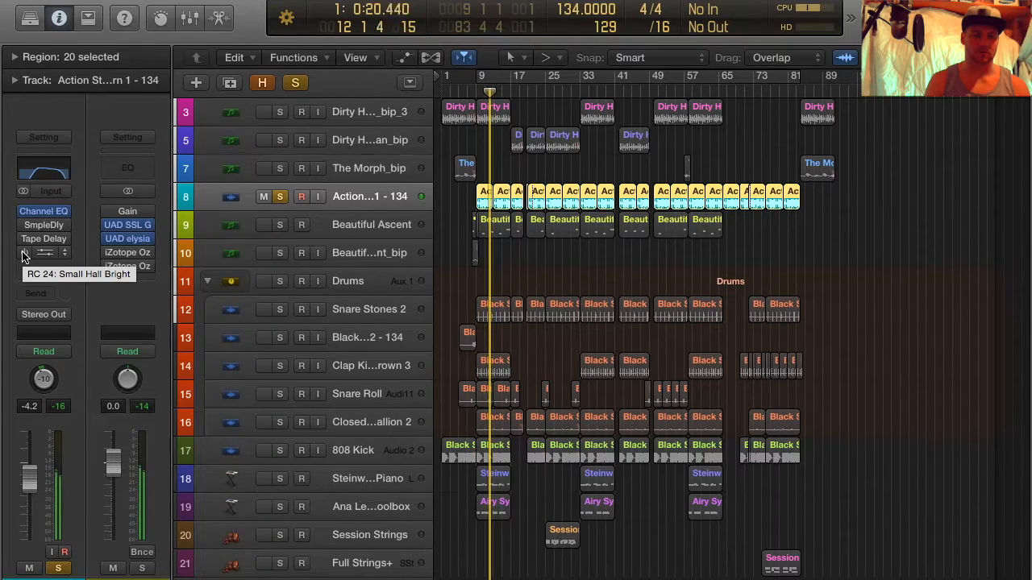
{"action": "left_click", "coordinate": [25, 255]}
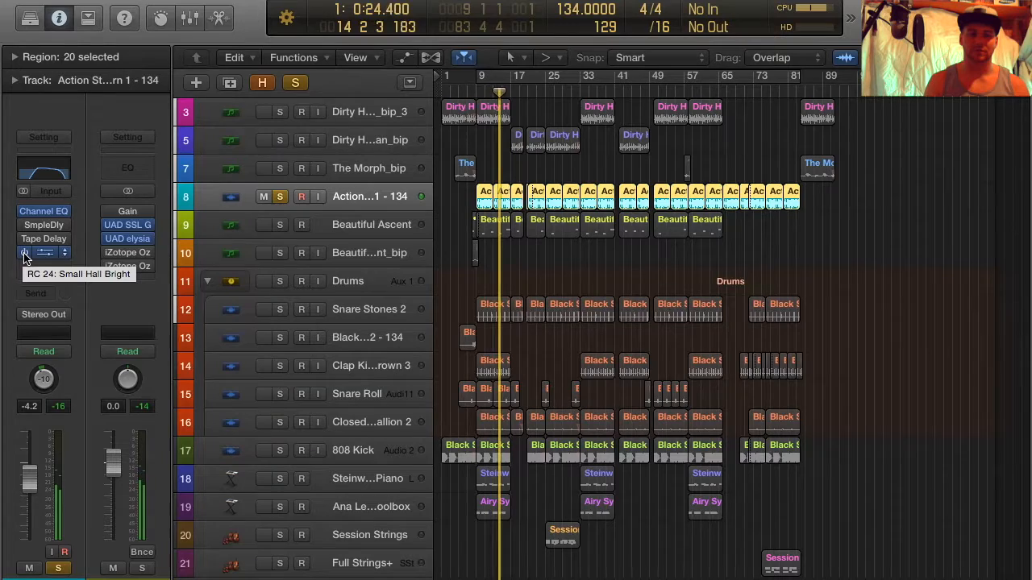
{"action": "left_click", "coordinate": [24, 256]}
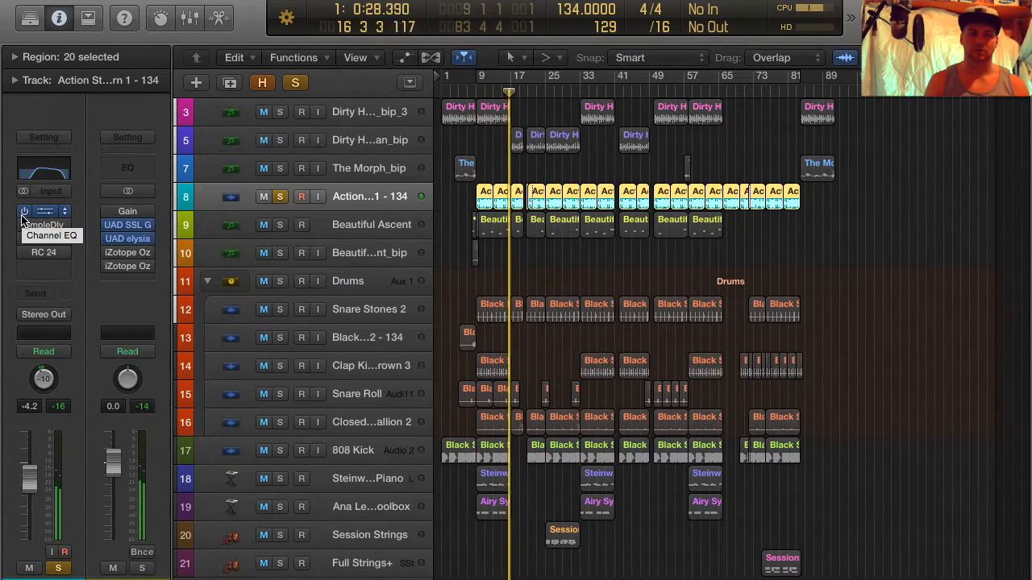
Audition Action Strings with Channel EQ bypassed, stop playback, re-enable both Channel EQ and RC 24, and unsolo the track
{"action": "left_click", "coordinate": [24, 212]}
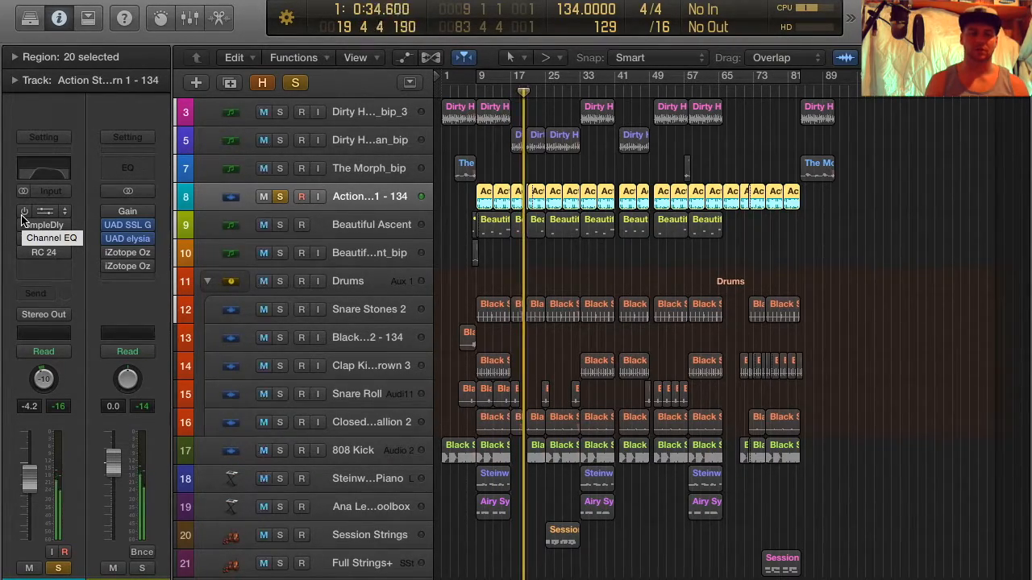
{"action": "key", "text": "space"}
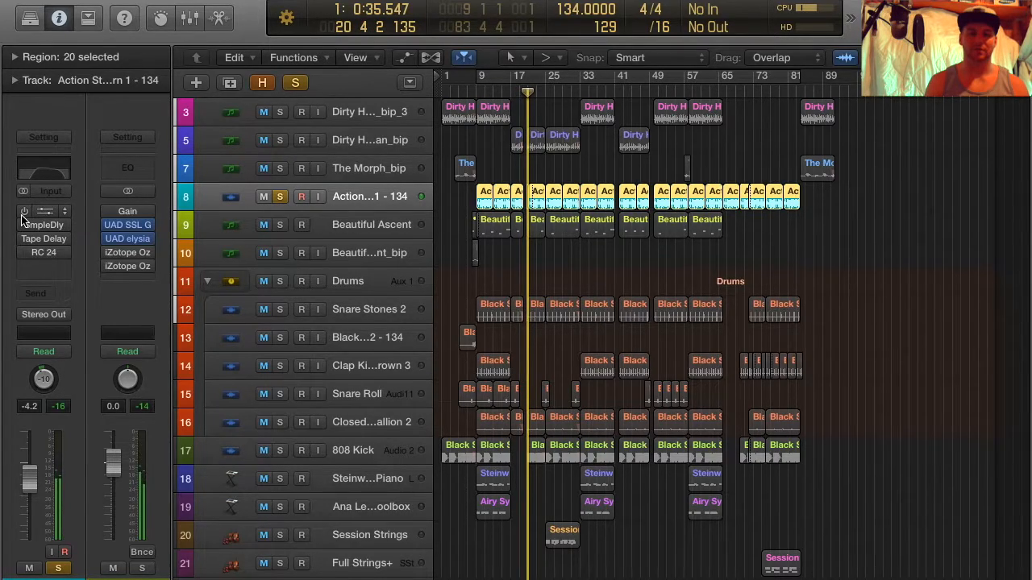
{"action": "left_click", "coordinate": [25, 212]}
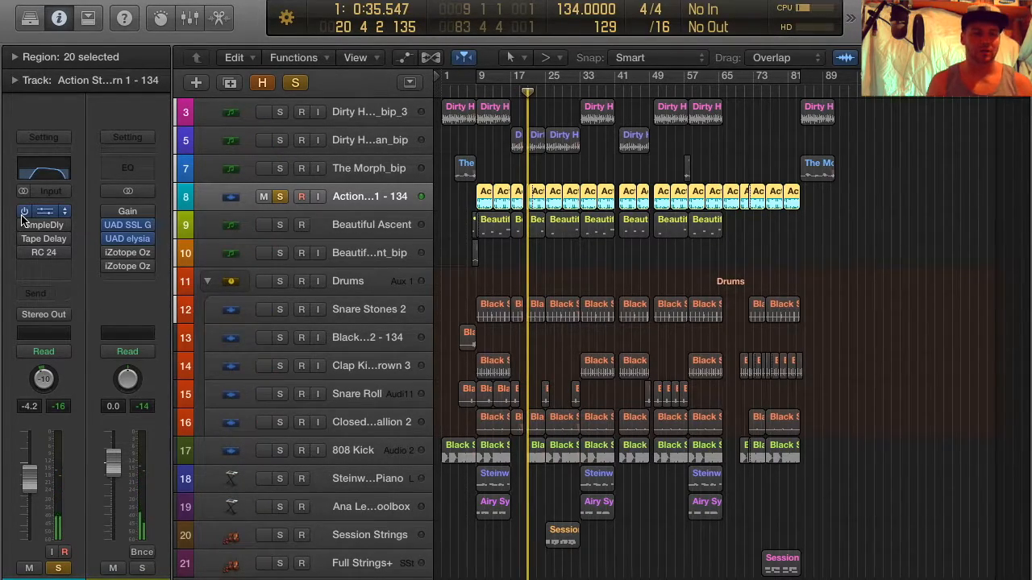
{"action": "left_click", "coordinate": [24, 253]}
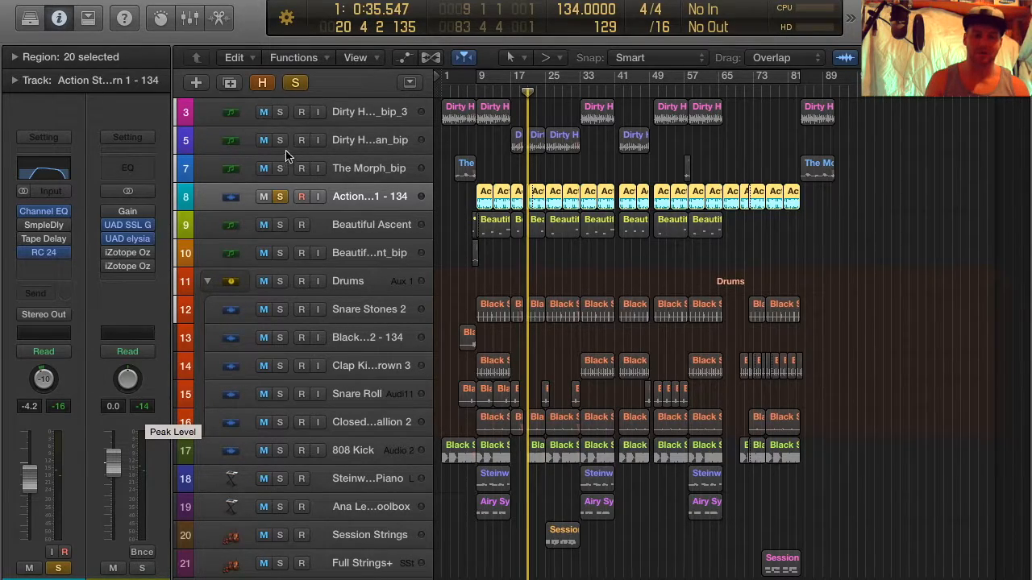
{"action": "left_click", "coordinate": [280, 196]}
Play the full mix from bar 8 to hear Action Strings in context, and stop partway through the following section
{"action": "left_click", "coordinate": [473, 87]}
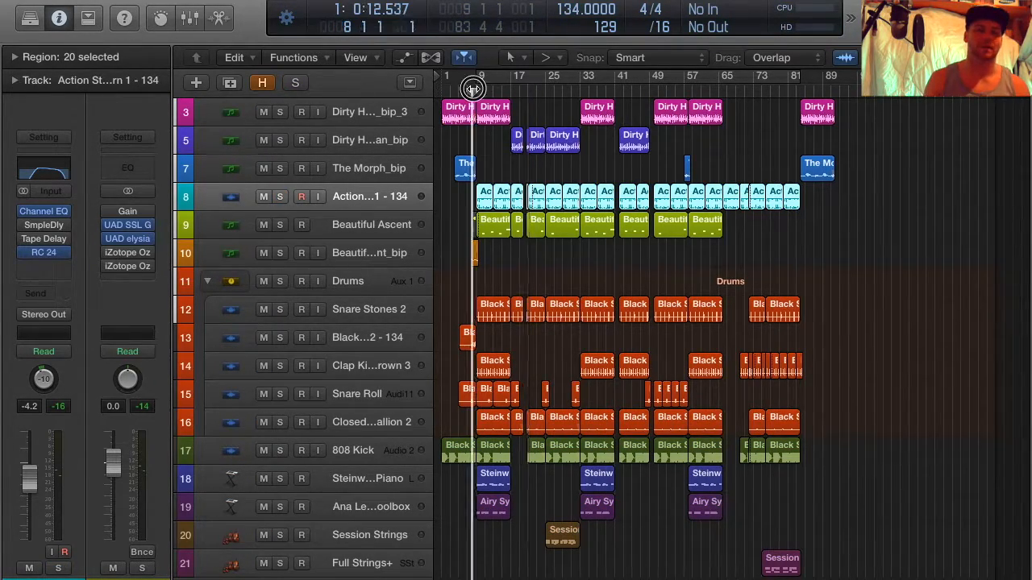
{"action": "key", "text": "space"}
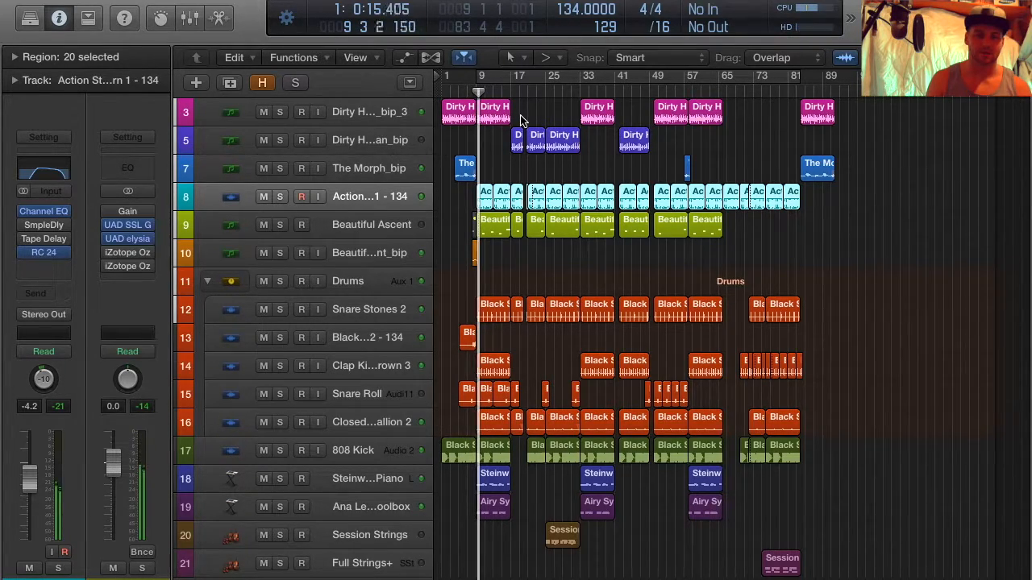
{"action": "key", "text": "space"}
Inspect the Stereo Out's UAD elysia alpha master and UAD SSL G Bus Compressor settings, closing each plug-in after review
{"action": "mouse_move", "coordinate": [117, 242]}
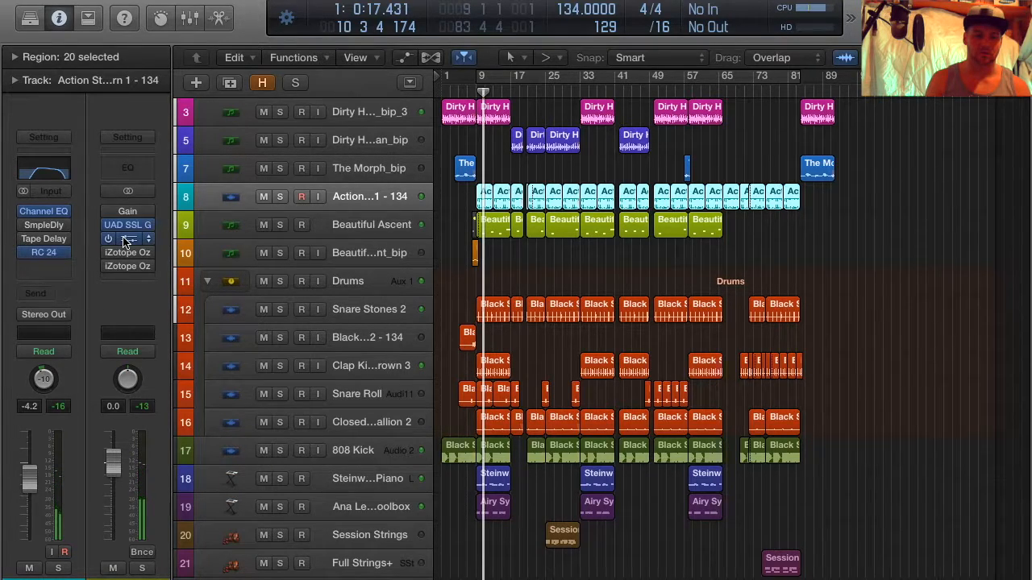
{"action": "left_click", "coordinate": [125, 240]}
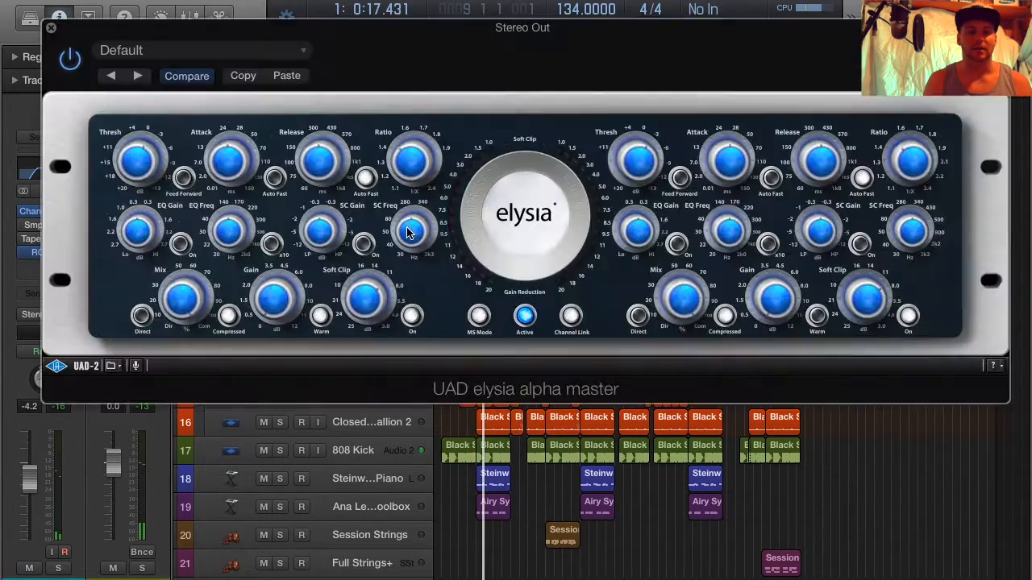
{"action": "left_click_drag", "start_coordinate": [601, 27], "coordinate": [600, 252]}
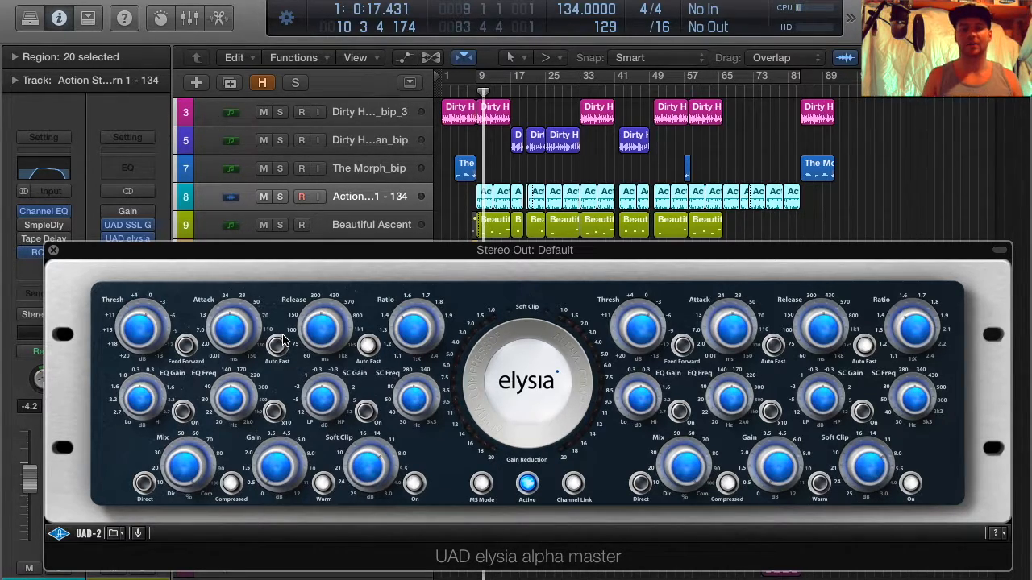
{"action": "left_click", "coordinate": [53, 253]}
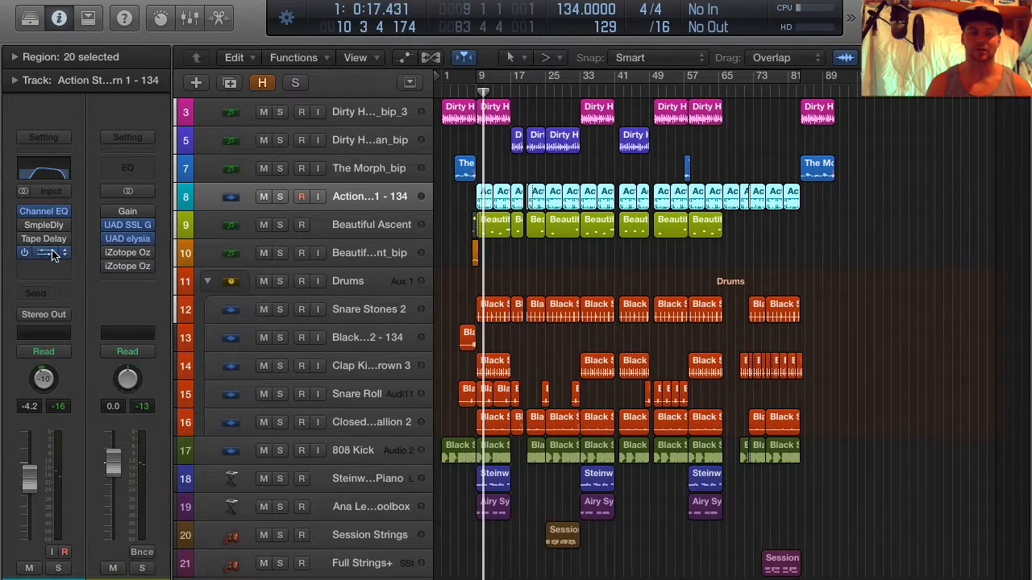
{"action": "left_click", "coordinate": [134, 229]}
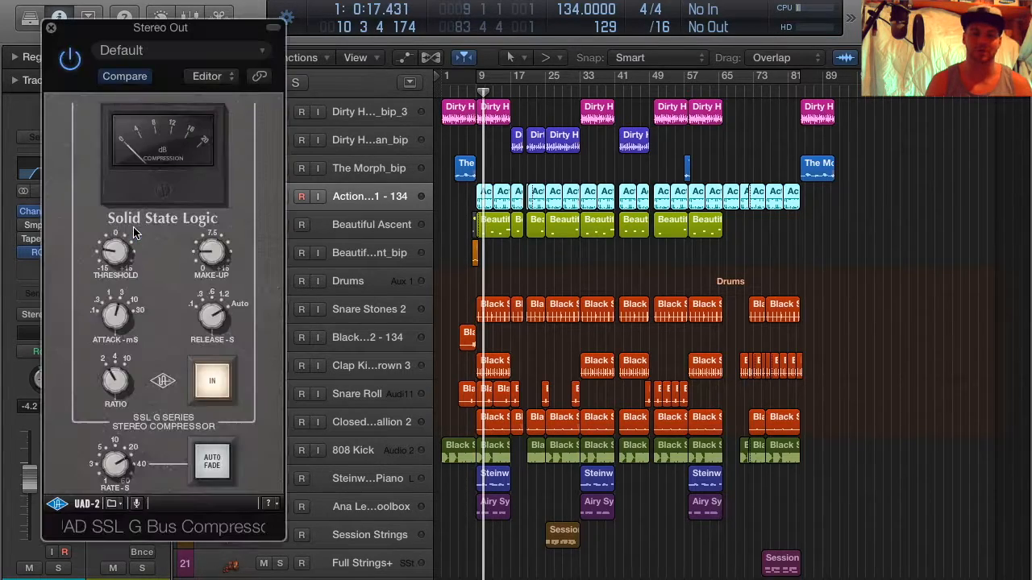
{"action": "left_click", "coordinate": [51, 27]}
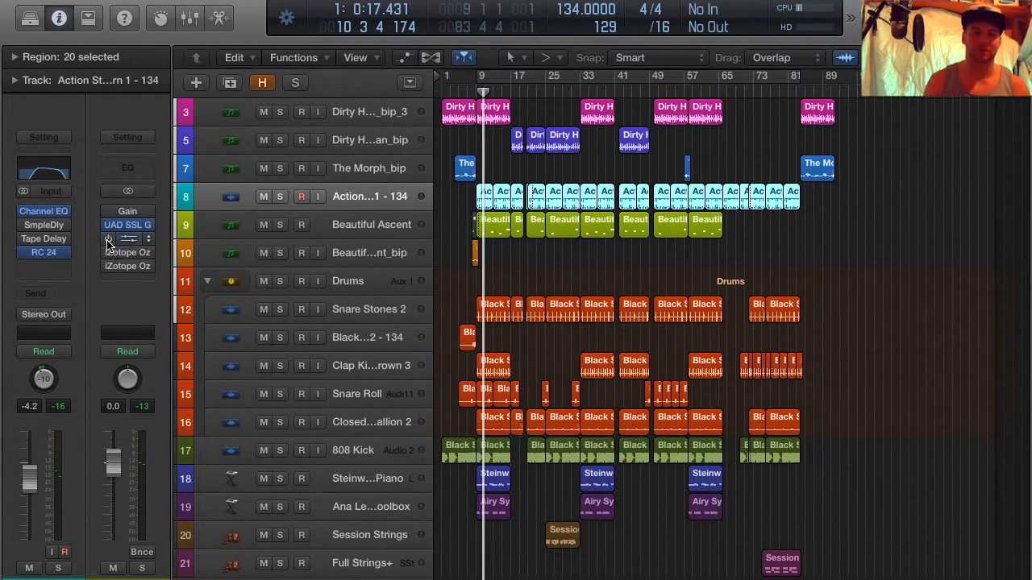
Play the full mix from bar 10 to about bar 16, and open the Stereo Out's UAD SSL G Bus Compressor clear of the track list
{"action": "key", "text": "space"}
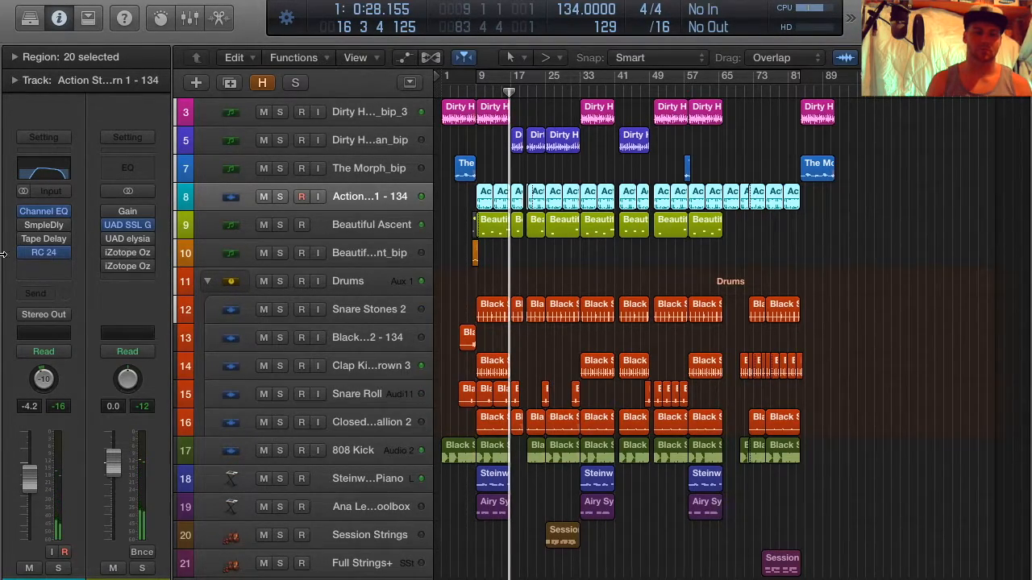
{"action": "left_click", "coordinate": [129, 226]}
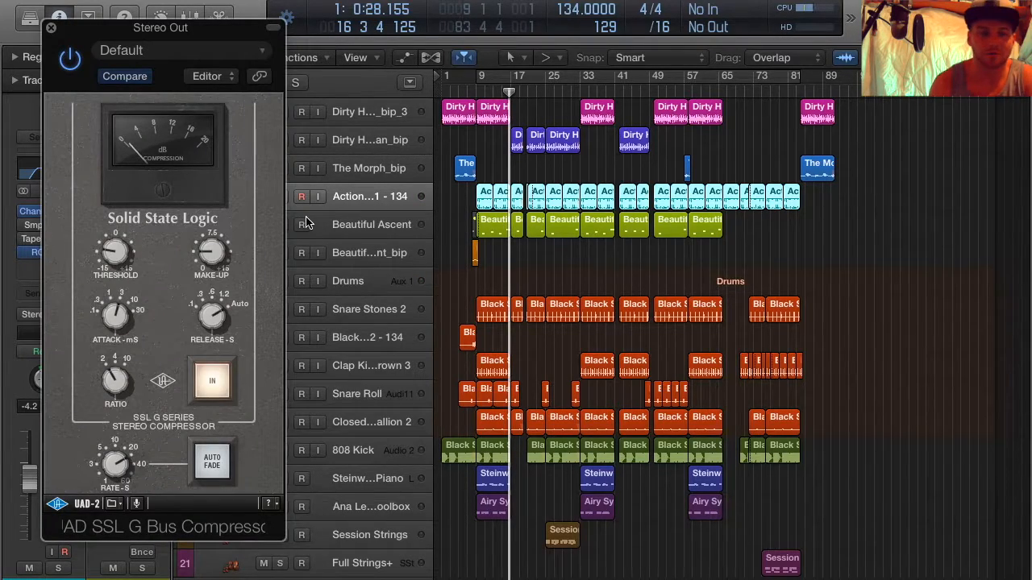
{"action": "left_click", "coordinate": [274, 28]}
{"action": "left_click_drag", "start_coordinate": [204, 29], "coordinate": [941, 50]}
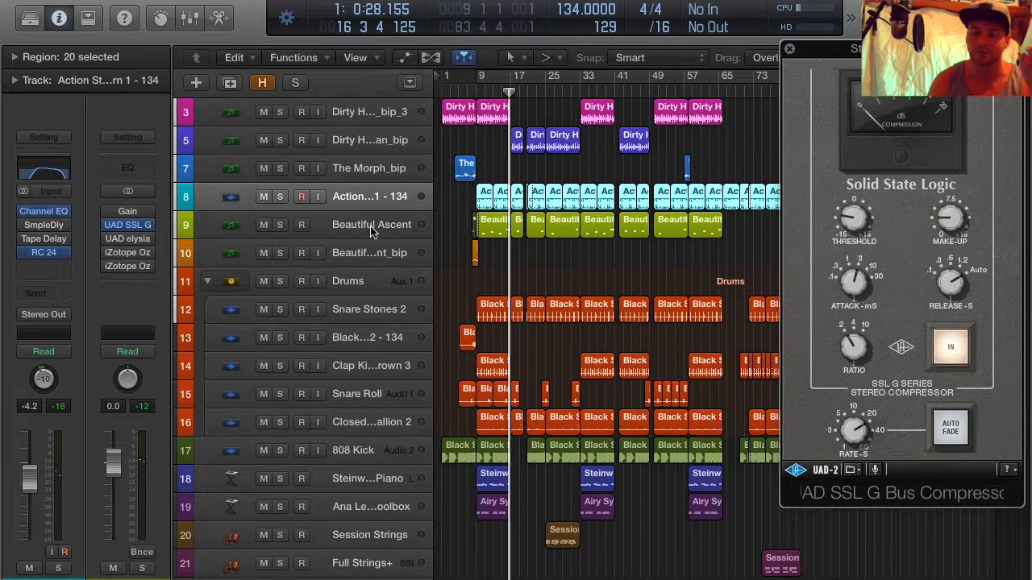
Inspect the Compressor on the Drums bus, and close both it and the UAD SSL G Bus Compressor
{"action": "left_click", "coordinate": [355, 284]}
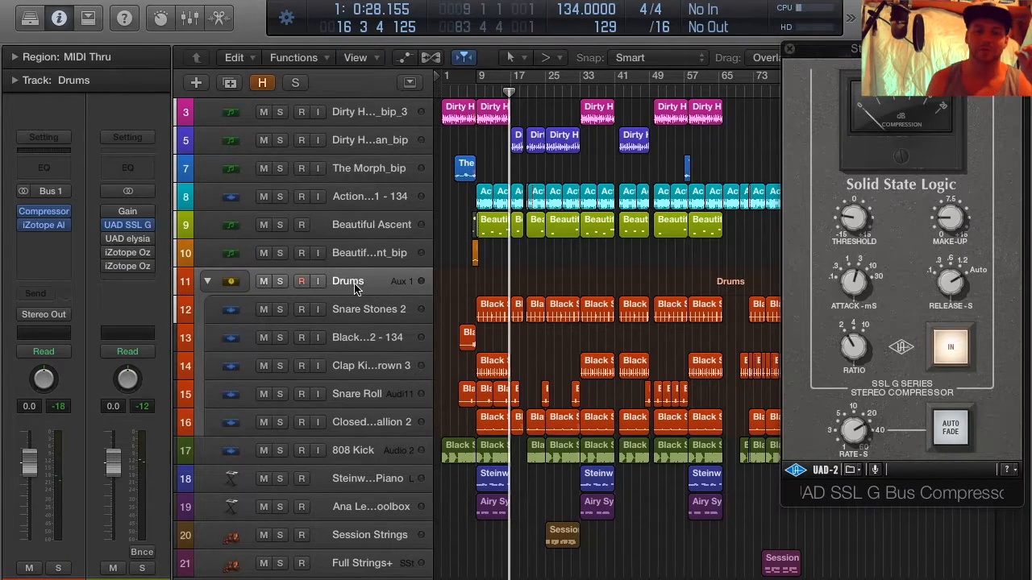
{"action": "left_click", "coordinate": [43, 211]}
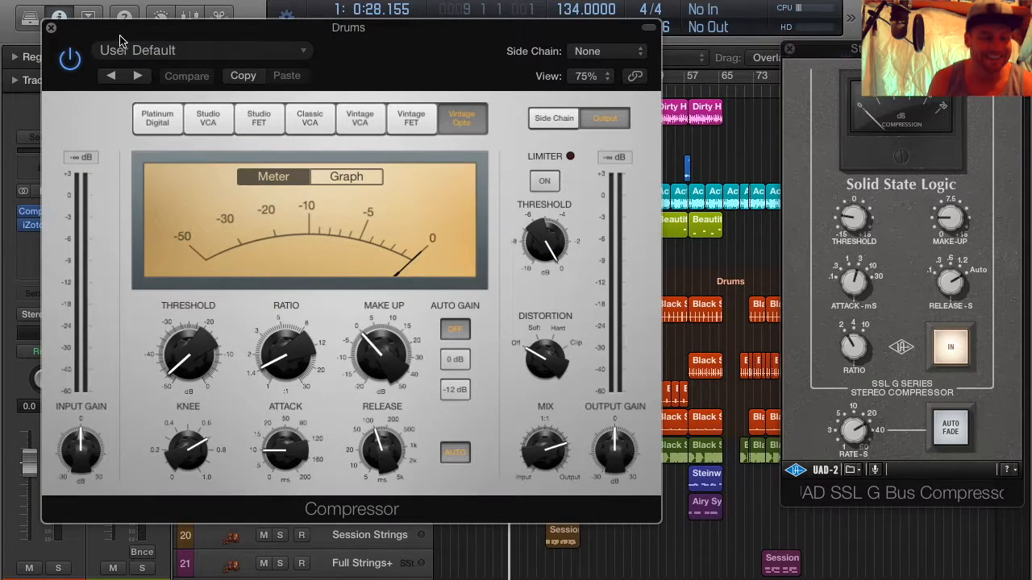
{"action": "left_click", "coordinate": [51, 32]}
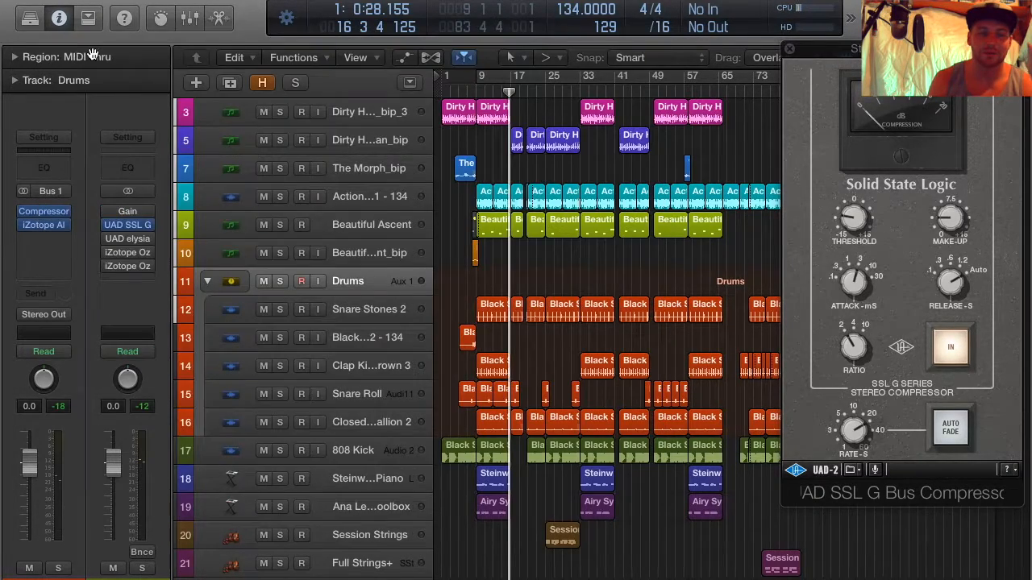
{"action": "left_click", "coordinate": [795, 51]}
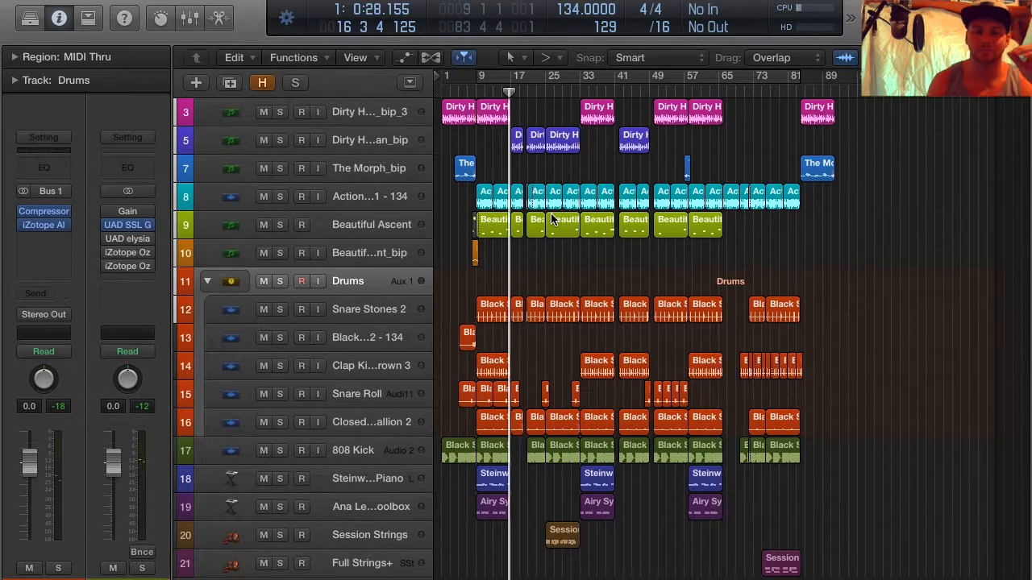
Play the mix with the Stereo Out's UAD SSL G Bus Compressor open to watch its compression meter, closing the plug-in after stopping playback
{"action": "left_click", "coordinate": [125, 227]}
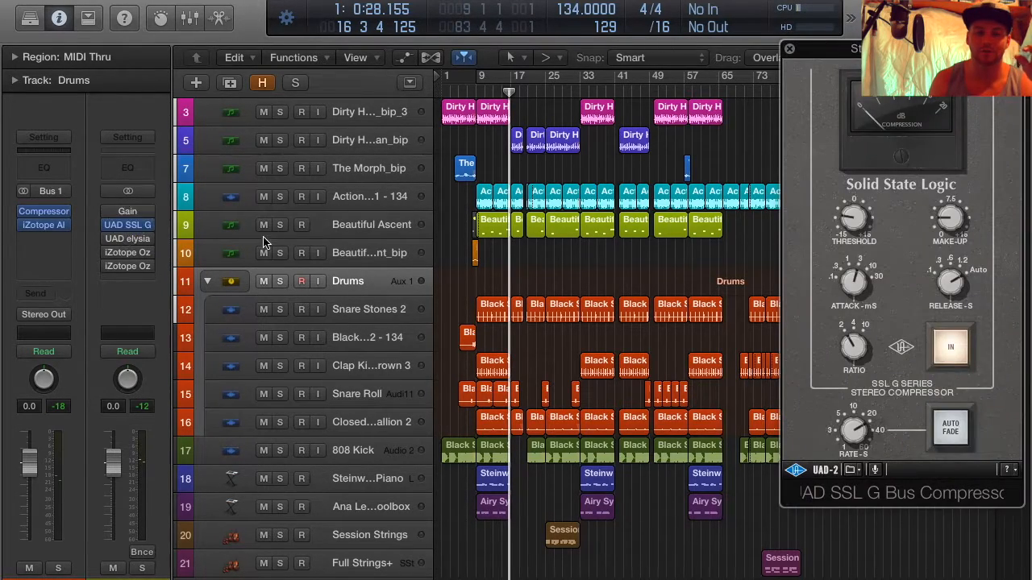
{"action": "key", "text": "space"}
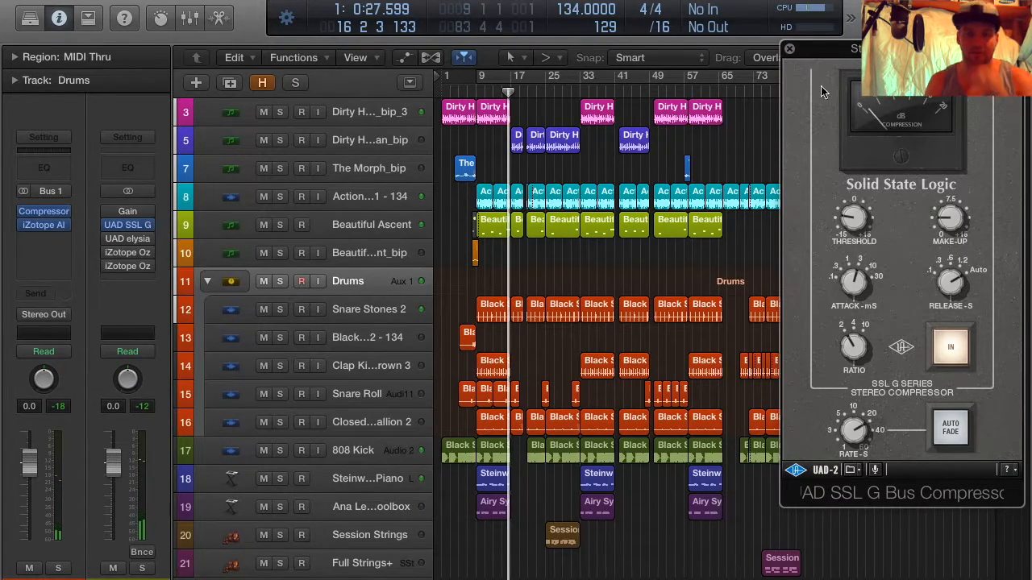
{"action": "left_click", "coordinate": [789, 52]}
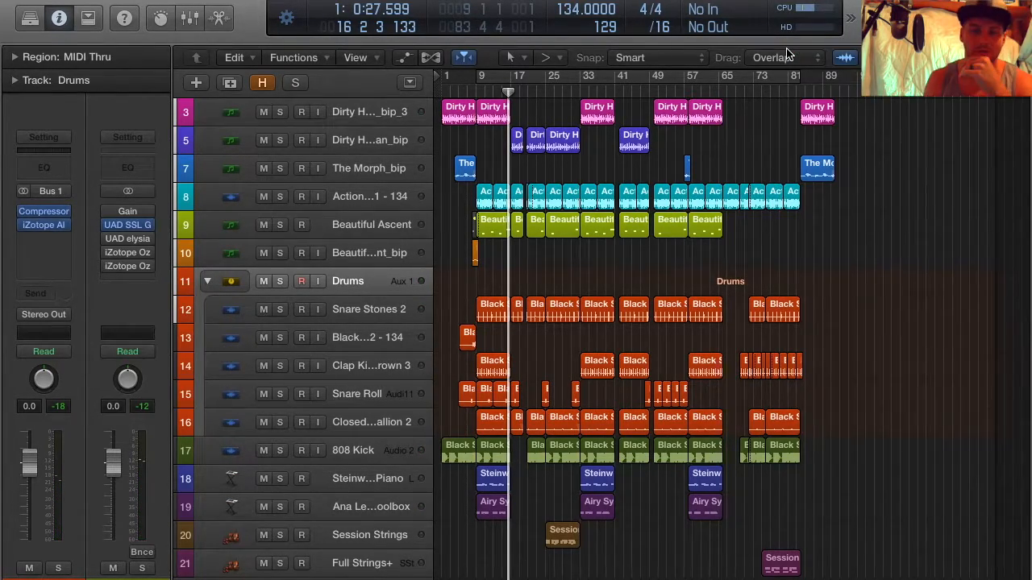
Enable the Stereo Out's Gain plug-in with Mono on, collapsing its window header and closing it
{"action": "left_click", "coordinate": [127, 211]}
{"action": "left_click_drag", "start_coordinate": [176, 34], "coordinate": [864, 204]}
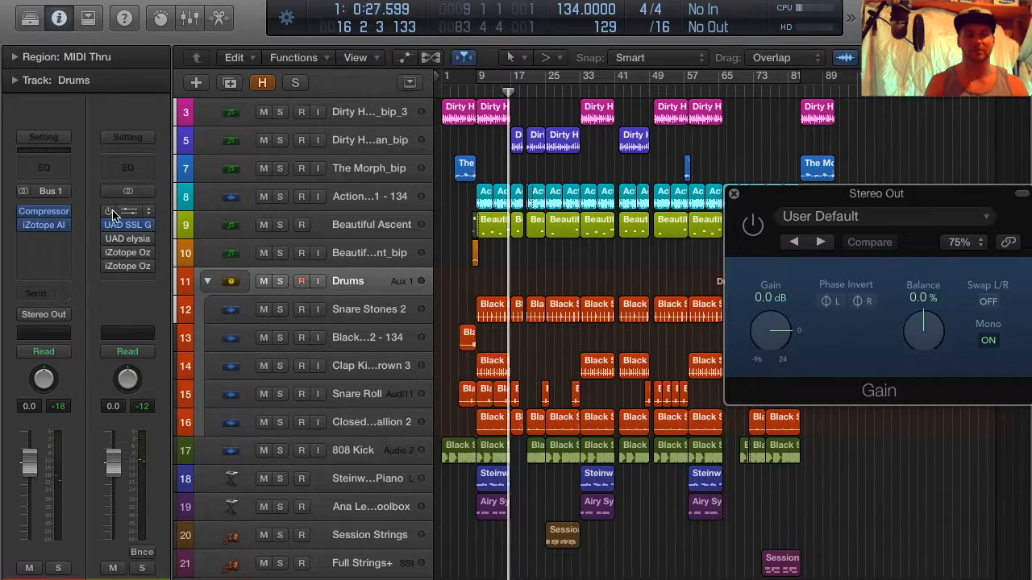
{"action": "left_click_drag", "start_coordinate": [838, 198], "coordinate": [697, 170]}
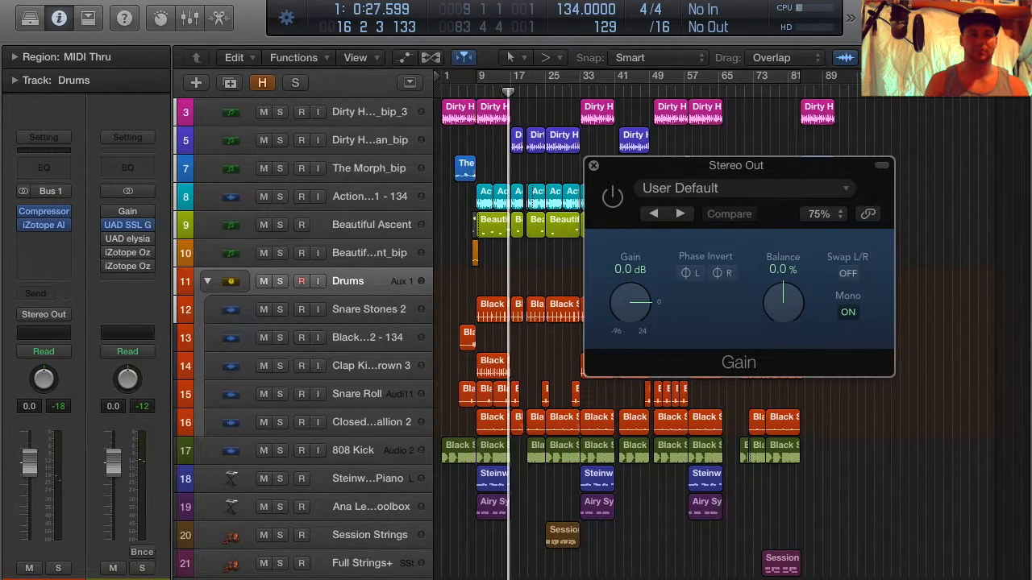
{"action": "left_click", "coordinate": [881, 165]}
{"action": "left_click_drag", "start_coordinate": [103, 213], "coordinate": [125, 224]}
{"action": "left_click", "coordinate": [850, 262]}
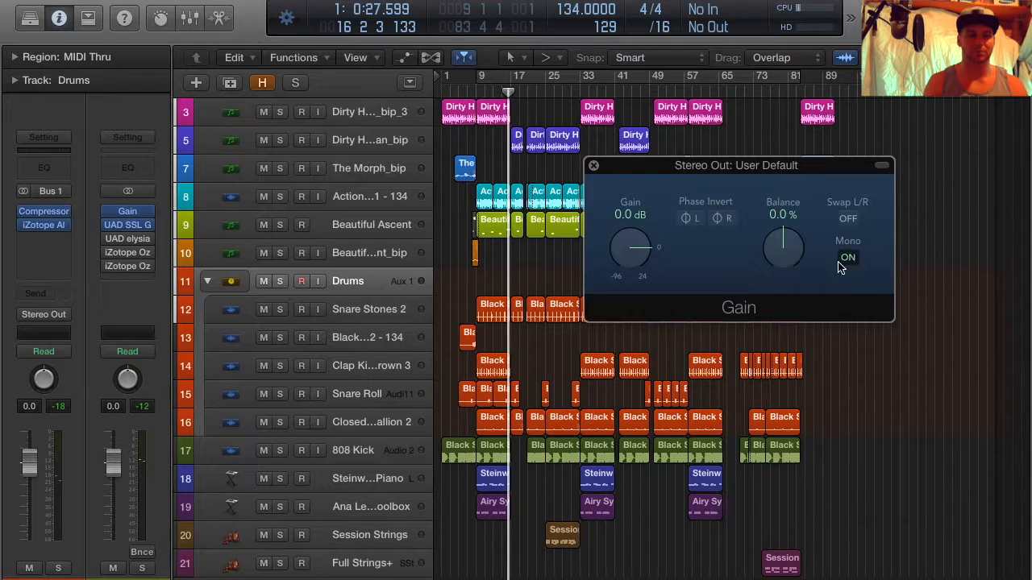
{"action": "left_click", "coordinate": [853, 263]}
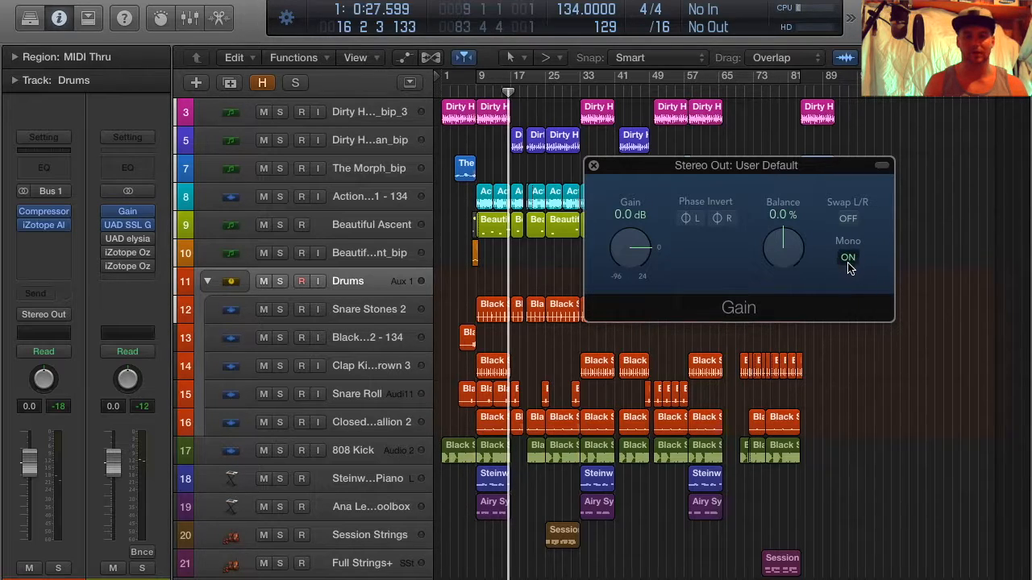
{"action": "left_click", "coordinate": [594, 165]}
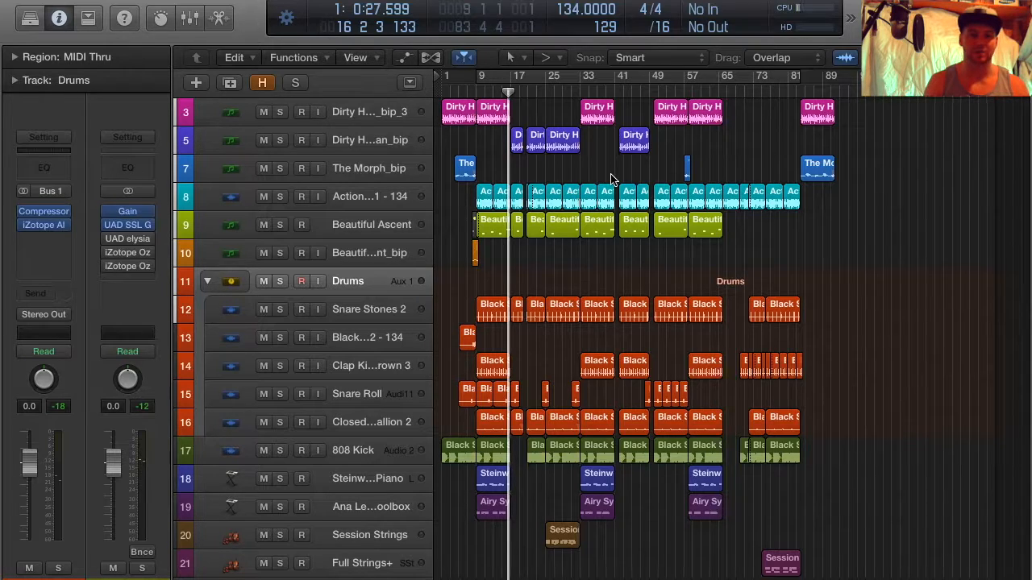
Review the Mono setting of the Stereo Out's Gain plug-in once more and close its window
{"action": "mouse_move", "coordinate": [131, 213]}
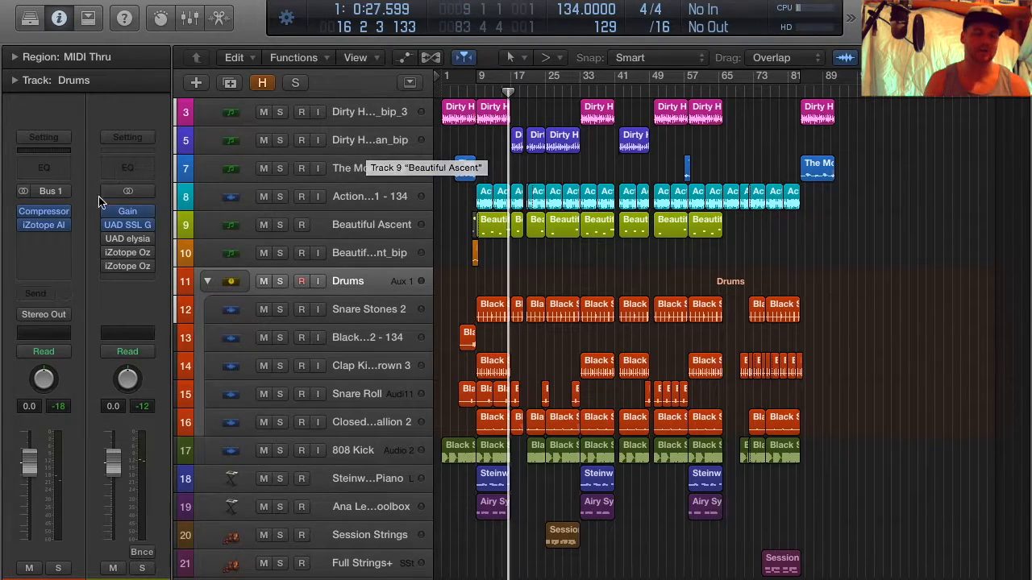
{"action": "left_click", "coordinate": [125, 214]}
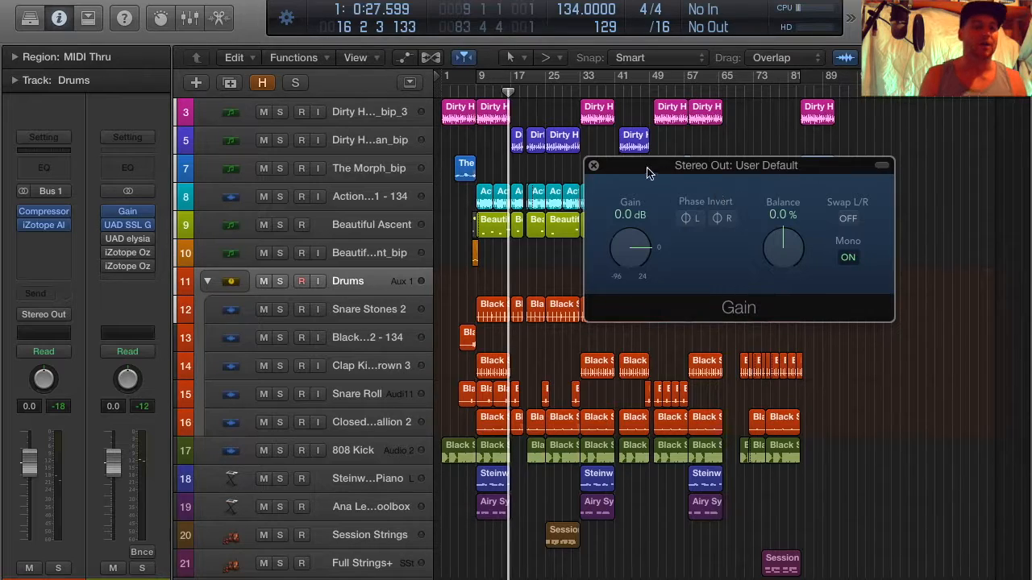
{"action": "left_click", "coordinate": [593, 166]}
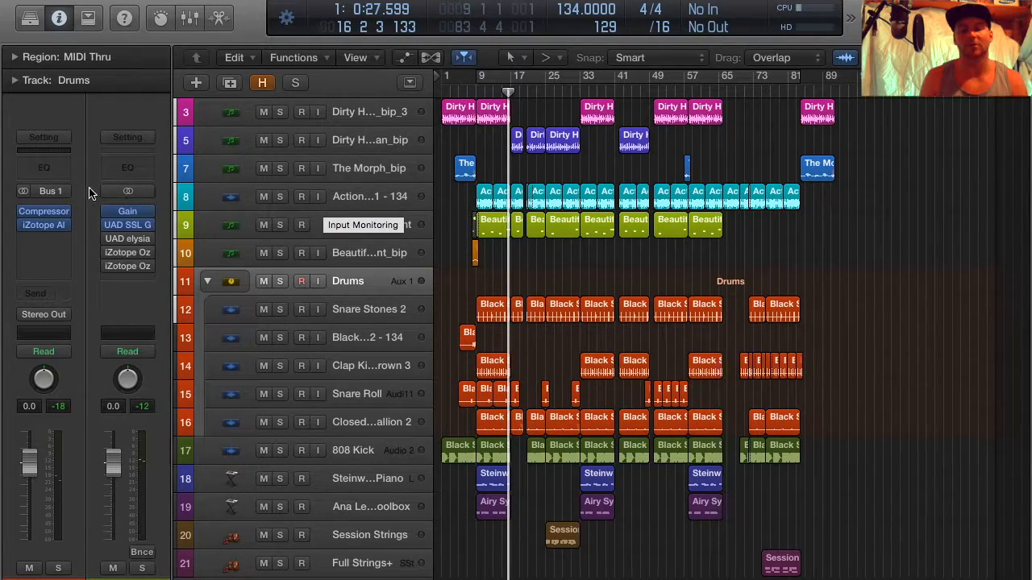
Examine the UAD SSL G Bus Compressor's threshold, attack, release, ratio and make-up settings on the Stereo Out, closing it after each viewing
{"action": "mouse_move", "coordinate": [127, 227]}
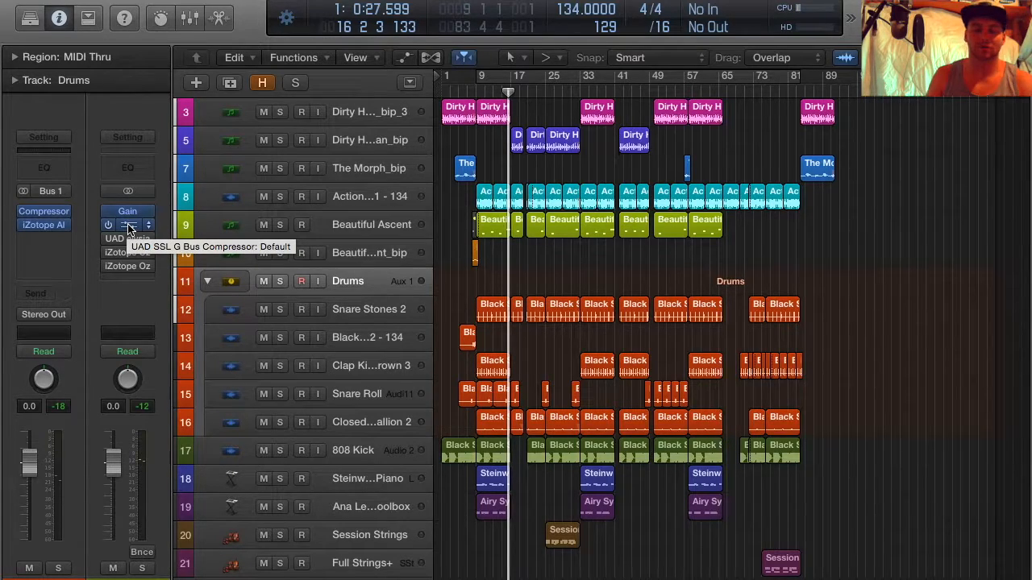
{"action": "left_click", "coordinate": [128, 227]}
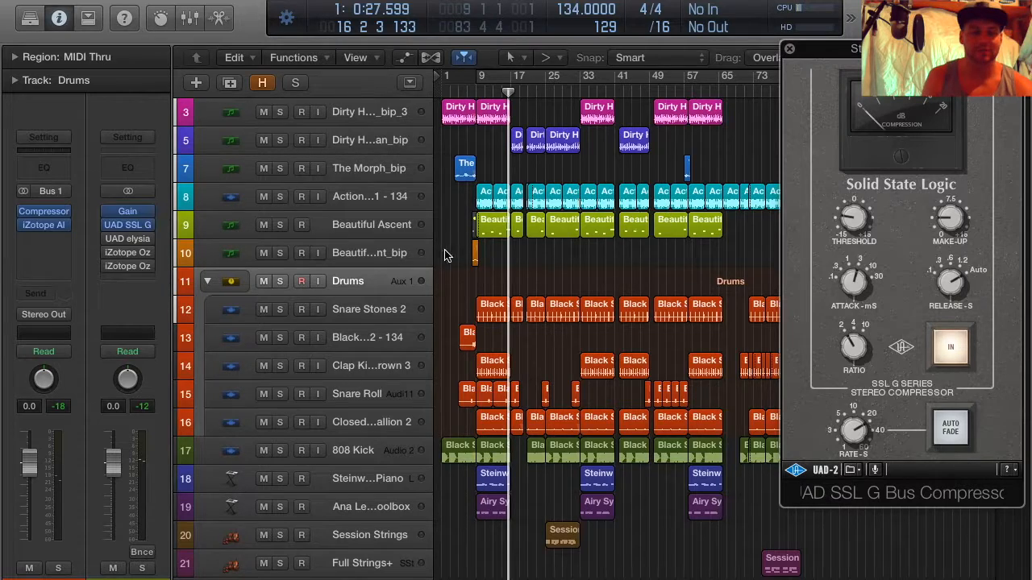
{"action": "left_click_drag", "start_coordinate": [948, 53], "coordinate": [778, 26]}
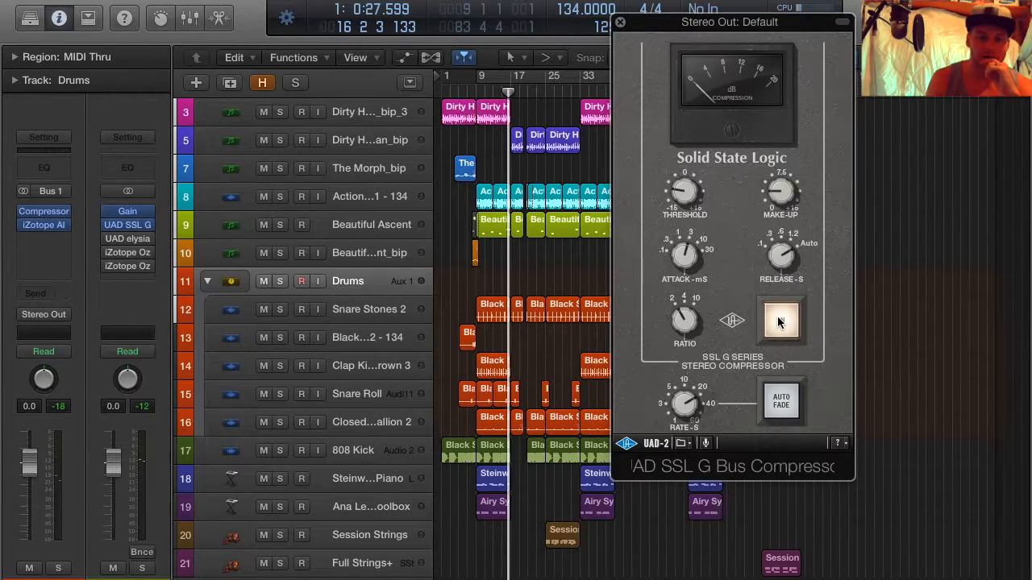
{"action": "left_click", "coordinate": [620, 28]}
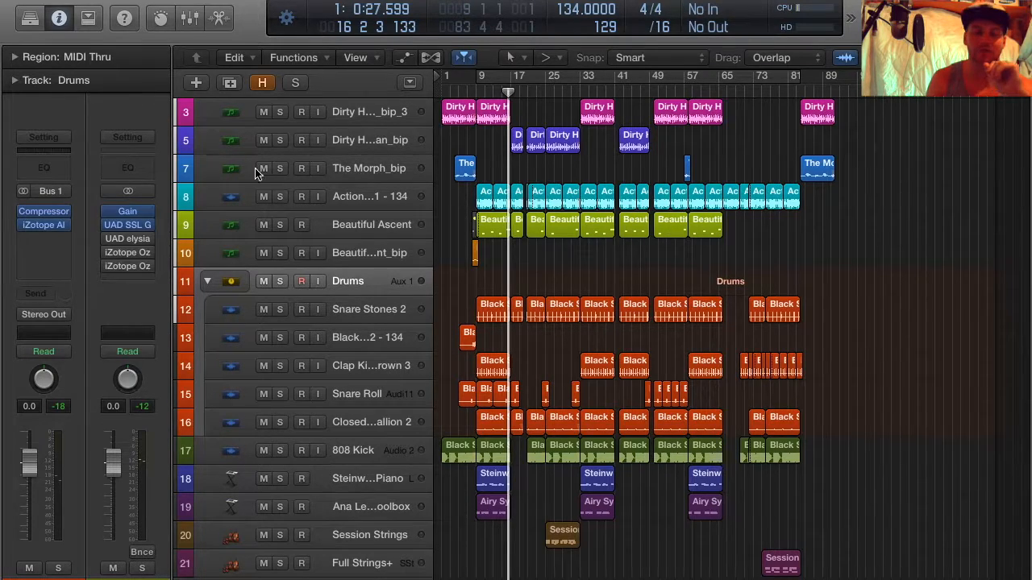
{"action": "mouse_move", "coordinate": [127, 217]}
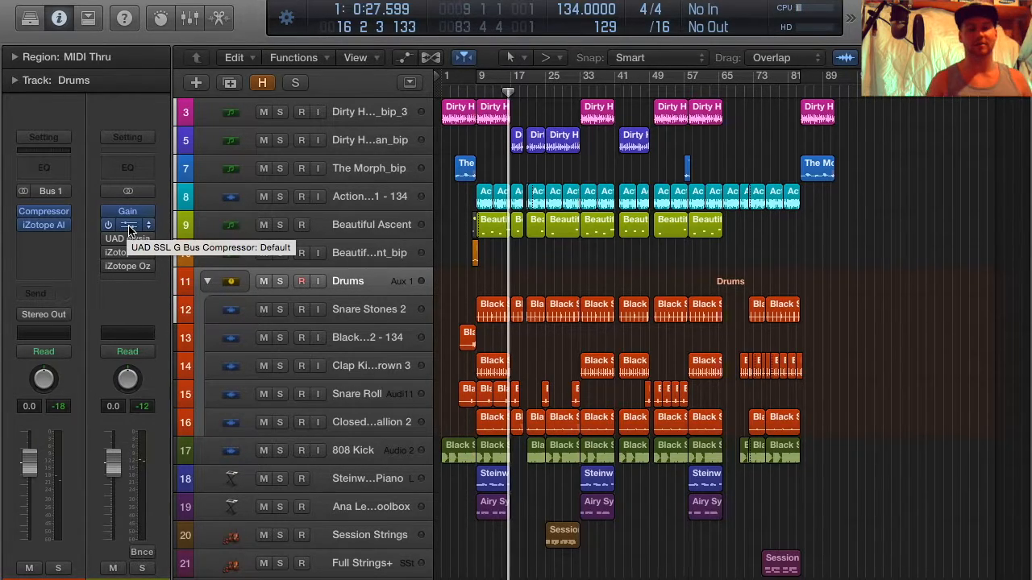
{"action": "left_click", "coordinate": [130, 229]}
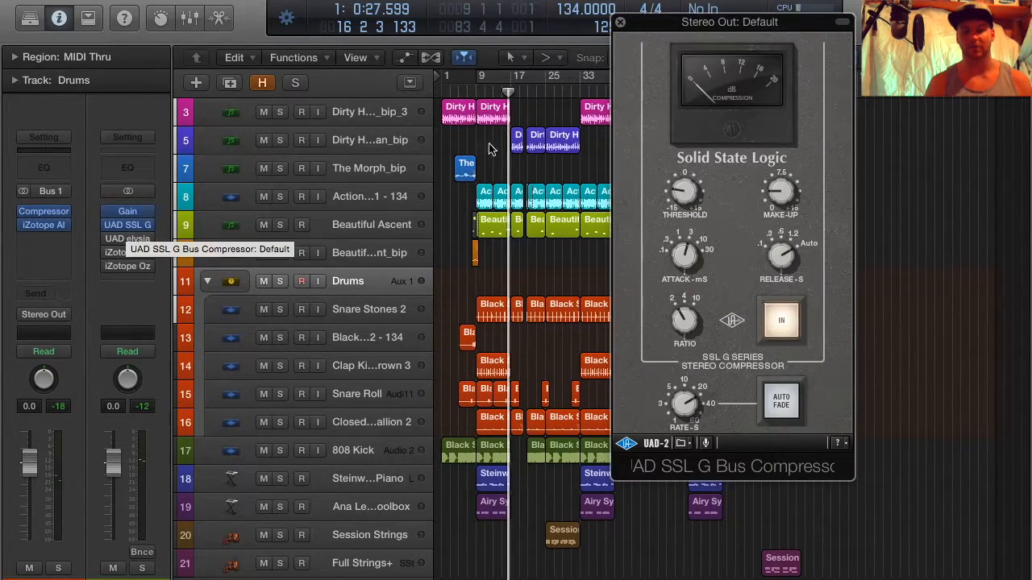
{"action": "left_click", "coordinate": [621, 26]}
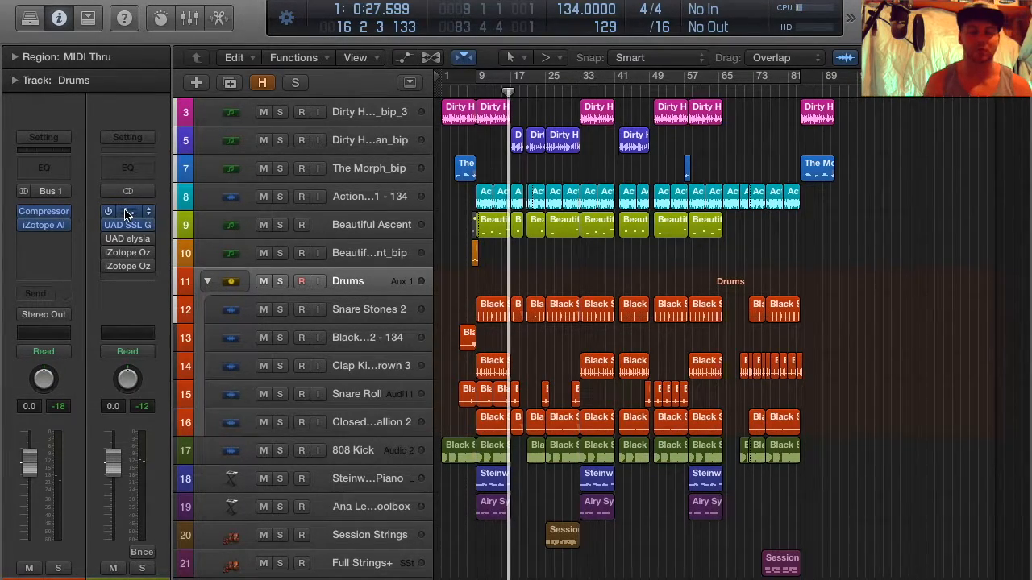
Enable the UAD elysia alpha master on the Stereo Out channel, open its interface and play the mix through it
{"action": "mouse_move", "coordinate": [130, 229]}
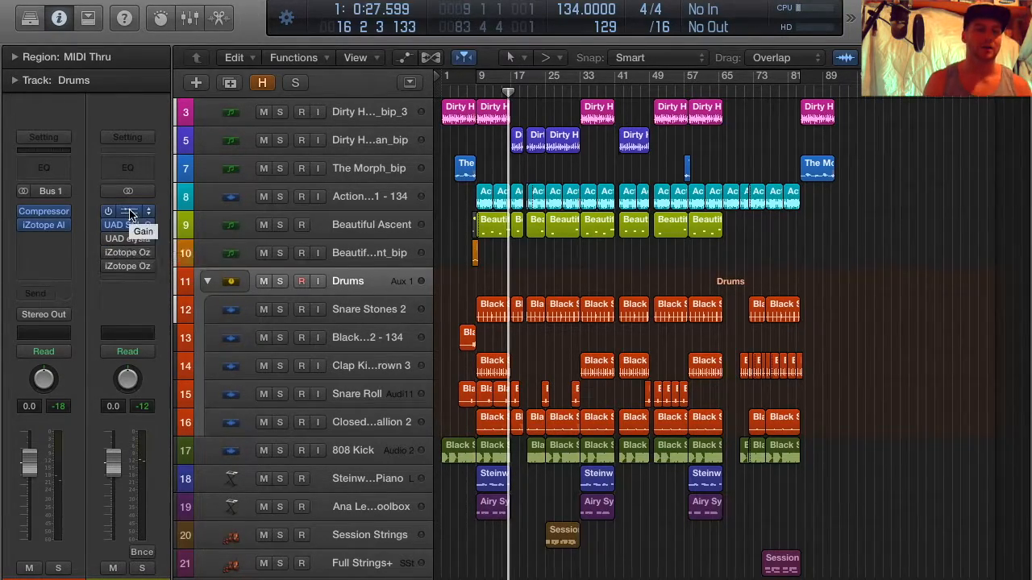
{"action": "left_click", "coordinate": [130, 238]}
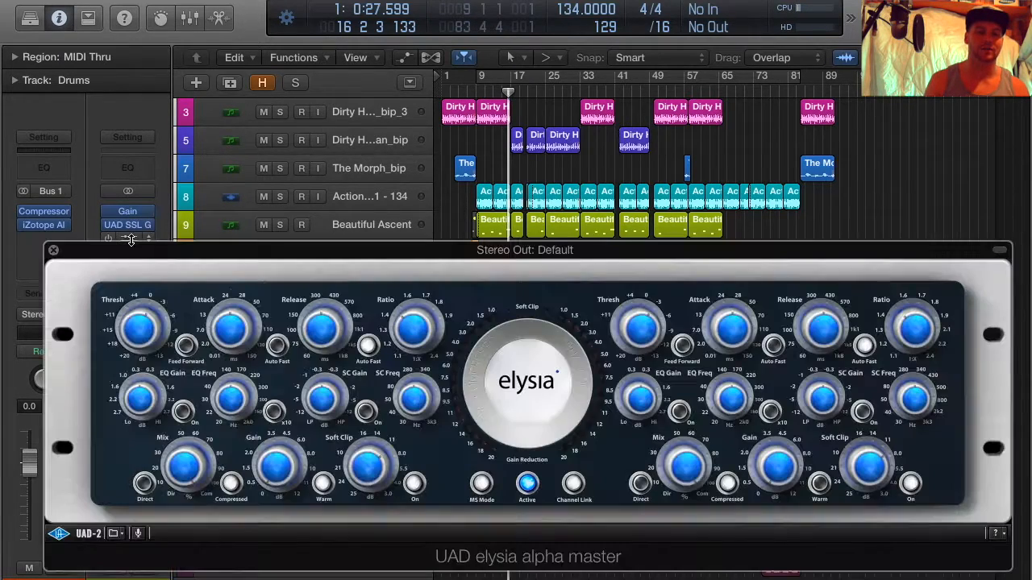
{"action": "left_click", "coordinate": [53, 251]}
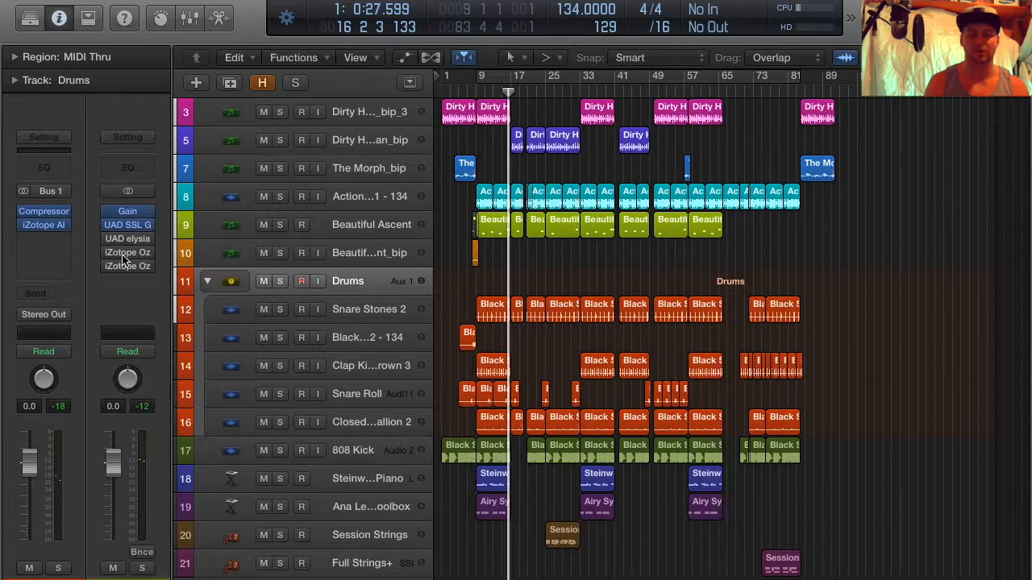
{"action": "left_click", "coordinate": [135, 244]}
{"action": "key", "text": "space"}
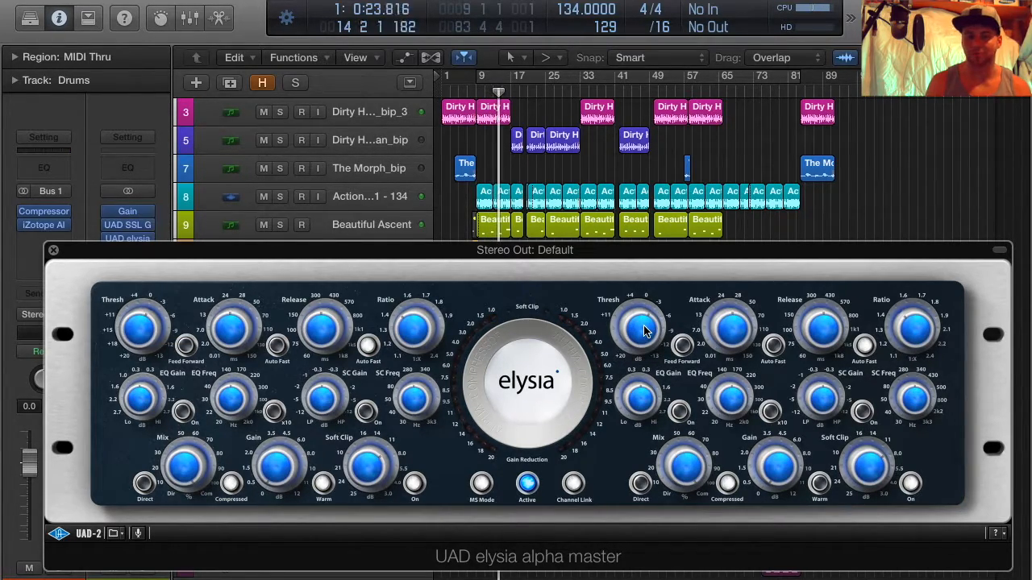
Examine the attack, release and gain controls of the elysia alpha master's second channel
{"action": "mouse_move", "coordinate": [733, 327]}
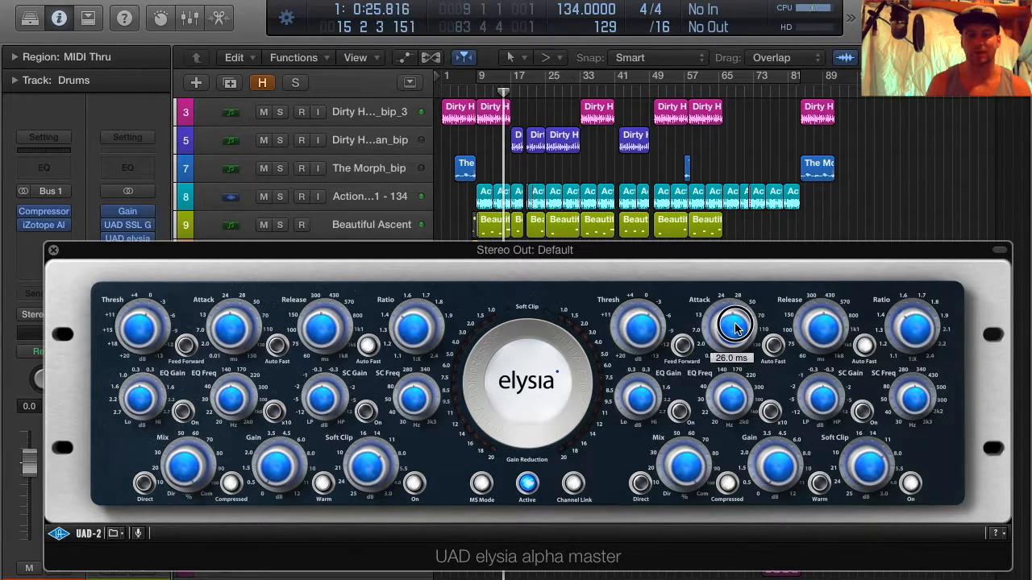
{"action": "mouse_move", "coordinate": [818, 328]}
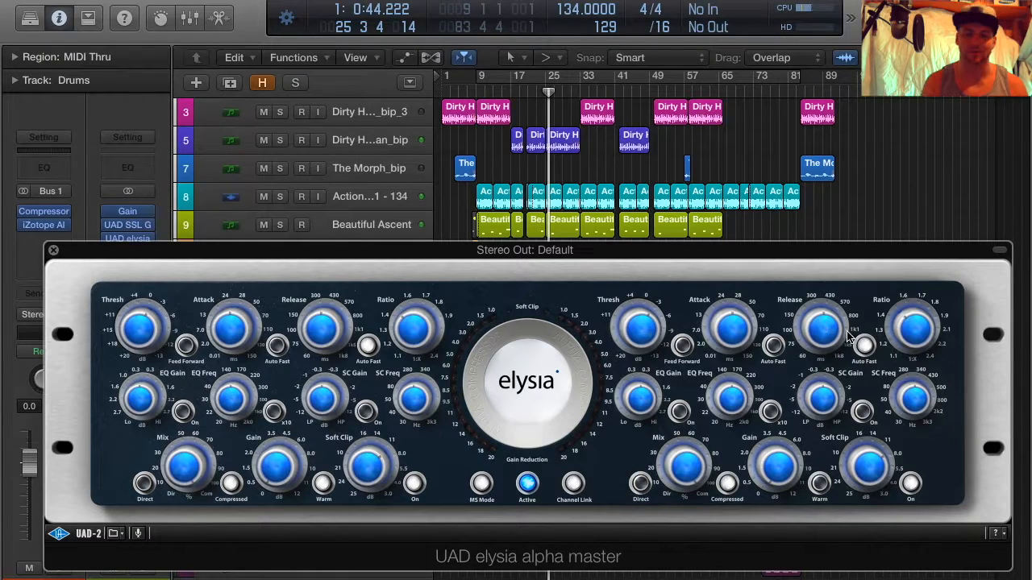
{"action": "left_click", "coordinate": [816, 328]}
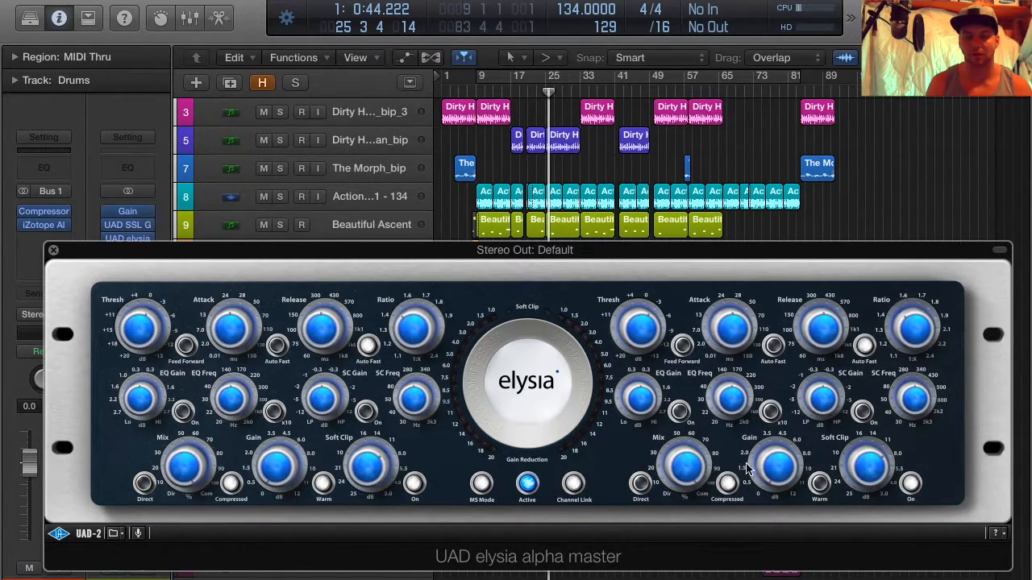
{"action": "left_click", "coordinate": [787, 470]}
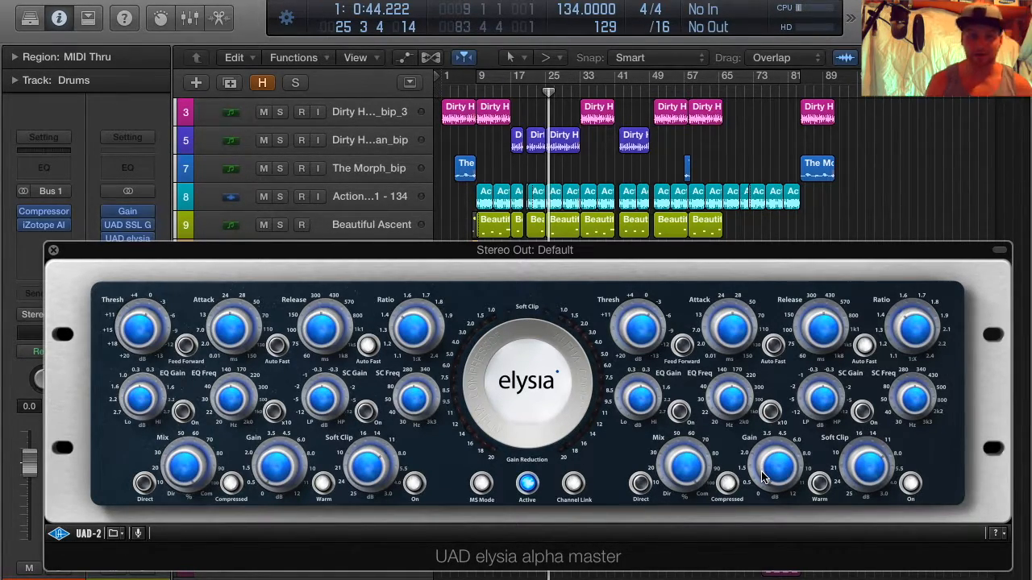
Reposition the elysia alpha master window, check the second channel's Mix amount, and close the plug-in
{"action": "left_click_drag", "start_coordinate": [80, 257], "coordinate": [305, 175]}
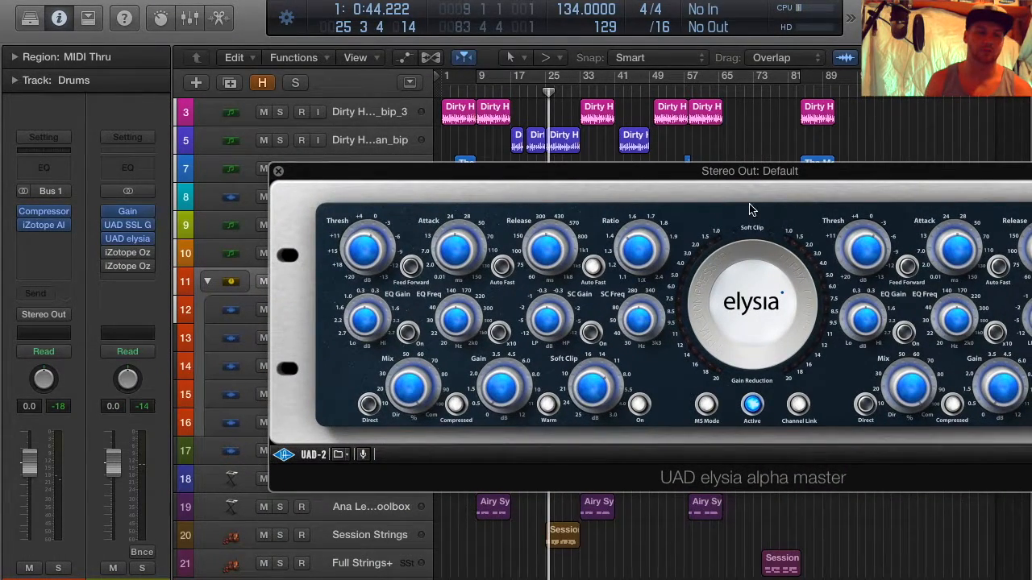
{"action": "left_click_drag", "start_coordinate": [745, 176], "coordinate": [556, 153]}
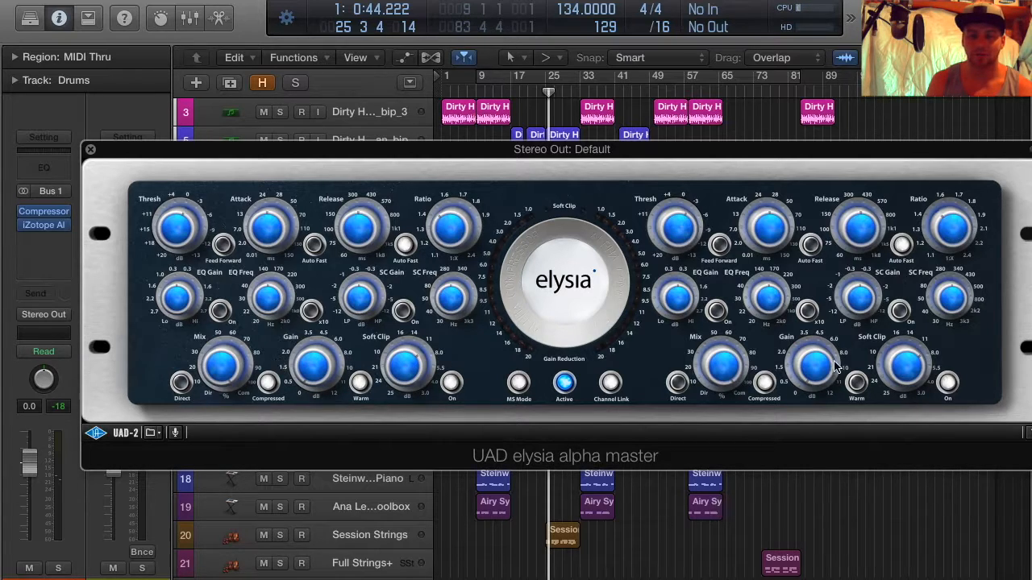
{"action": "left_click", "coordinate": [722, 362]}
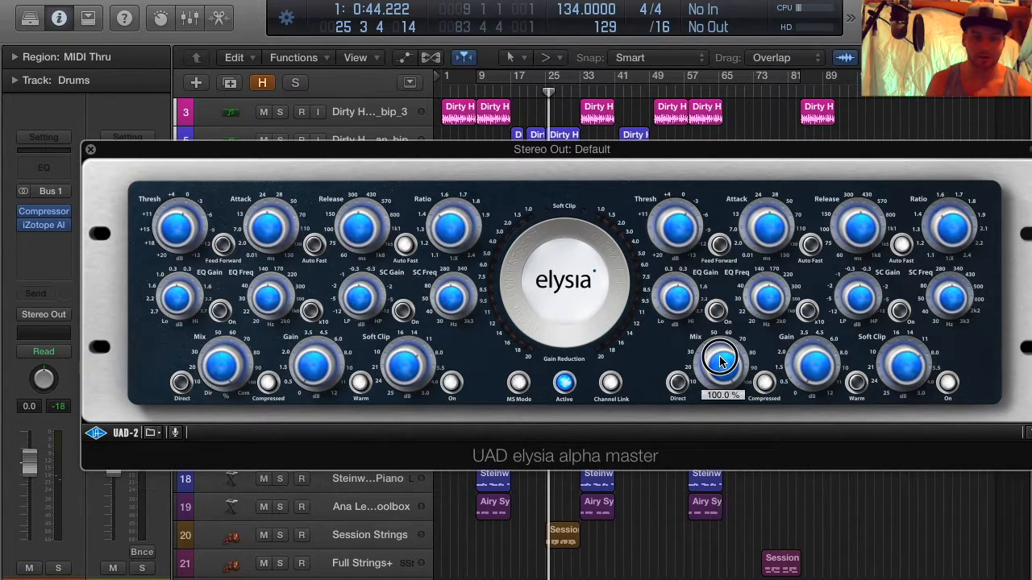
{"action": "left_click", "coordinate": [91, 150]}
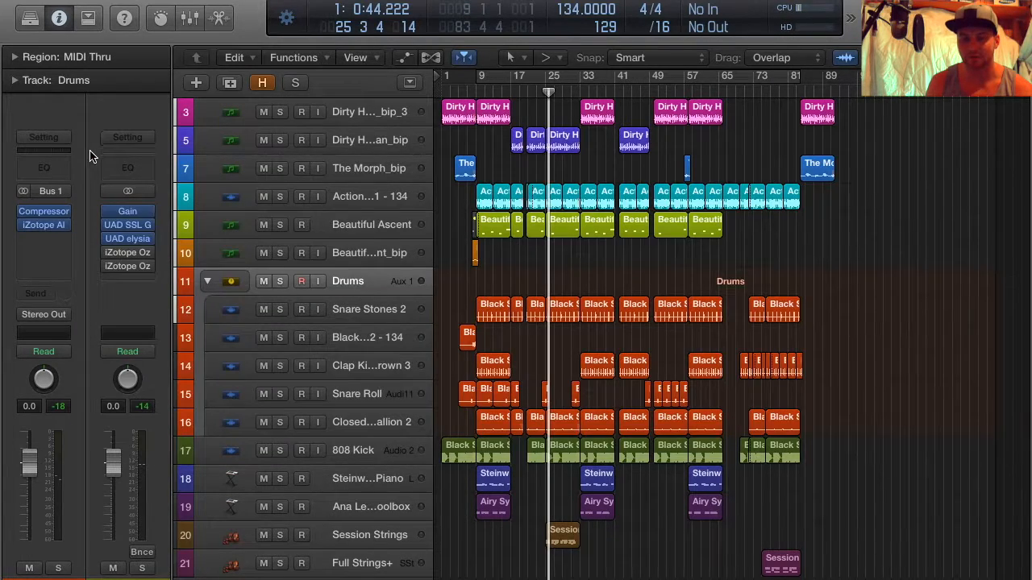
Take another look at the elysia alpha master, close it, and bypass the Gain plug-in on the Stereo Out channel
{"action": "left_click", "coordinate": [127, 239]}
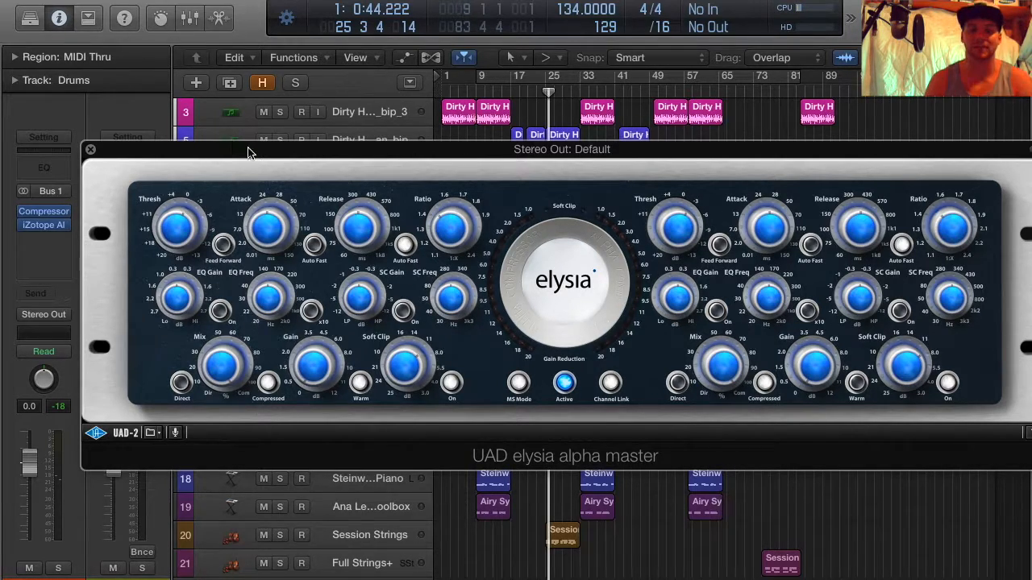
{"action": "left_click_drag", "start_coordinate": [260, 153], "coordinate": [221, 150]}
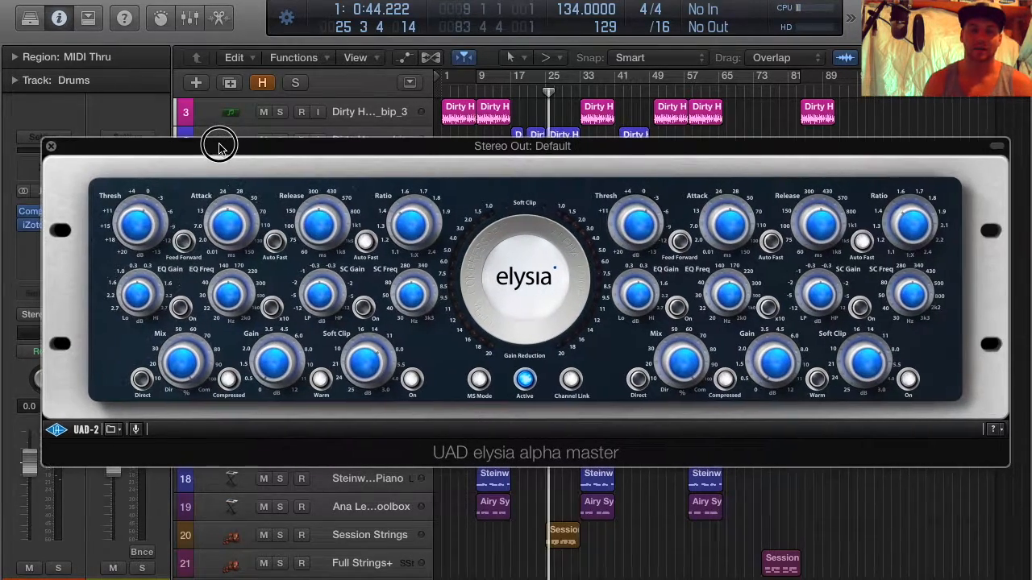
{"action": "left_click", "coordinate": [51, 148]}
{"action": "mouse_move", "coordinate": [137, 253]}
{"action": "left_mouse_down"}
{"action": "mouse_move", "coordinate": [108, 213]}
{"action": "mouse_move", "coordinate": [133, 243]}
{"action": "left_mouse_up"}
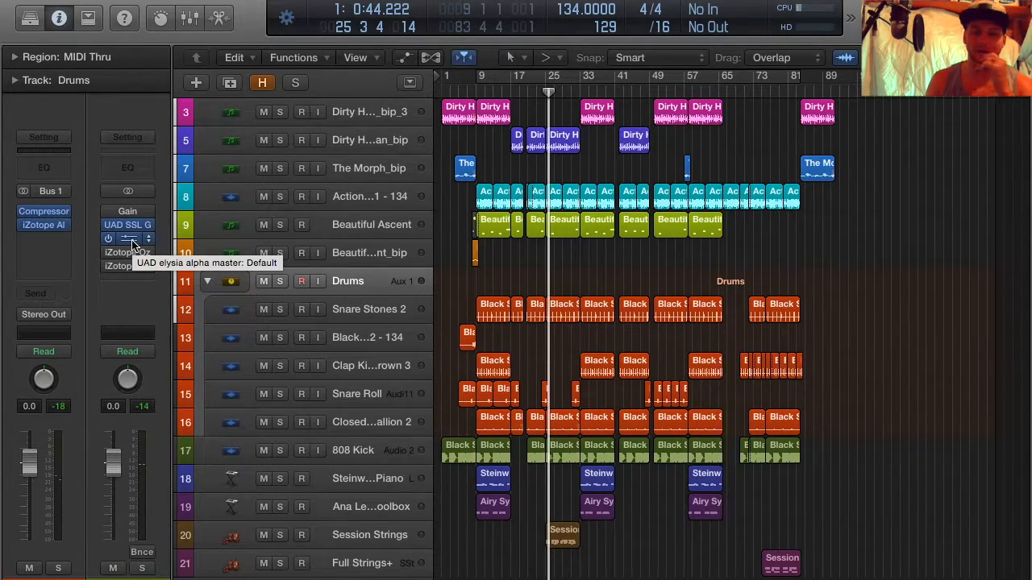
View the UAD SSL G Bus Compressor and the elysia alpha master together, and close both plug-ins
{"action": "left_click", "coordinate": [131, 228]}
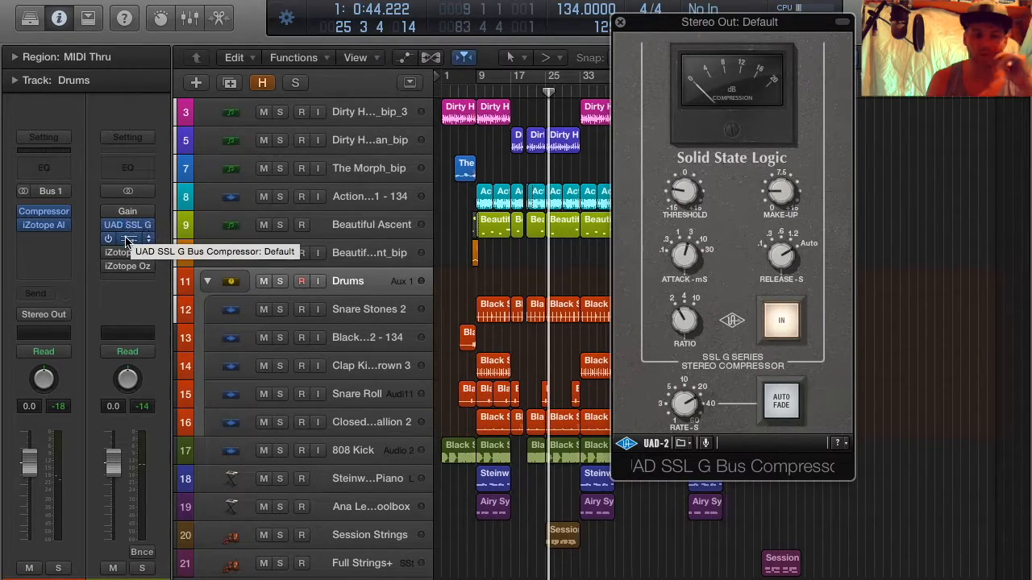
{"action": "left_click", "coordinate": [129, 240]}
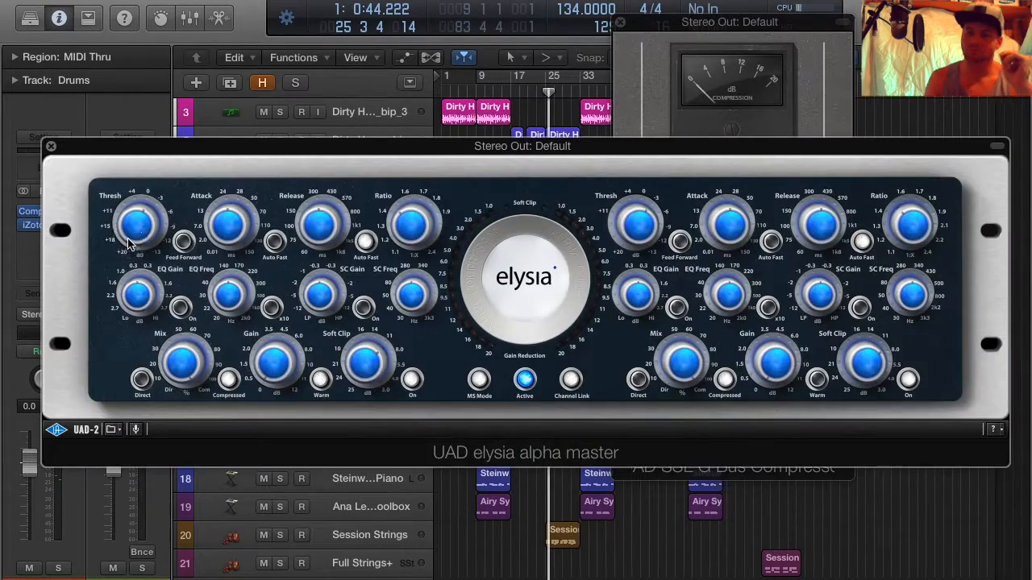
{"action": "left_click", "coordinate": [51, 147]}
{"action": "left_click", "coordinate": [619, 22]}
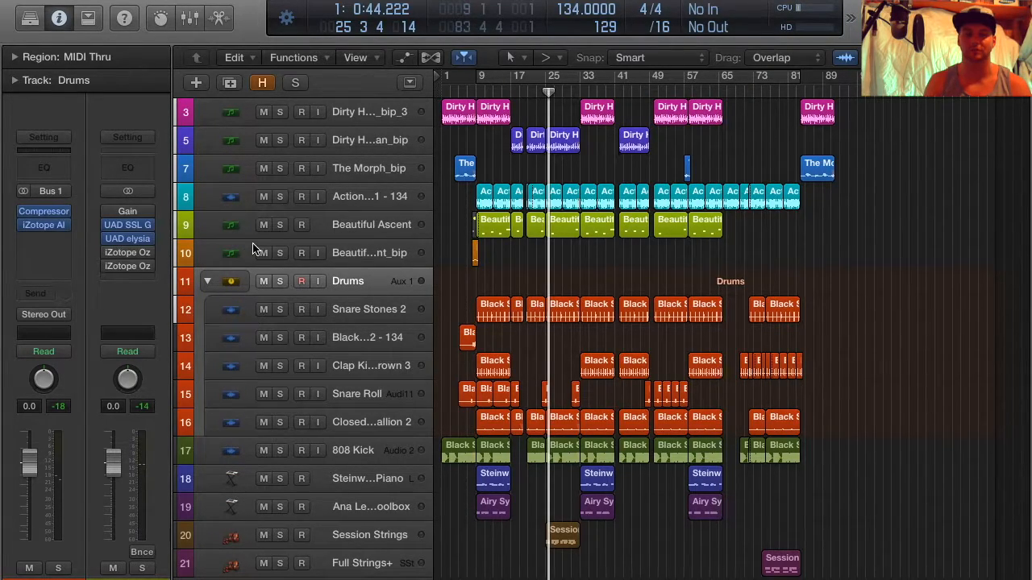
Solo the Beautiful Ascent track with bars 9 to 17 as the cycle range and inspect its Alchemy preset settings
{"action": "left_click", "coordinate": [476, 91]}
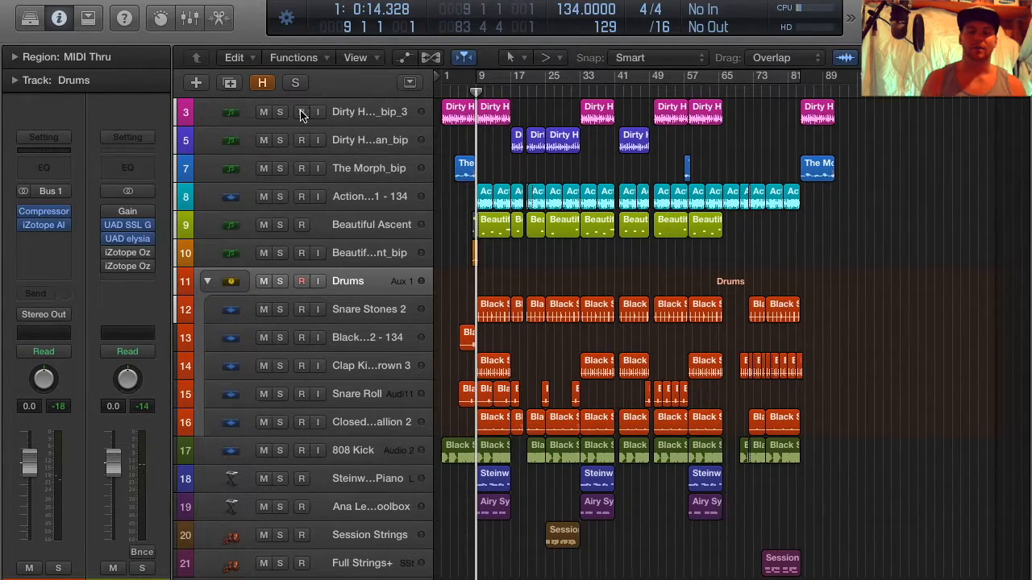
{"action": "left_click", "coordinate": [348, 224]}
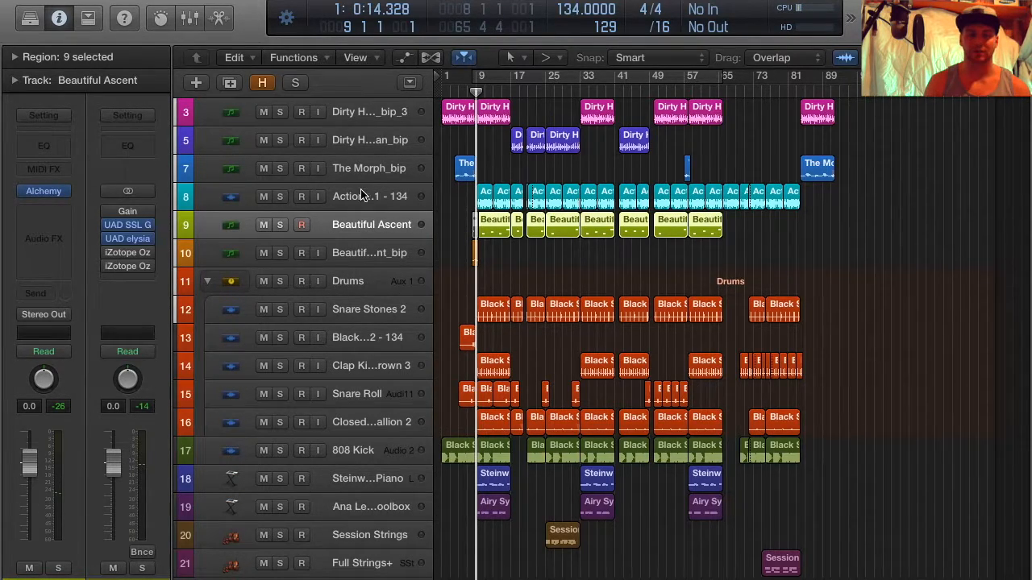
{"action": "left_click", "coordinate": [361, 195]}
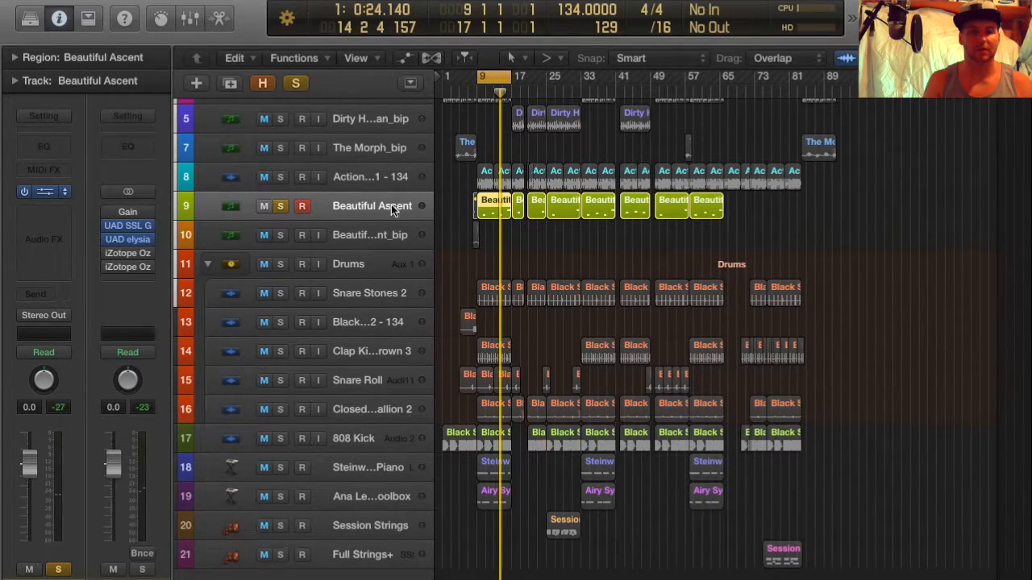
{"action": "key", "text": "v"}
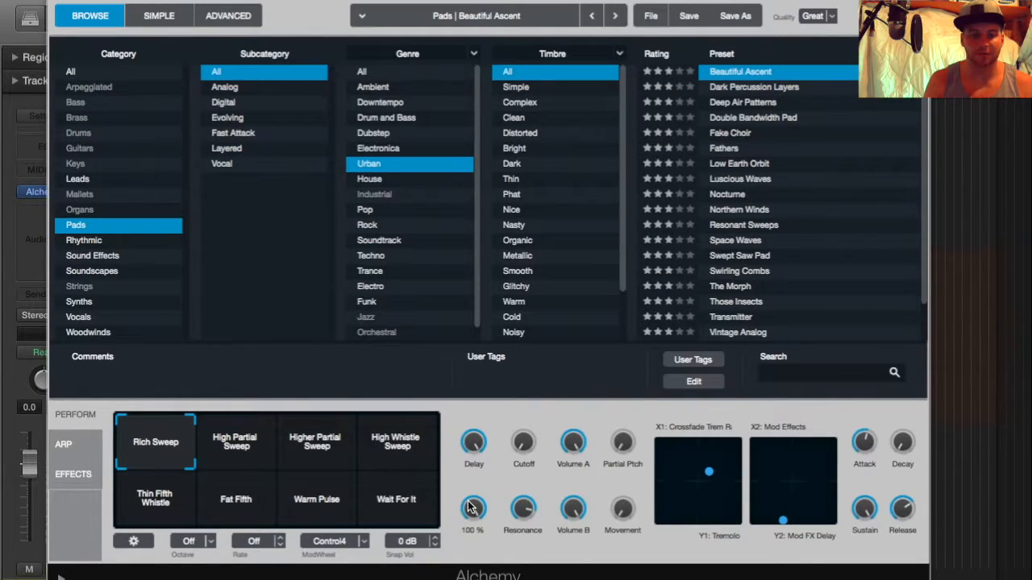
{"action": "mouse_move", "coordinate": [482, 435]}
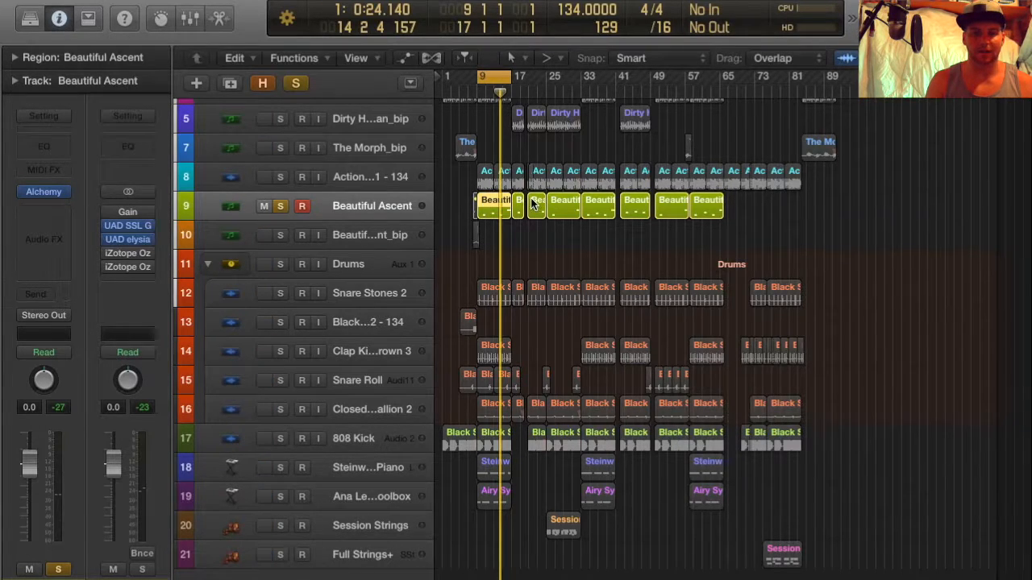
Play the soloed Beautiful Ascent region from bar 8 while examining its MIDI notes up close, and unsolo the track
{"action": "left_click", "coordinate": [520, 204]}
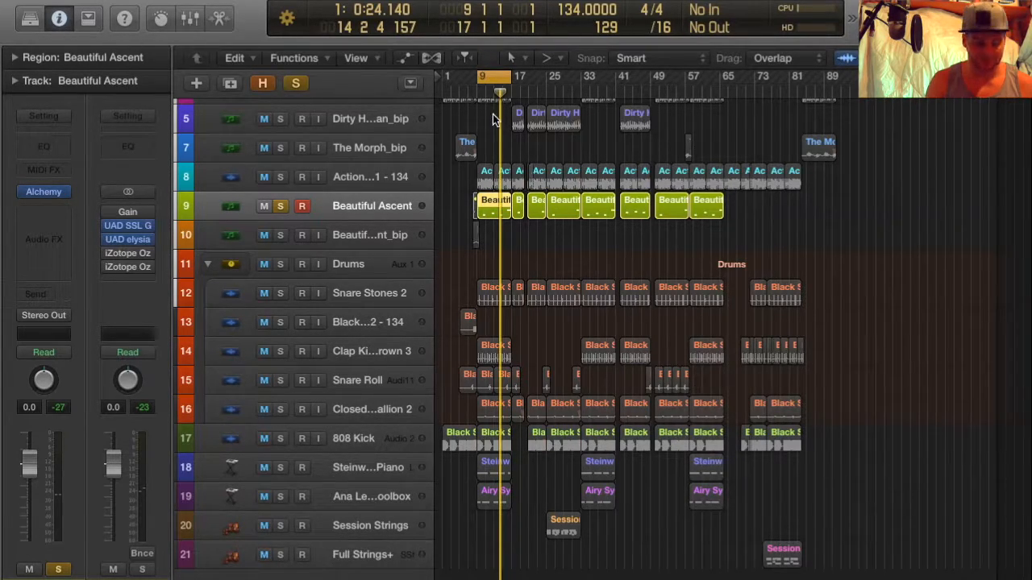
{"action": "key", "text": "super+Right"}
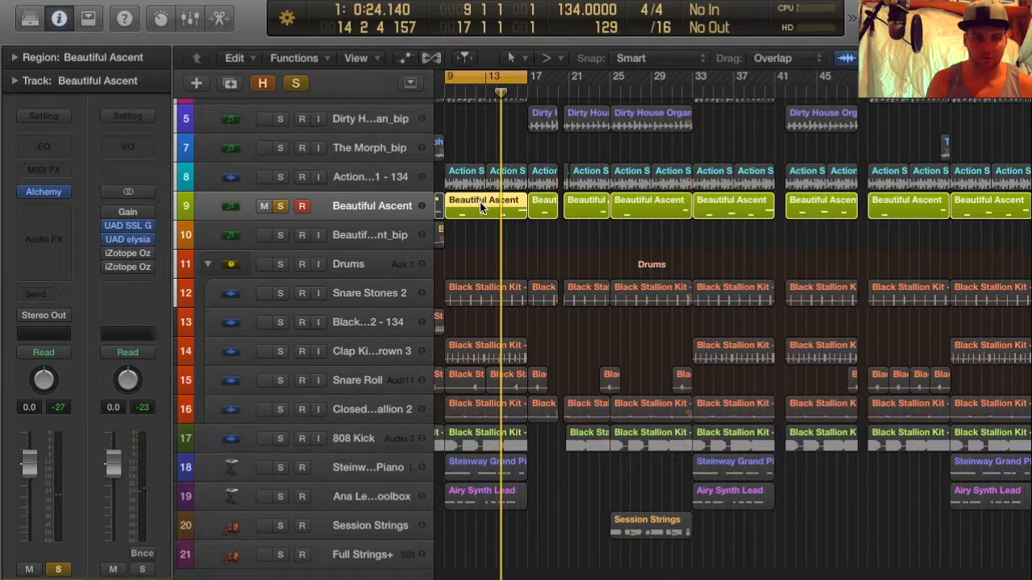
{"action": "key", "text": "space"}
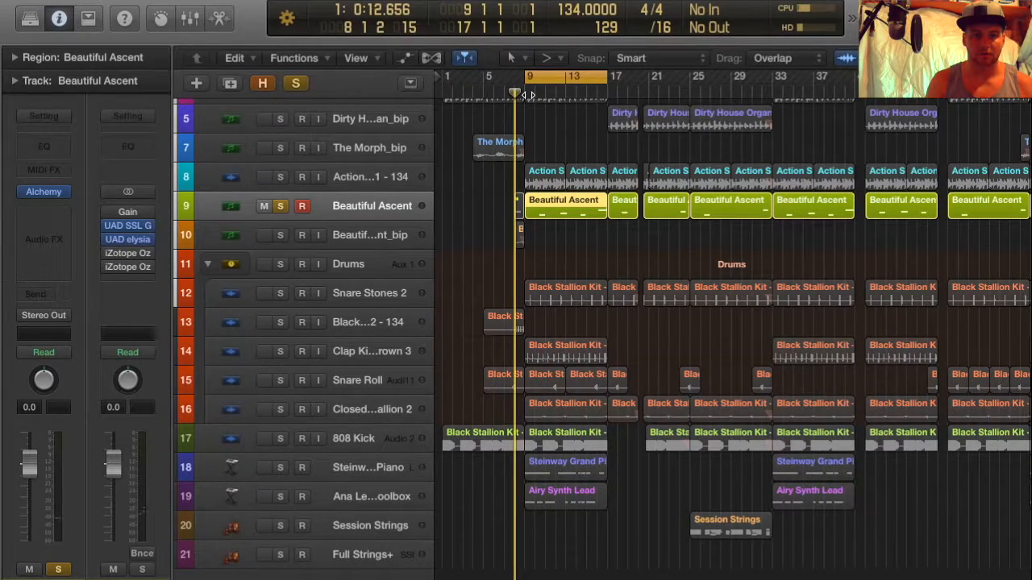
{"action": "key", "text": "z"}
{"action": "key", "text": "space"}
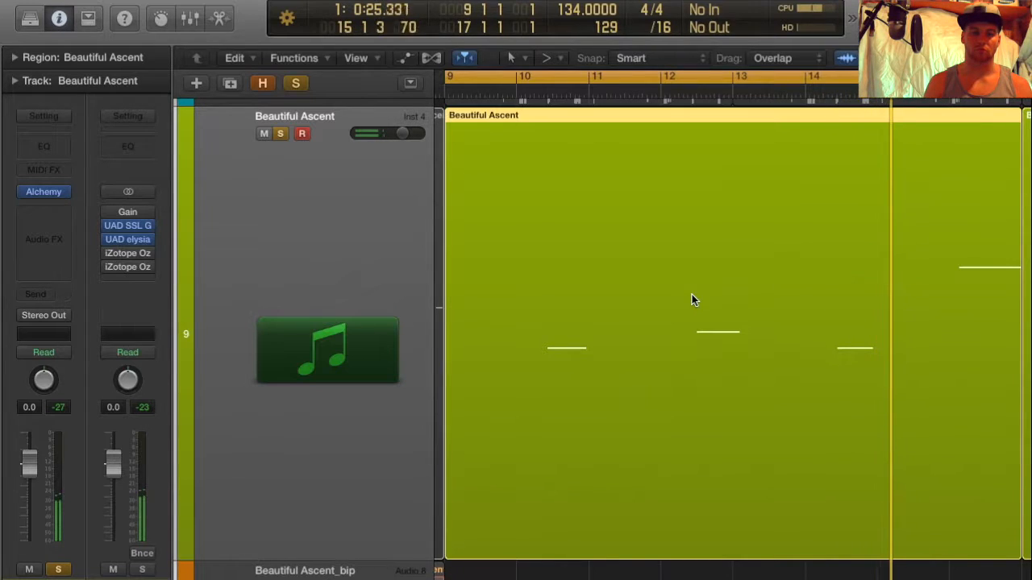
{"action": "scroll", "coordinate": [692, 299], "scroll_direction": "right", "scroll_amount": 5}
{"action": "scroll", "coordinate": [691, 300], "scroll_direction": "left", "scroll_amount": 2}
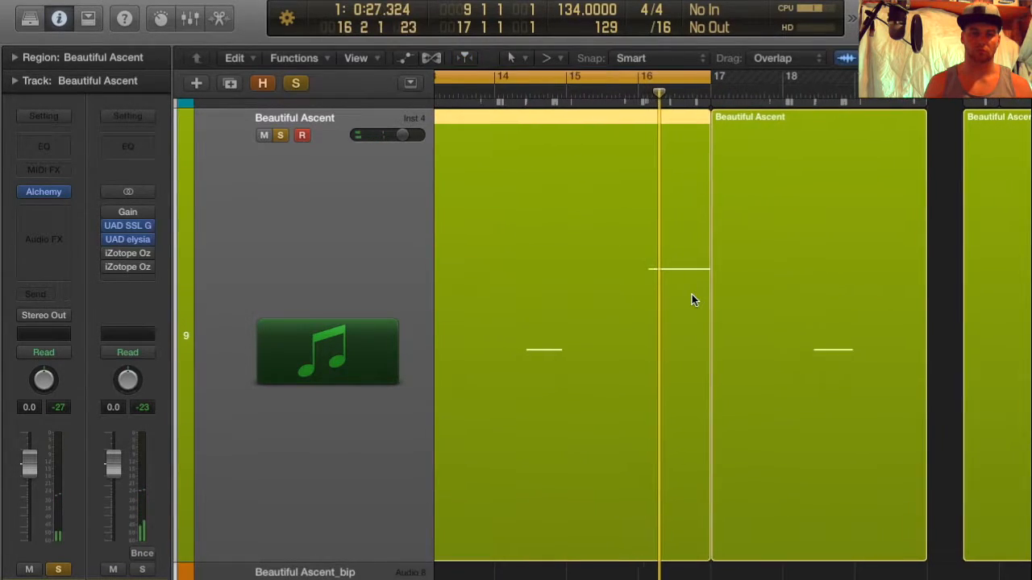
{"action": "key", "text": "z"}
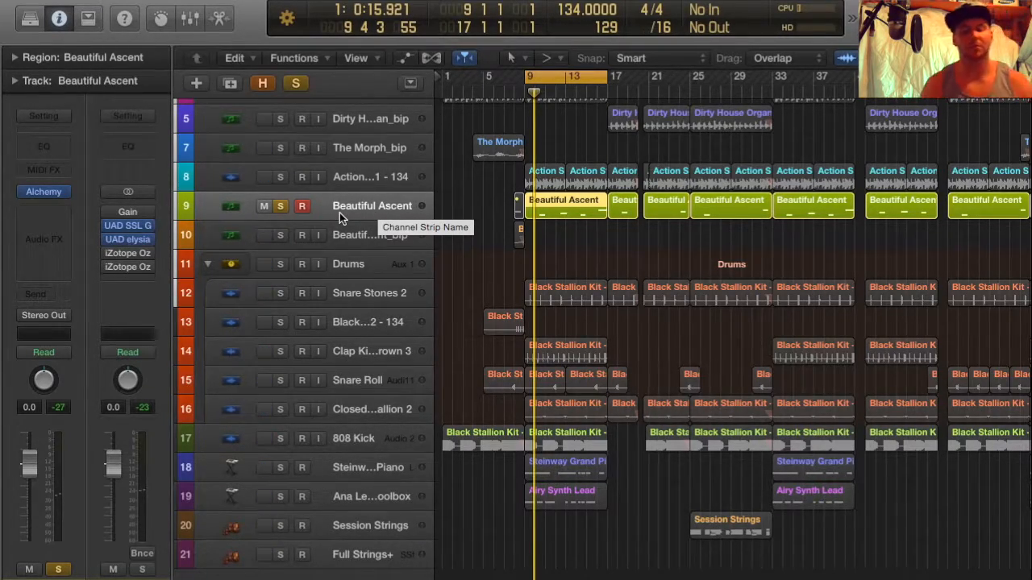
{"action": "left_click", "coordinate": [280, 206]}
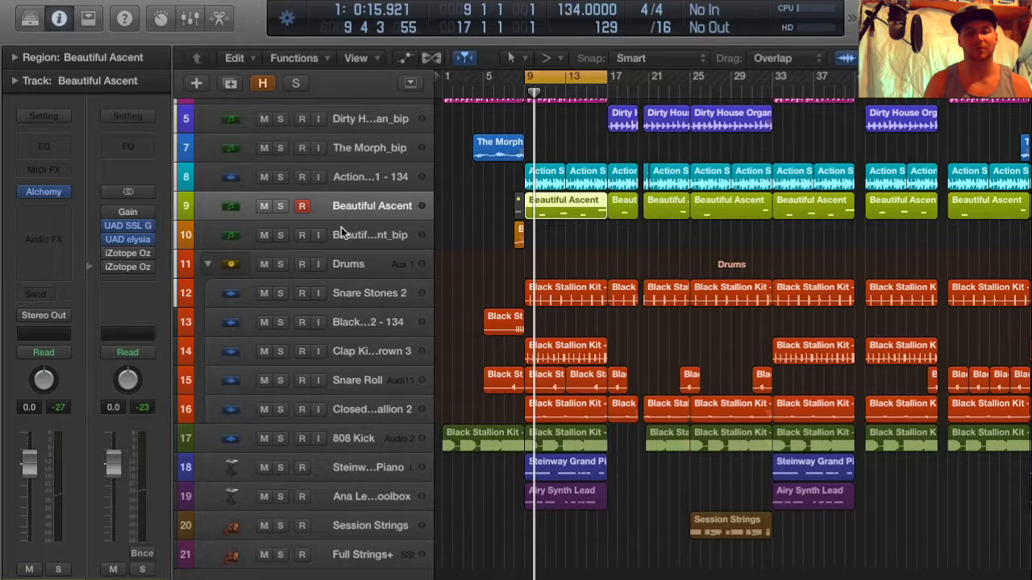
Place the playhead at bar 8 and select the muted Beautiful Ascent region above its bounced version on the Beautiful Ascent_bip track
{"action": "left_click", "coordinate": [343, 258]}
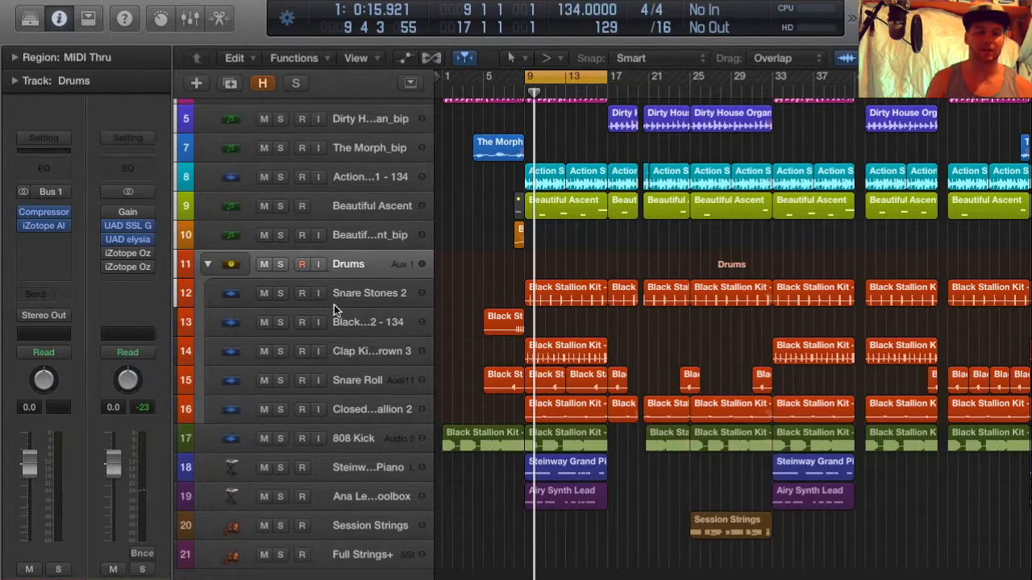
{"action": "left_click", "coordinate": [340, 232]}
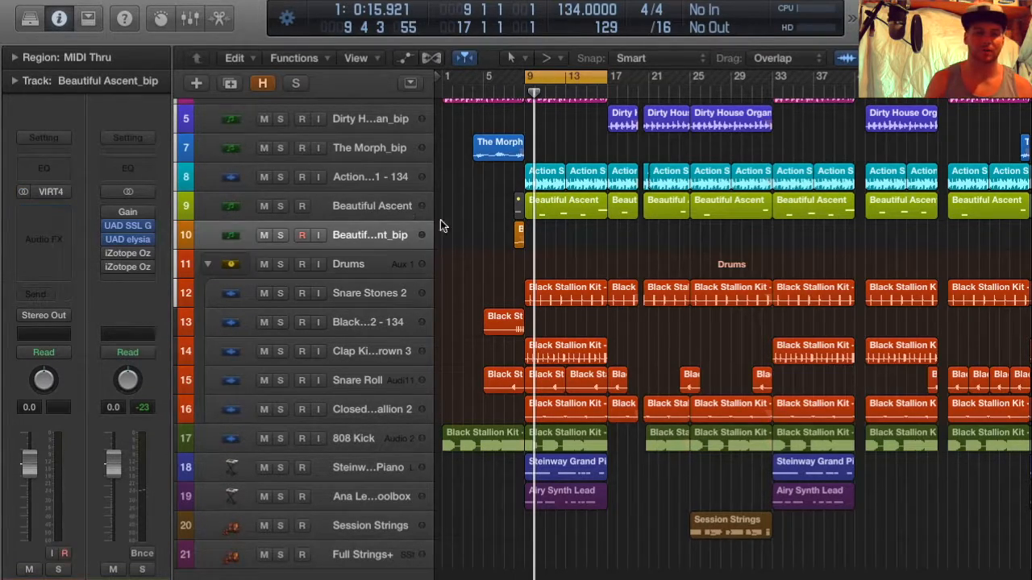
{"action": "left_click", "coordinate": [513, 89]}
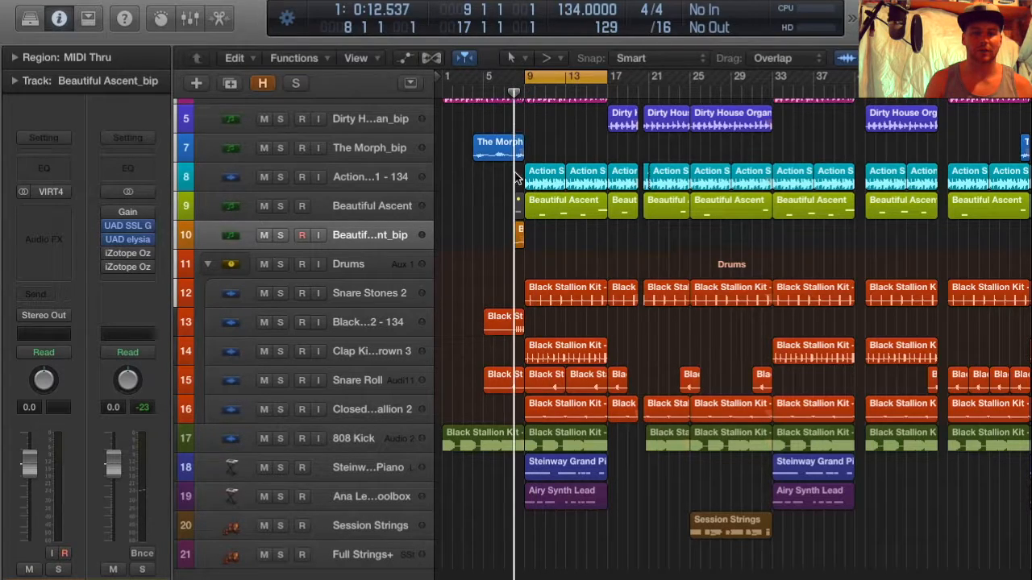
{"action": "key", "text": "super+Right"}
{"action": "key", "text": "super+Right"}
{"action": "key", "text": "super+Right"}
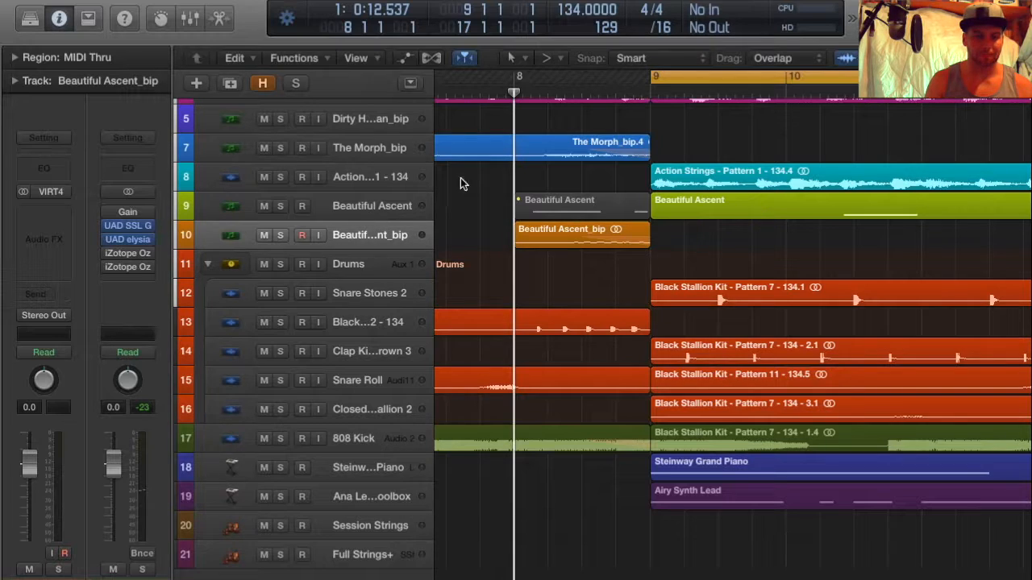
{"action": "left_click", "coordinate": [611, 208]}
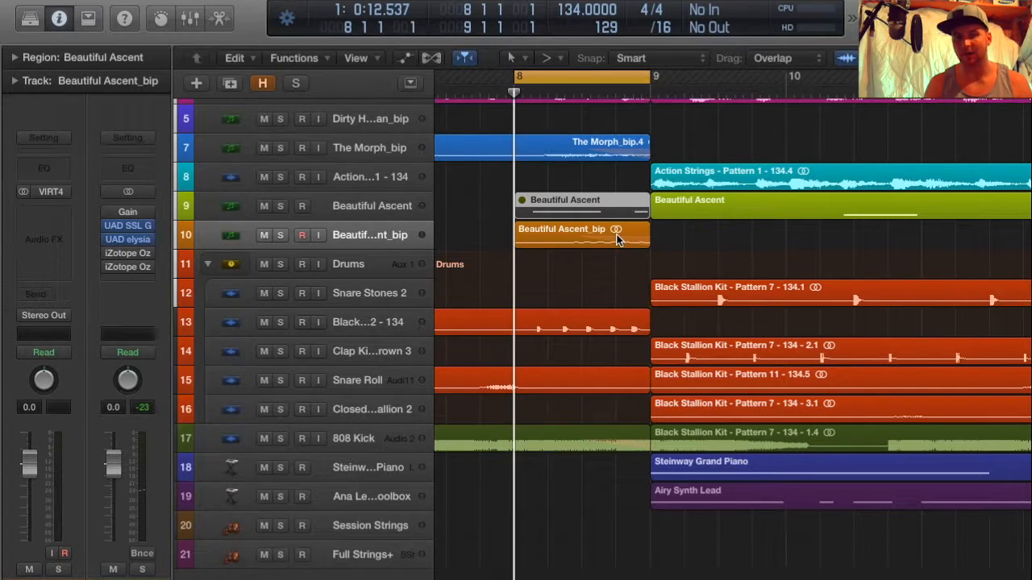
Assign the Fade Tool as the secondary tool and set the ending fade of the Beautiful Ascent_bip region to Slow Down
{"action": "right_click", "coordinate": [636, 243]}
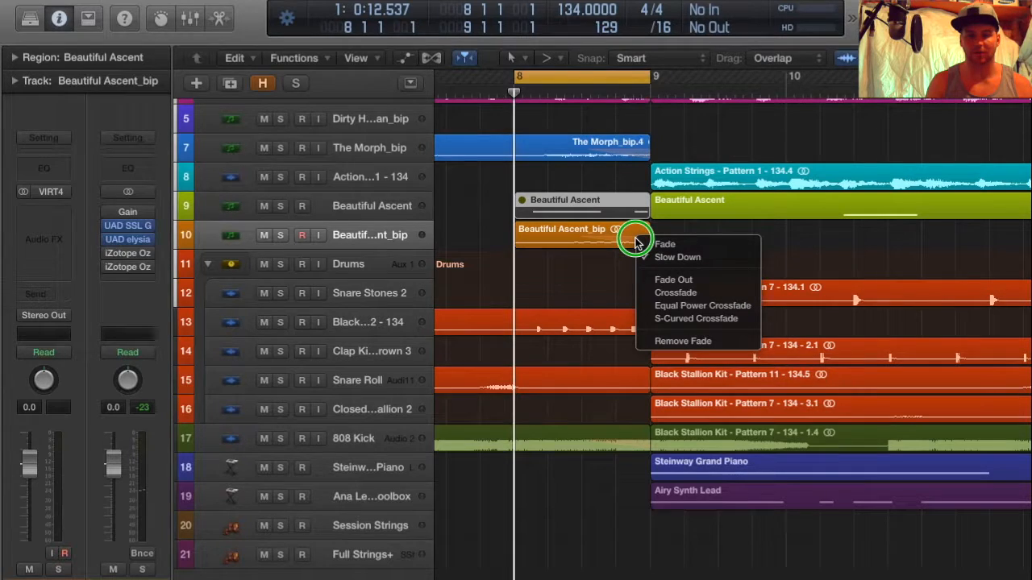
{"action": "left_click", "coordinate": [675, 257]}
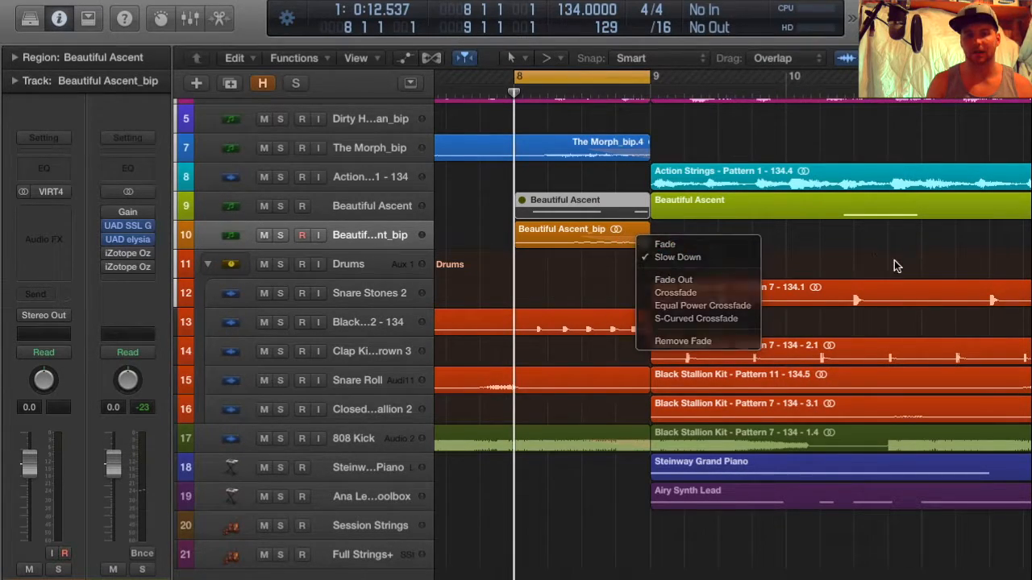
{"action": "left_click", "coordinate": [556, 59]}
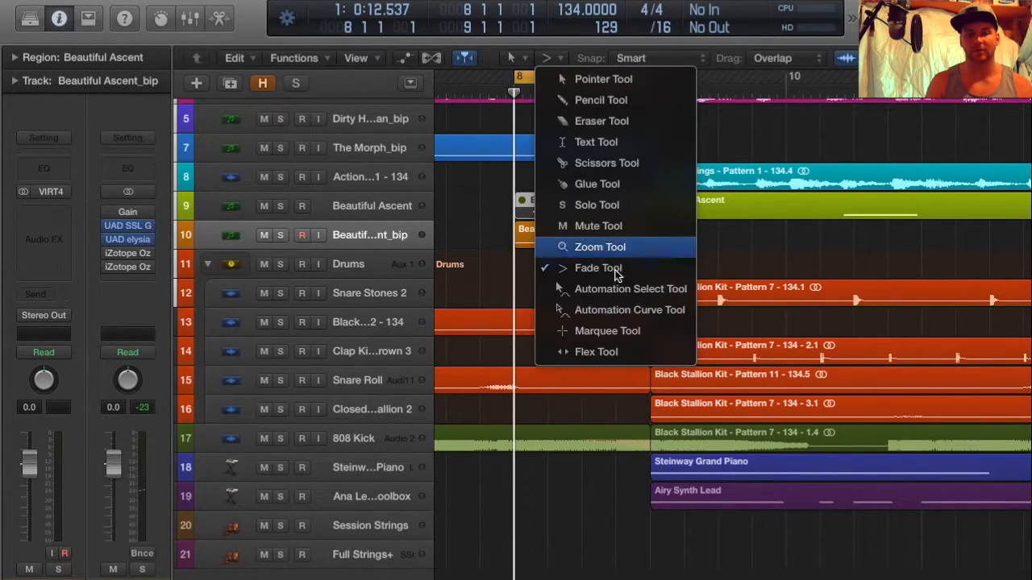
{"action": "left_click", "coordinate": [553, 59]}
{"action": "left_click", "coordinate": [553, 60]}
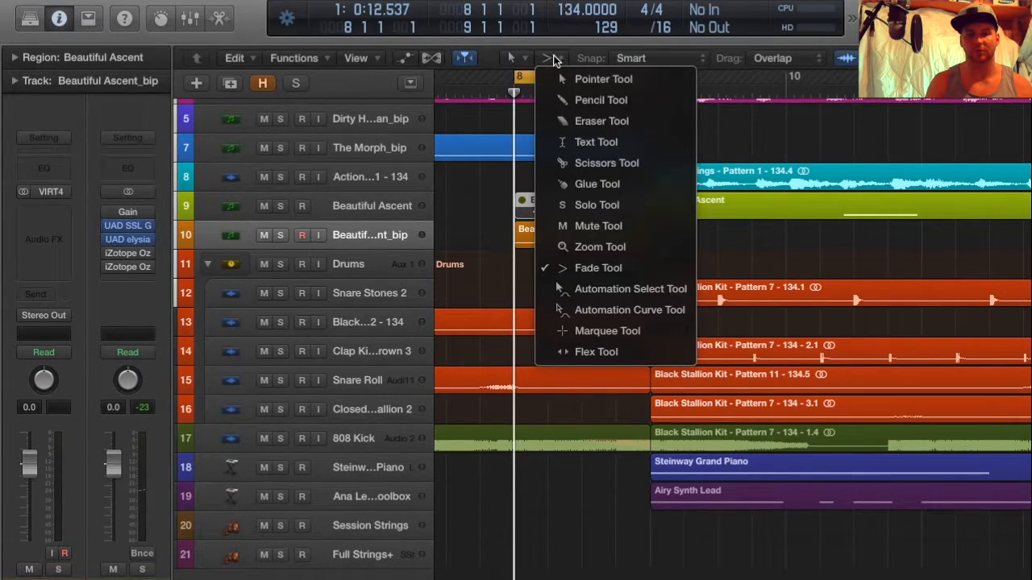
{"action": "left_click", "coordinate": [613, 268]}
{"action": "right_click", "coordinate": [612, 232]}
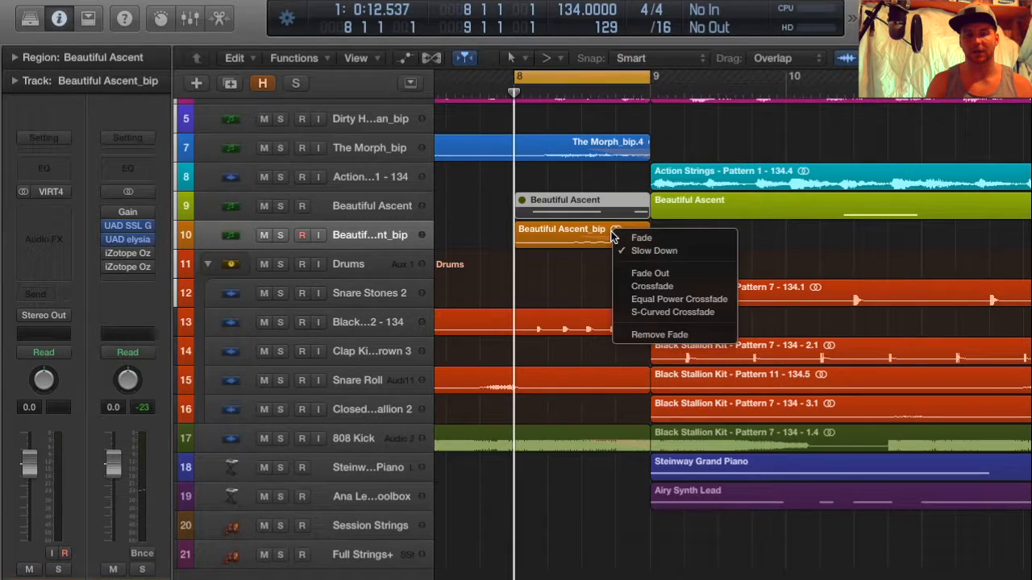
{"action": "left_click", "coordinate": [645, 251]}
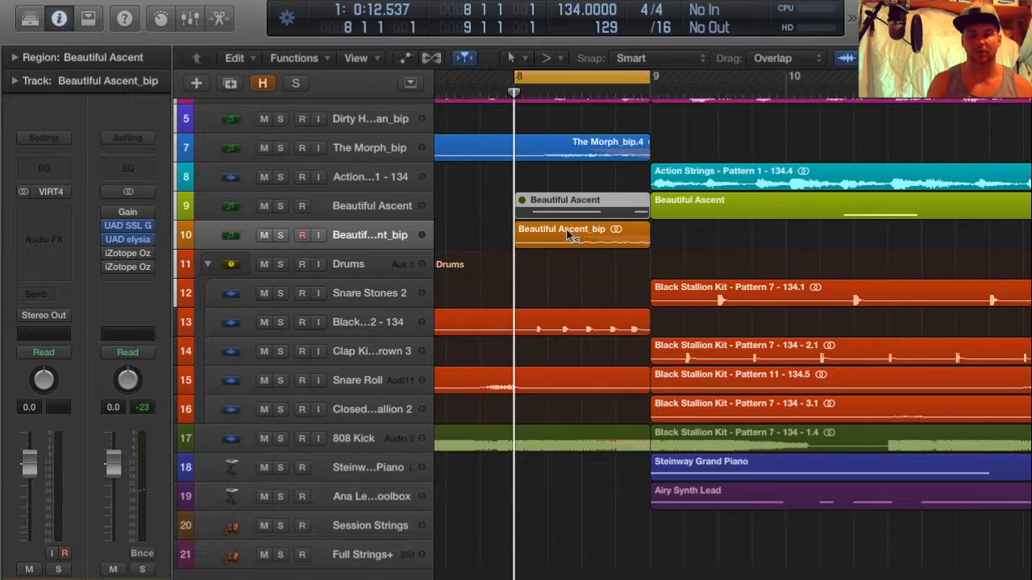
{"action": "right_click", "coordinate": [627, 236]}
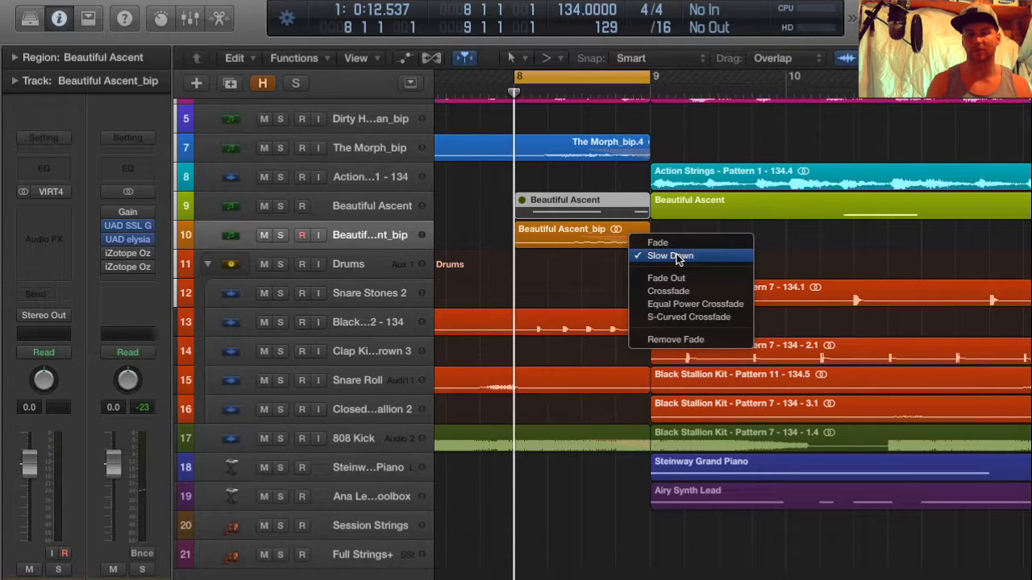
{"action": "left_click", "coordinate": [677, 258]}
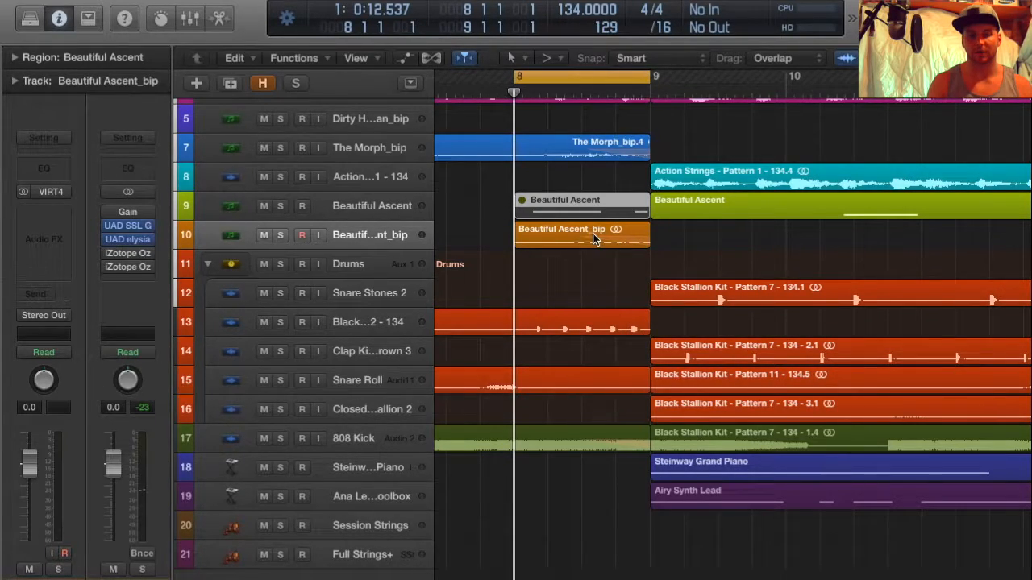
Play the bar 8 cycle to hear the Beautiful Ascent_bip region's Slow Down fade in the full mix and soloed, and unsolo the track
{"action": "key", "text": "super+Down"}
{"action": "key", "text": "super+Right"}
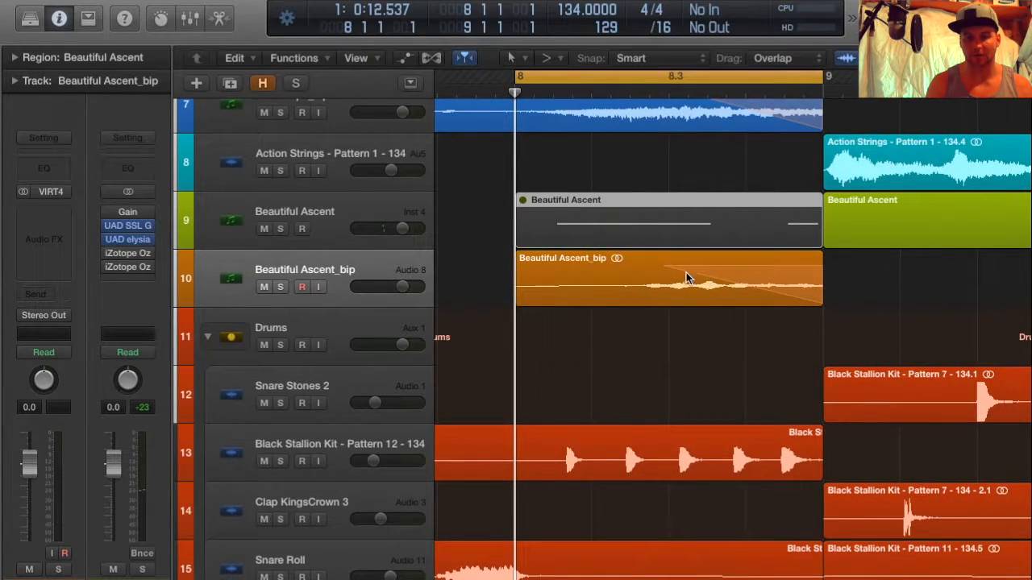
{"action": "key", "text": "space"}
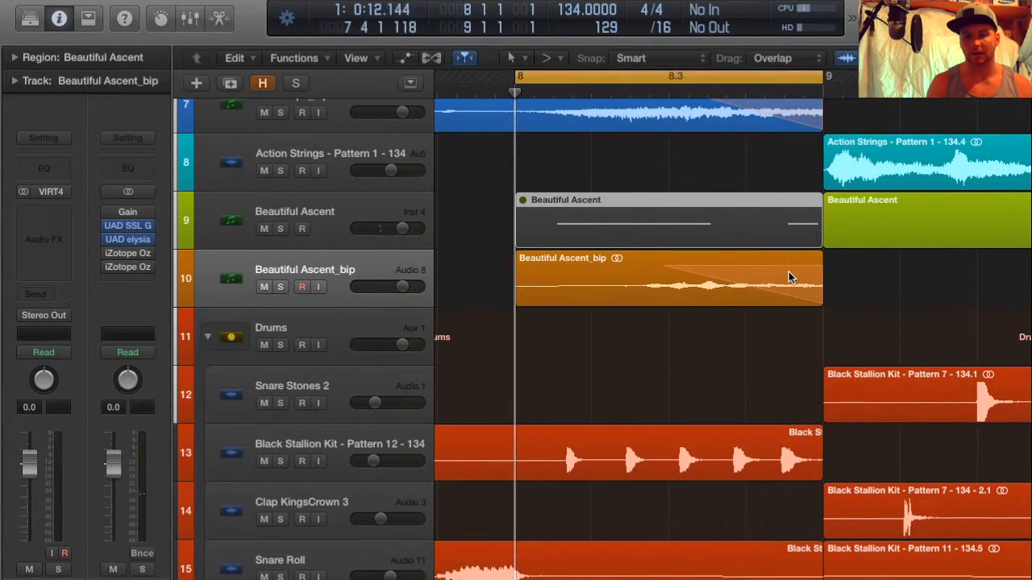
{"action": "right_click", "coordinate": [789, 275]}
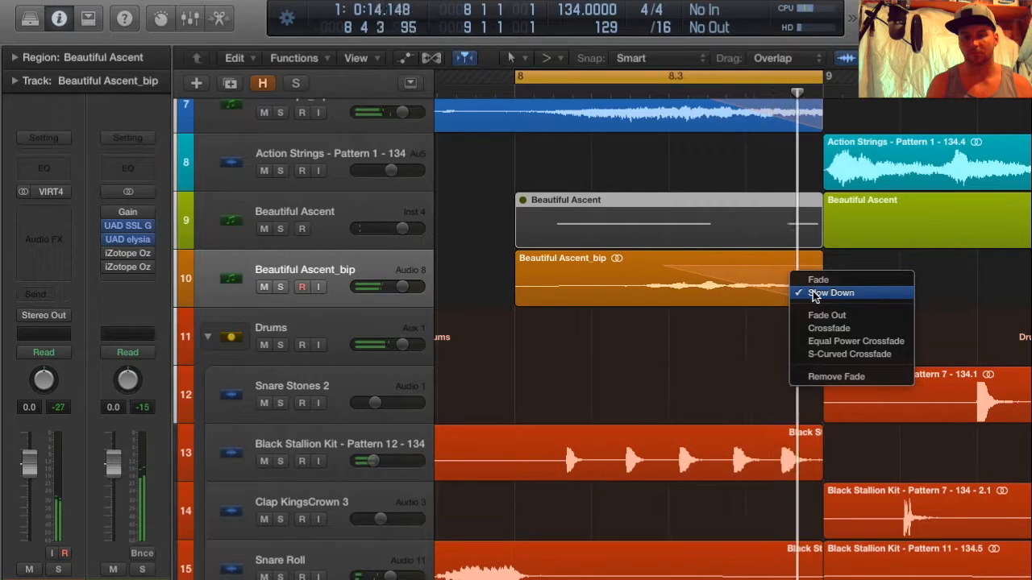
{"action": "left_click", "coordinate": [814, 292]}
{"action": "left_click", "coordinate": [899, 275]}
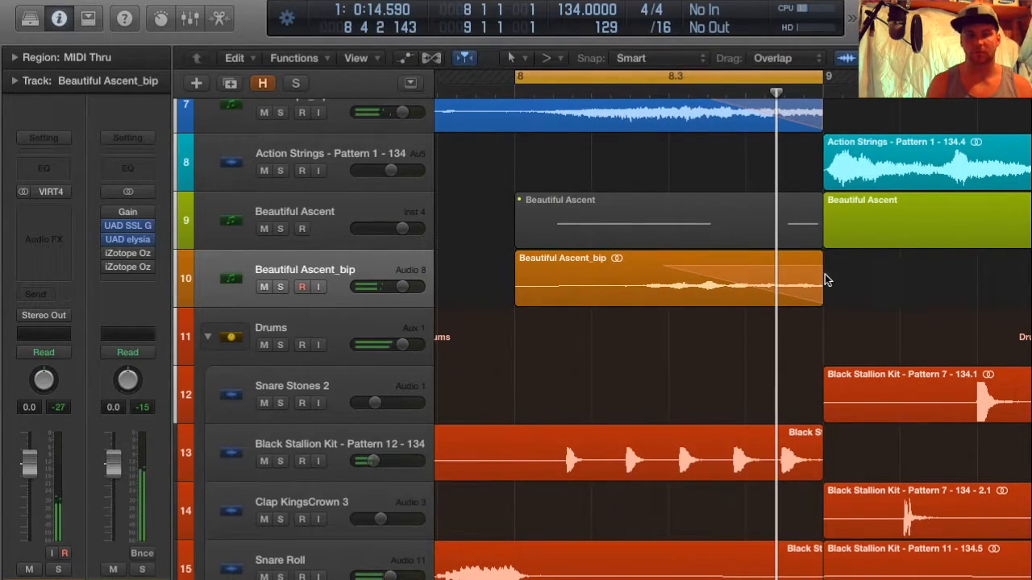
{"action": "left_click", "coordinate": [279, 288]}
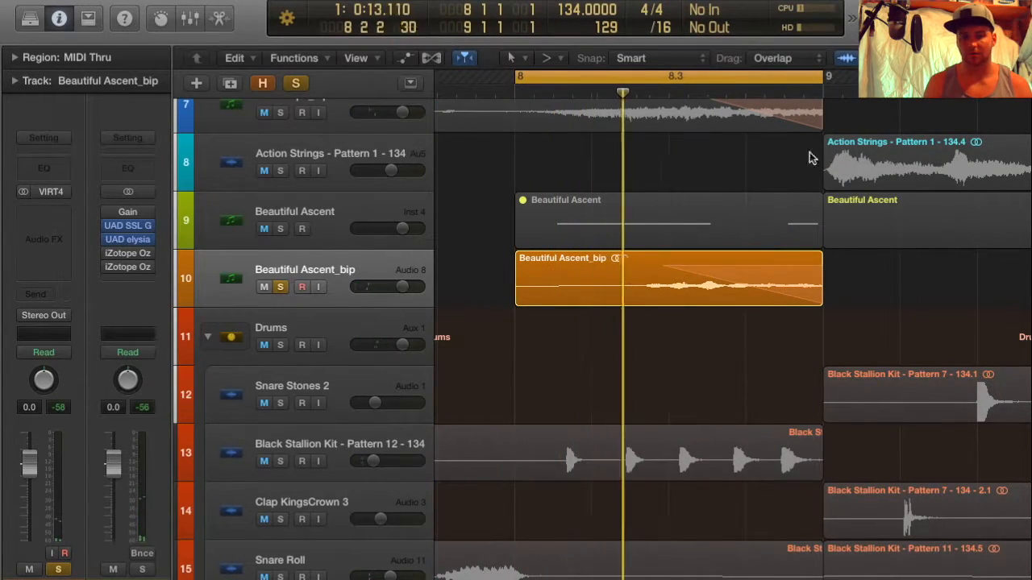
{"action": "left_click", "coordinate": [280, 288]}
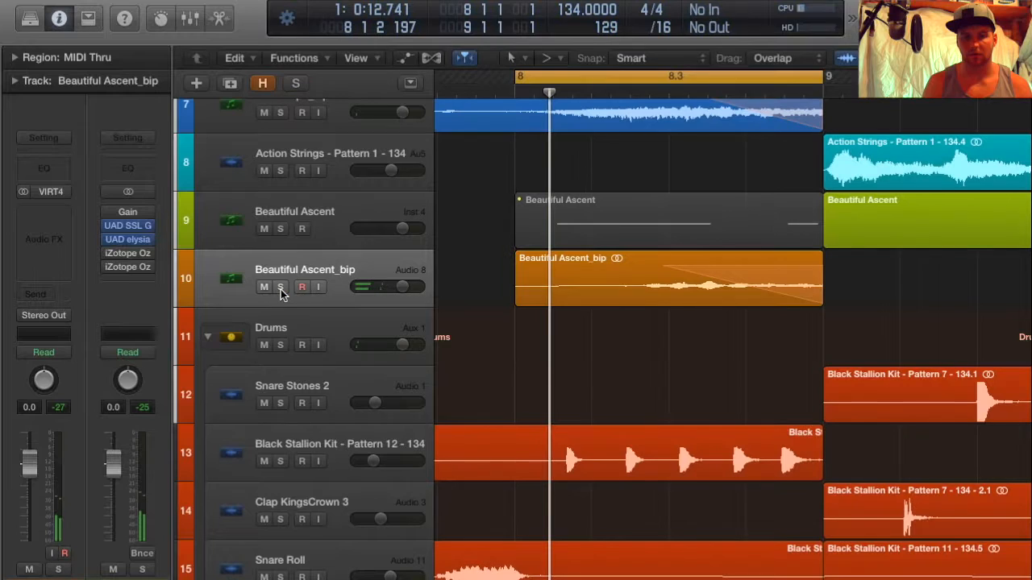
Examine the slow-down fades before bar 9 on The Morph_bip, Dirty House Organ_bip_3 and 808 Kick tracks
{"action": "scroll", "coordinate": [510, 220], "scroll_direction": "up", "scroll_amount": 3}
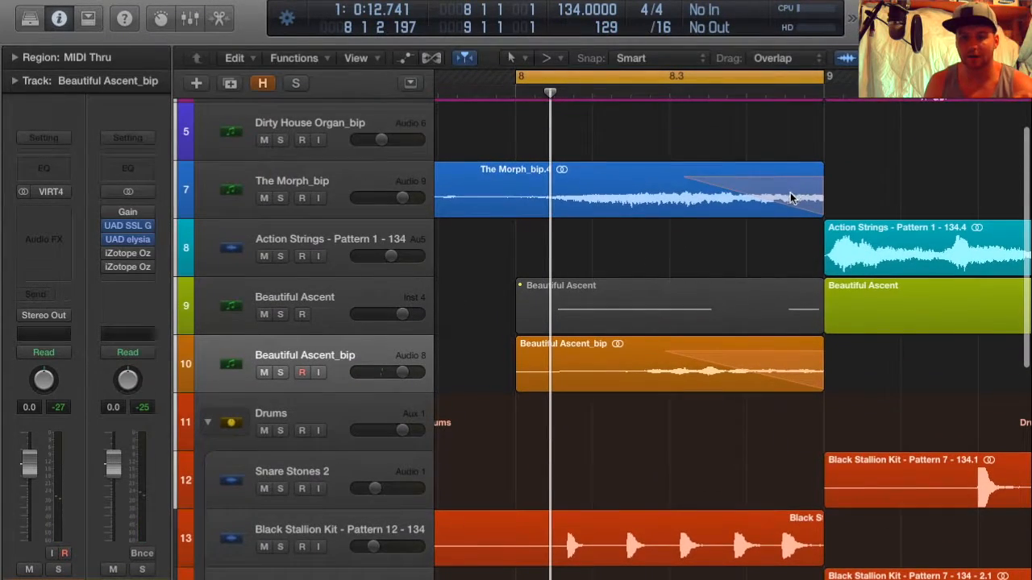
{"action": "left_click", "coordinate": [790, 200]}
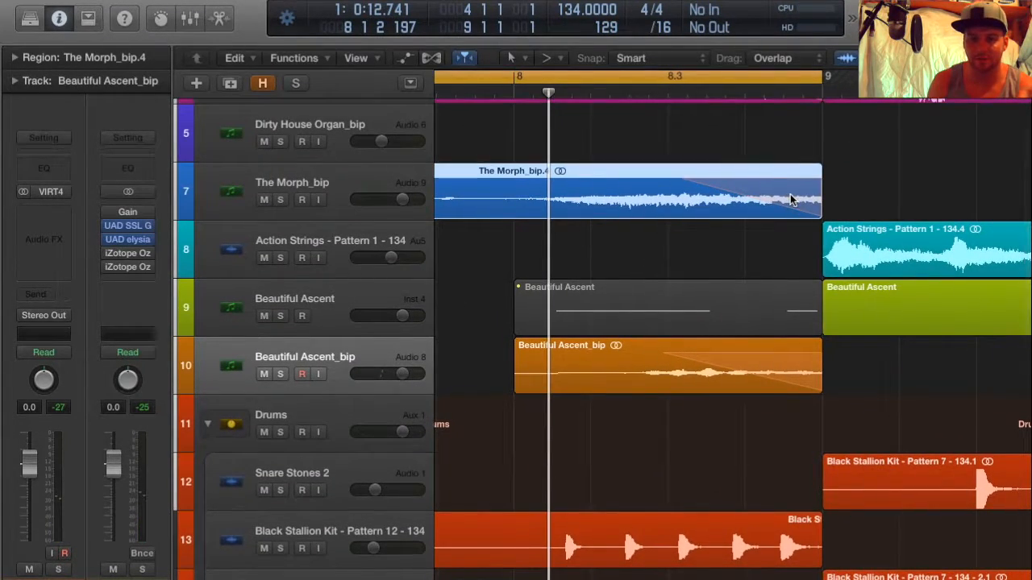
{"action": "scroll", "coordinate": [790, 197], "scroll_direction": "up", "scroll_amount": 2}
{"action": "left_click", "coordinate": [776, 126]}
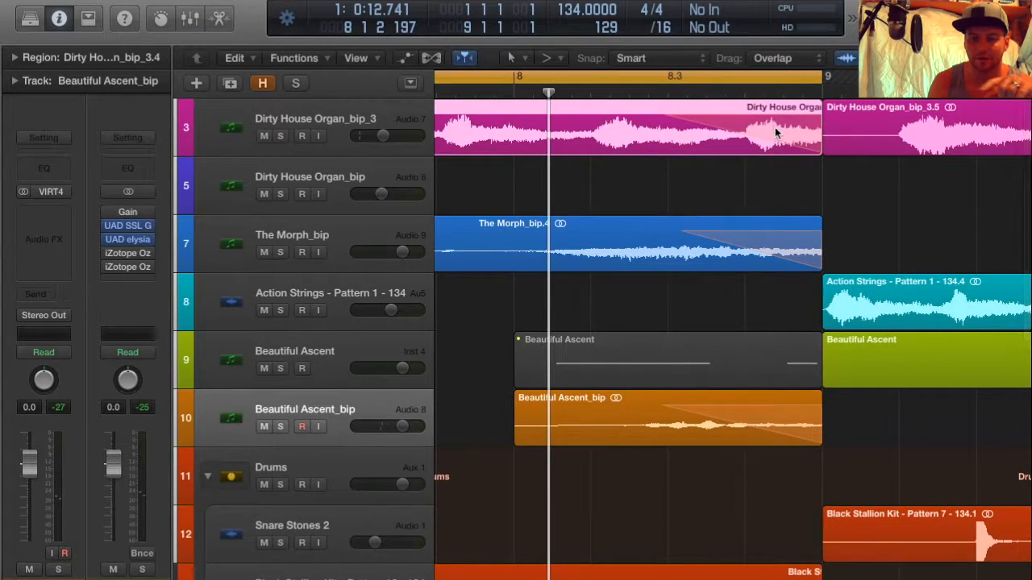
{"action": "scroll", "coordinate": [774, 130], "scroll_direction": "down", "scroll_amount": 8}
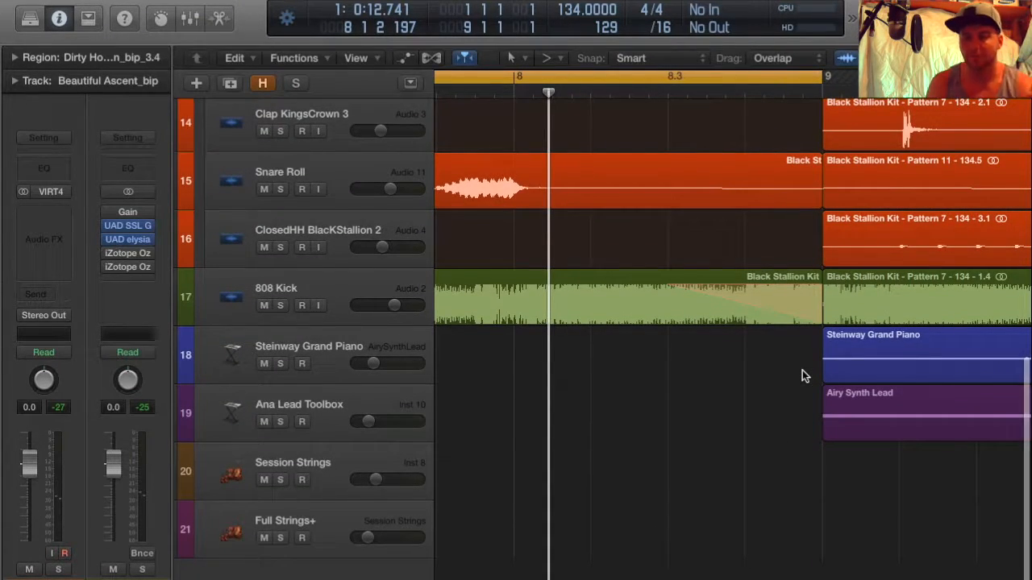
{"action": "scroll", "coordinate": [802, 370], "scroll_direction": "up", "scroll_amount": 3}
{"action": "scroll", "coordinate": [791, 362], "scroll_direction": "up", "scroll_amount": 3}
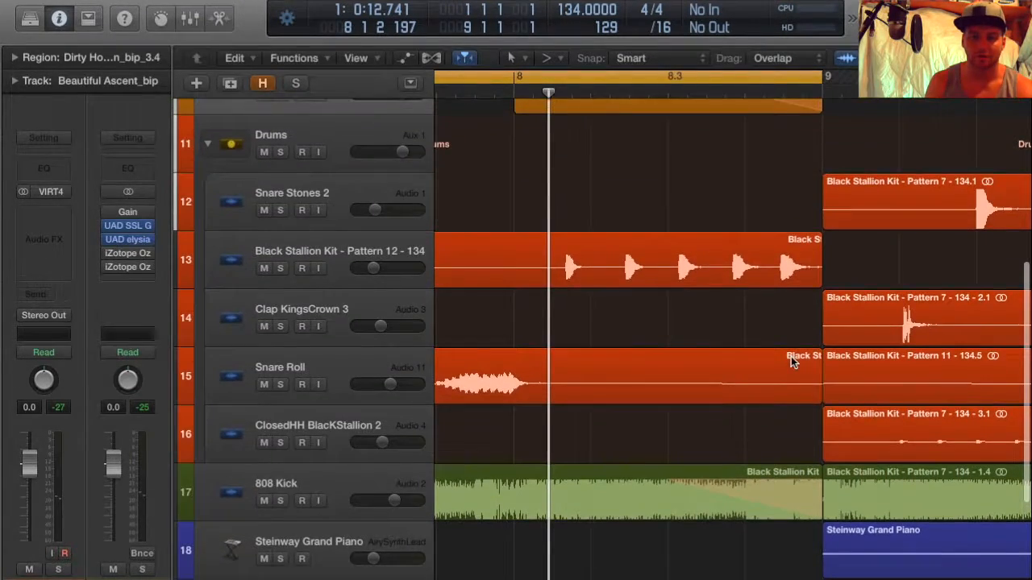
{"action": "scroll", "coordinate": [791, 362], "scroll_direction": "down", "scroll_amount": 6}
{"action": "scroll", "coordinate": [791, 357], "scroll_direction": "up", "scroll_amount": 5}
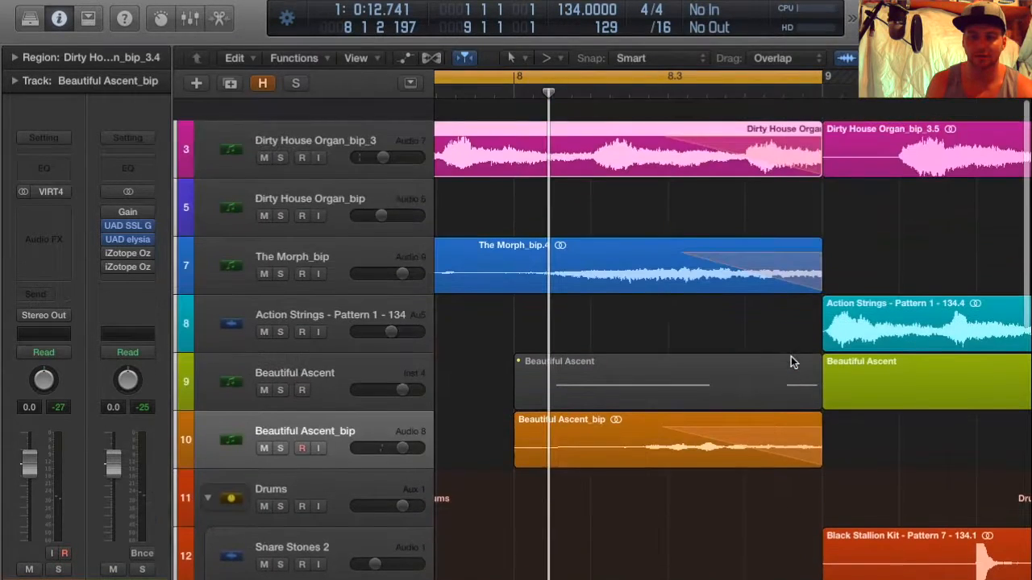
{"action": "scroll", "coordinate": [791, 362], "scroll_direction": "down", "scroll_amount": 2}
Select the Black Stallion Kit - Pattern 12 region ending at bar 9, play its track soloed, and unsolo it
{"action": "left_click", "coordinate": [761, 406]}
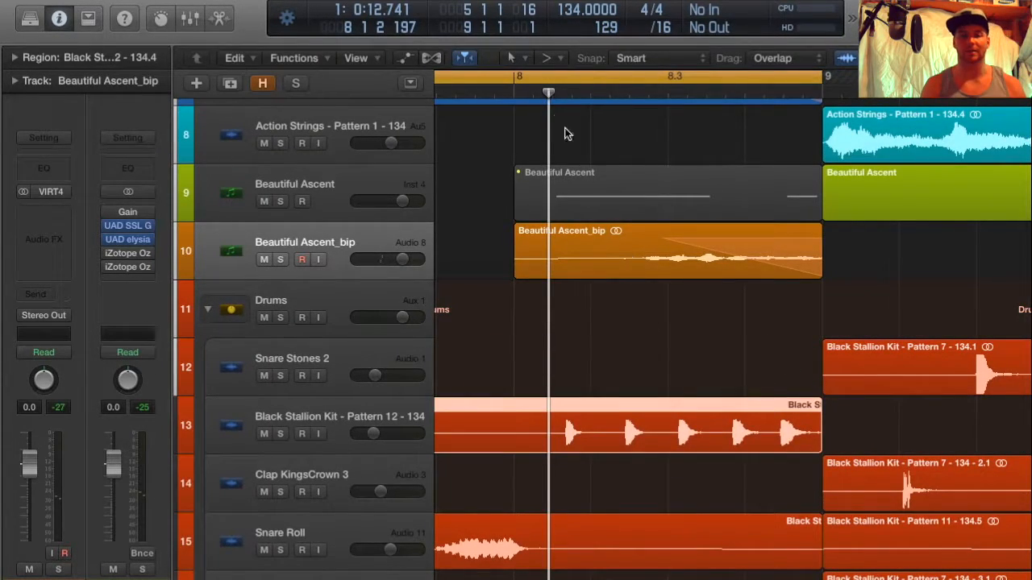
{"action": "left_click_drag", "start_coordinate": [545, 93], "coordinate": [504, 93]}
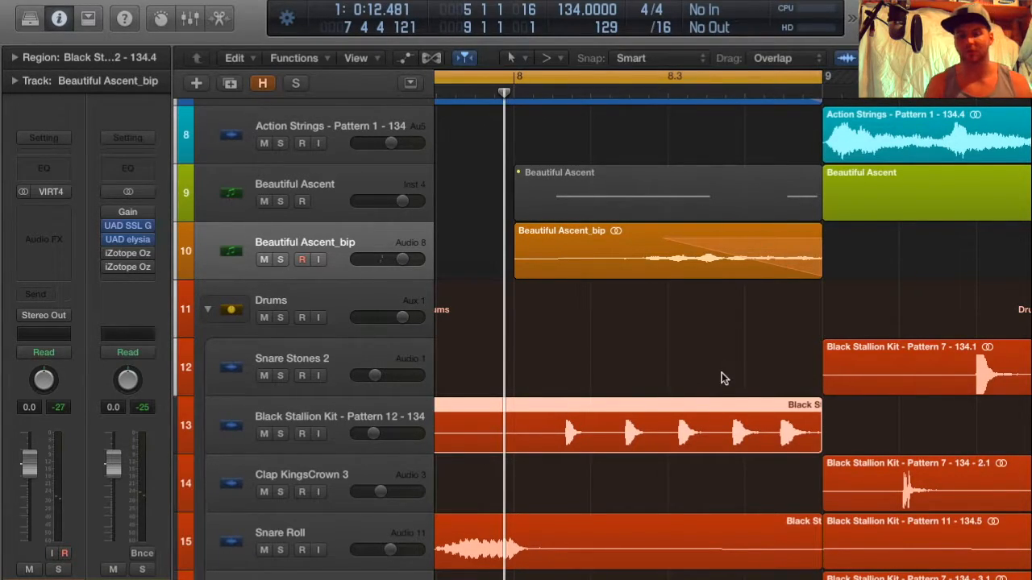
{"action": "left_click", "coordinate": [280, 434]}
{"action": "key", "text": "space"}
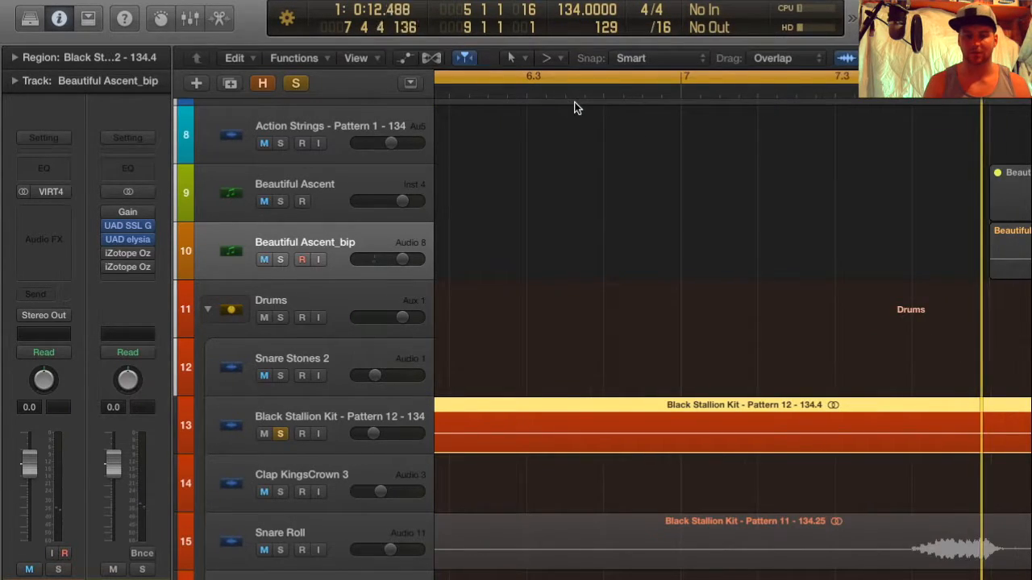
{"action": "key", "text": "space"}
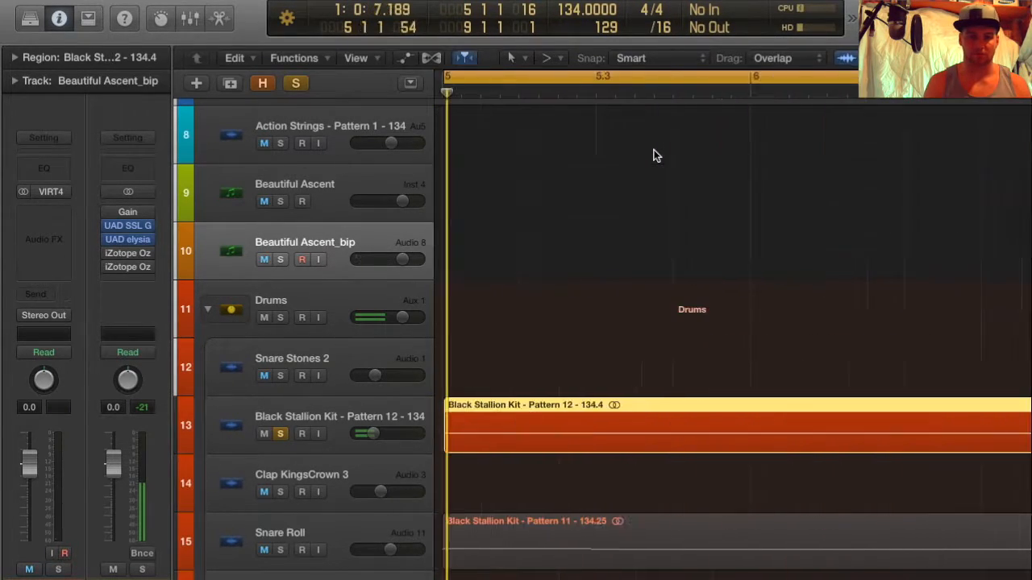
{"action": "left_click", "coordinate": [280, 436]}
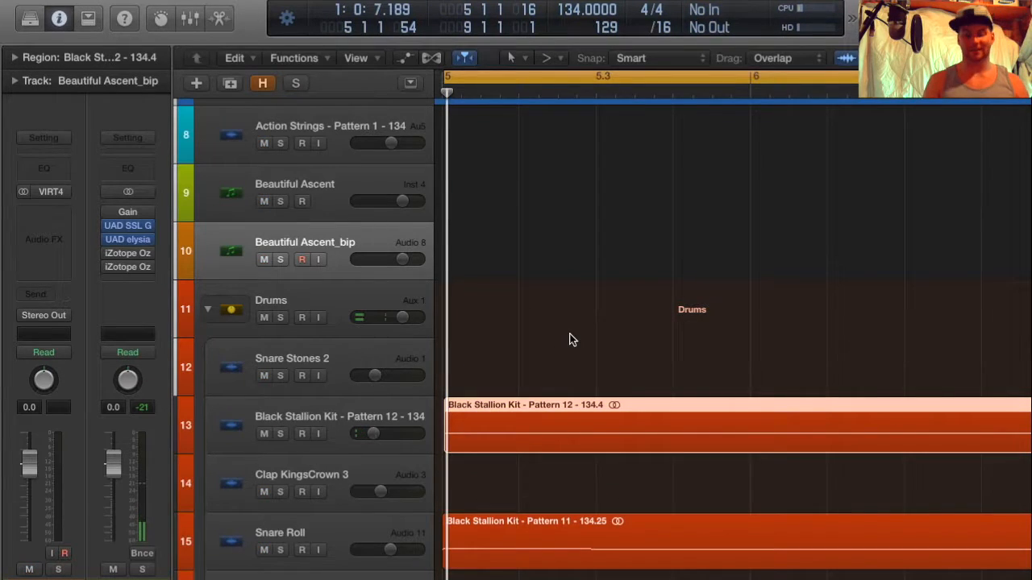
View the arrangement around bars 6 to 10 and select the Drums track to inspect its Compressor and iZotope inserts
{"action": "key", "text": "super+Left"}
{"action": "key", "text": "super+Left"}
{"action": "key", "text": "super+Left"}
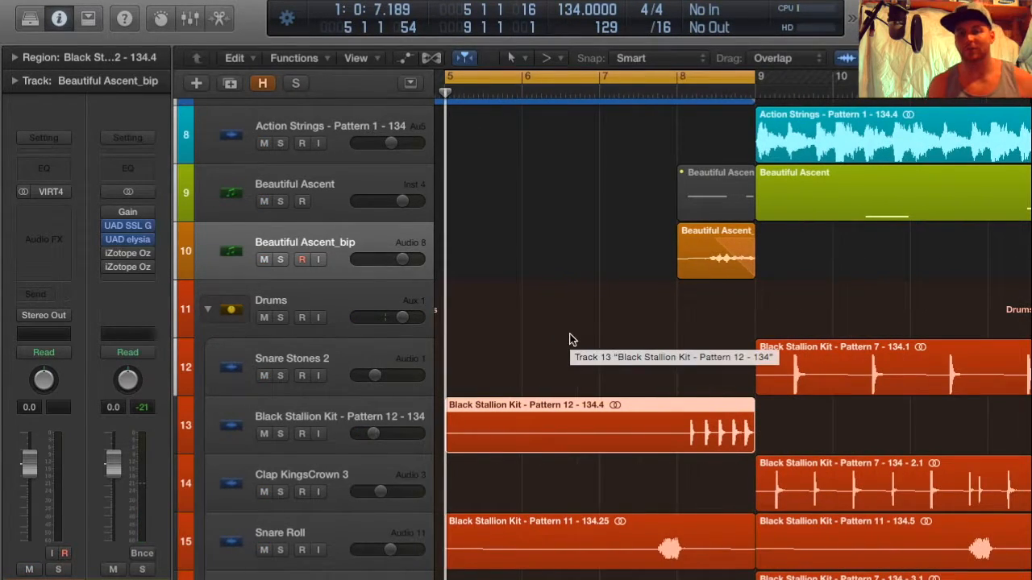
{"action": "scroll", "coordinate": [569, 340], "scroll_direction": "up", "scroll_amount": 2}
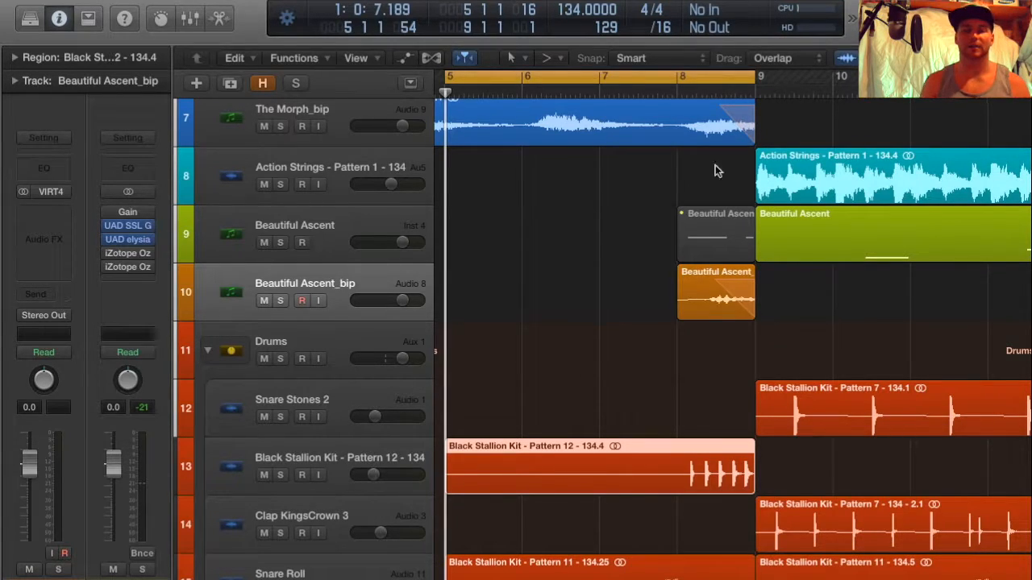
{"action": "scroll", "coordinate": [762, 103], "scroll_direction": "right", "scroll_amount": 2}
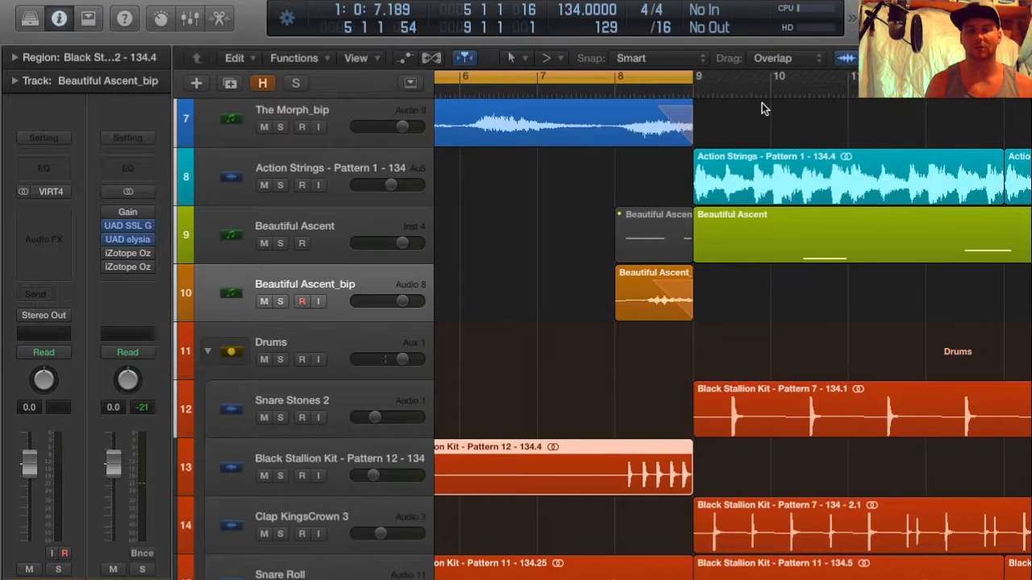
{"action": "key", "text": "super+Up"}
{"action": "key", "text": "super+Up"}
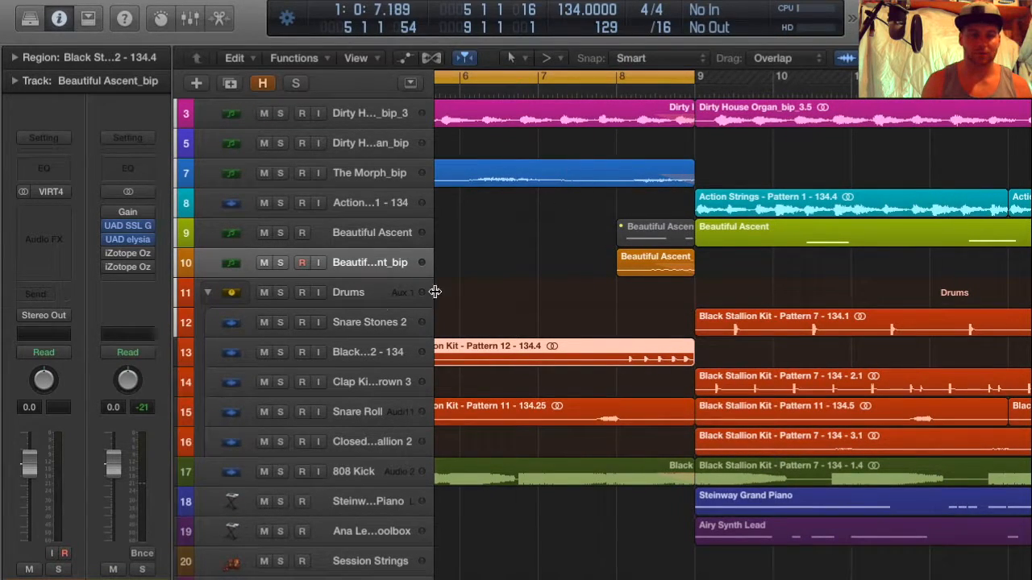
{"action": "left_click", "coordinate": [354, 292]}
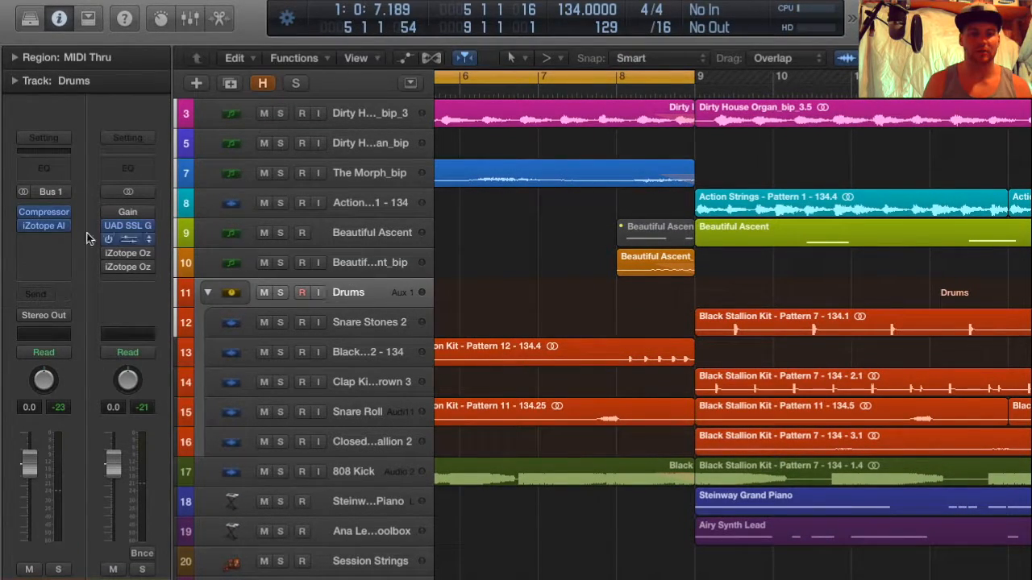
{"action": "mouse_move", "coordinate": [45, 215]}
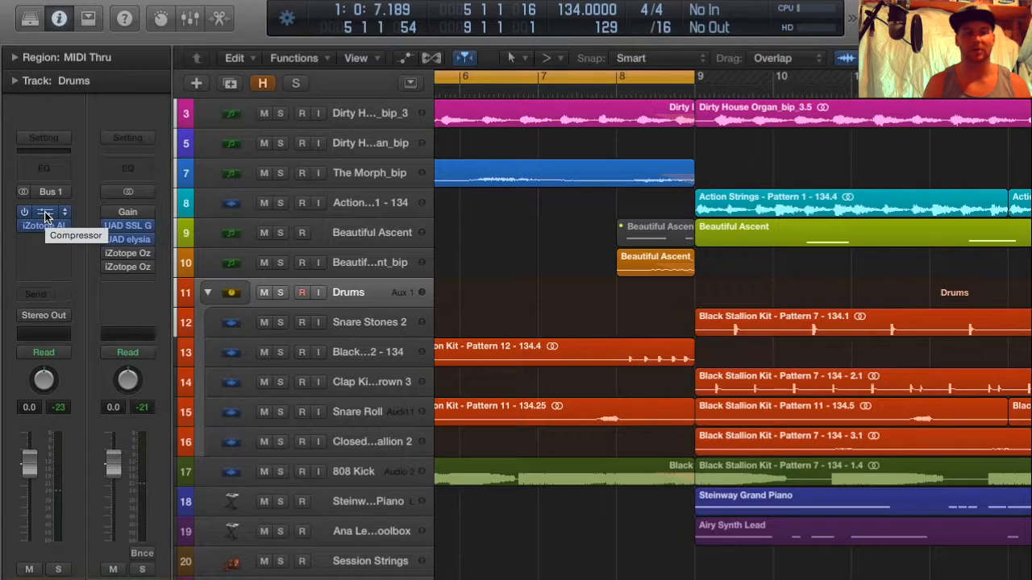
View the UAD SSL G Bus Compressor on the Stereo Out in its compact window beside the tracks, and close it
{"action": "left_click", "coordinate": [129, 228]}
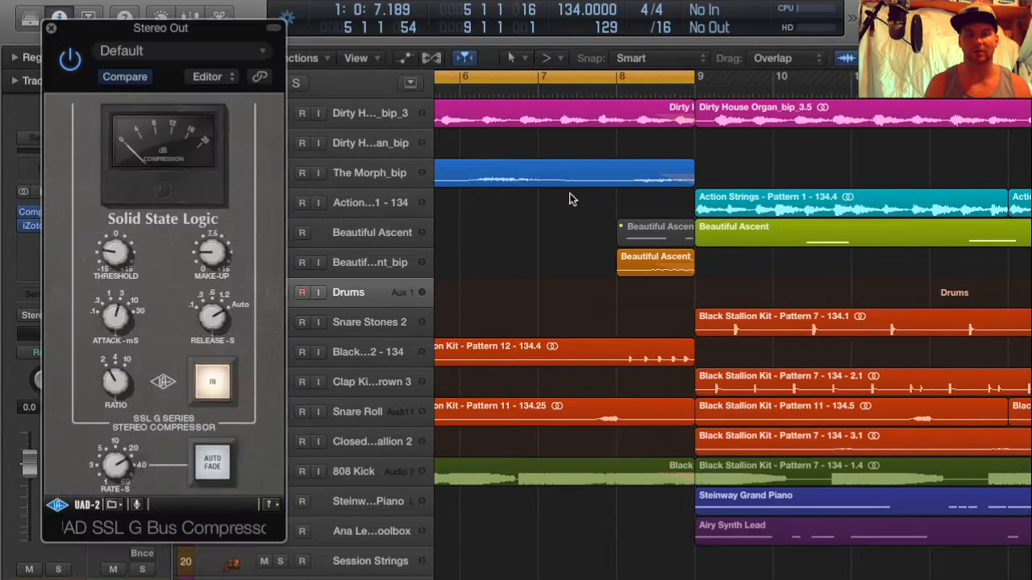
{"action": "left_click", "coordinate": [274, 27]}
{"action": "left_click_drag", "start_coordinate": [188, 29], "coordinate": [933, 170]}
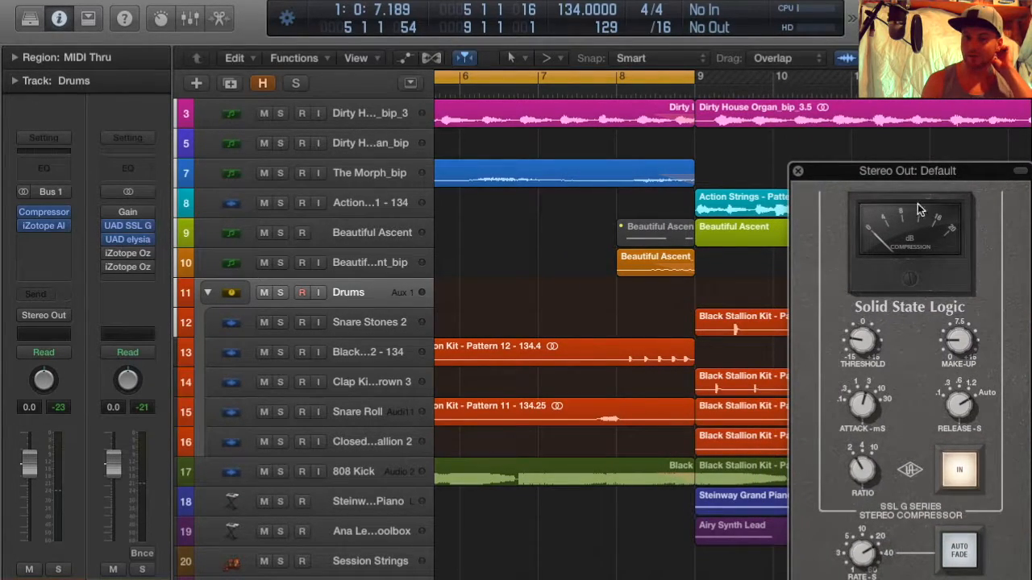
{"action": "left_click_drag", "start_coordinate": [801, 173], "coordinate": [799, 155]}
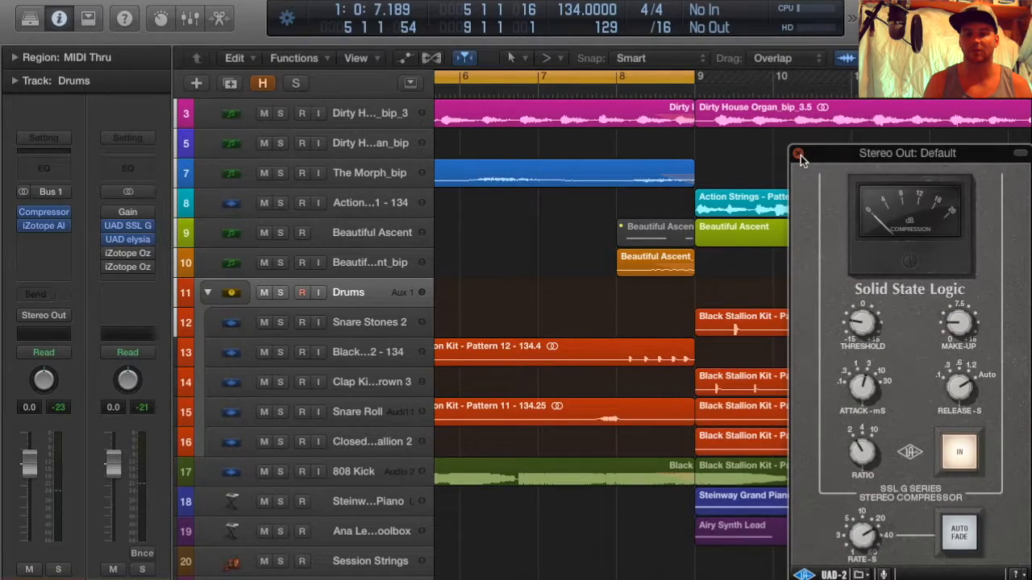
{"action": "left_click", "coordinate": [798, 155]}
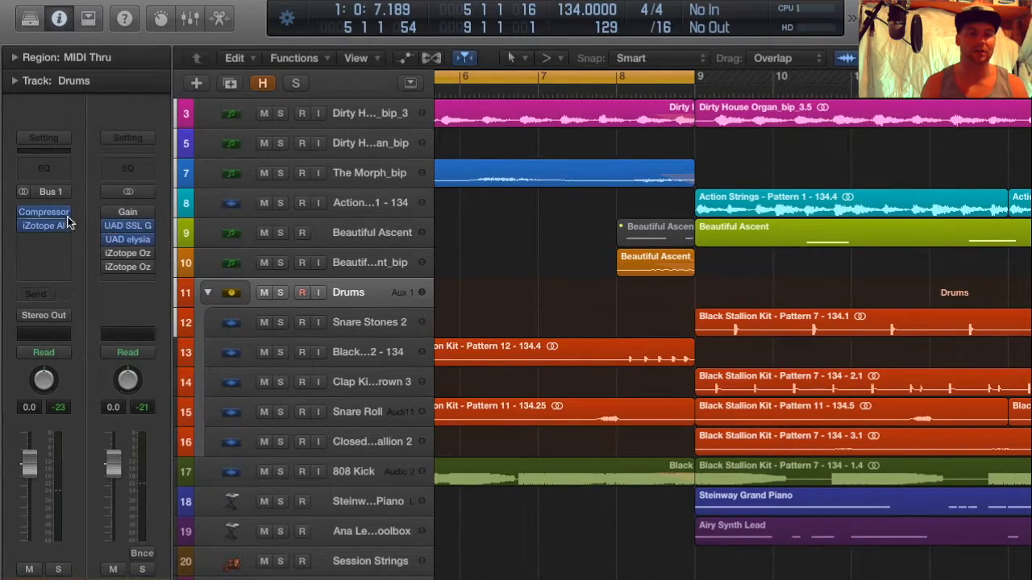
Open the Drums Compressor in a compact window and place it beside the Stereo Out's UAD SSL G Bus Compressor
{"action": "left_click", "coordinate": [38, 213]}
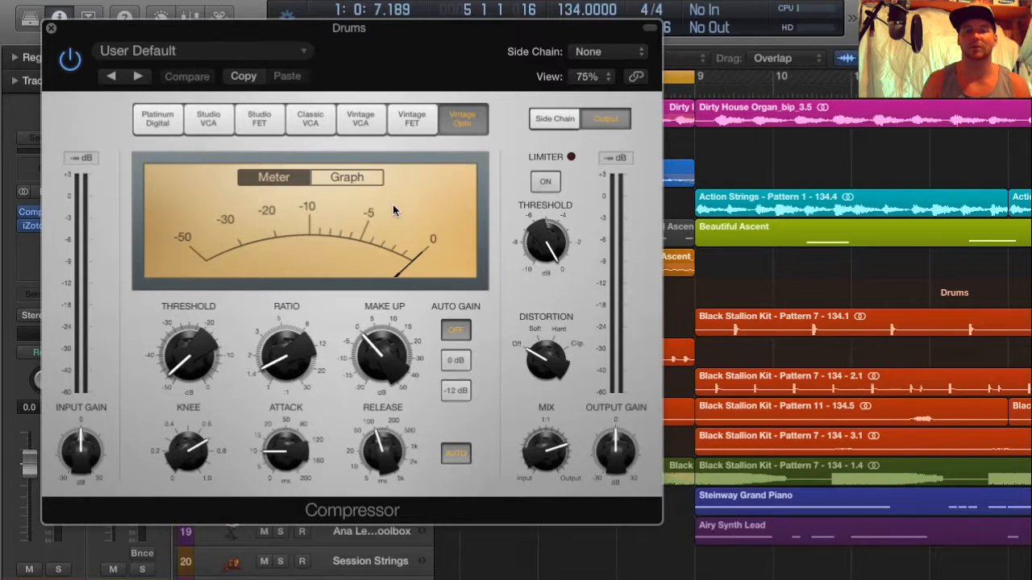
{"action": "left_click", "coordinate": [650, 27]}
{"action": "left_click_drag", "start_coordinate": [329, 27], "coordinate": [638, 100]}
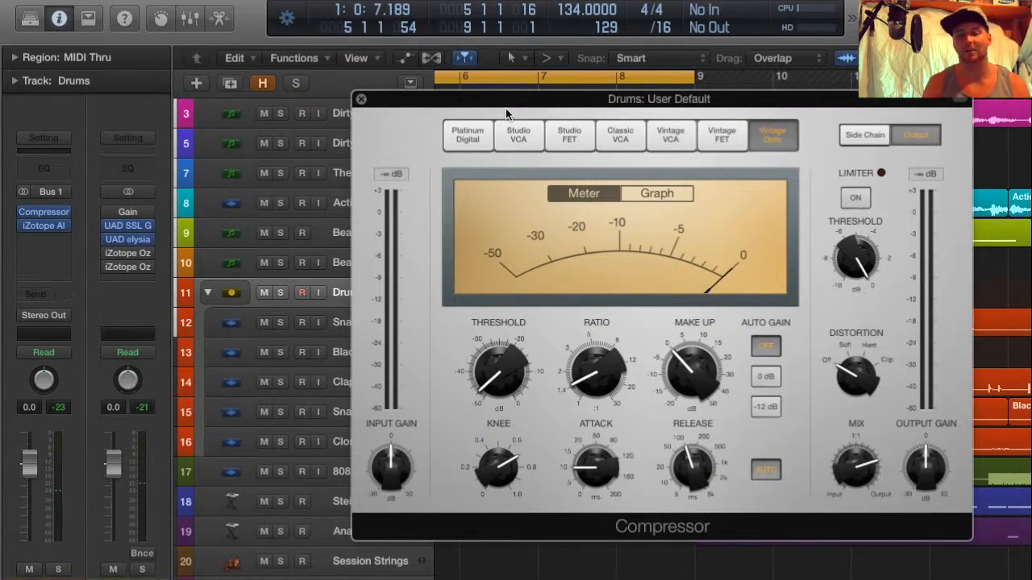
{"action": "left_click", "coordinate": [127, 225]}
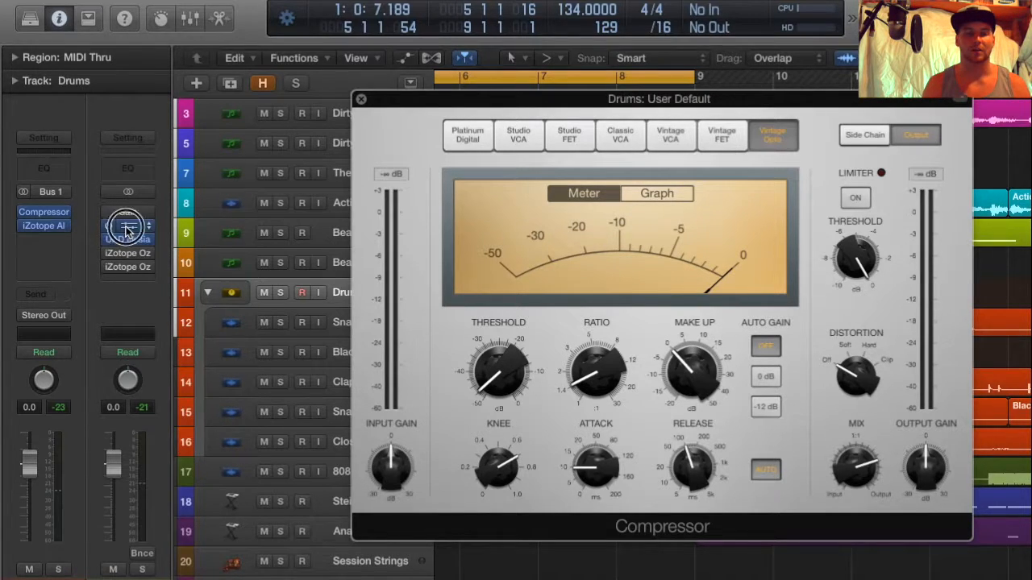
{"action": "left_click_drag", "start_coordinate": [825, 111], "coordinate": [632, 177]}
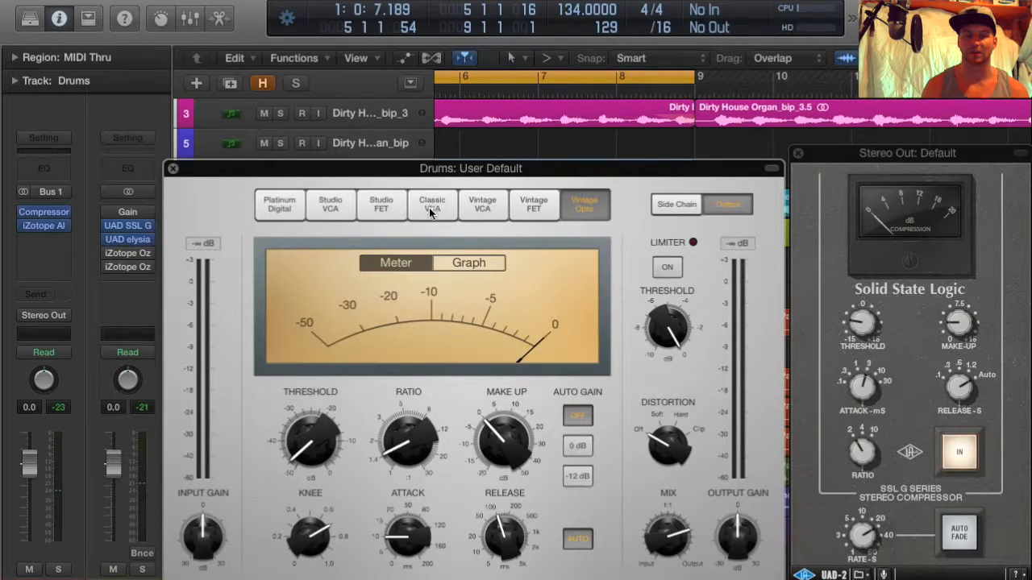
{"action": "left_click", "coordinate": [945, 159]}
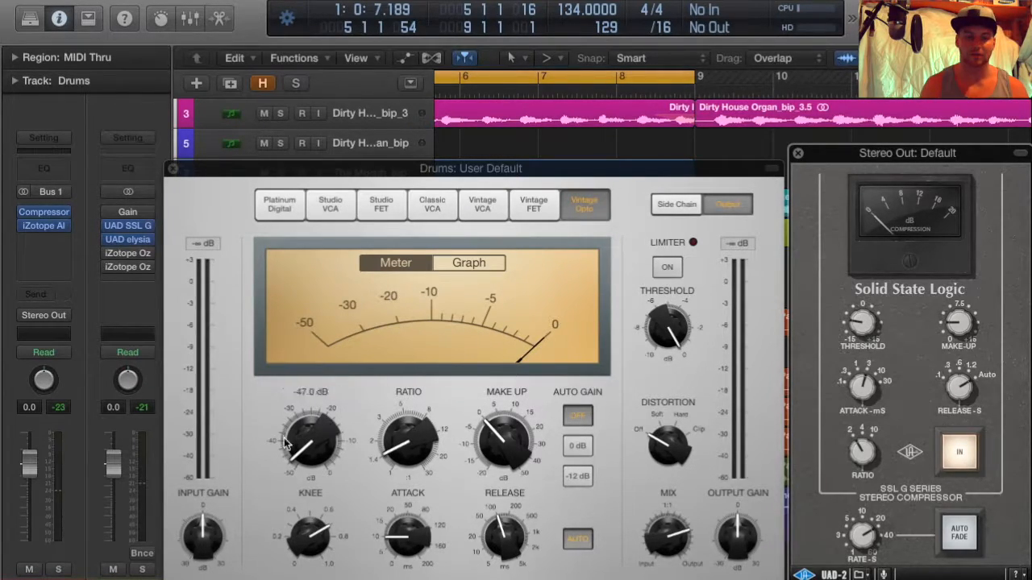
Examine the threshold, ratio, knee and mix settings of the Drums Compressor and close it
{"action": "mouse_move", "coordinate": [393, 452]}
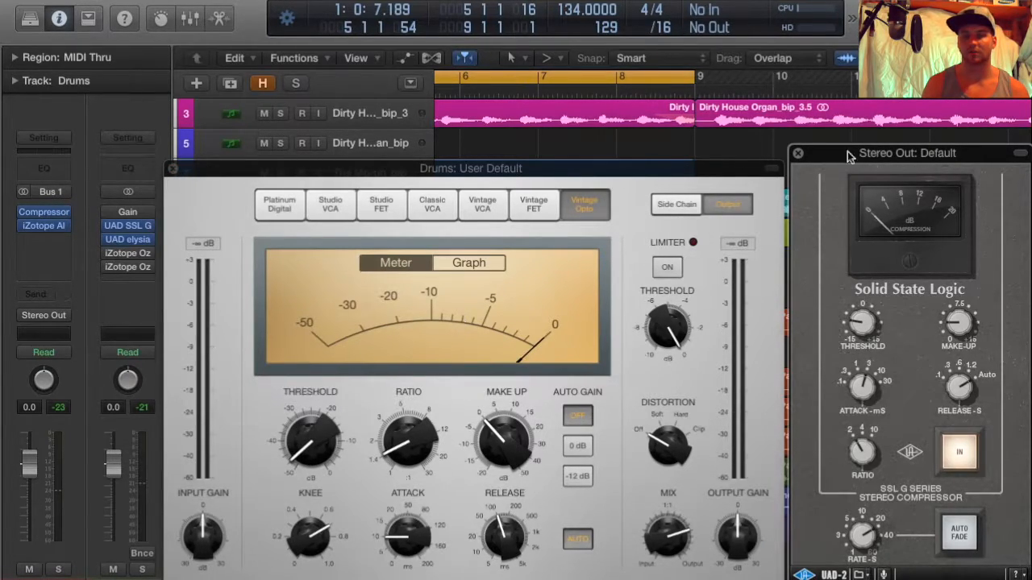
{"action": "mouse_move", "coordinate": [307, 545]}
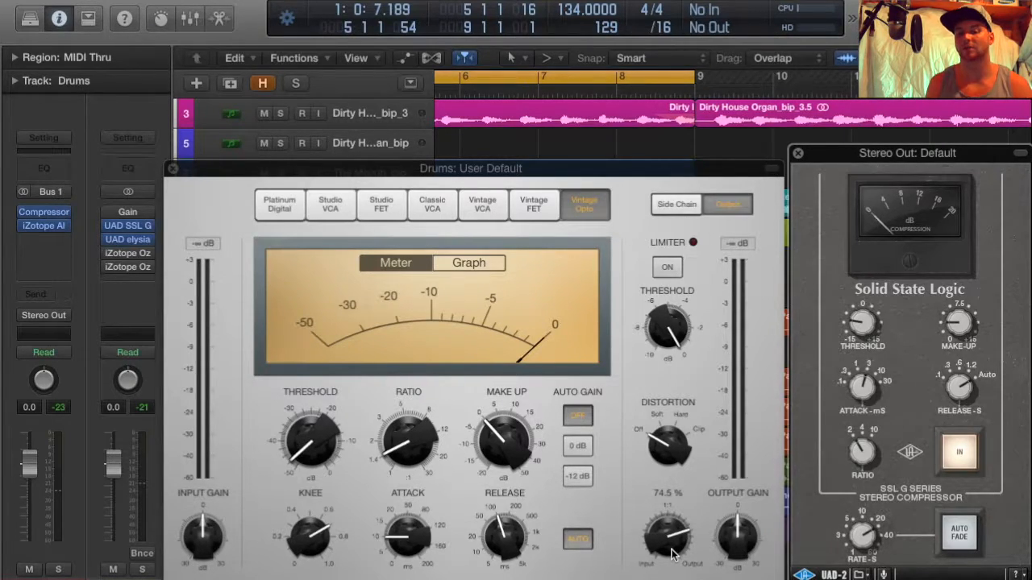
{"action": "left_click", "coordinate": [174, 170]}
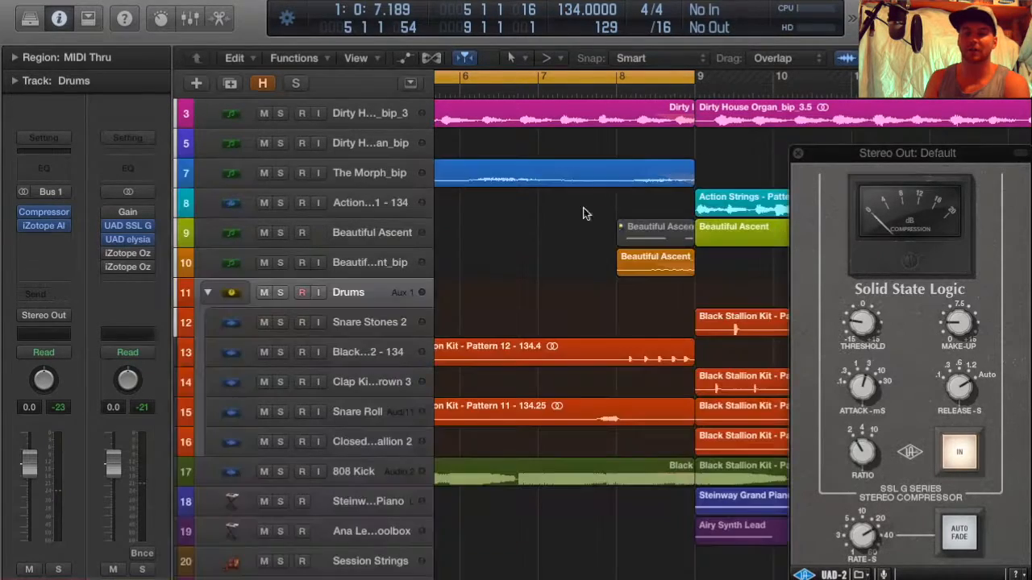
Review the SSL G bus compressor on the Stereo Out, nudging its window slightly, and close it
{"action": "left_click", "coordinate": [940, 157]}
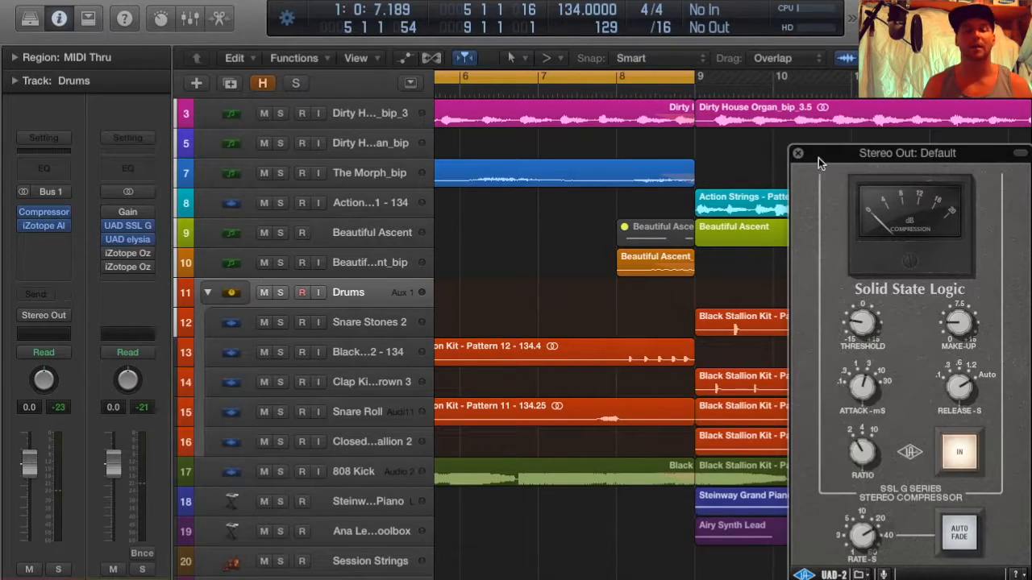
{"action": "mouse_move", "coordinate": [869, 156]}
{"action": "left_mouse_down"}
{"action": "mouse_move", "coordinate": [860, 158]}
{"action": "mouse_move", "coordinate": [869, 154]}
{"action": "left_mouse_up"}
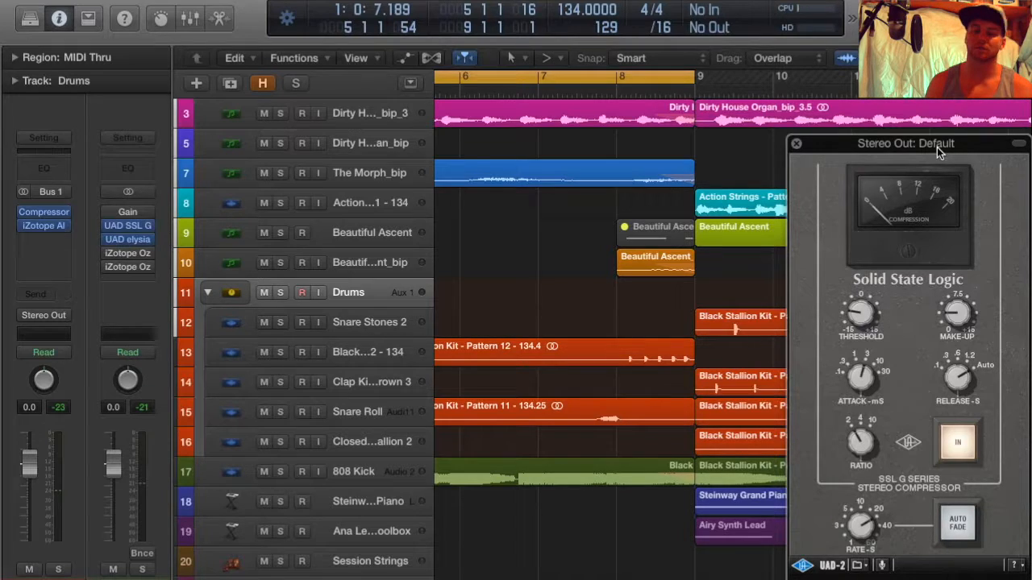
{"action": "mouse_move", "coordinate": [933, 145]}
{"action": "left_mouse_down"}
{"action": "mouse_move", "coordinate": [915, 143]}
{"action": "mouse_move", "coordinate": [935, 149]}
{"action": "left_mouse_up"}
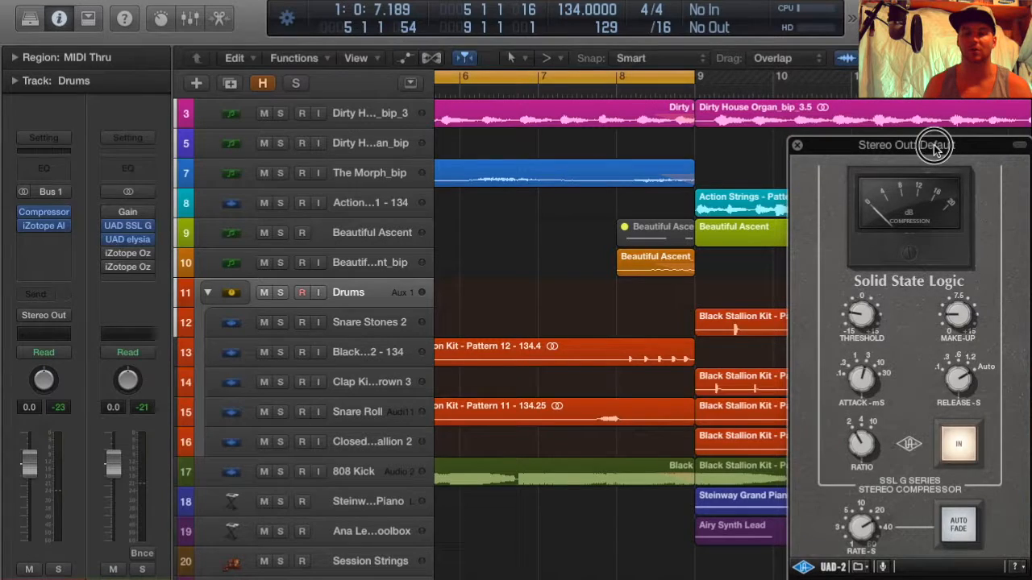
{"action": "left_click", "coordinate": [796, 147]}
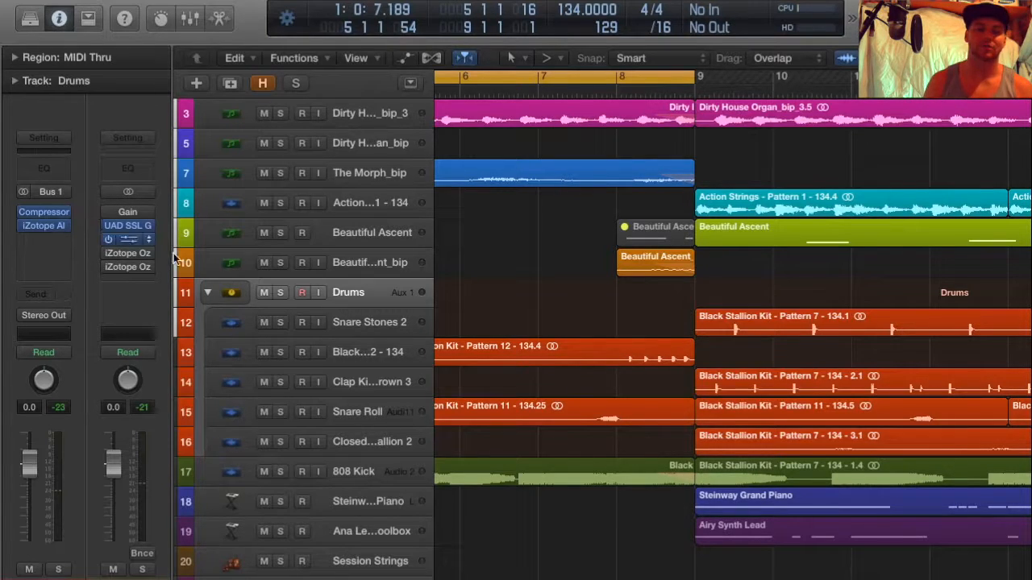
View the whole arrangement from bar 1 past bar 65 across all tracks
{"action": "key", "text": "super+Left"}
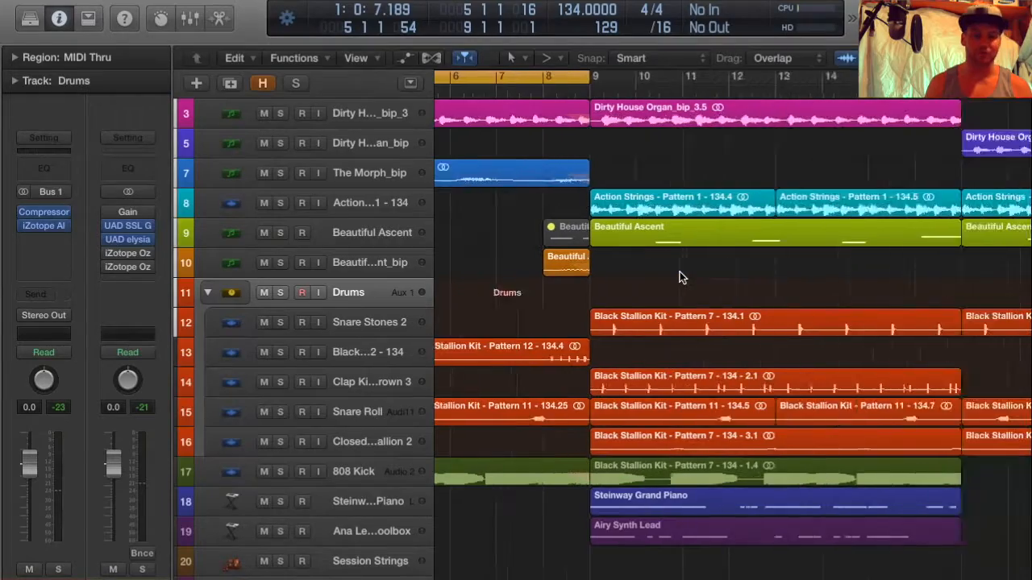
{"action": "key", "text": "super+Left"}
{"action": "key", "text": "super+Left"}
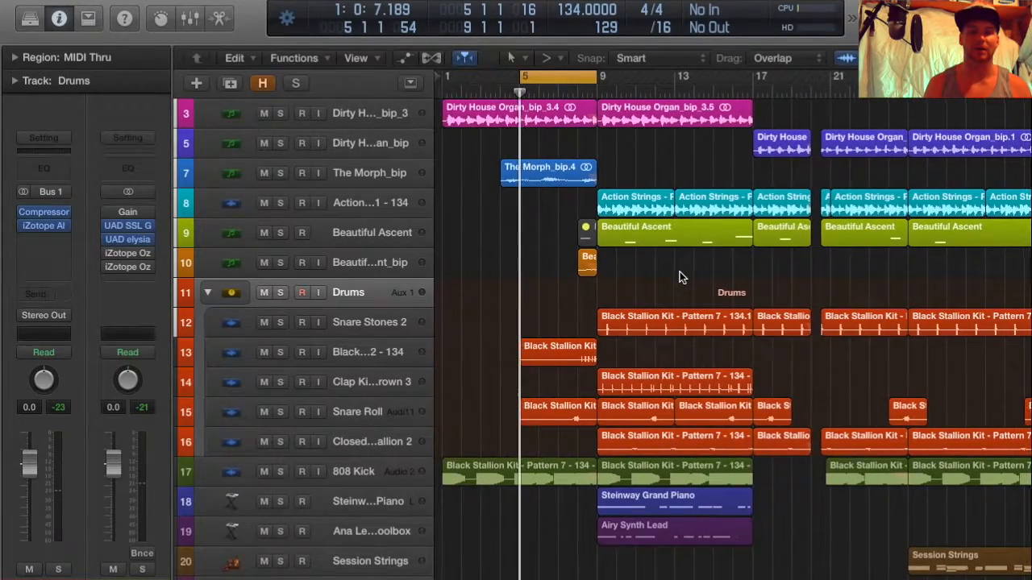
{"action": "key", "text": "super+Left"}
{"action": "key", "text": "super+Left"}
{"action": "key", "text": "super+Left"}
{"action": "key", "text": "super+Left"}
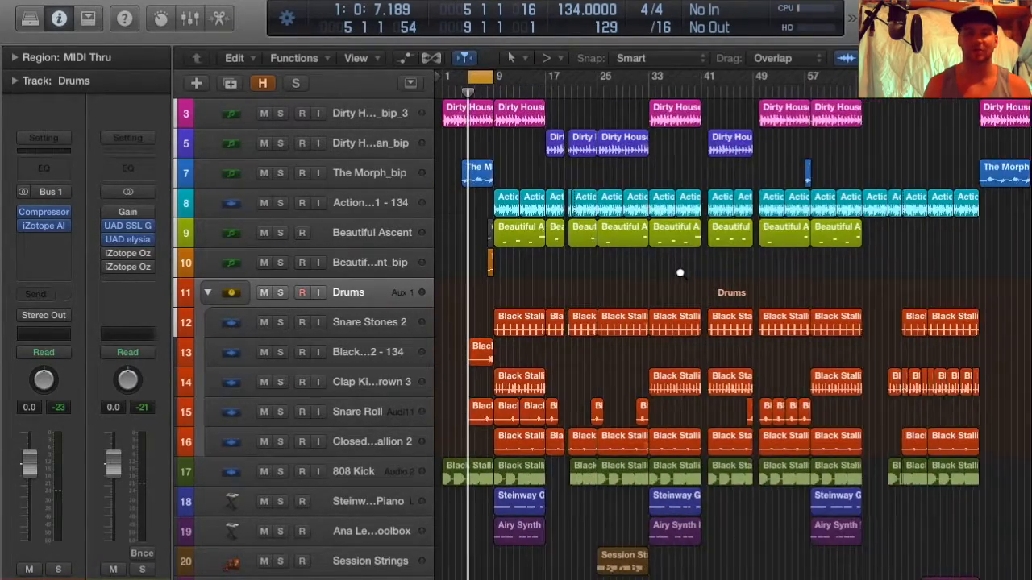
{"action": "key", "text": "super+Left"}
{"action": "key", "text": "super+Left"}
{"action": "key", "text": "super+Right"}
{"action": "key", "text": "super+Right"}
{"action": "key", "text": "super+Left"}
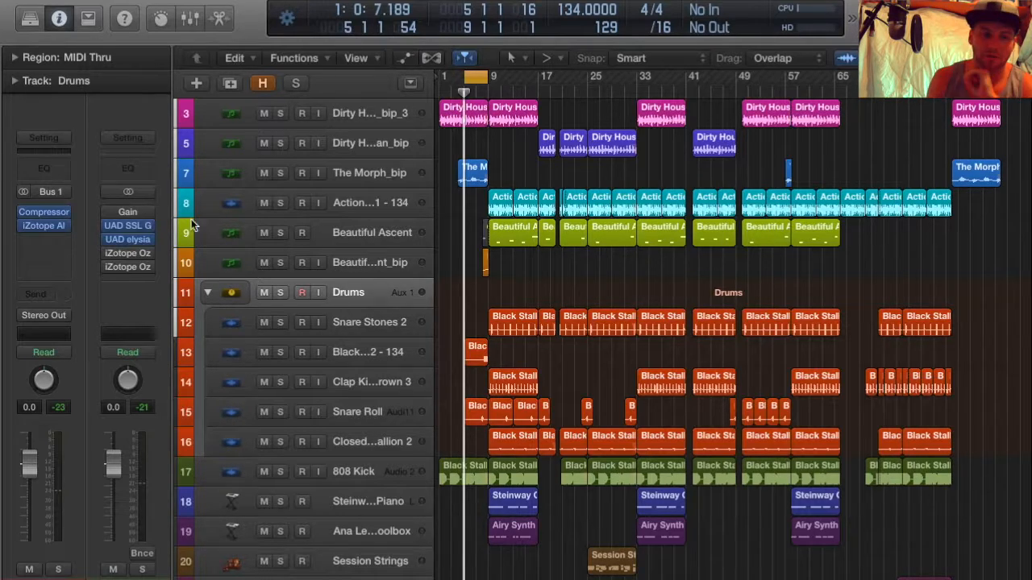
Reopen the Drums Compressor clear of the track headers and solo the Drums track
{"action": "left_click", "coordinate": [45, 212]}
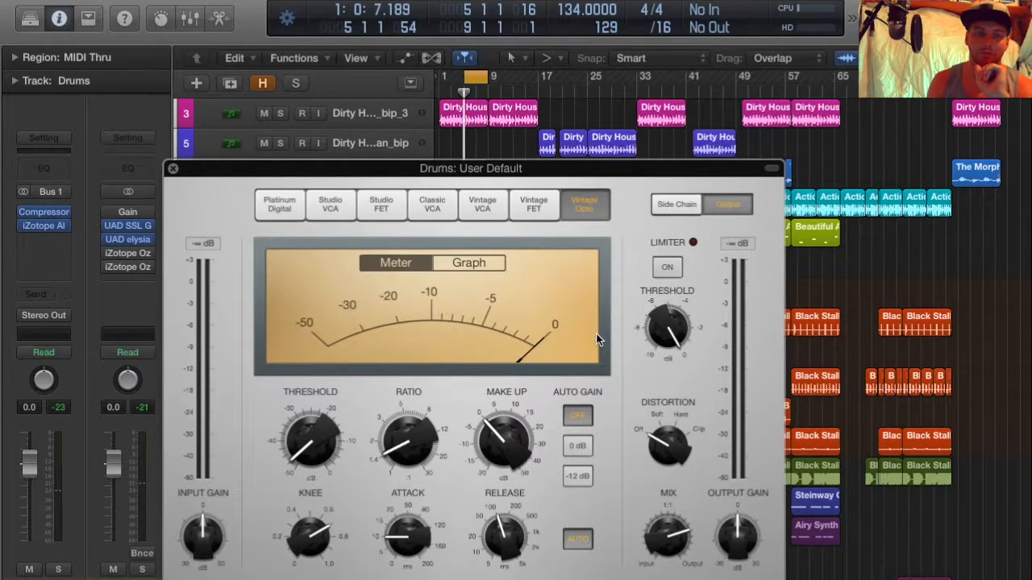
{"action": "left_click_drag", "start_coordinate": [293, 171], "coordinate": [652, 192]}
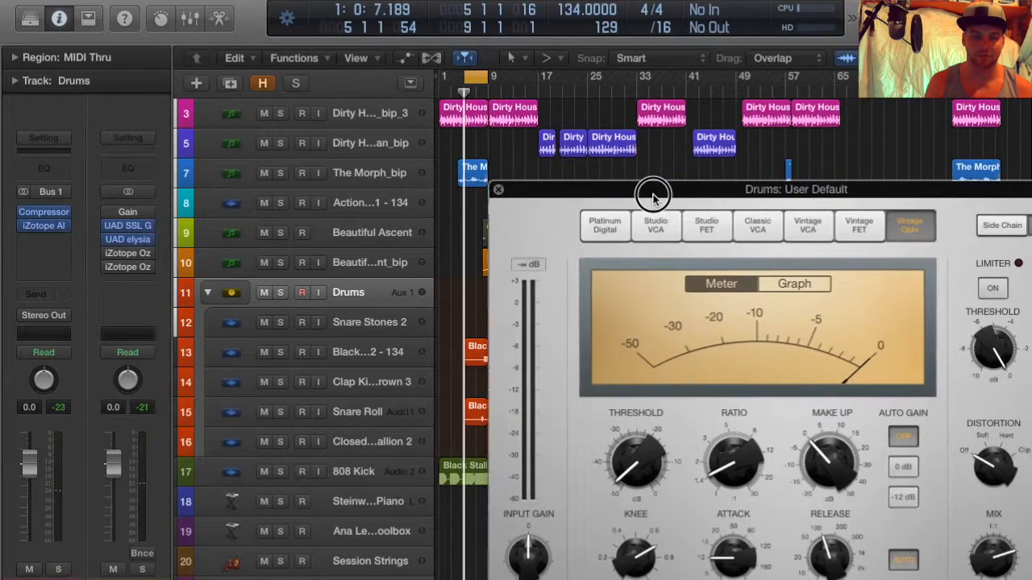
{"action": "left_click", "coordinate": [280, 292]}
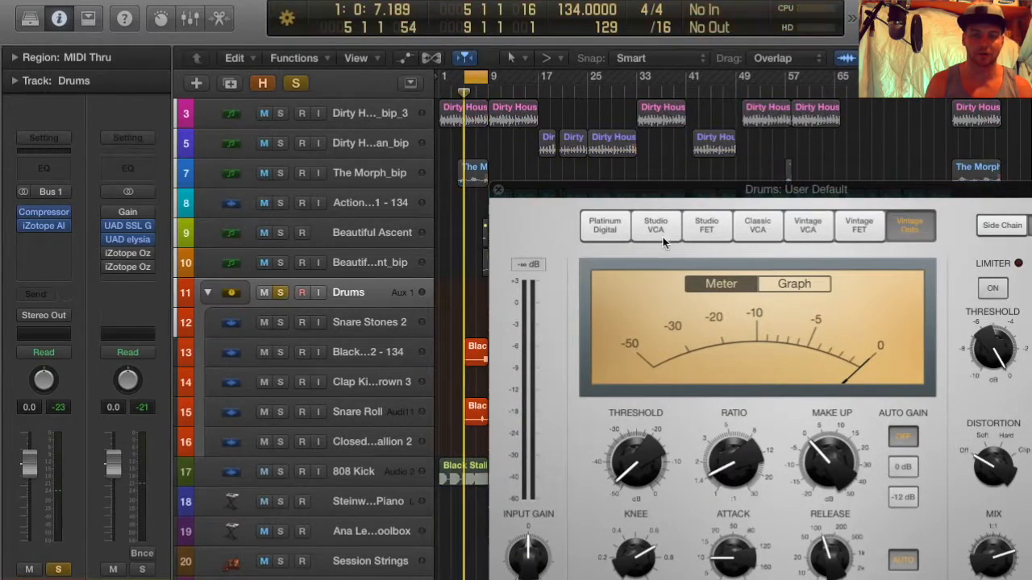
{"action": "left_click_drag", "start_coordinate": [608, 193], "coordinate": [553, 193]}
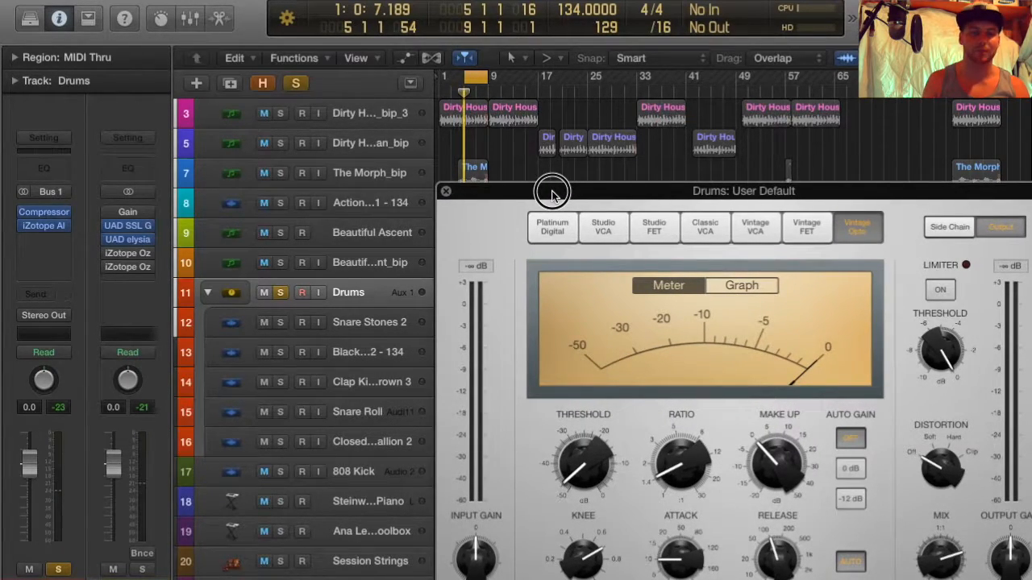
Play the soloed Drums track, close its Compressor, and cycle the Snare Stones 2 region from bar 9 to 17
{"action": "left_click", "coordinate": [356, 475]}
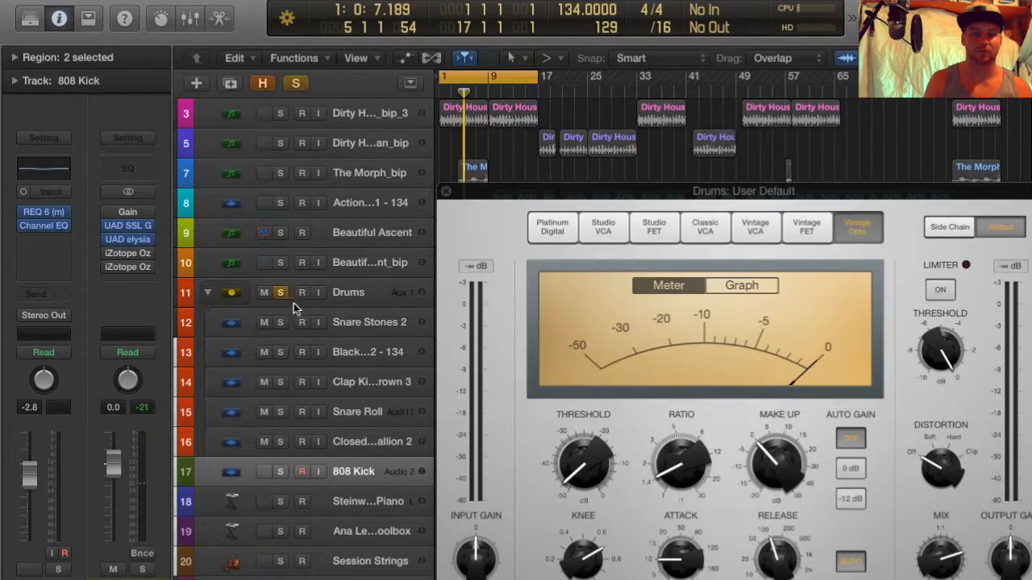
{"action": "left_click", "coordinate": [373, 286]}
{"action": "key", "text": "space"}
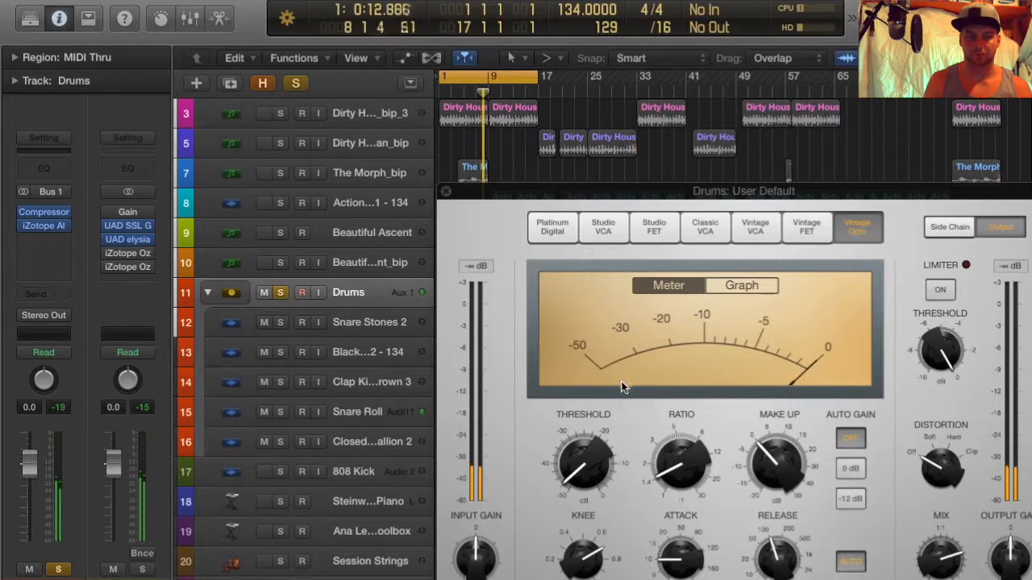
{"action": "left_click", "coordinate": [448, 193]}
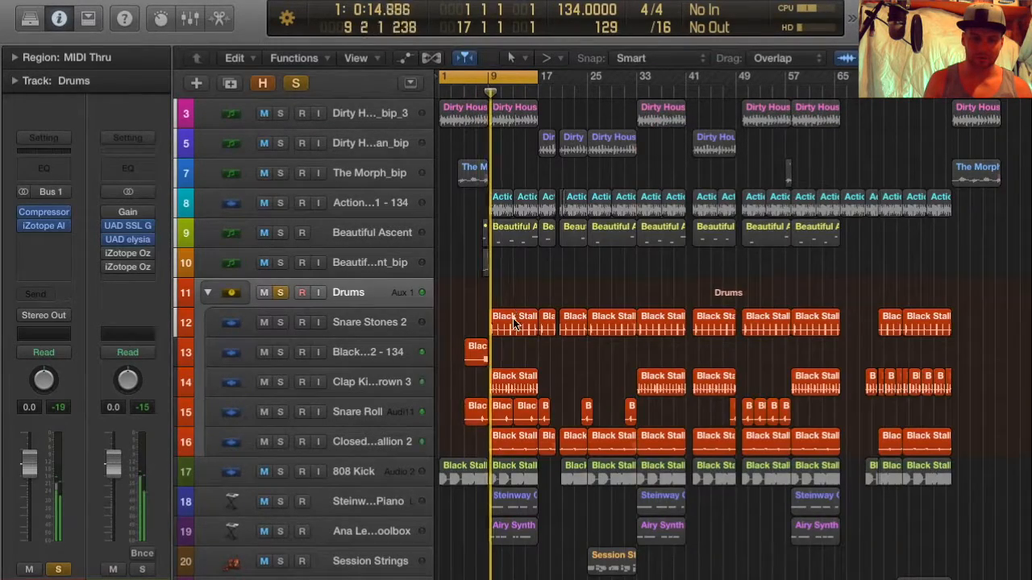
{"action": "left_click", "coordinate": [508, 323]}
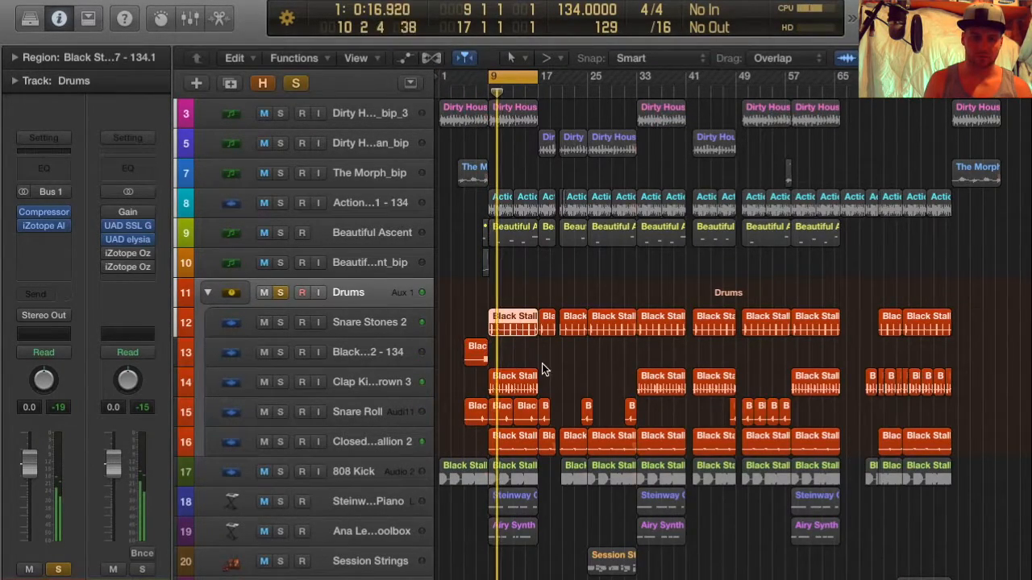
Reopen the Drums Compressor and examine its ratio, attack, release, auto release, make-up and threshold controls
{"action": "left_click", "coordinate": [43, 212]}
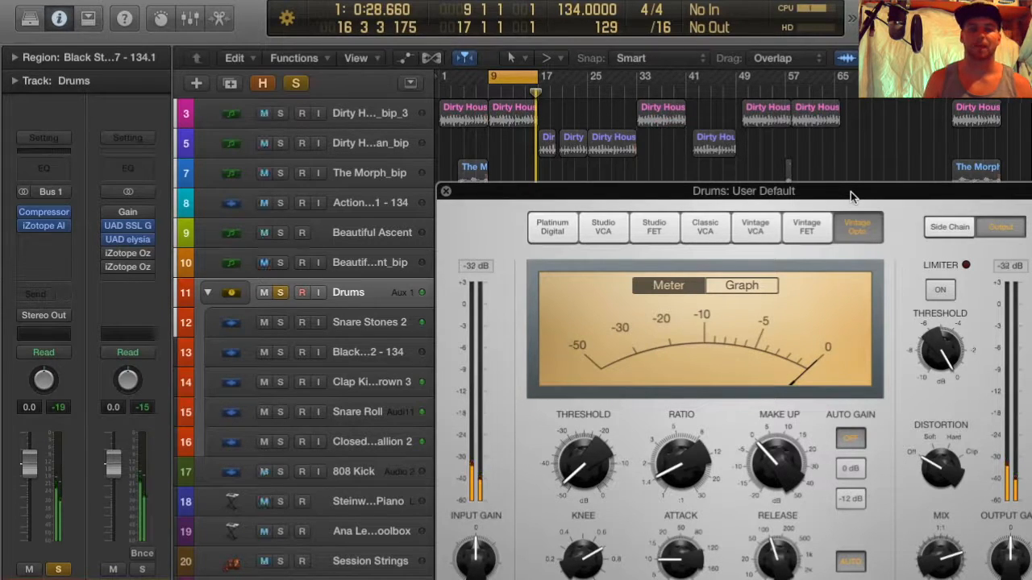
{"action": "left_click_drag", "start_coordinate": [850, 191], "coordinate": [651, 198]}
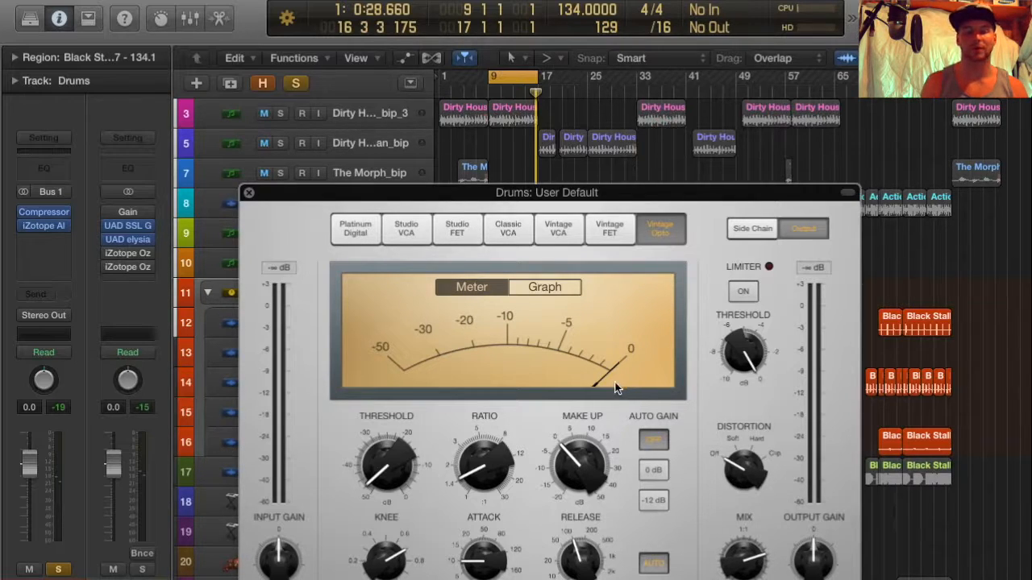
{"action": "left_click", "coordinate": [469, 477]}
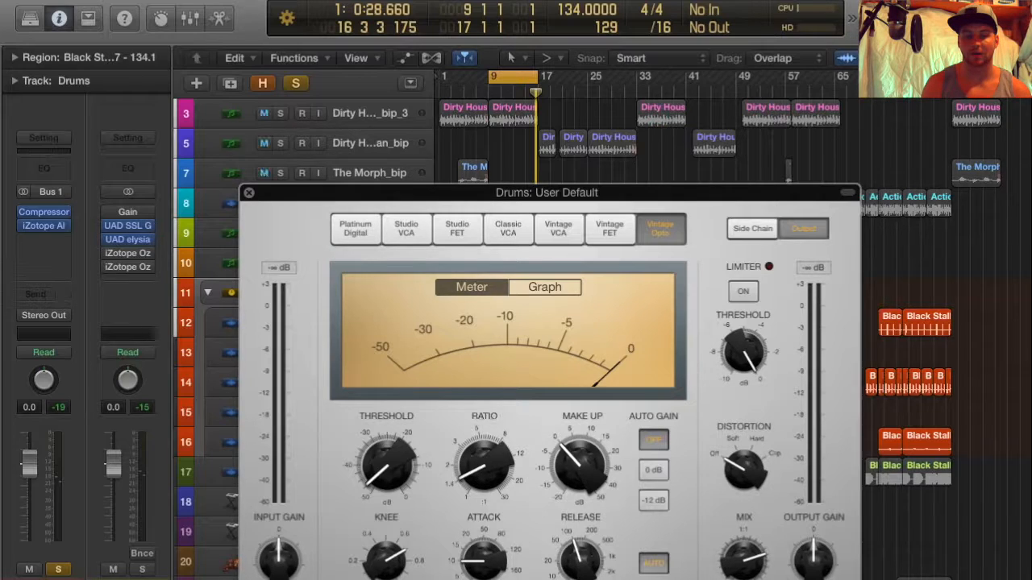
{"action": "left_click", "coordinate": [475, 568]}
{"action": "left_click", "coordinate": [582, 553]}
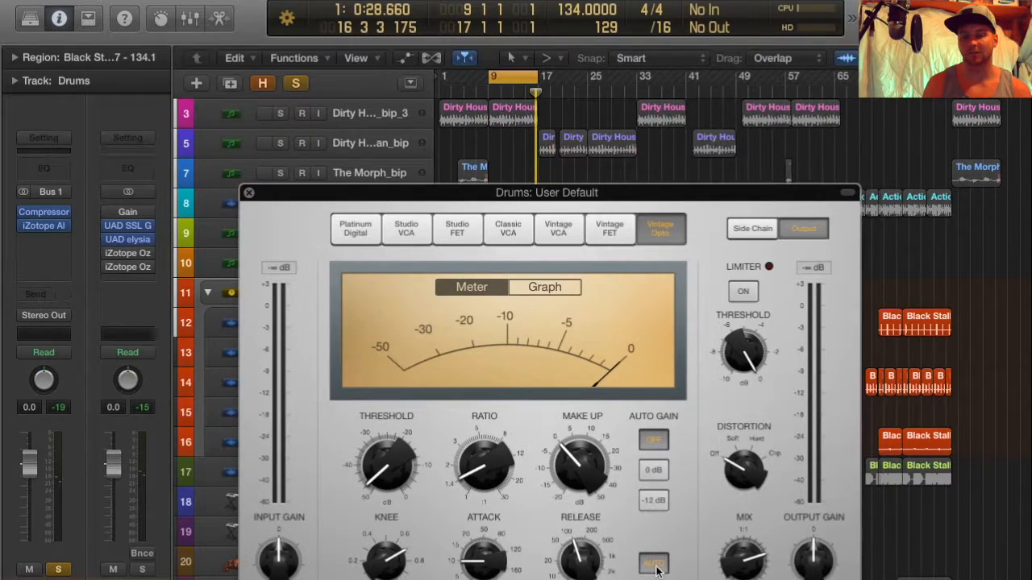
{"action": "left_click", "coordinate": [591, 562]}
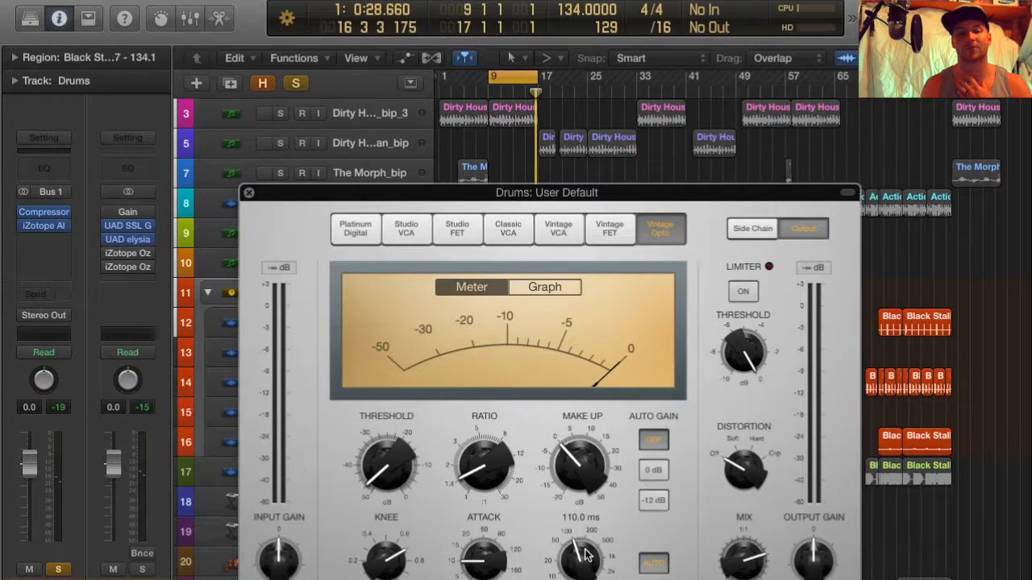
{"action": "left_click", "coordinate": [566, 458]}
{"action": "mouse_move", "coordinate": [412, 481]}
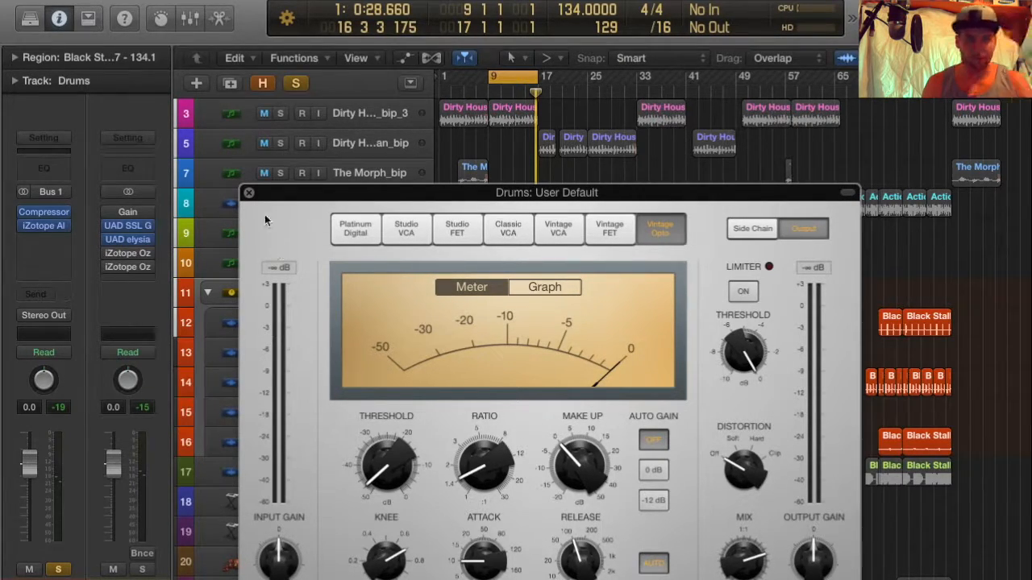
Close the Compressor and open the Drums track's iZotope Alloy 2 in a compact window beside the channel strips
{"action": "left_click", "coordinate": [250, 195]}
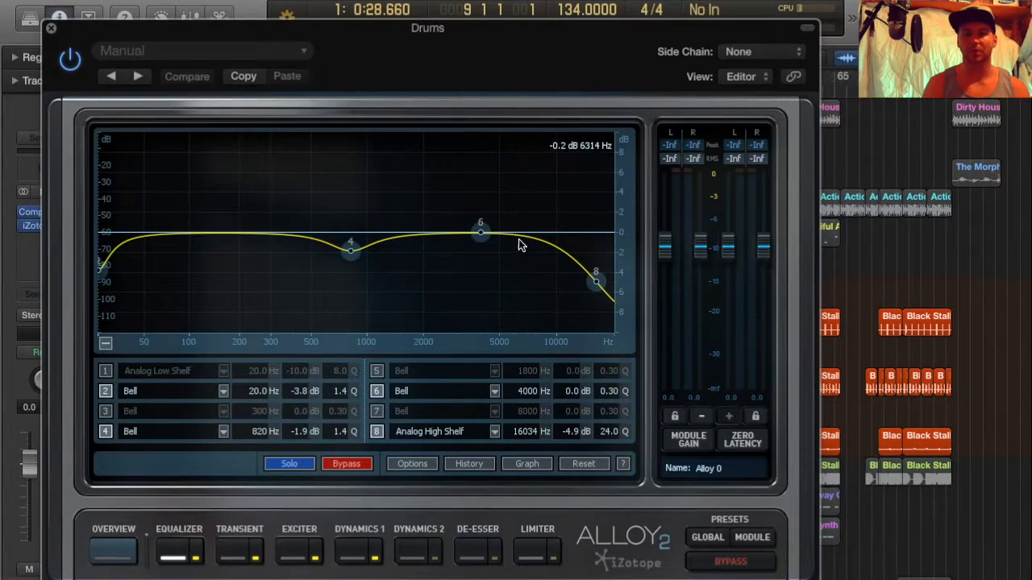
{"action": "left_click", "coordinate": [807, 28]}
{"action": "left_click_drag", "start_coordinate": [588, 28], "coordinate": [714, 24]}
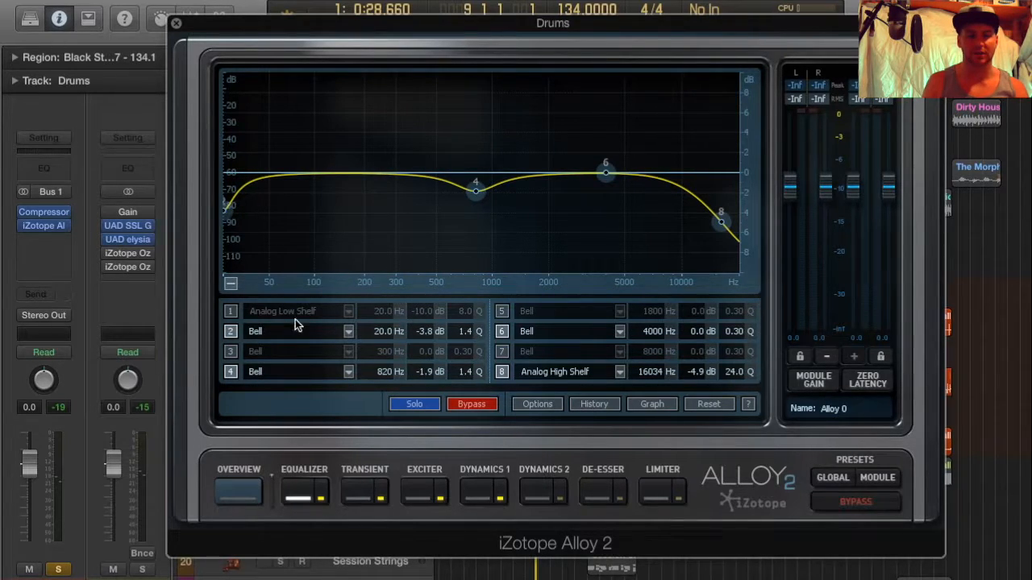
Examine Alloy 2's 820 Hz and high-shelf equalizer bands, the Dynamics 1 module and the Exciter module
{"action": "left_click", "coordinate": [477, 193]}
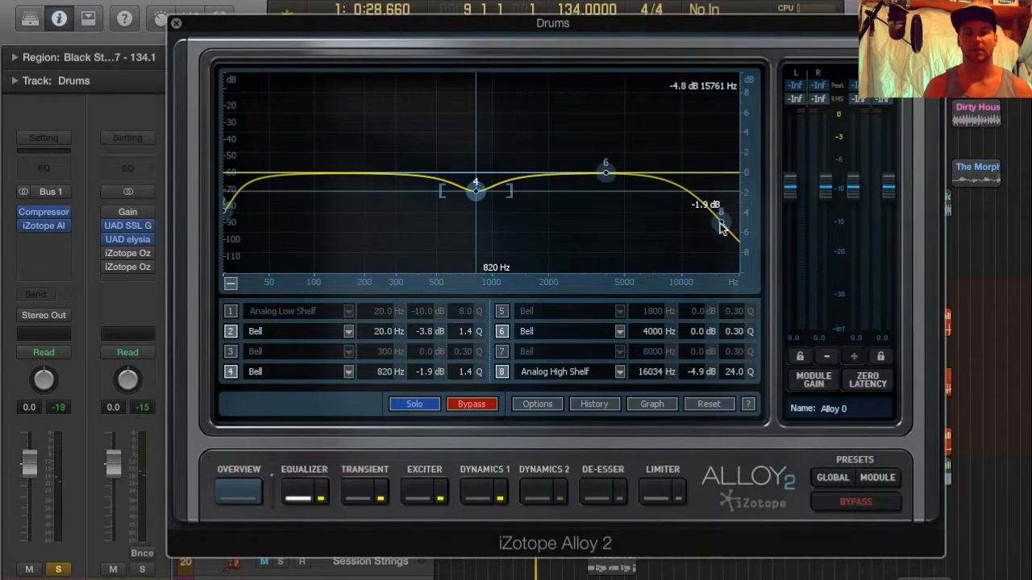
{"action": "left_click", "coordinate": [476, 494]}
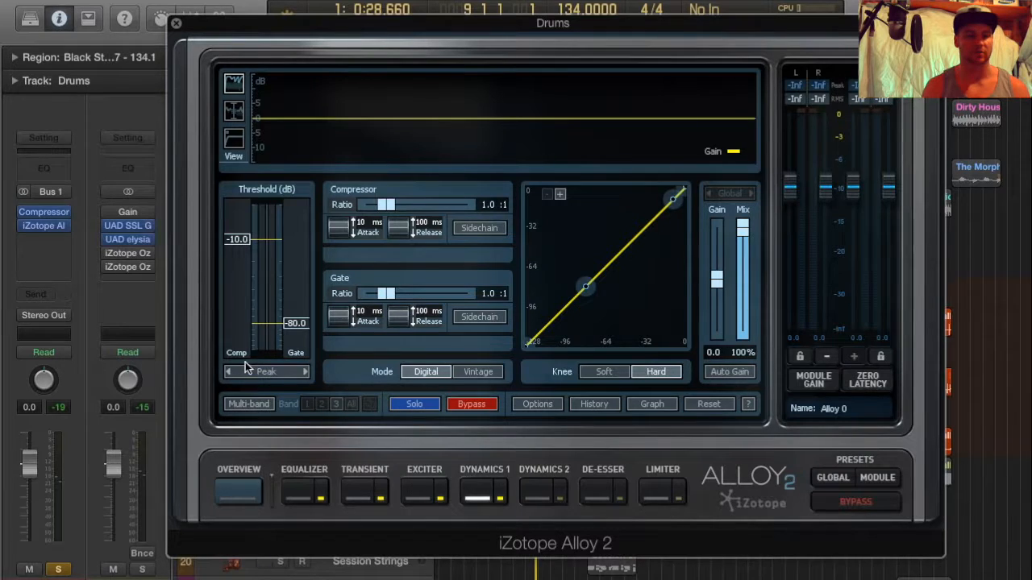
{"action": "left_click", "coordinate": [420, 491]}
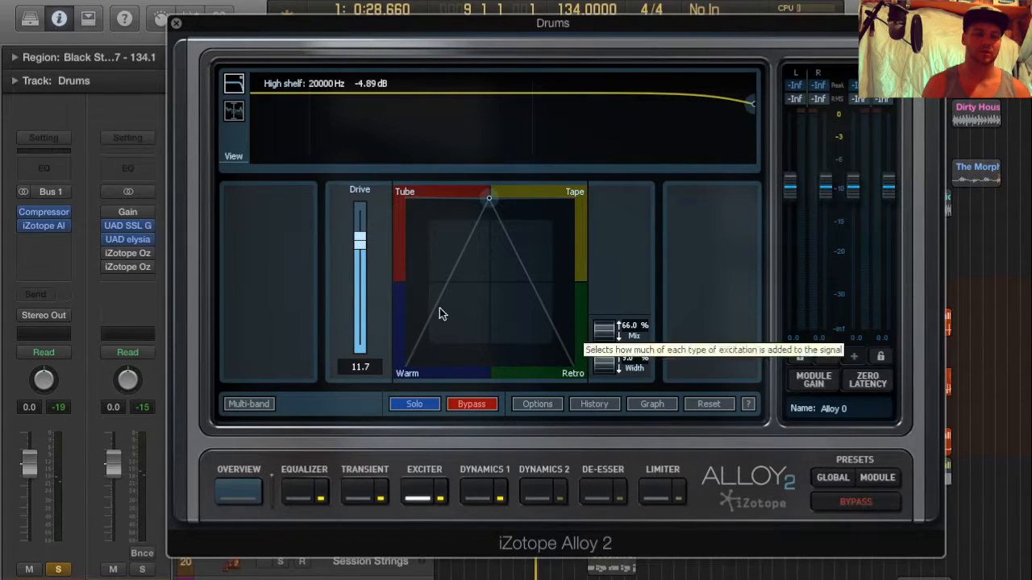
Examine the attack and sustain controls of Alloy 2's Transient module on the Drums track, and close the plug-in window
{"action": "left_click", "coordinate": [363, 491]}
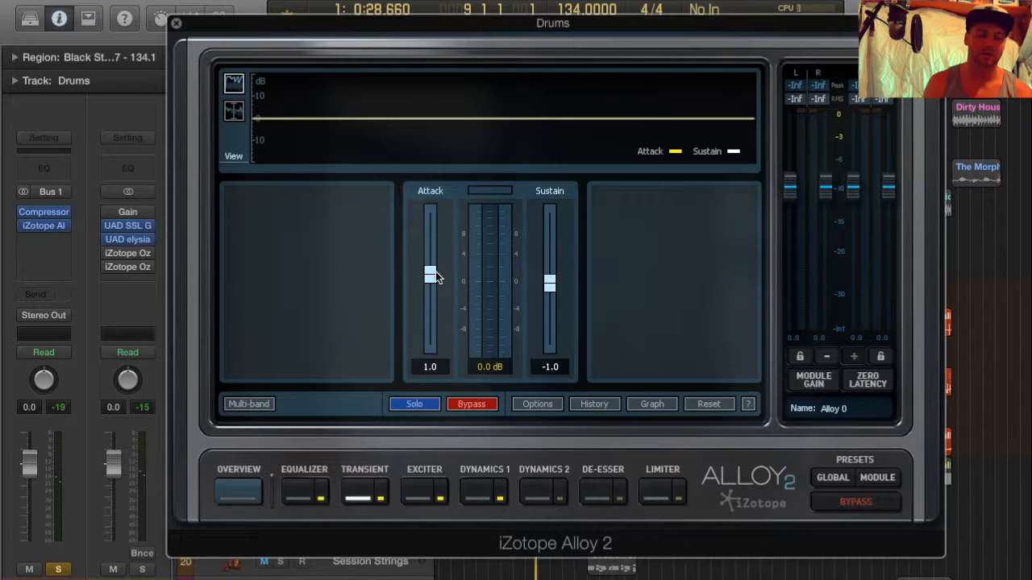
{"action": "mouse_move", "coordinate": [432, 273]}
{"action": "left_mouse_down"}
{"action": "mouse_move", "coordinate": [432, 261]}
{"action": "mouse_move", "coordinate": [430, 274]}
{"action": "left_mouse_up"}
{"action": "left_click", "coordinate": [177, 24]}
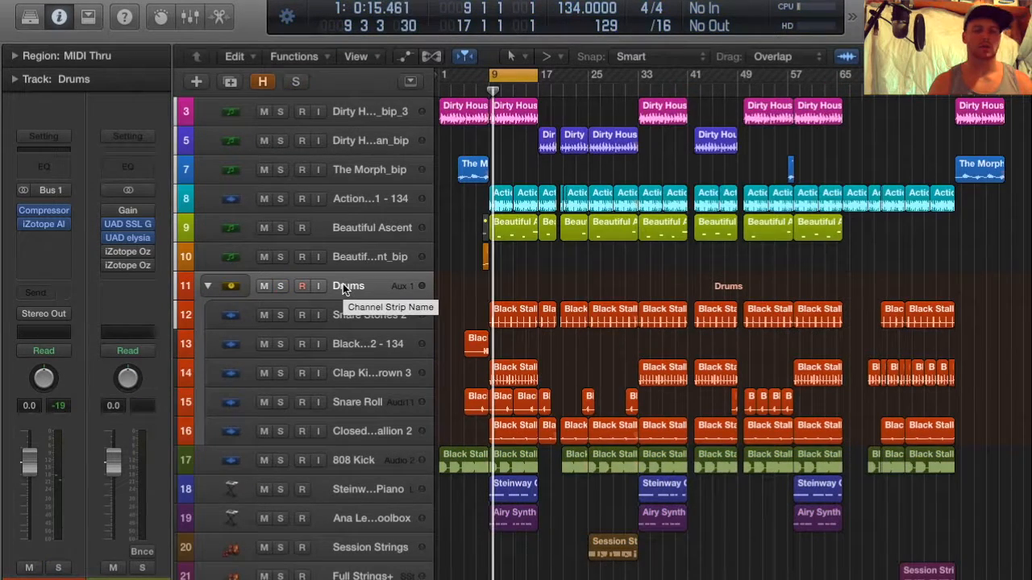
Examine the Linear Phase EQ and the RC 48 reverb on the Snare Stones 2 track, closing each plug-in window
{"action": "left_click", "coordinate": [352, 314]}
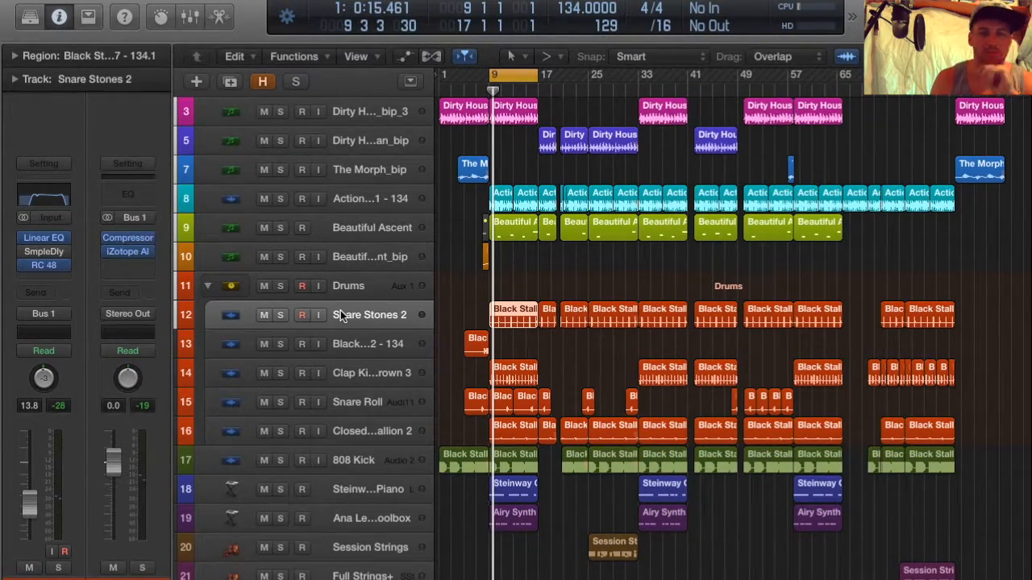
{"action": "mouse_move", "coordinate": [56, 240]}
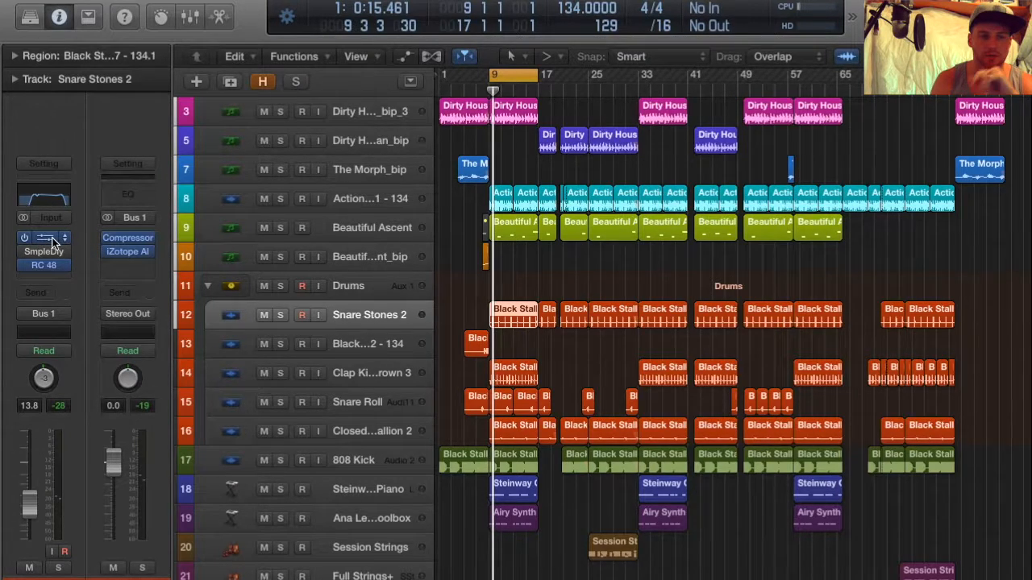
{"action": "left_click", "coordinate": [54, 242]}
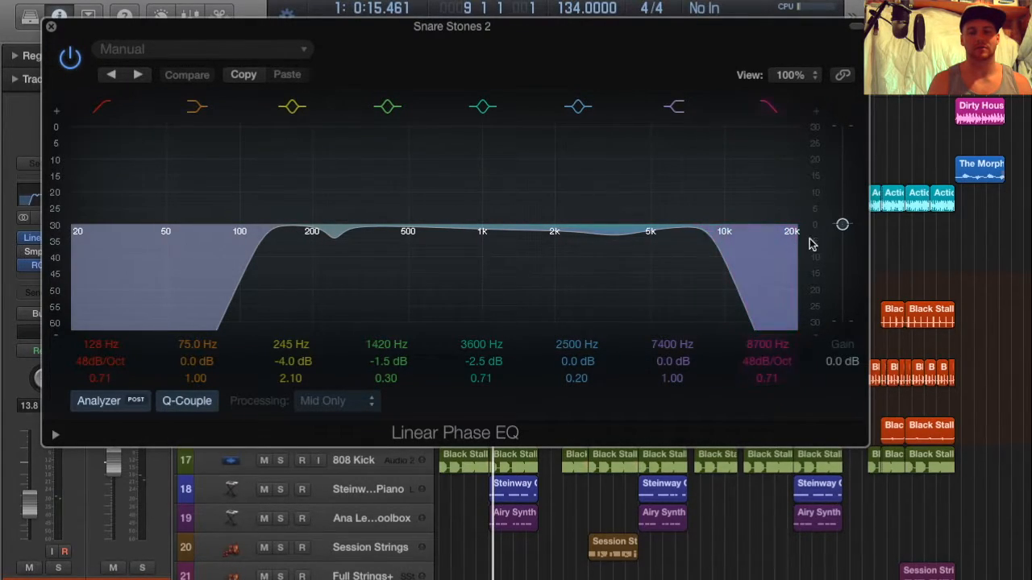
{"action": "left_click", "coordinate": [51, 26]}
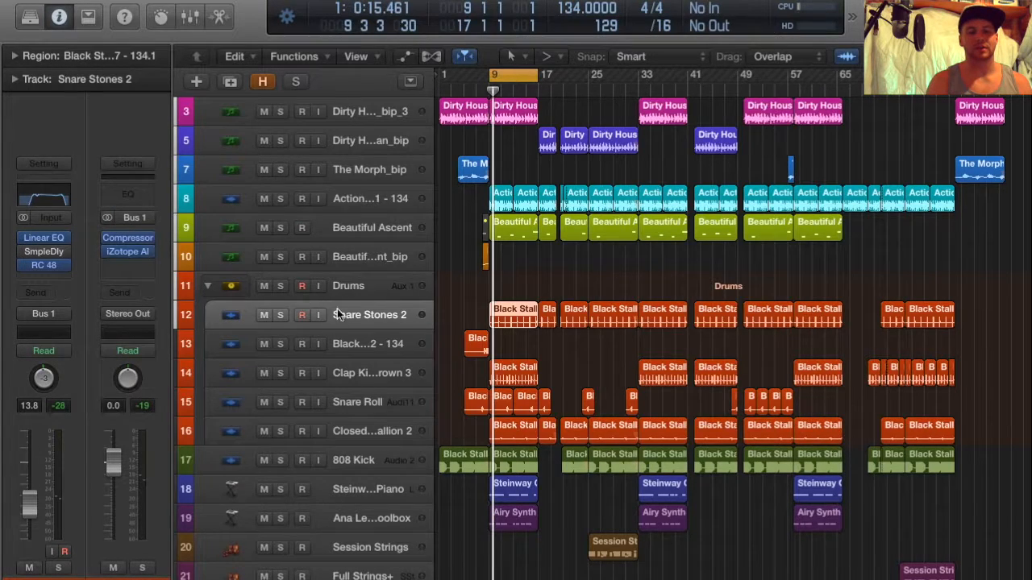
{"action": "left_click", "coordinate": [45, 265]}
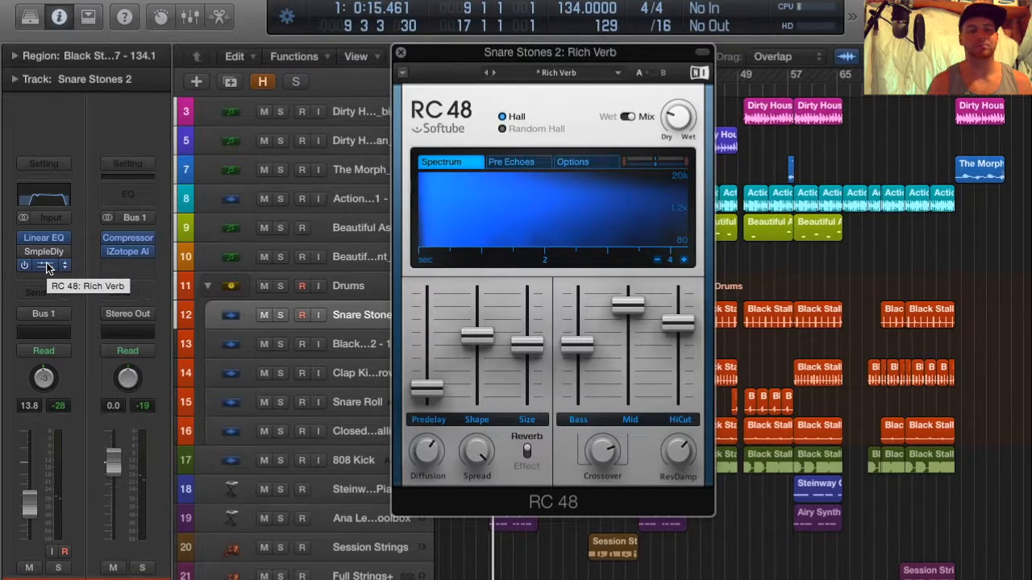
{"action": "left_click", "coordinate": [402, 55]}
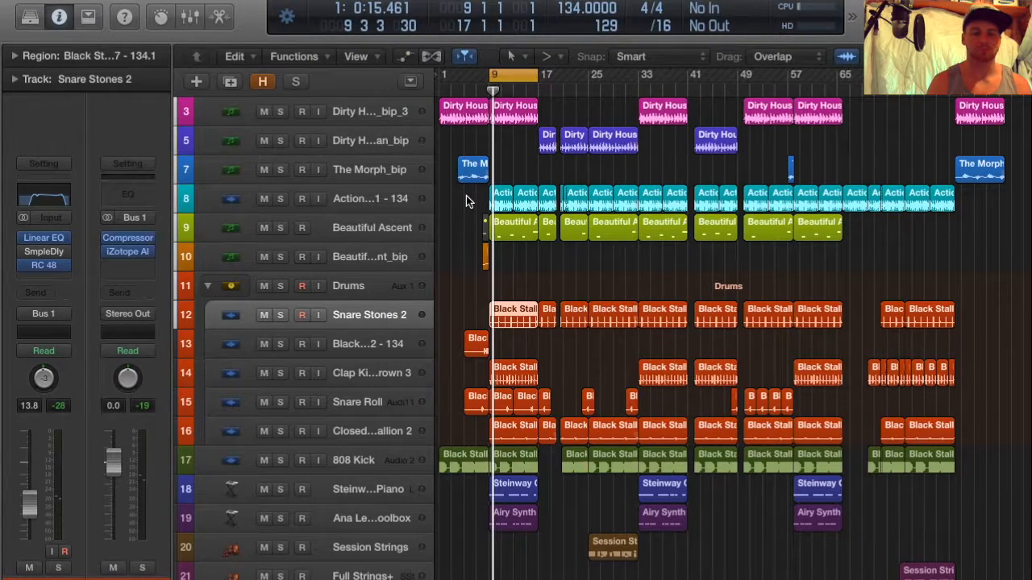
Examine the Sample Delay and the RC 48 reverb mix on the Clap KingsCrown 3 track, closing each plug-in window
{"action": "left_click", "coordinate": [359, 375]}
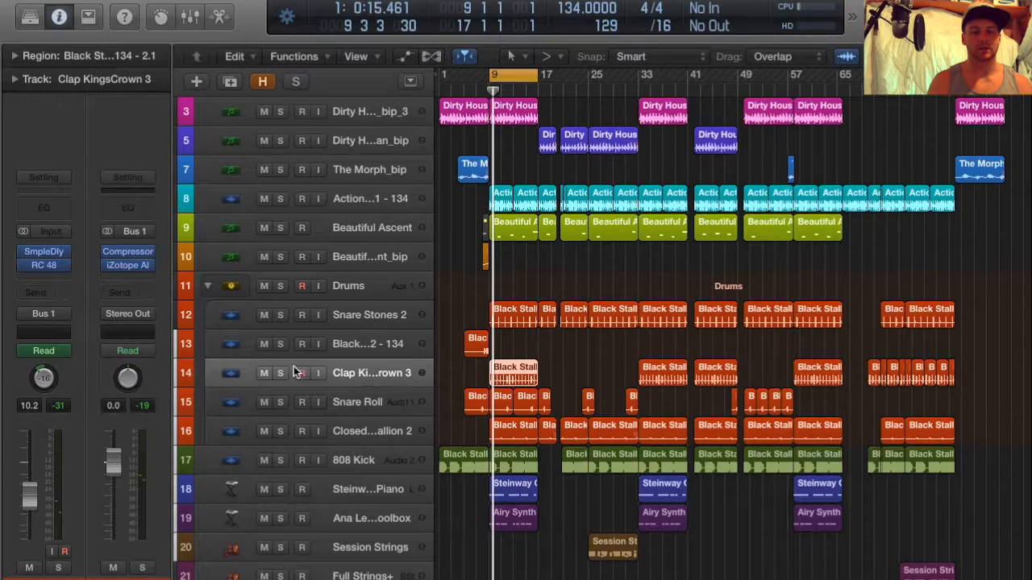
{"action": "left_click", "coordinate": [43, 251]}
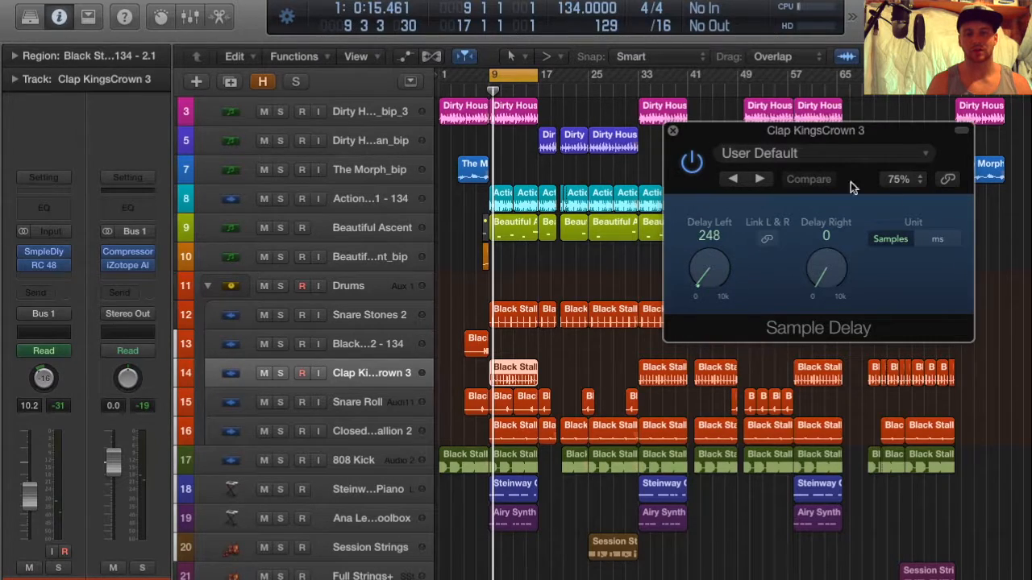
{"action": "left_click", "coordinate": [673, 130]}
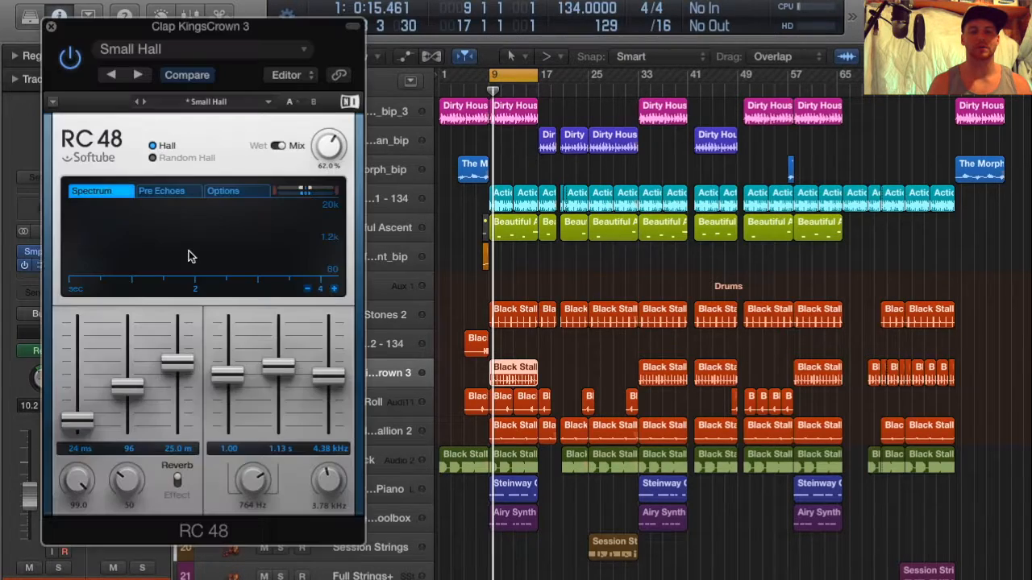
{"action": "left_click_drag", "start_coordinate": [167, 30], "coordinate": [572, 50]}
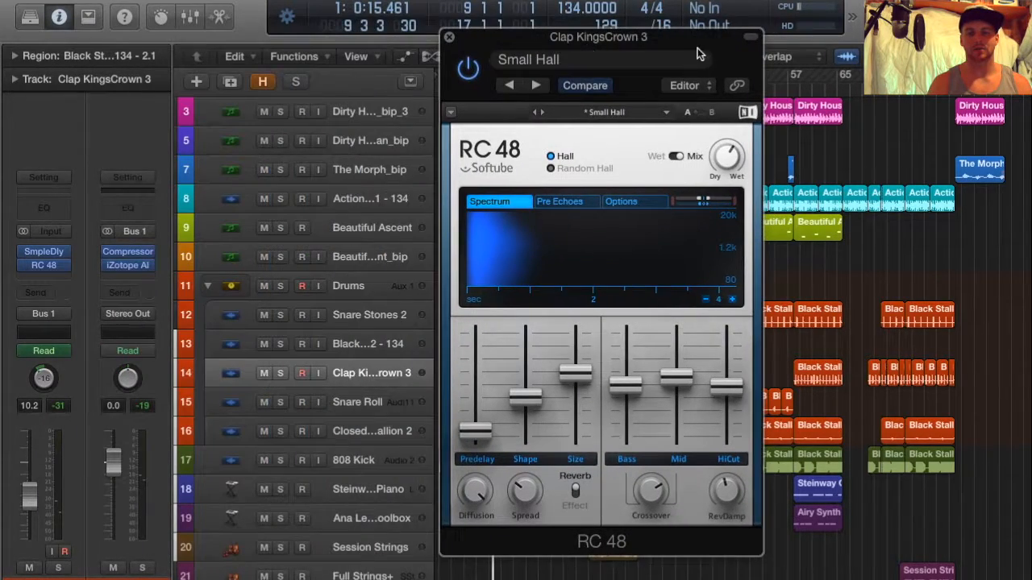
{"action": "mouse_move", "coordinate": [728, 166]}
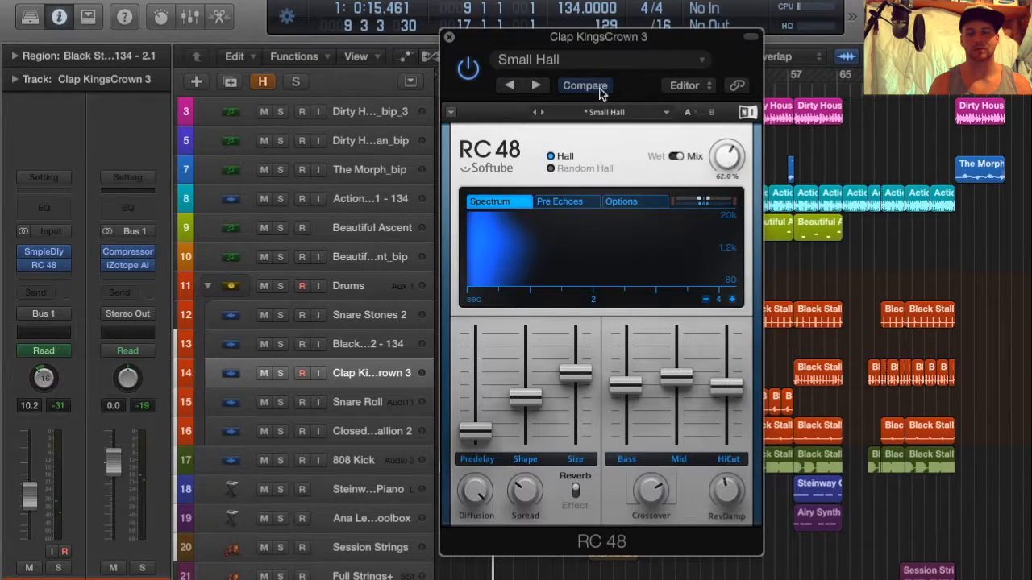
{"action": "left_click", "coordinate": [450, 40]}
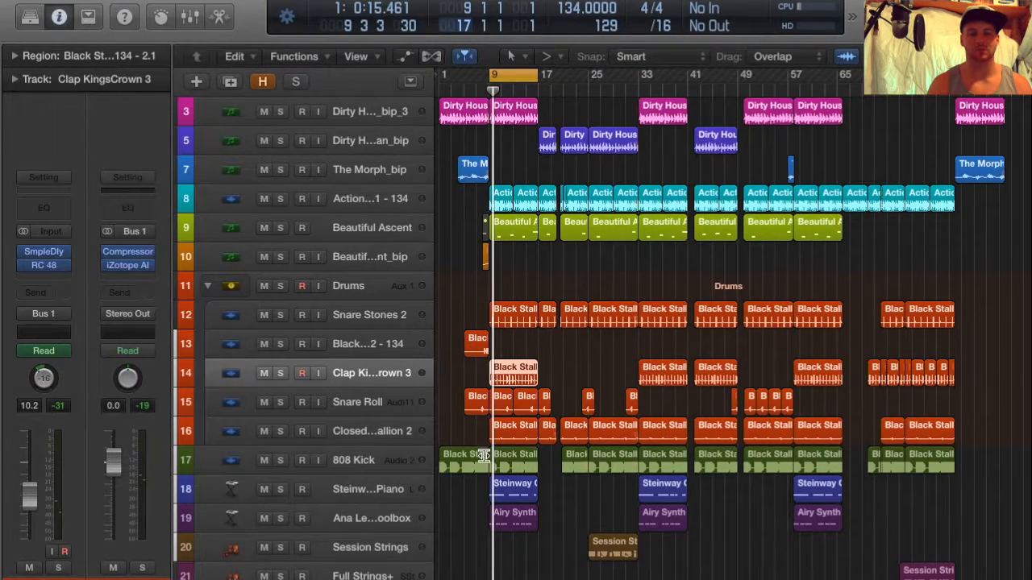
Solo the Clap KingsCrown 3 track, listen to it from bar 9, and remove the solo
{"action": "left_click", "coordinate": [281, 373]}
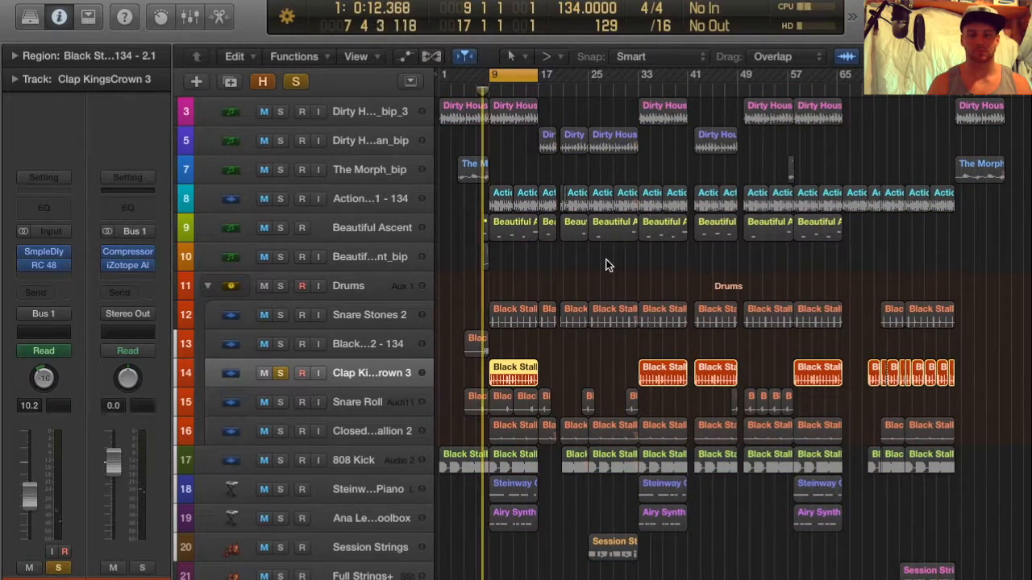
{"action": "left_click", "coordinate": [486, 89]}
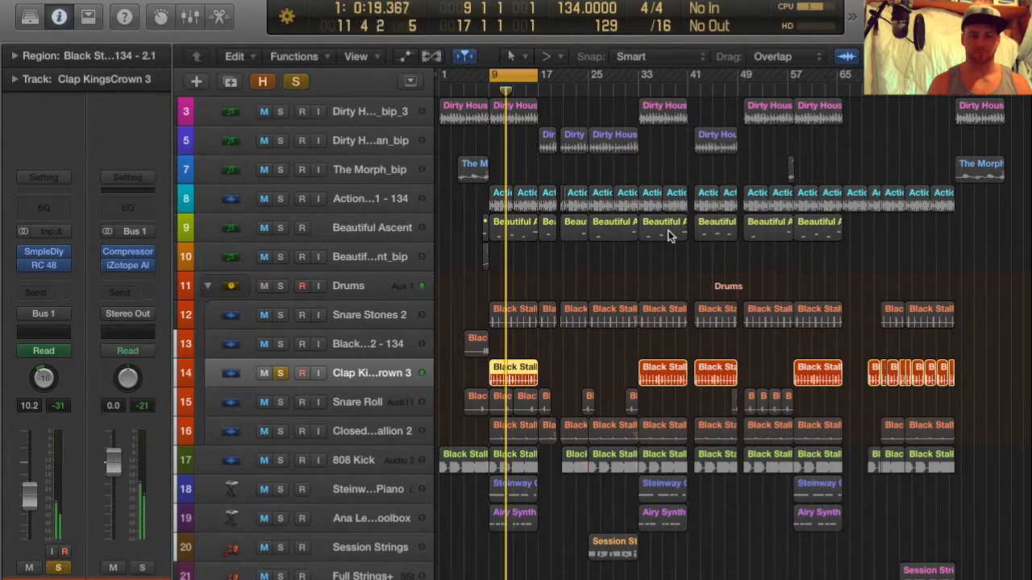
{"action": "mouse_move", "coordinate": [33, 269]}
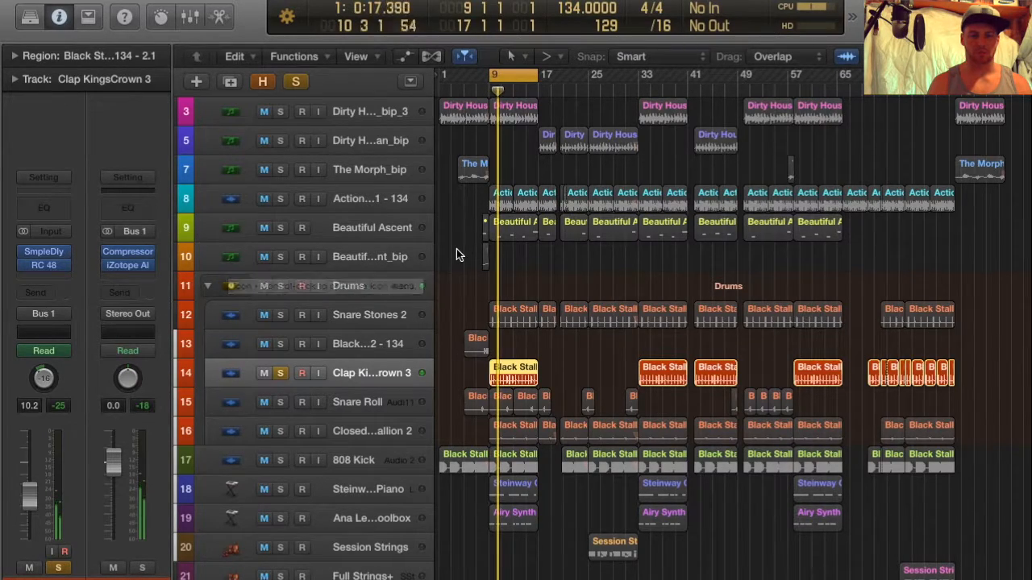
{"action": "mouse_move", "coordinate": [250, 346]}
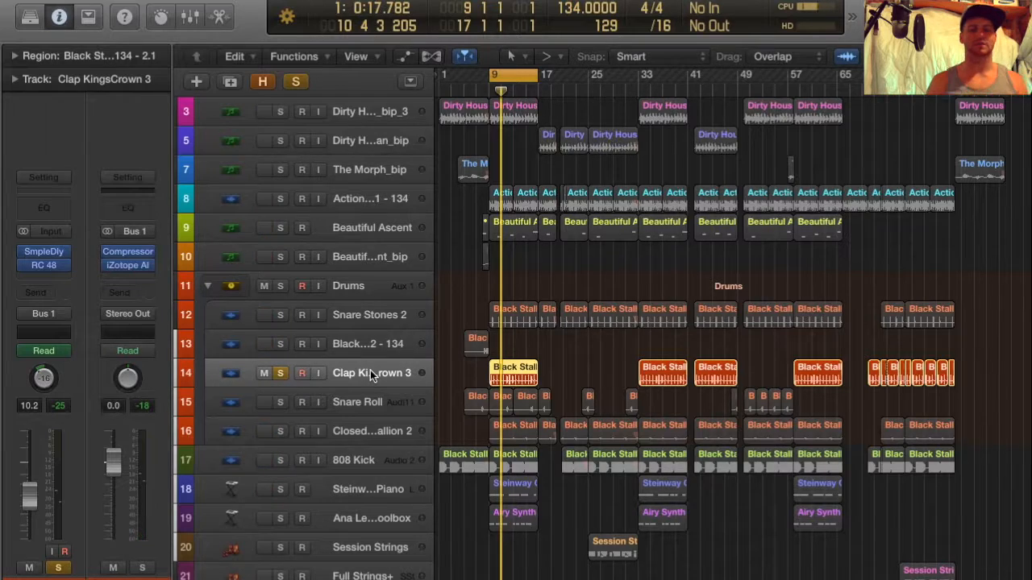
{"action": "mouse_move", "coordinate": [368, 370]}
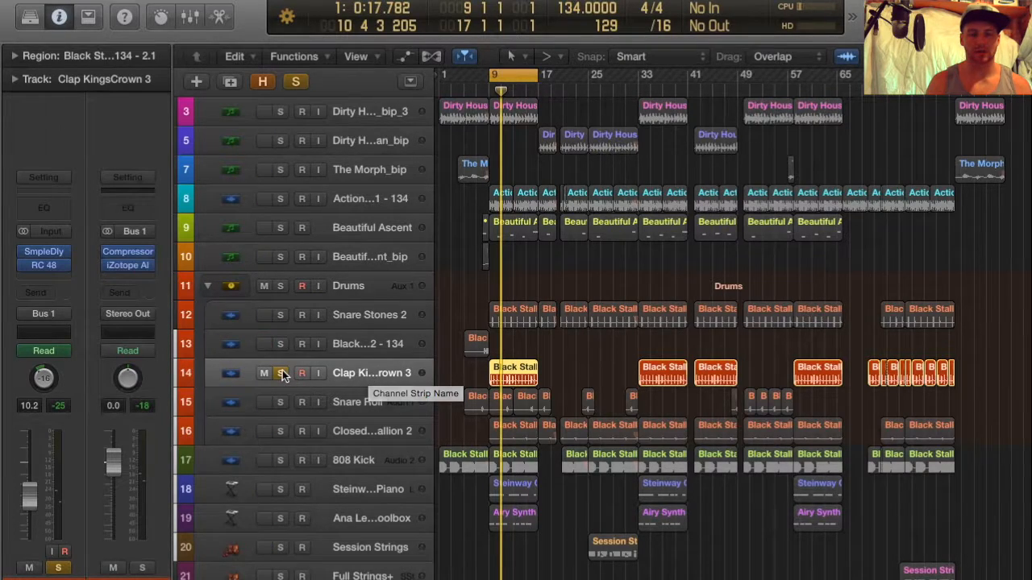
{"action": "left_click", "coordinate": [279, 372]}
Select the Snare Roll track, reveal the hidden tracks, and open the Maschine instrument
{"action": "left_click", "coordinate": [355, 399]}
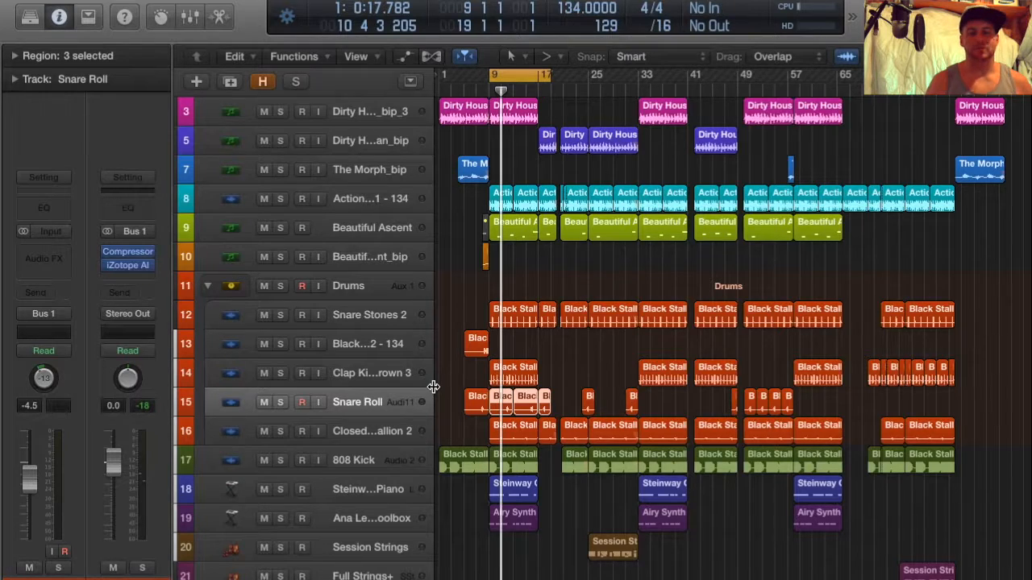
{"action": "scroll", "coordinate": [427, 293], "scroll_direction": "up", "scroll_amount": 2}
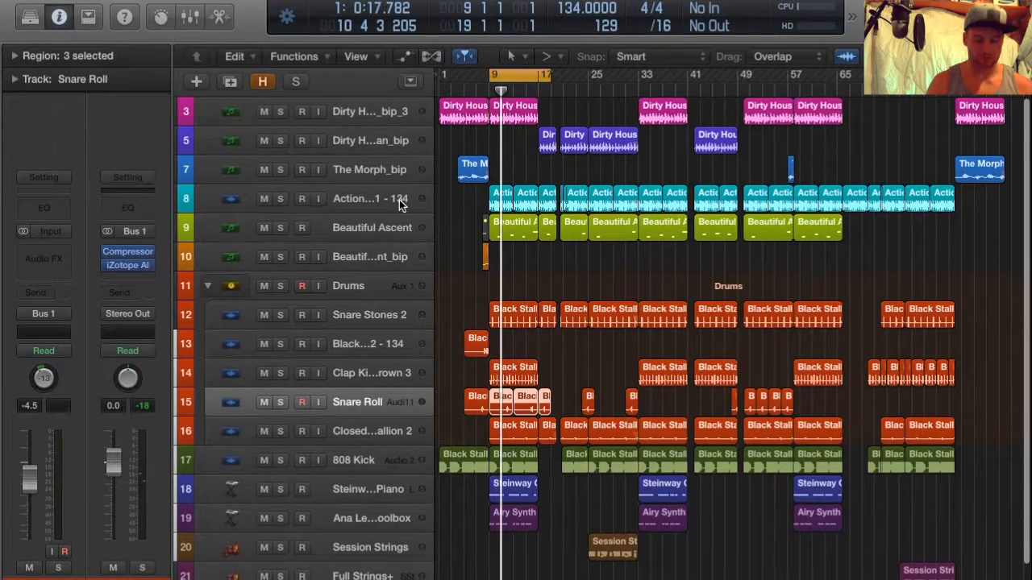
{"action": "key", "text": "h"}
{"action": "left_click", "coordinate": [361, 111]}
{"action": "left_click", "coordinate": [48, 197]}
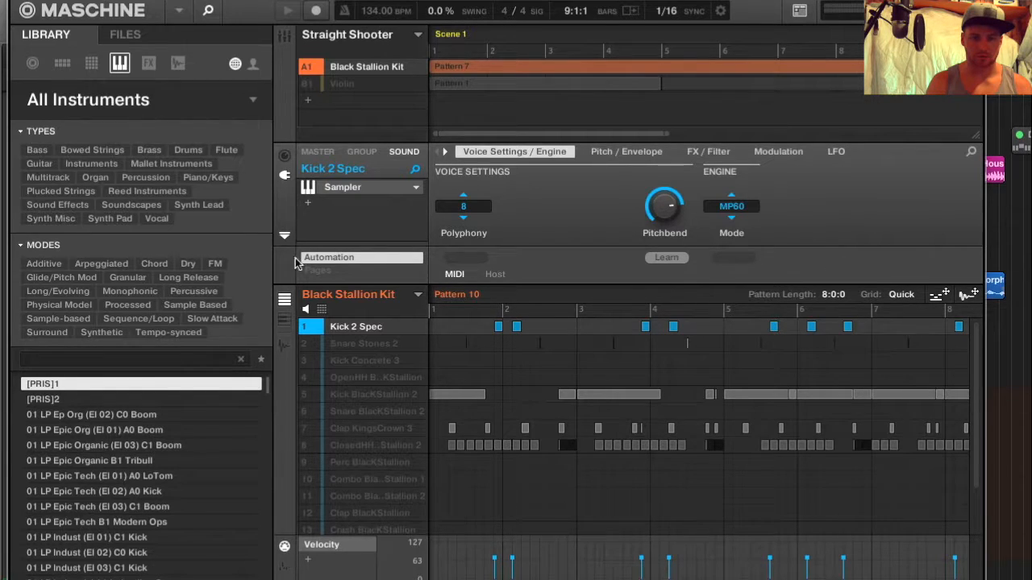
Switch the Black Stallion Kit group in Maschine to Pattern 11
{"action": "left_click", "coordinate": [419, 298]}
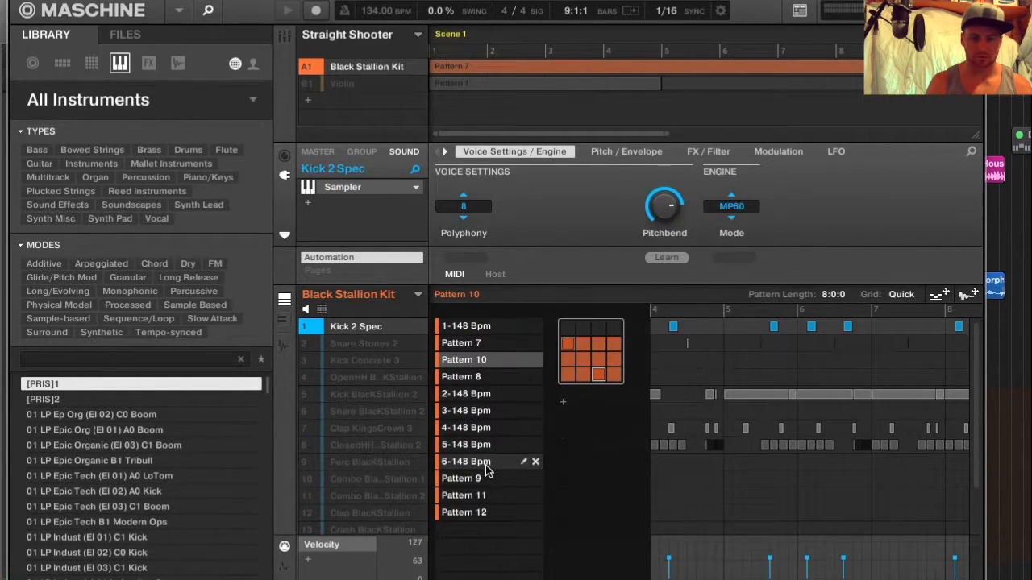
{"action": "left_click", "coordinate": [465, 378]}
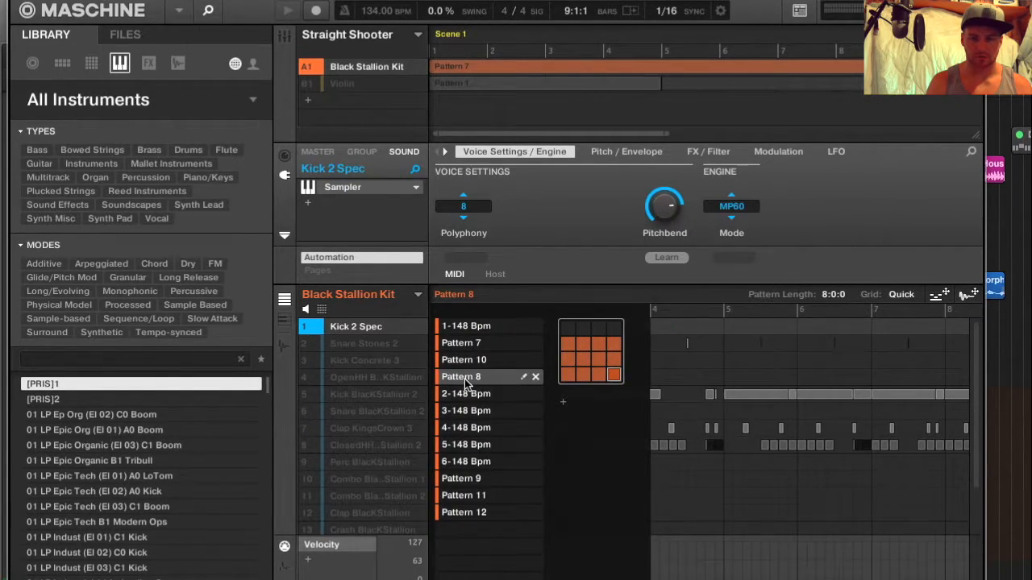
{"action": "left_click", "coordinate": [467, 496]}
{"action": "left_click", "coordinate": [817, 364]}
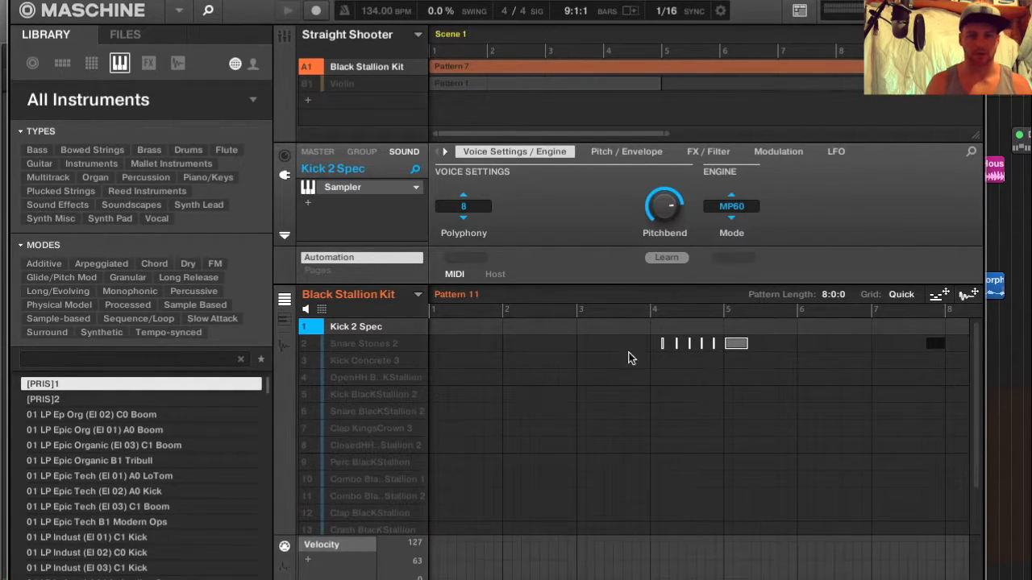
Show Snare Stones 2 in the piano roll and examine its notes around bars 4 to 5 and the roll before bar 8
{"action": "left_click", "coordinate": [335, 342]}
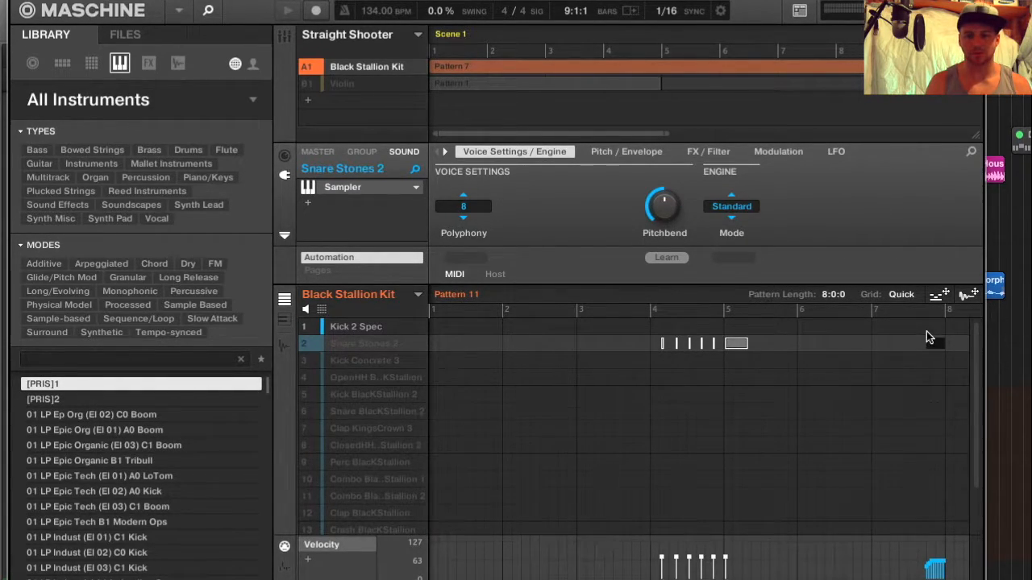
{"action": "left_click", "coordinate": [286, 320]}
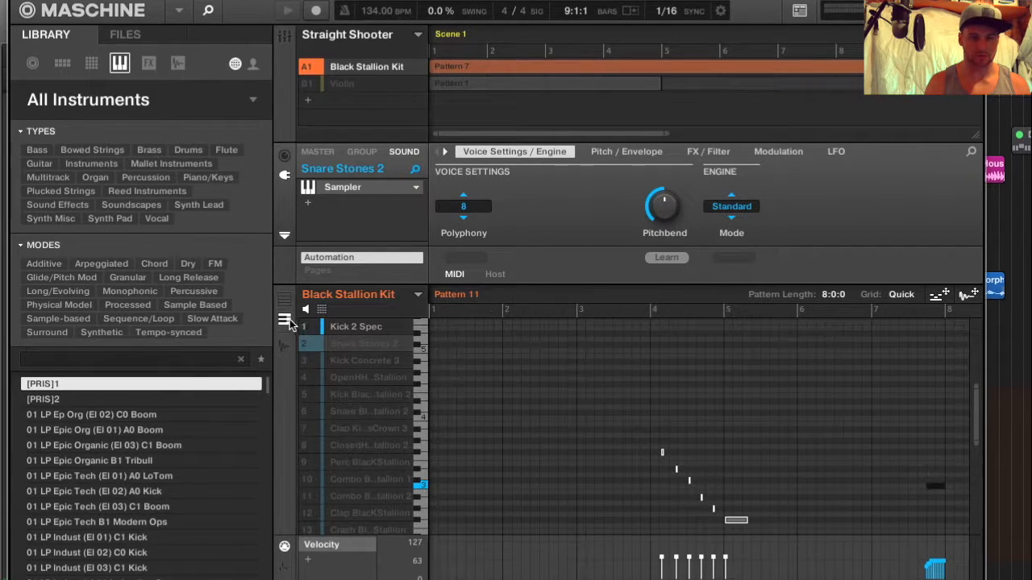
{"action": "scroll", "coordinate": [701, 428], "scroll_direction": "up", "scroll_amount": 5}
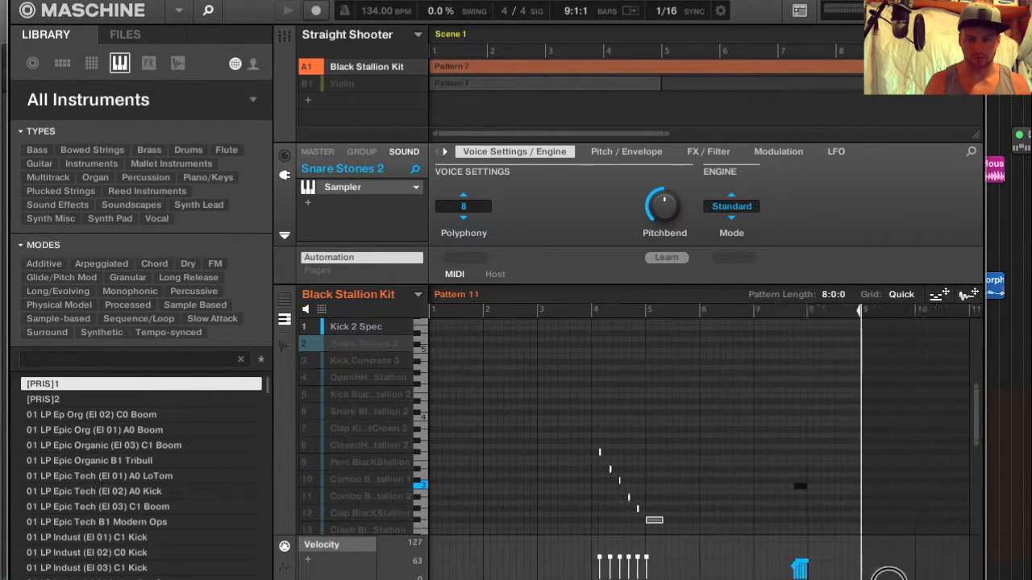
{"action": "scroll", "coordinate": [702, 427], "scroll_direction": "right", "scroll_amount": 3}
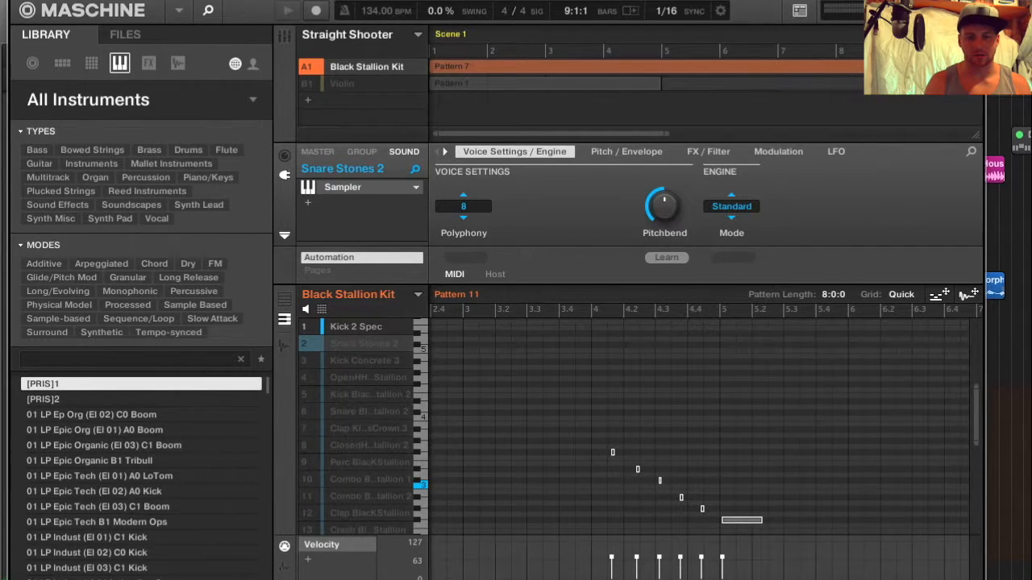
{"action": "scroll", "coordinate": [702, 427], "scroll_direction": "right", "scroll_amount": 6}
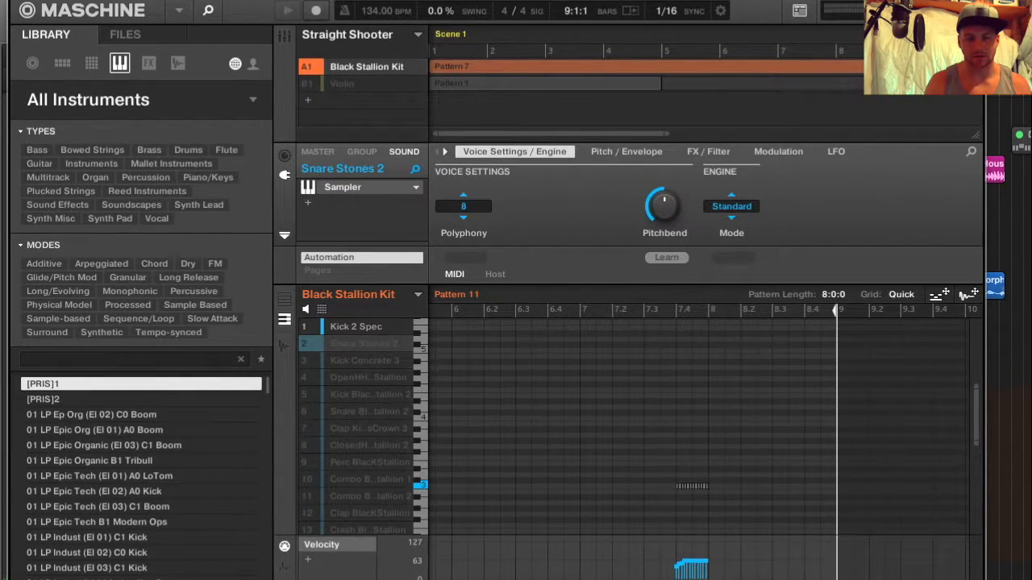
{"action": "scroll", "coordinate": [702, 427], "scroll_direction": "right", "scroll_amount": 2}
{"action": "scroll", "coordinate": [702, 427], "scroll_direction": "right", "scroll_amount": 4}
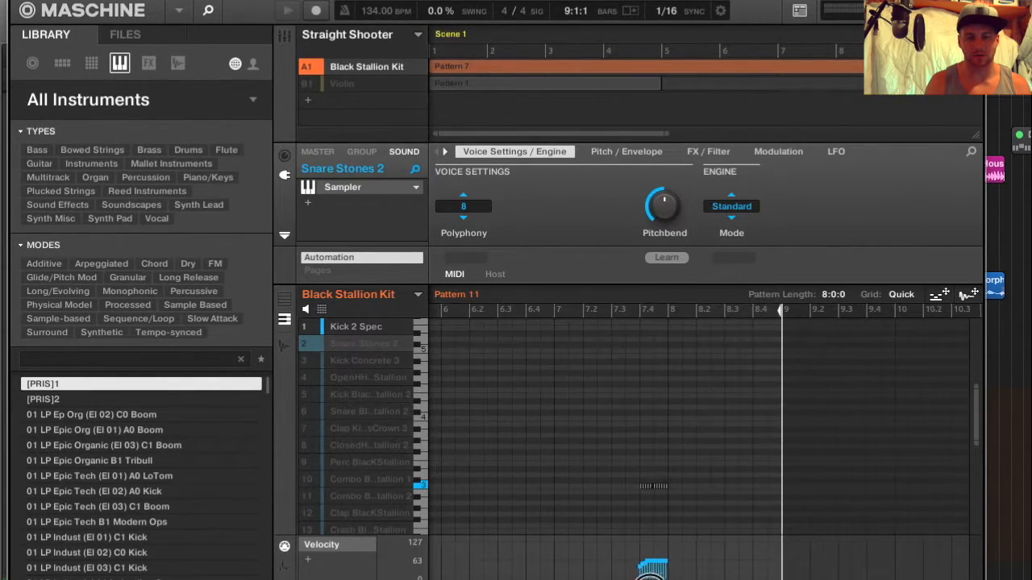
{"action": "scroll", "coordinate": [702, 428], "scroll_direction": "left", "scroll_amount": 5}
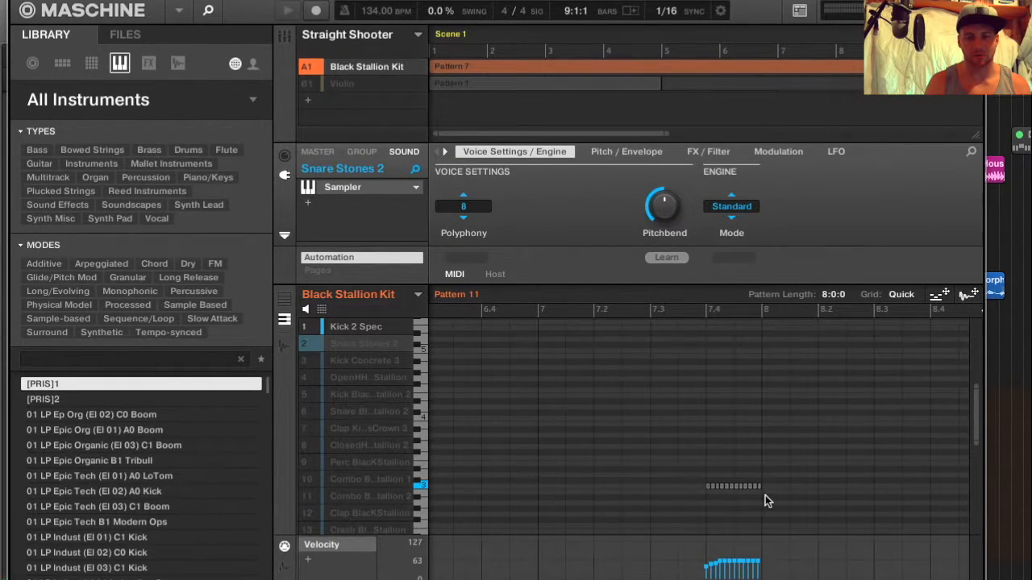
{"action": "mouse_move", "coordinate": [704, 573]}
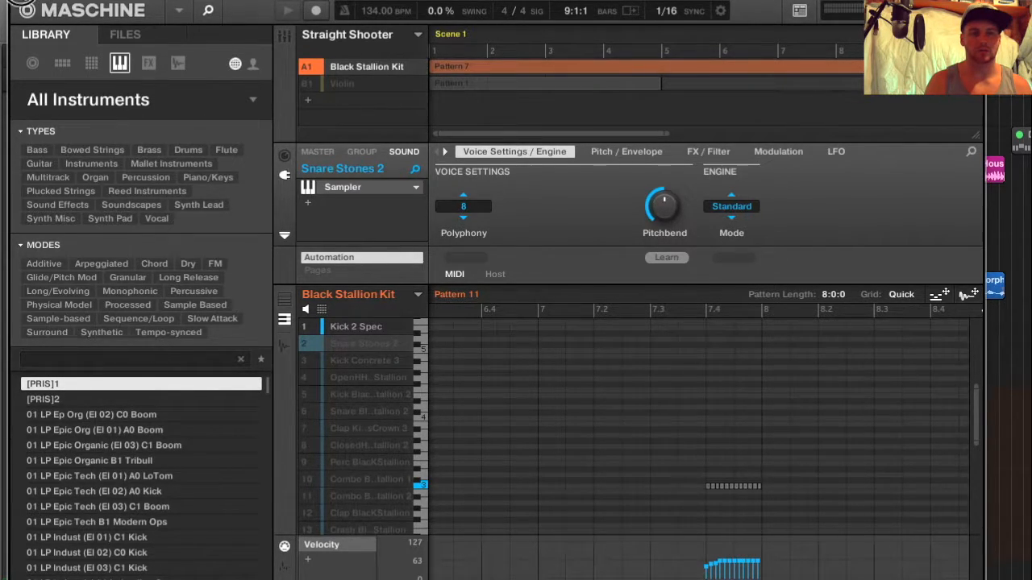
Close Maschine, hide the hidden tracks again, and select the Snare Roll track
{"action": "left_click", "coordinate": [18, 2]}
{"action": "left_click", "coordinate": [411, 161]}
{"action": "key", "text": "h"}
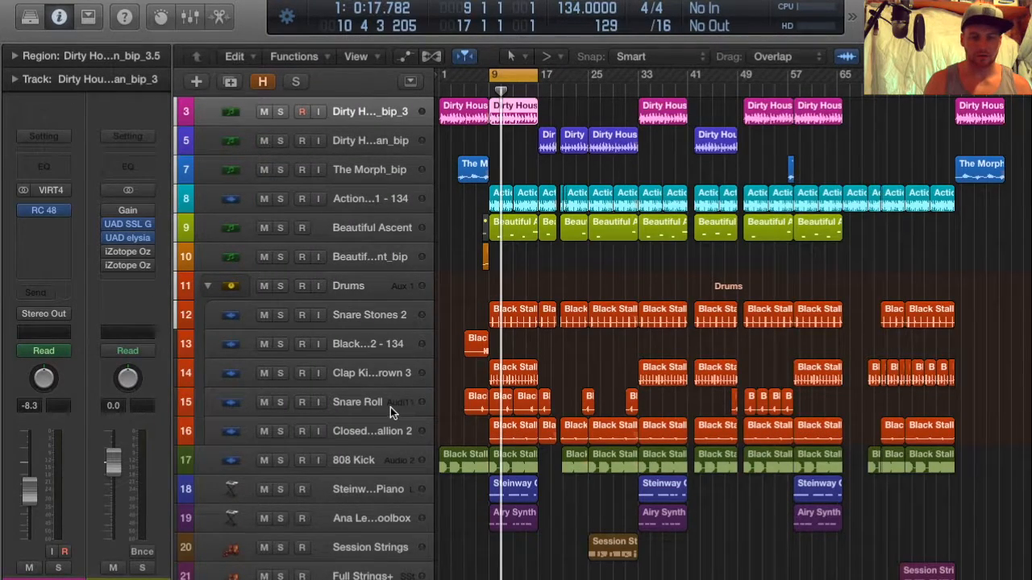
{"action": "left_click", "coordinate": [355, 403]}
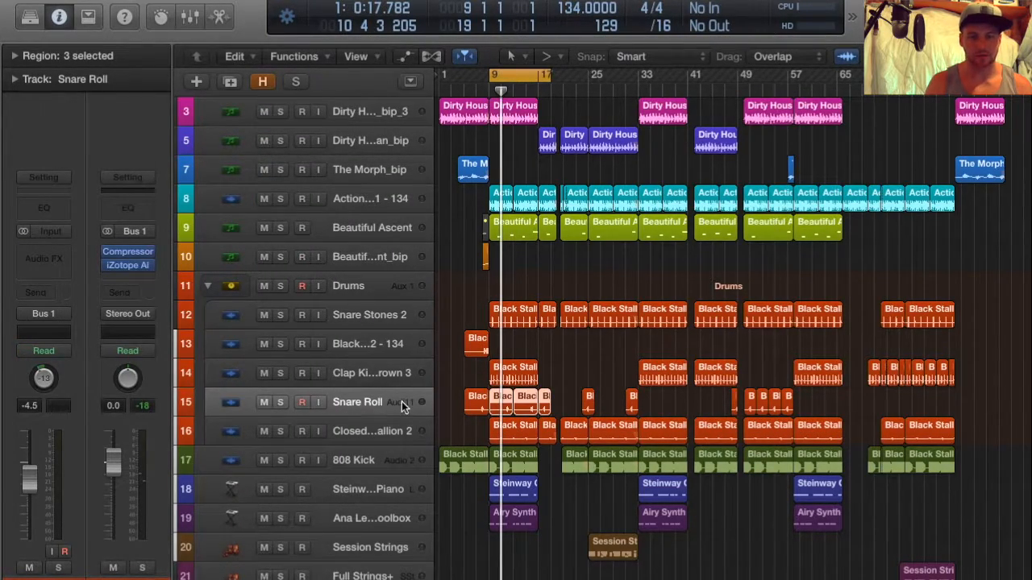
Solo the Snare Roll track, play it back from bar 9, and zoom in horizontally on its regions
{"action": "left_click", "coordinate": [53, 234]}
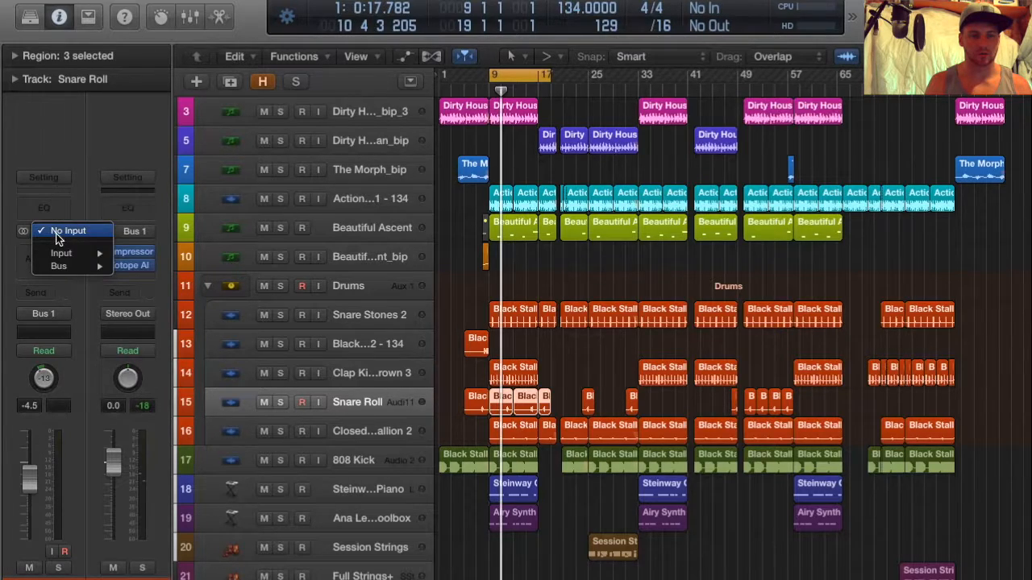
{"action": "left_click", "coordinate": [64, 149]}
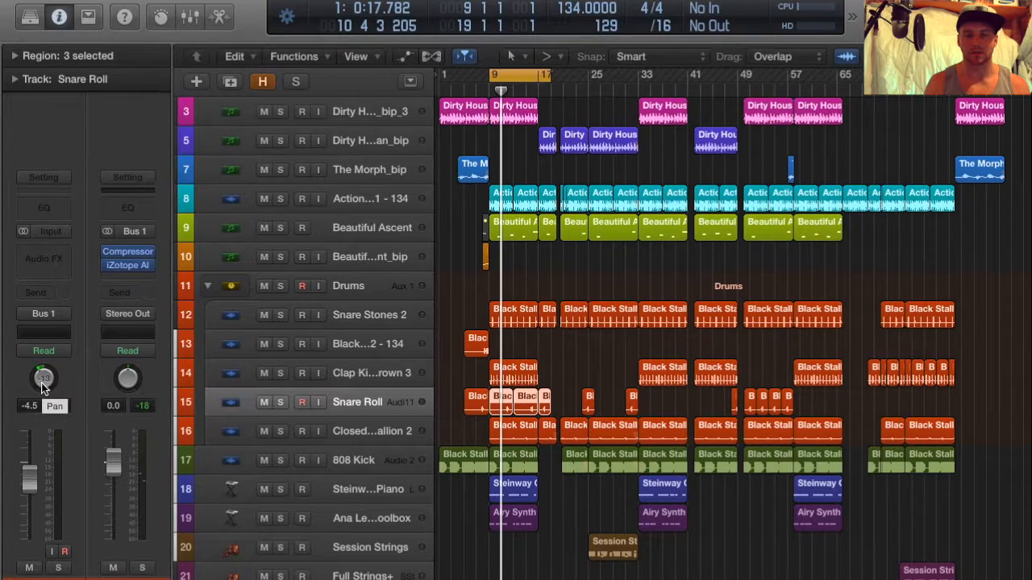
{"action": "left_click", "coordinate": [282, 401]}
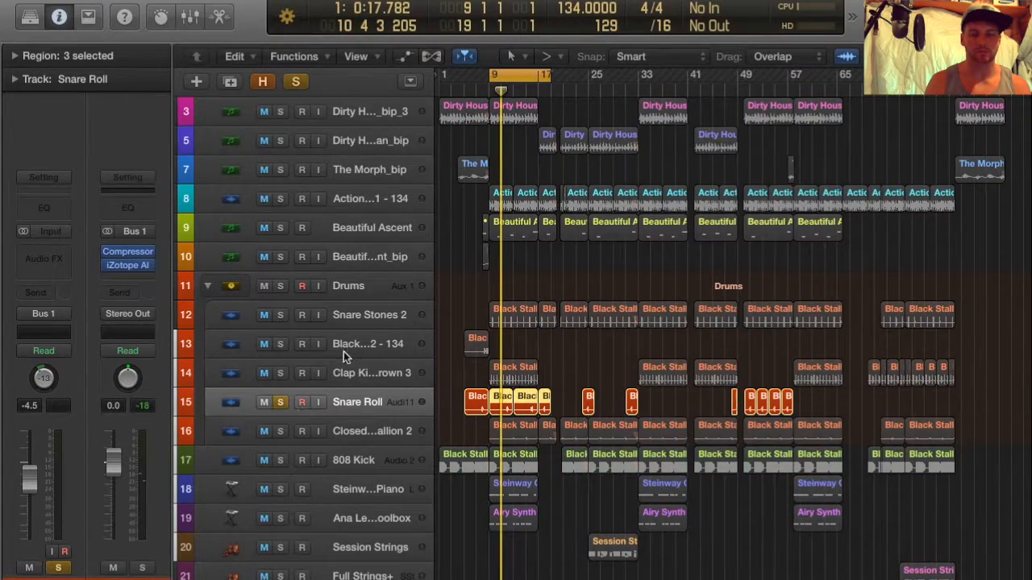
{"action": "key", "text": "space"}
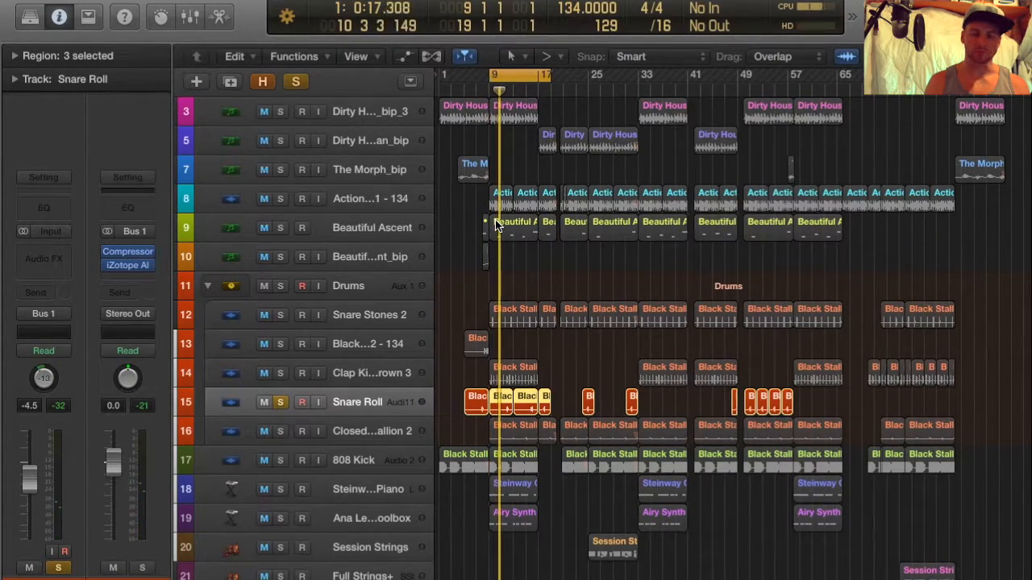
{"action": "key", "text": "super+Right"}
{"action": "key", "text": "super+Right"}
{"action": "key", "text": "super+Right"}
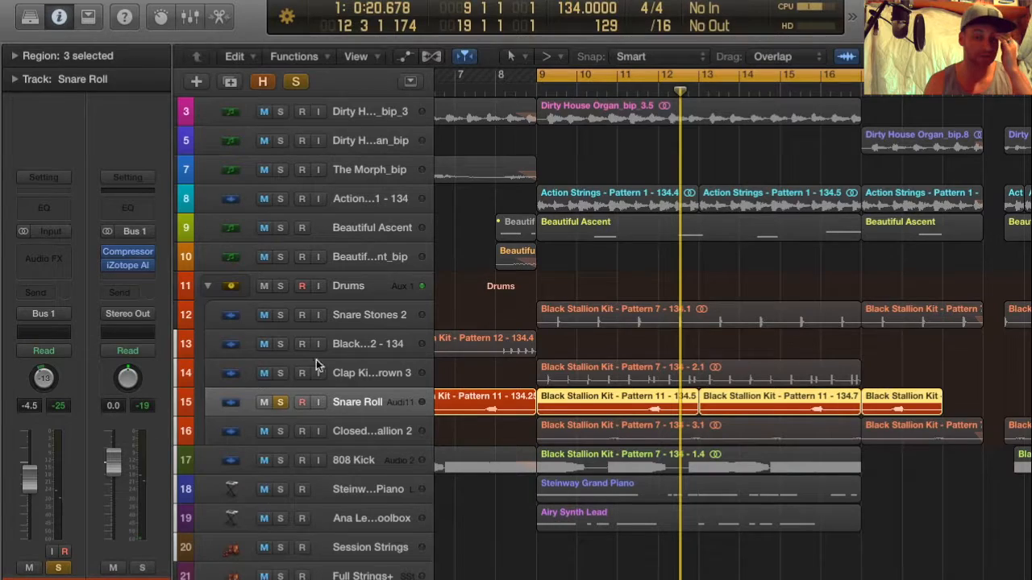
Add the clap track, track 13 and Snare Stones 2 to the solo and play them with the snare roll from just before bar 8
{"action": "left_click", "coordinate": [282, 373]}
{"action": "left_click", "coordinate": [278, 345]}
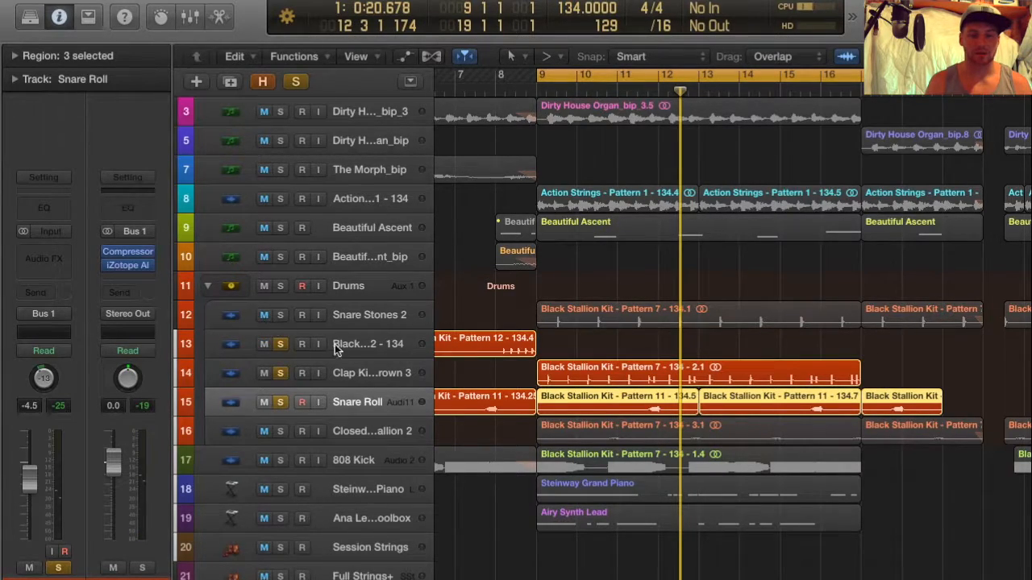
{"action": "left_click", "coordinate": [279, 315]}
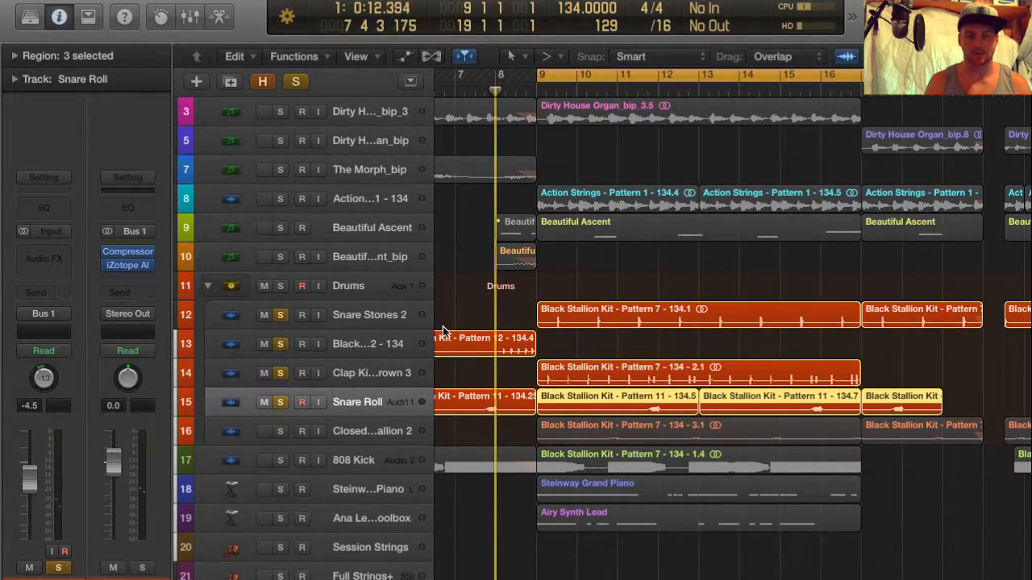
{"action": "left_click", "coordinate": [494, 87]}
{"action": "left_click", "coordinate": [493, 88]}
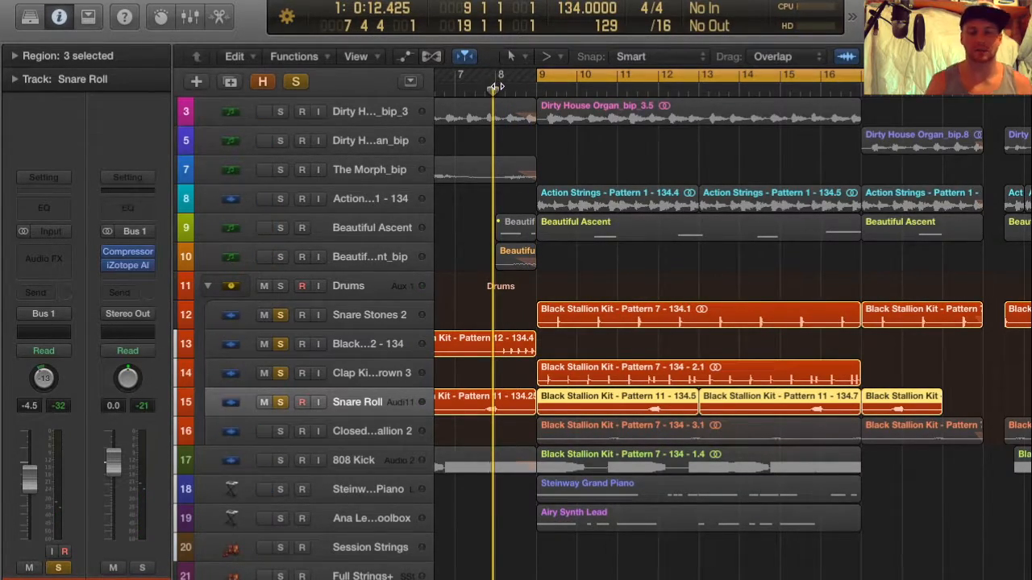
{"action": "key", "text": "space"}
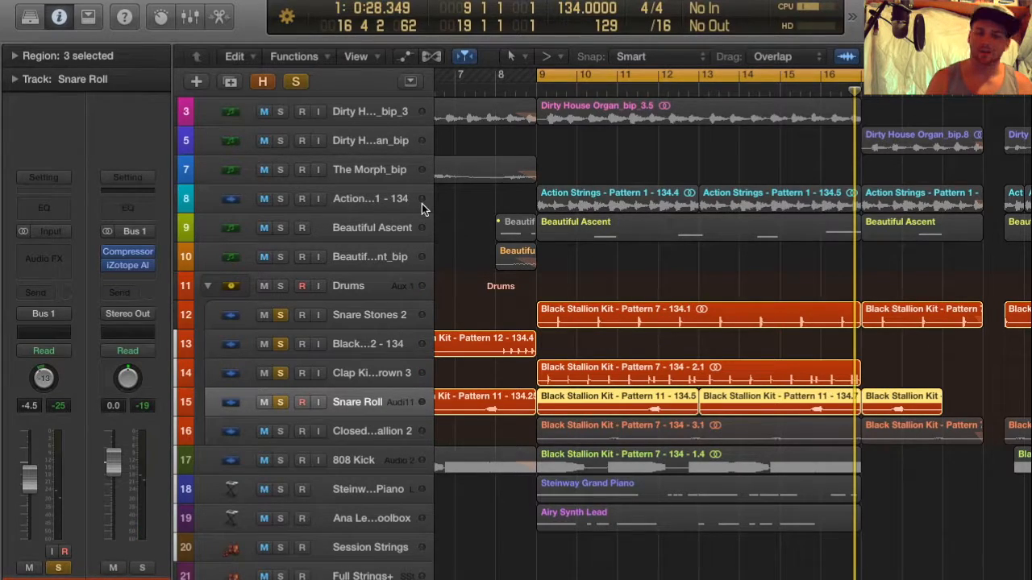
Clear the snare and clap solos, solo the closed hi-hat track, and select it with the playhead at bar 9
{"action": "left_click_drag", "start_coordinate": [282, 319], "coordinate": [274, 401]}
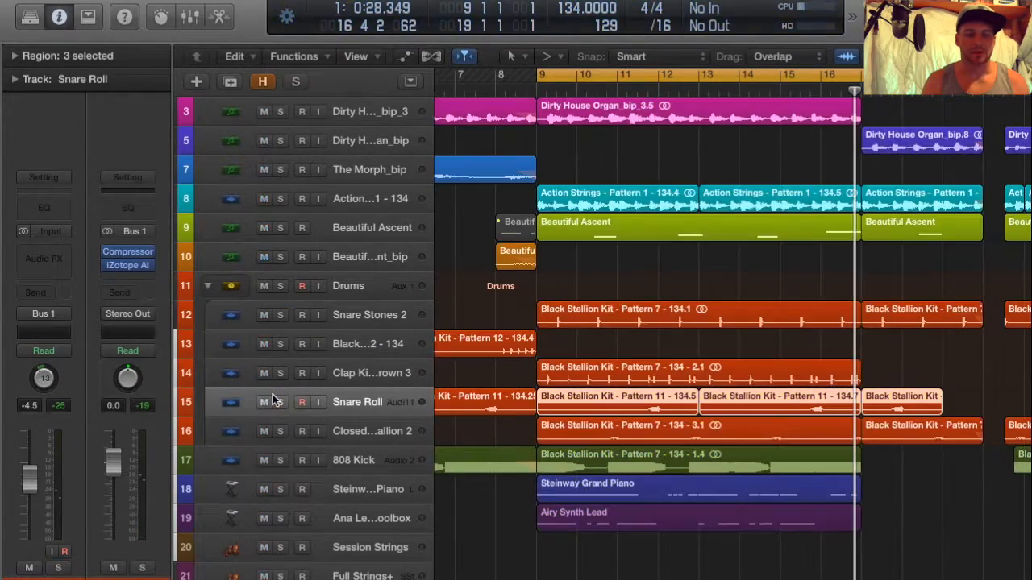
{"action": "left_click", "coordinate": [281, 432]}
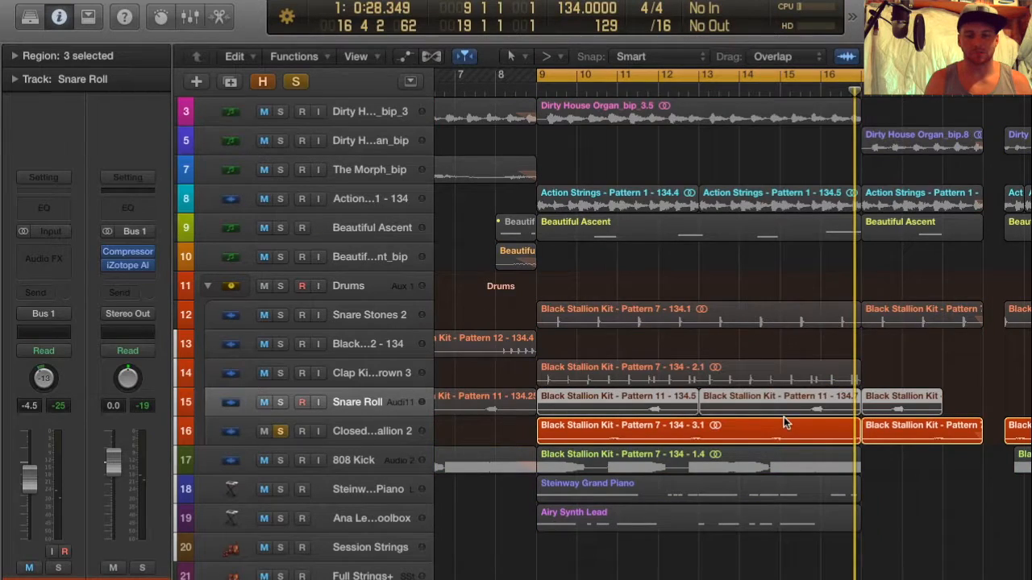
{"action": "key", "text": "space"}
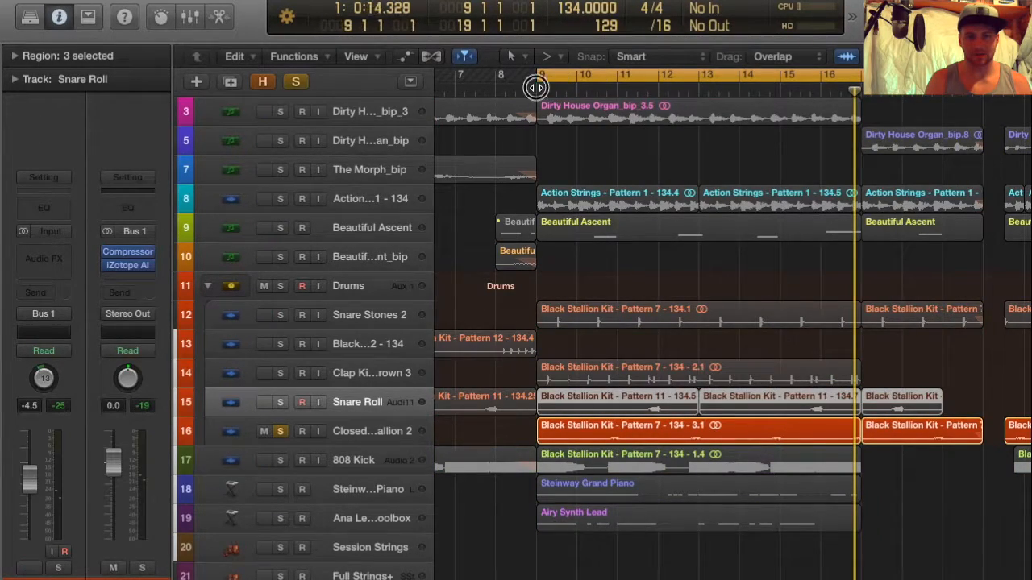
{"action": "left_click", "coordinate": [342, 433]}
{"action": "left_click", "coordinate": [350, 399]}
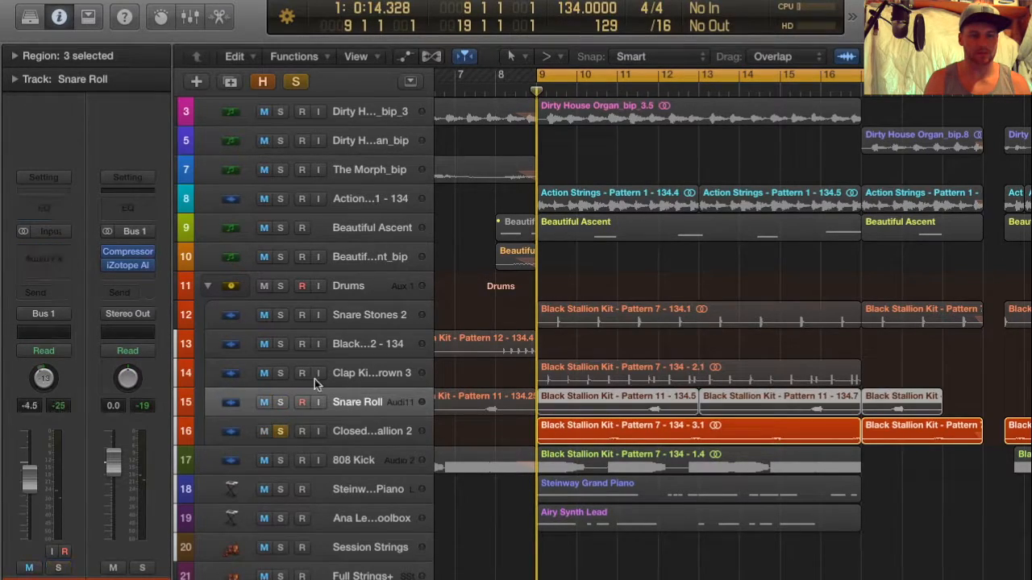
{"action": "left_click", "coordinate": [367, 433]}
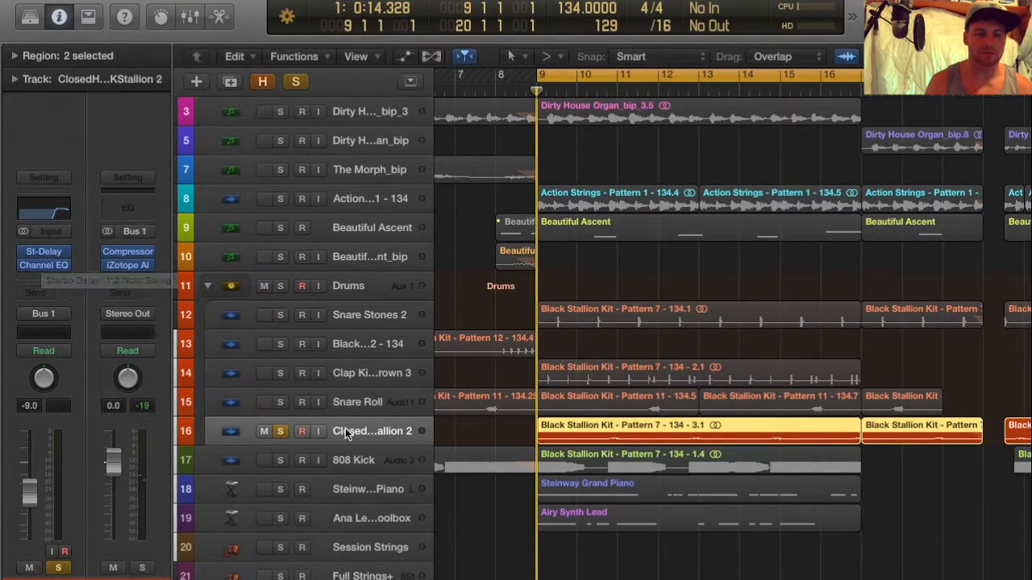
Examine the Stereo Delay settings on the closed hi-hat track, close the plug-in, and play the hi-hat with the delay bypassed
{"action": "left_click", "coordinate": [45, 258]}
{"action": "left_click_drag", "start_coordinate": [308, 36], "coordinate": [595, 47]}
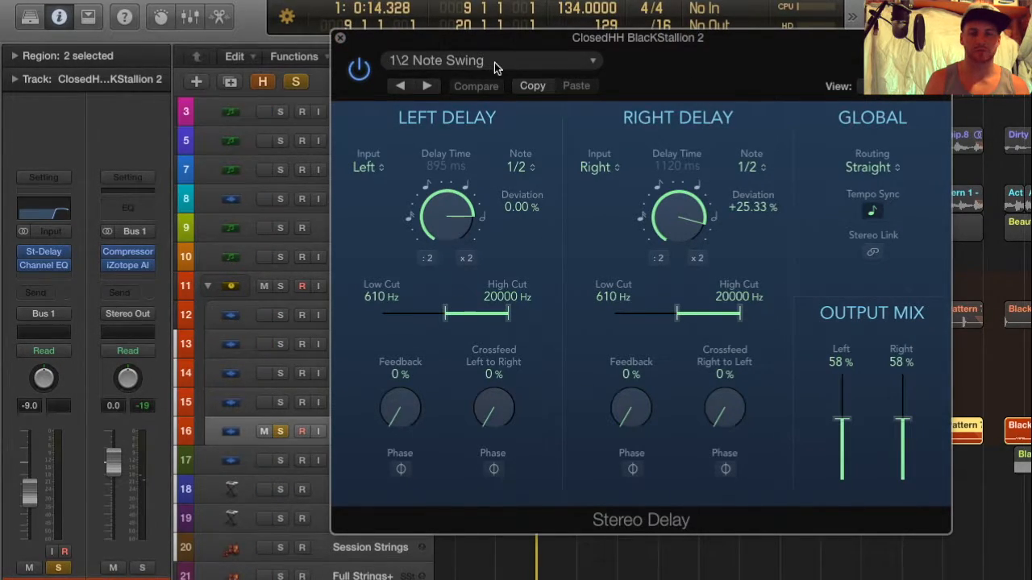
{"action": "left_click", "coordinate": [341, 42]}
{"action": "mouse_move", "coordinate": [37, 254]}
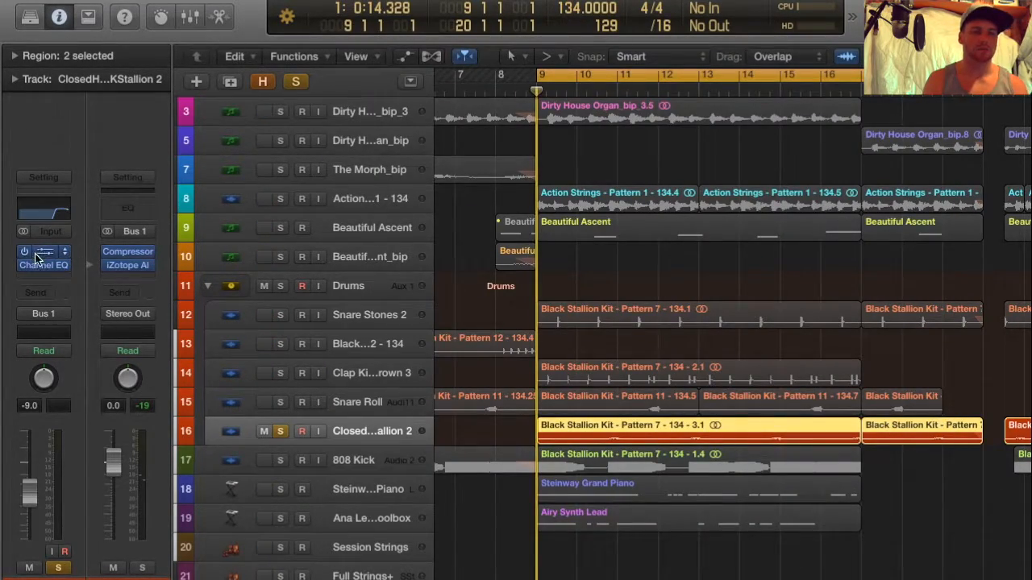
{"action": "key", "text": "space"}
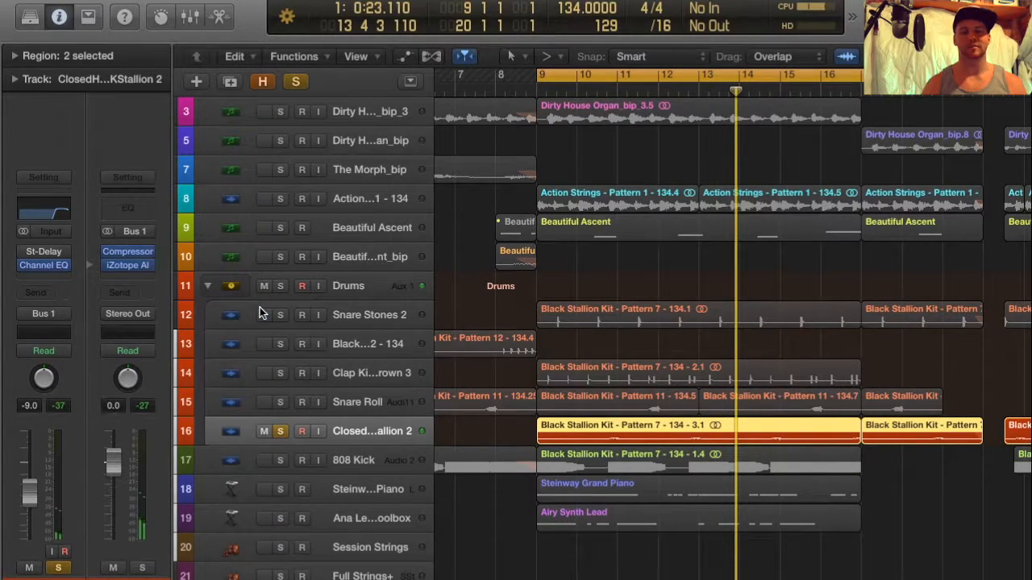
Examine the closed hi-hat's Channel EQ bands, close it, and play the hi-hat with the Stereo Delay switched back on
{"action": "left_click", "coordinate": [42, 265]}
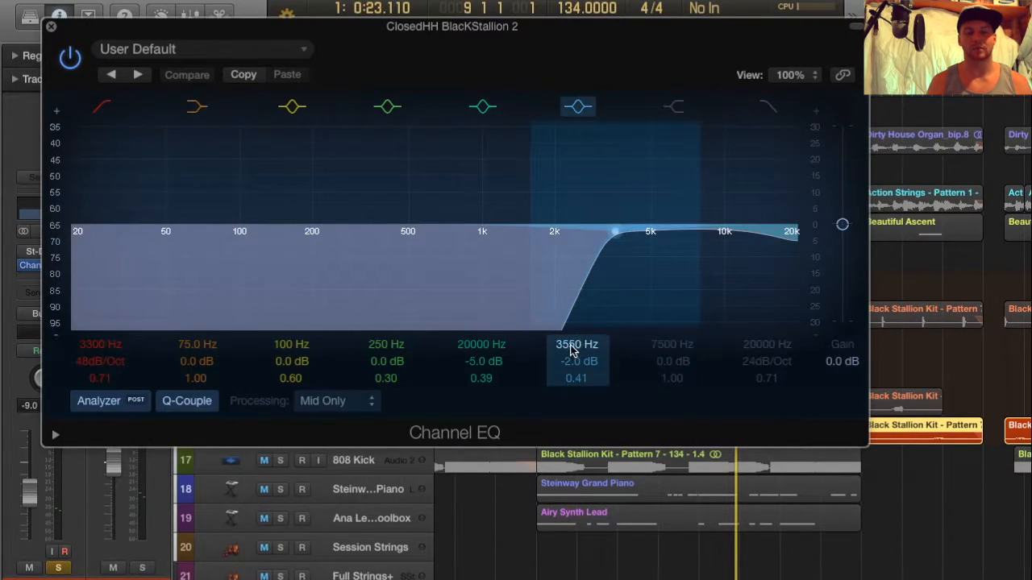
{"action": "left_click", "coordinate": [50, 26]}
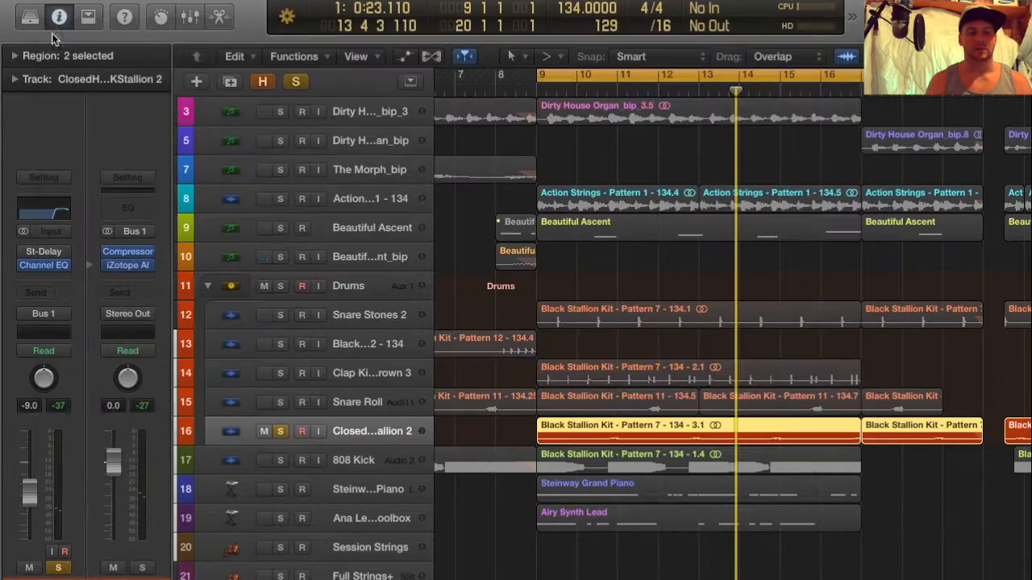
{"action": "left_click", "coordinate": [23, 252]}
{"action": "key", "text": "space"}
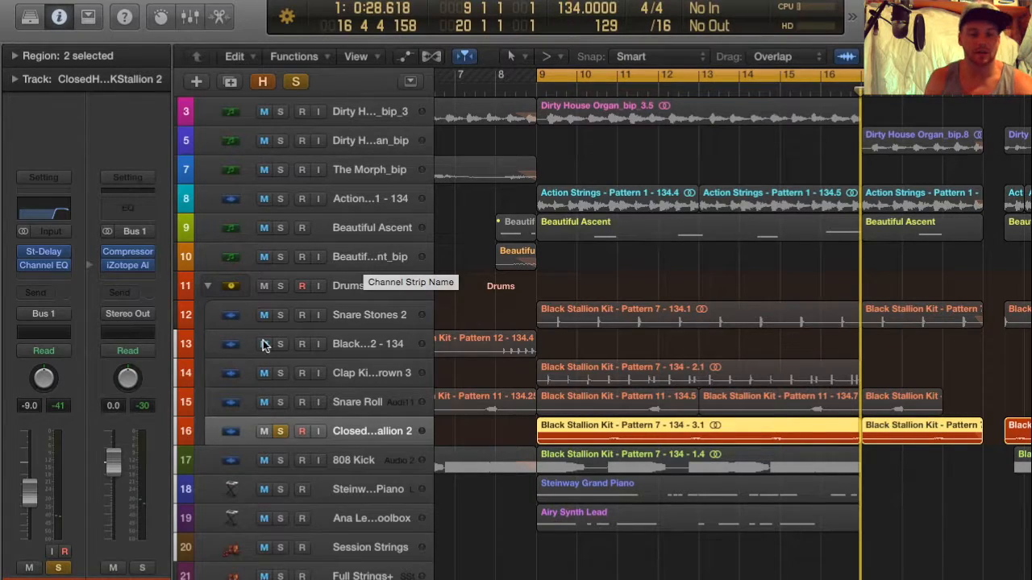
Solo all five tracks in the Drums stack to hear them together, and clear their solos after playback
{"action": "left_click_drag", "start_coordinate": [280, 315], "coordinate": [283, 437]}
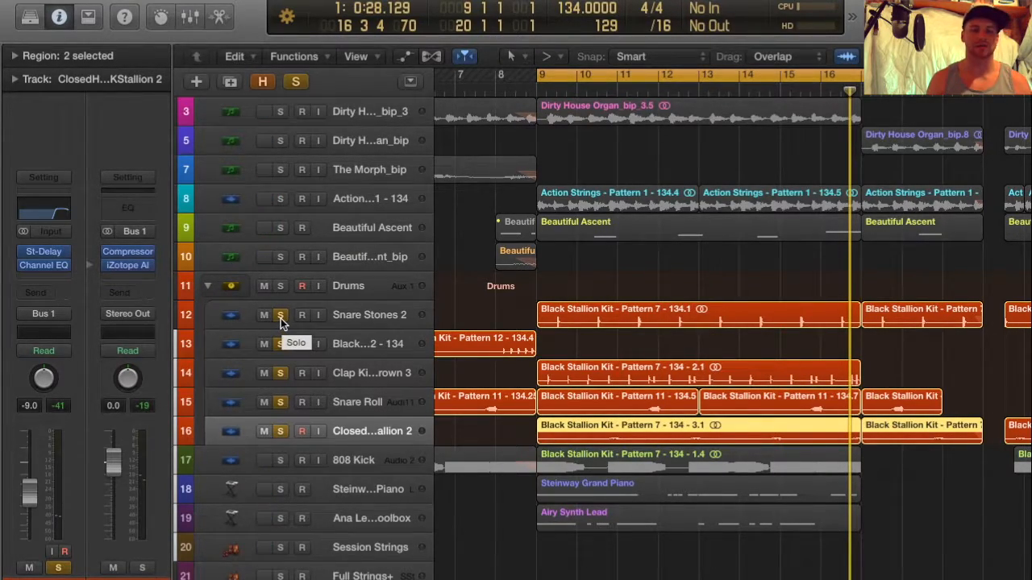
{"action": "left_click_drag", "start_coordinate": [281, 318], "coordinate": [275, 447]}
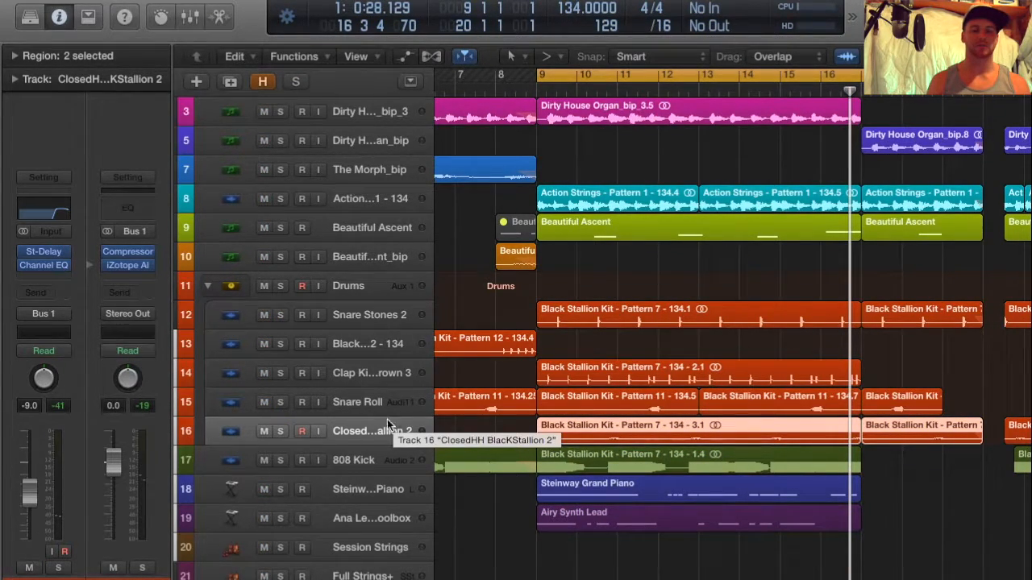
Select and solo the 808 Kick track, examine its REQ 6 equalizer settings, and close the plug-in
{"action": "left_click", "coordinate": [347, 462]}
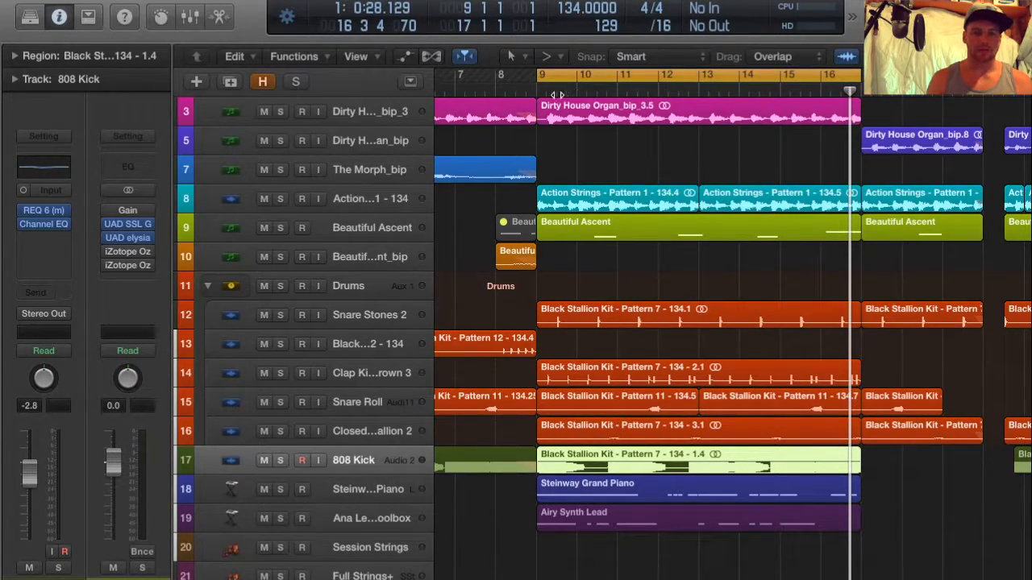
{"action": "left_click", "coordinate": [280, 461]}
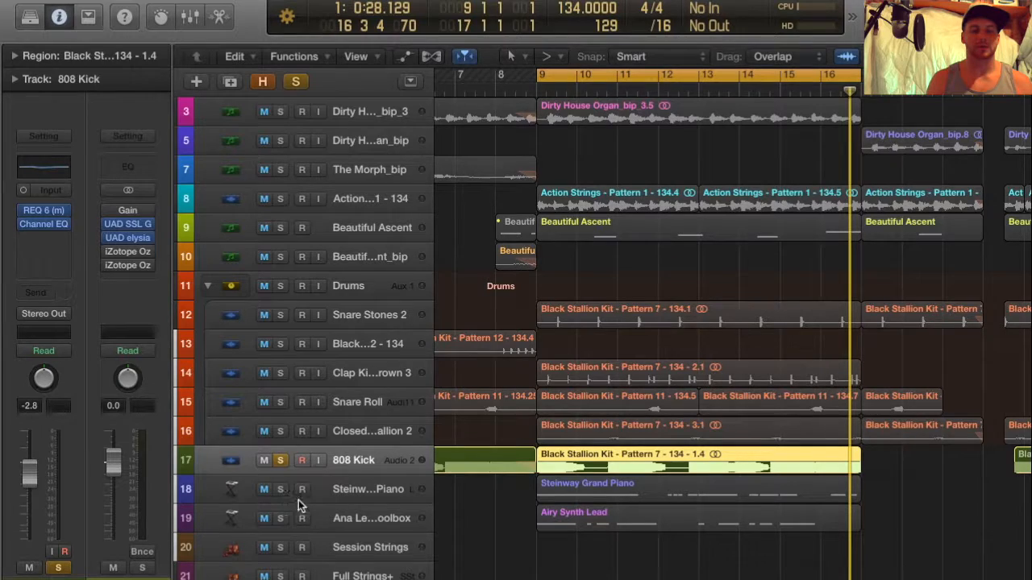
{"action": "left_click", "coordinate": [44, 211]}
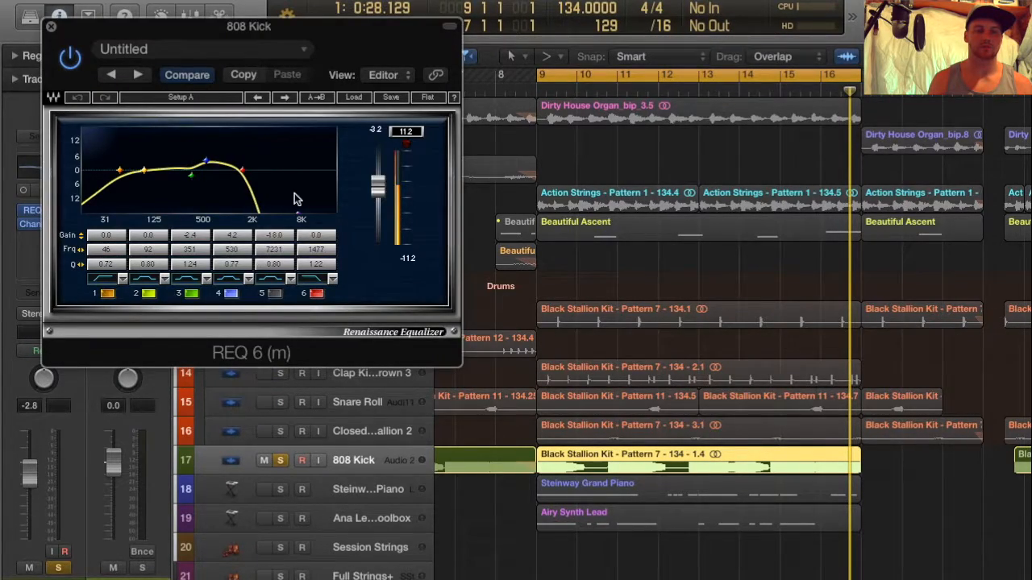
{"action": "left_click", "coordinate": [454, 26]}
{"action": "left_click_drag", "start_coordinate": [347, 12], "coordinate": [740, 337]}
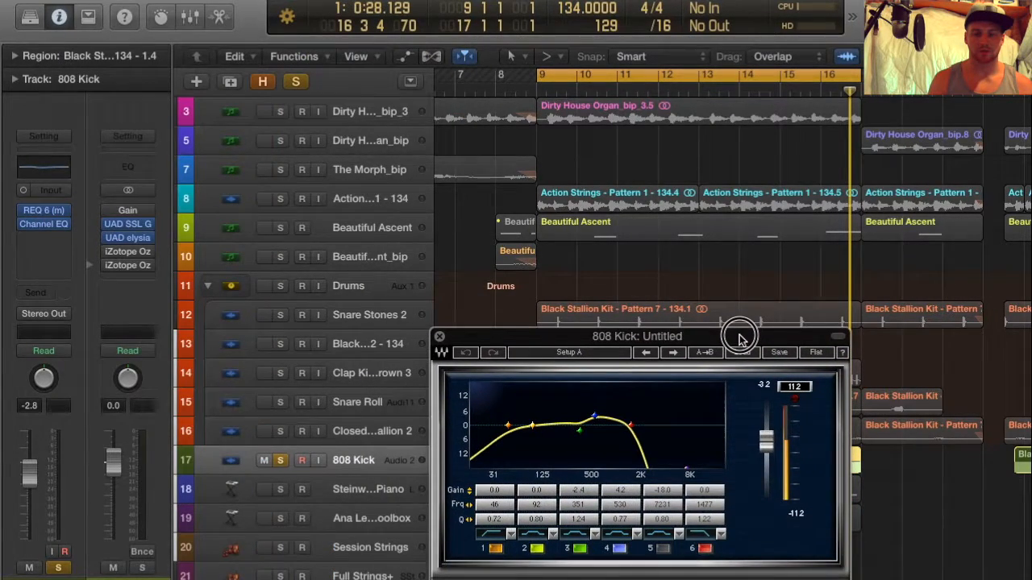
{"action": "left_click_drag", "start_coordinate": [629, 338], "coordinate": [556, 320]}
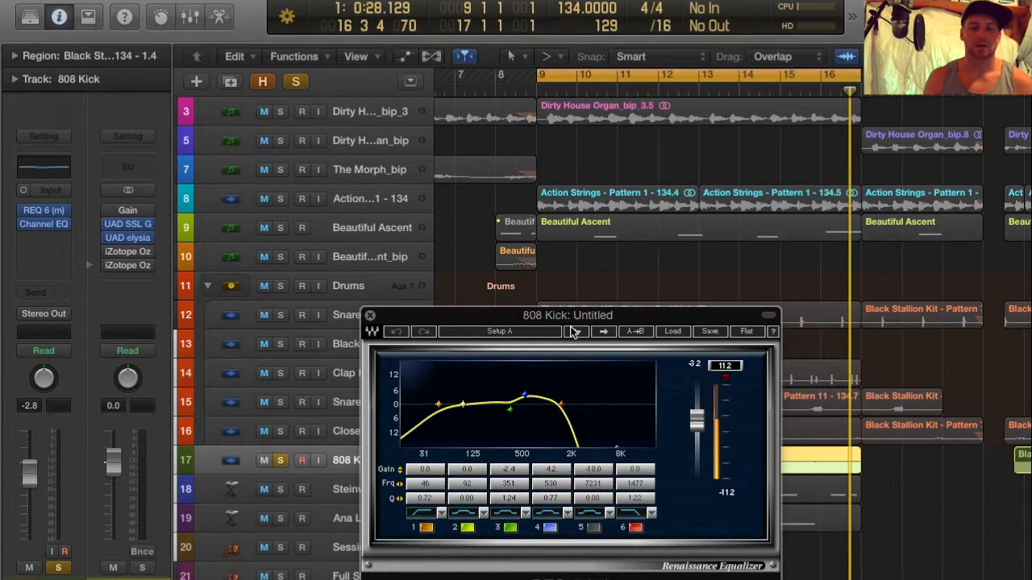
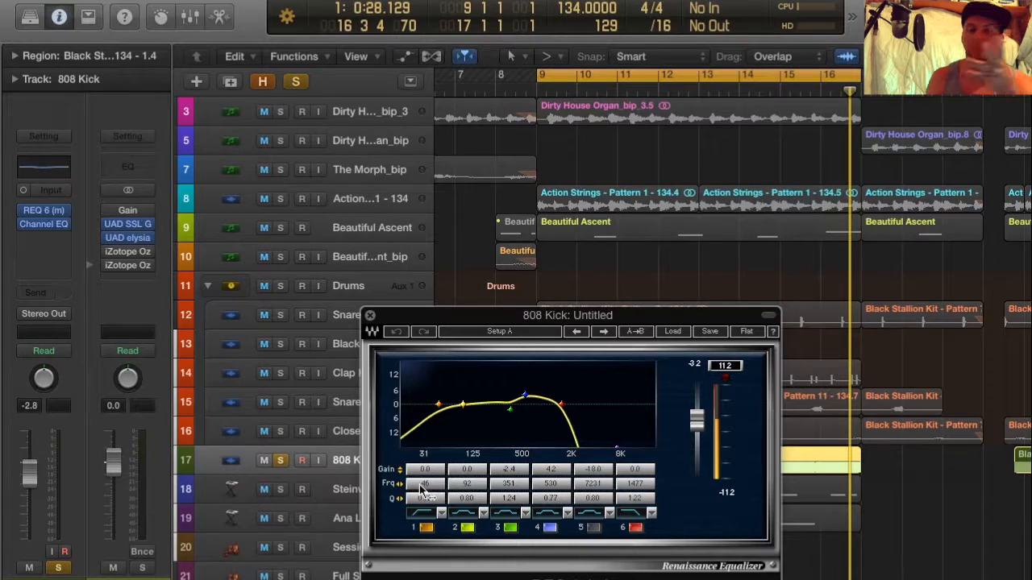
{"action": "left_click", "coordinate": [370, 315]}
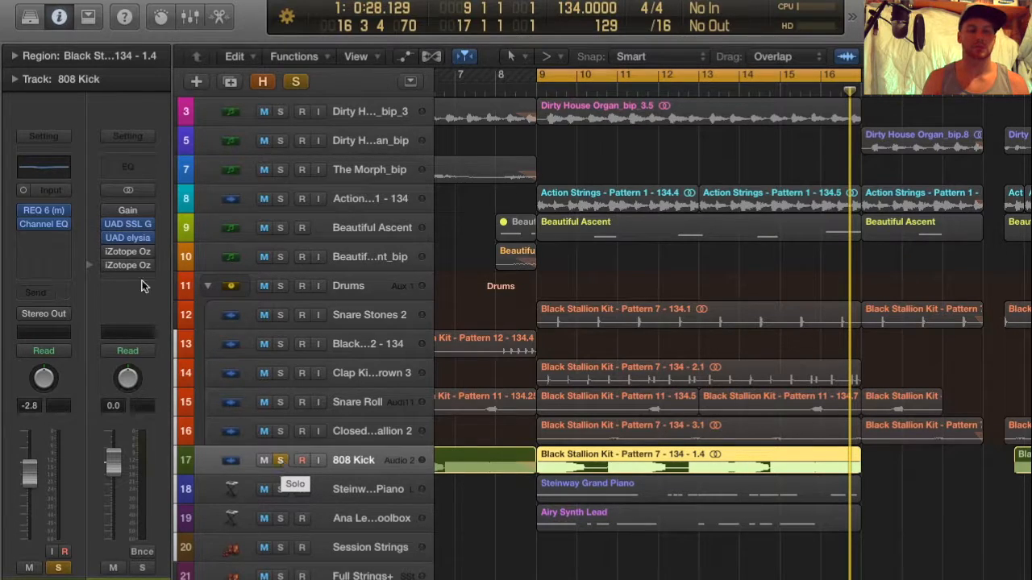
Examine the 808 Kick's Channel EQ curve while the soloed track plays, and close the plug-in
{"action": "left_click", "coordinate": [43, 225]}
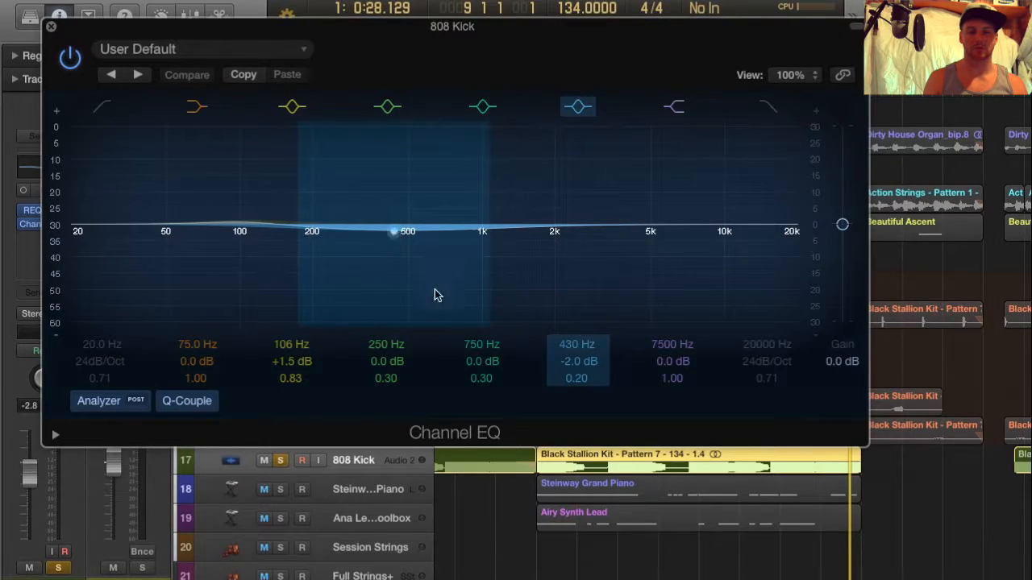
{"action": "left_click_drag", "start_coordinate": [291, 366], "coordinate": [282, 357]}
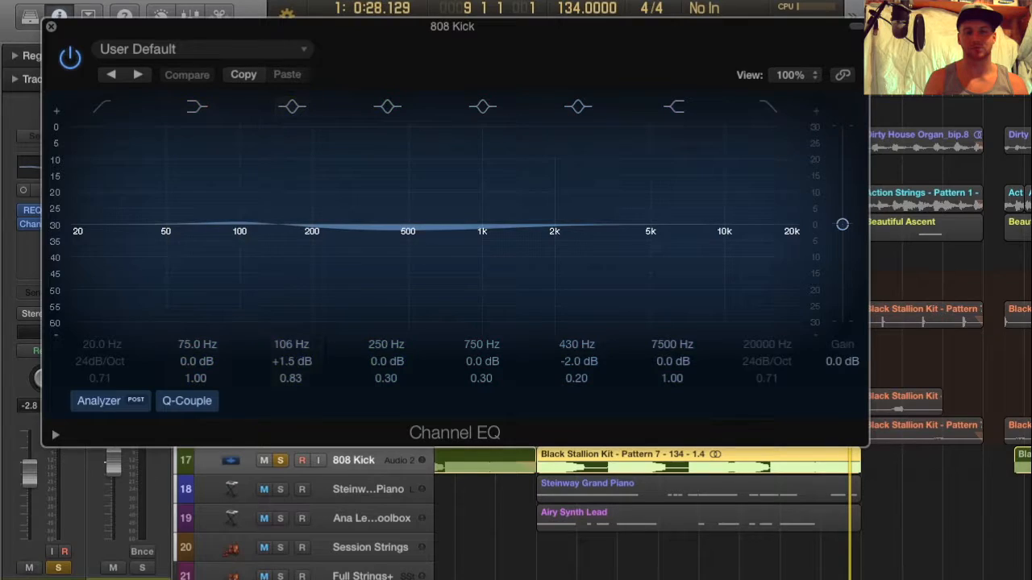
{"action": "left_click", "coordinate": [854, 28]}
{"action": "left_click_drag", "start_coordinate": [653, 17], "coordinate": [756, 20]}
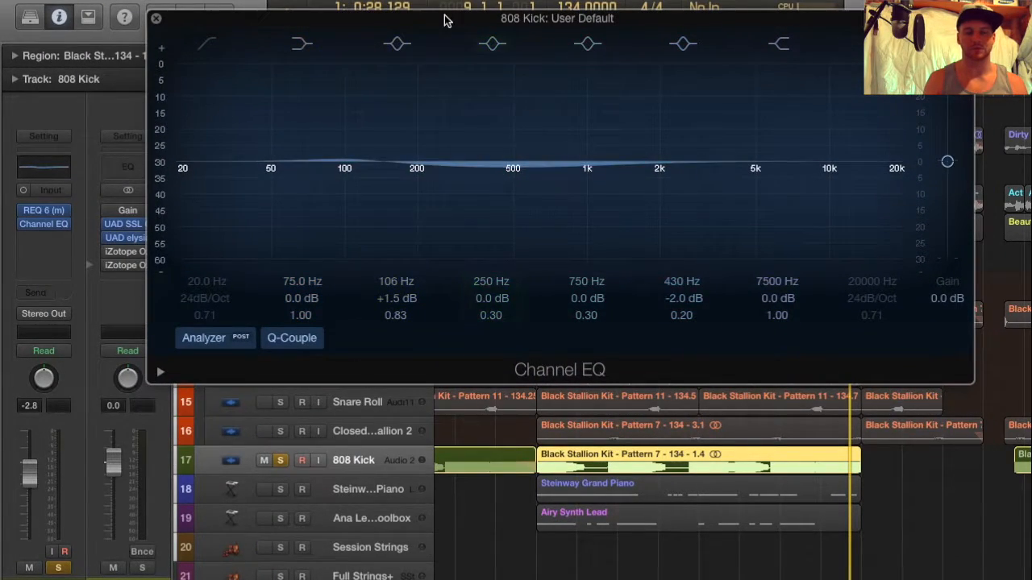
{"action": "key", "text": "space"}
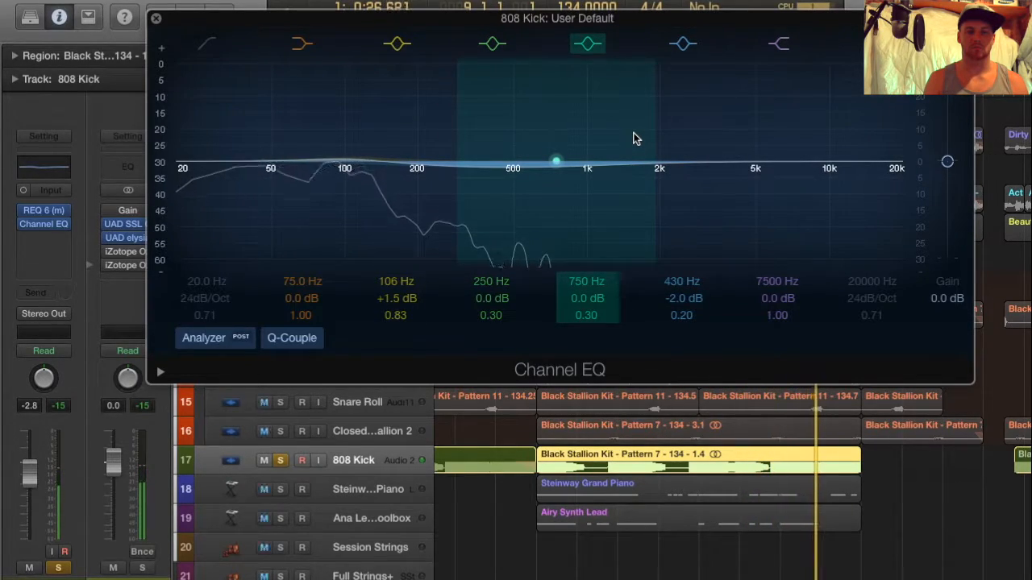
{"action": "left_click", "coordinate": [157, 18]}
Reveal the hidden tracks and select the Maschine 2 track at the start of the track list
{"action": "scroll", "coordinate": [537, 184], "scroll_direction": "up", "scroll_amount": 2}
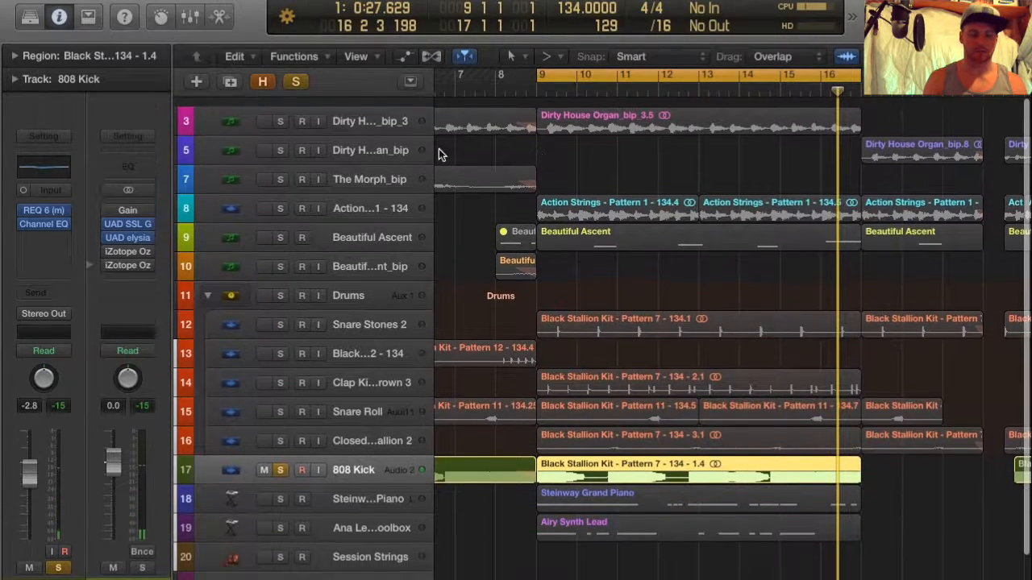
{"action": "key", "text": "h"}
{"action": "left_click", "coordinate": [368, 115]}
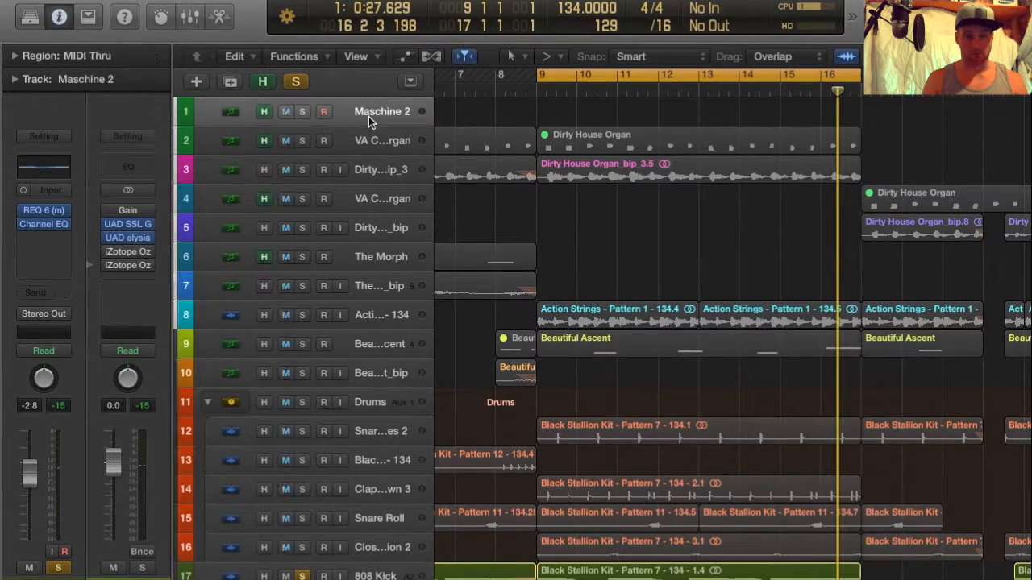
Open the Maschine 2 instrument, select the Kick BlacKStallion 2 sound, and show Pattern 10 of the Black Stallion Kit in the group view
{"action": "left_click", "coordinate": [46, 192]}
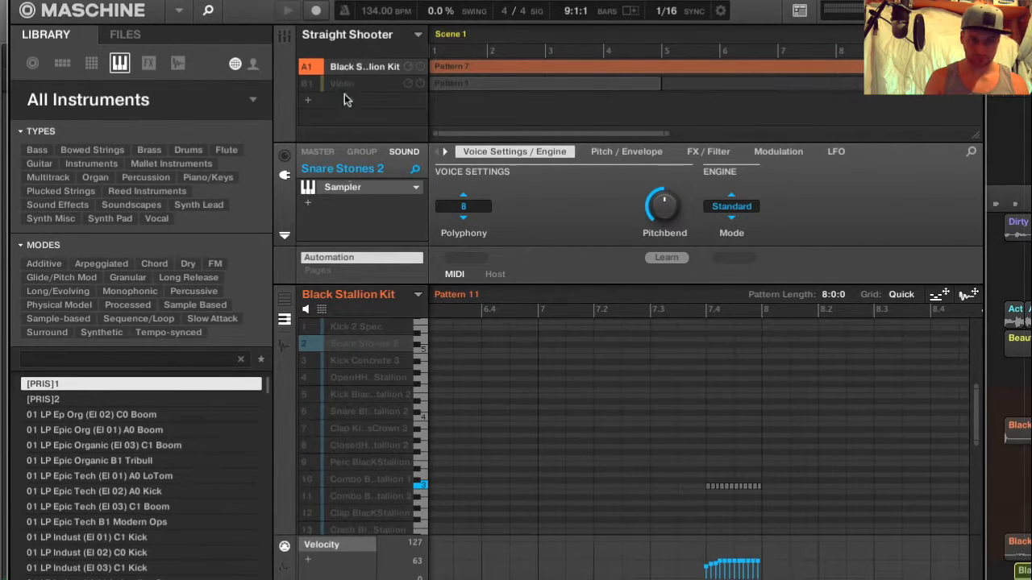
{"action": "left_click", "coordinate": [355, 394]}
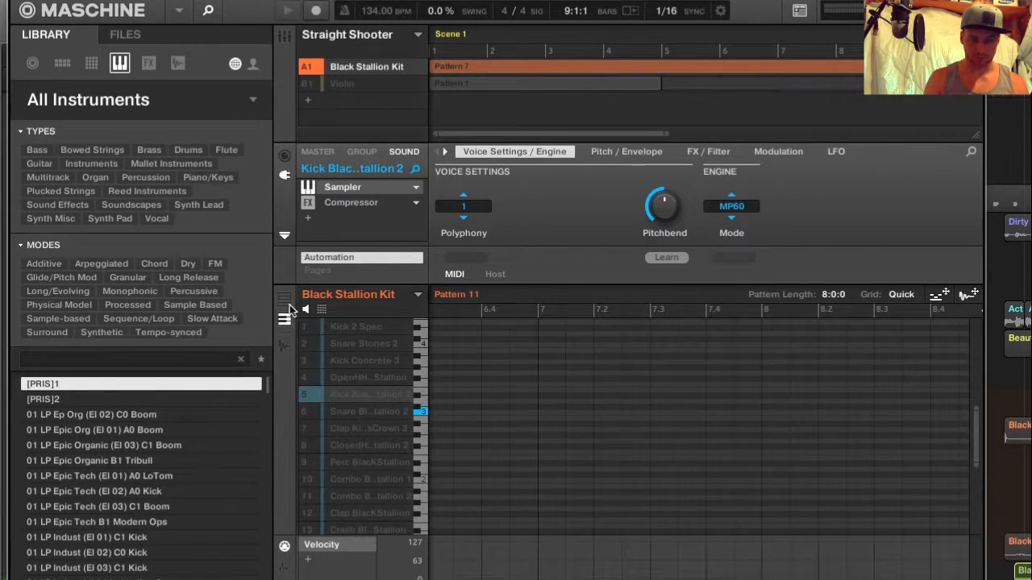
{"action": "left_click", "coordinate": [284, 300]}
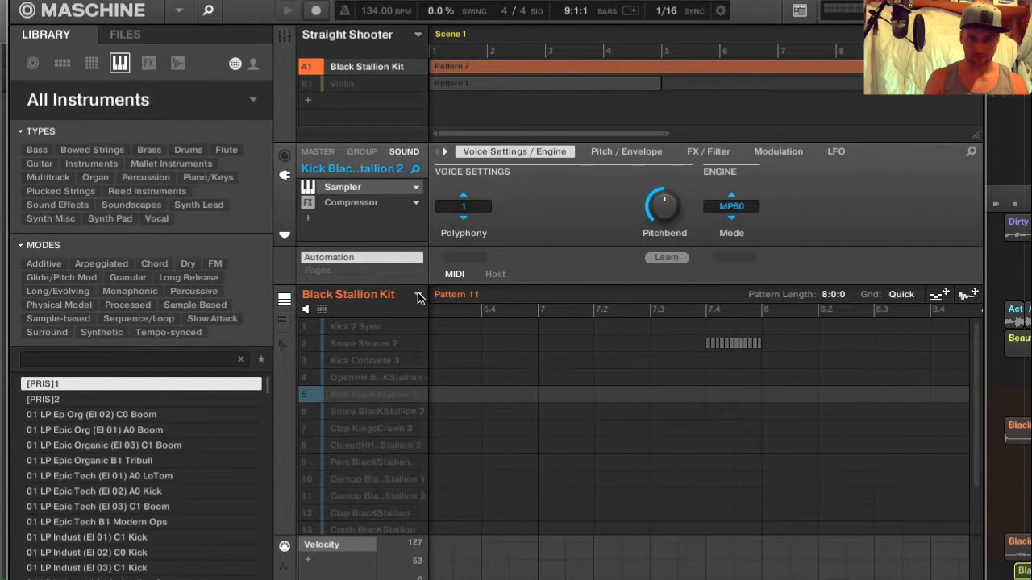
{"action": "left_click", "coordinate": [456, 294]}
{"action": "left_click", "coordinate": [478, 344]}
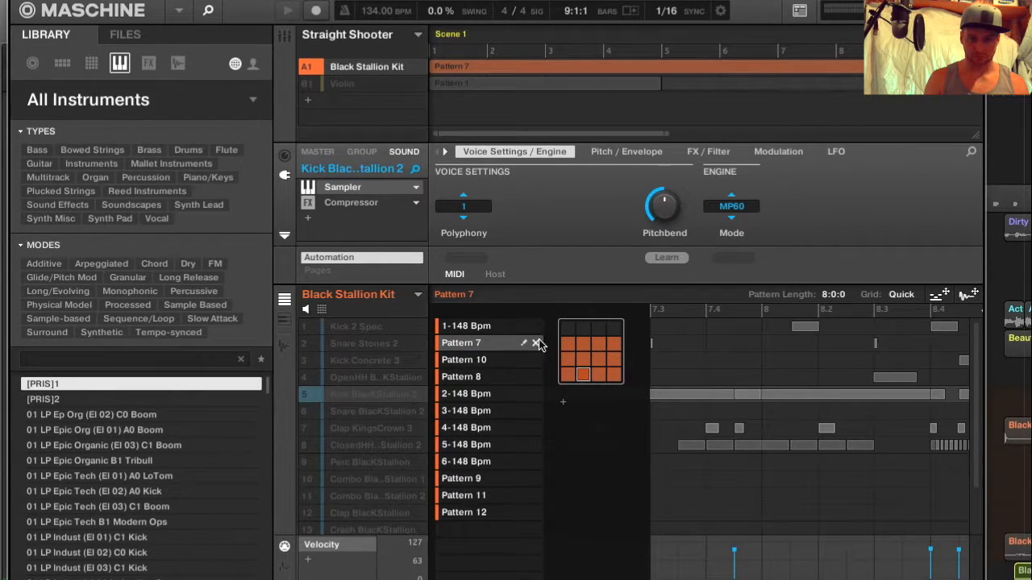
{"action": "left_click", "coordinate": [481, 361]}
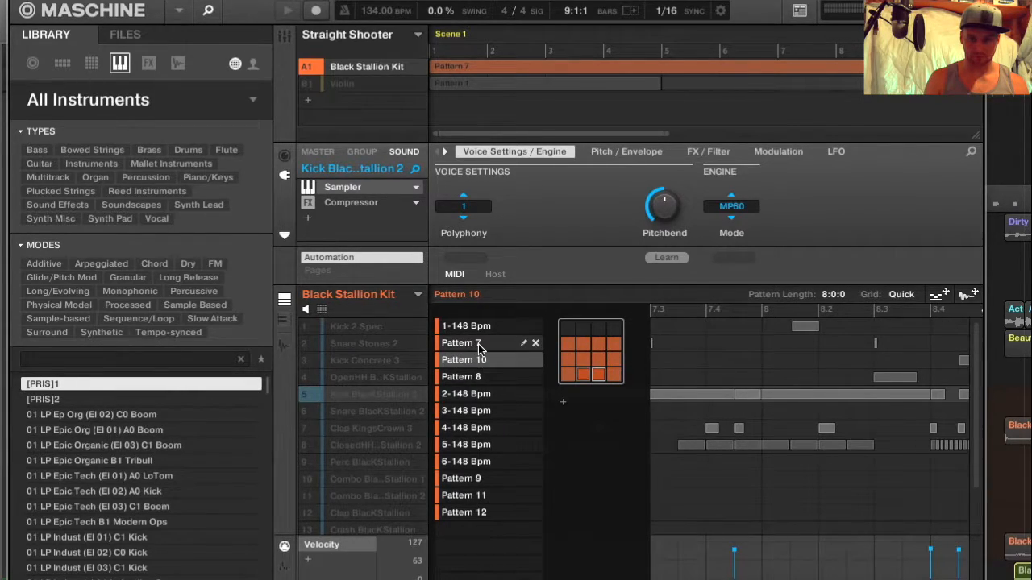
{"action": "left_click", "coordinate": [608, 204]}
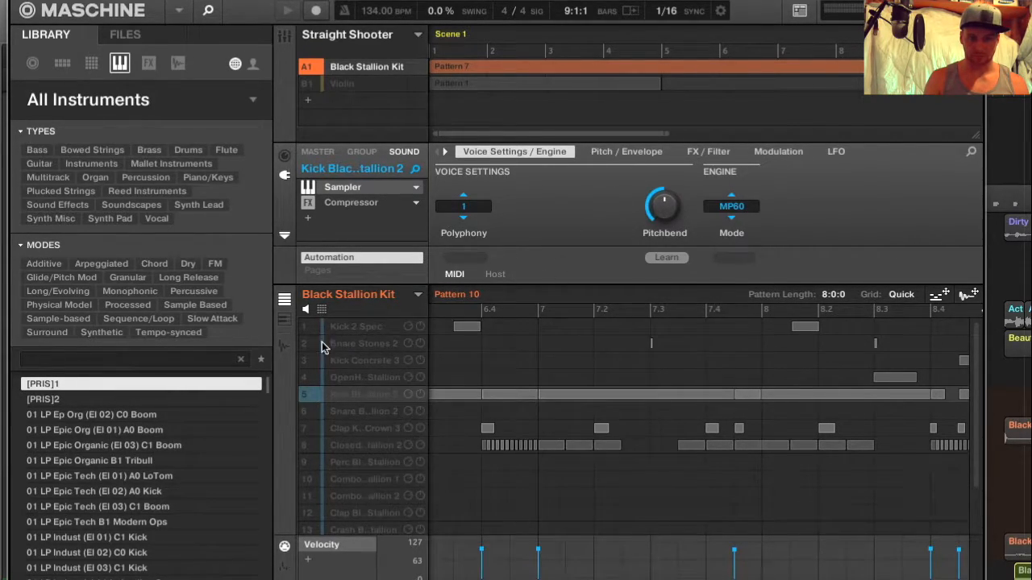
Examine the pitched notes of Kick BlacKStallion 2 in the keyboard view, and return to the group view
{"action": "left_click", "coordinate": [314, 394]}
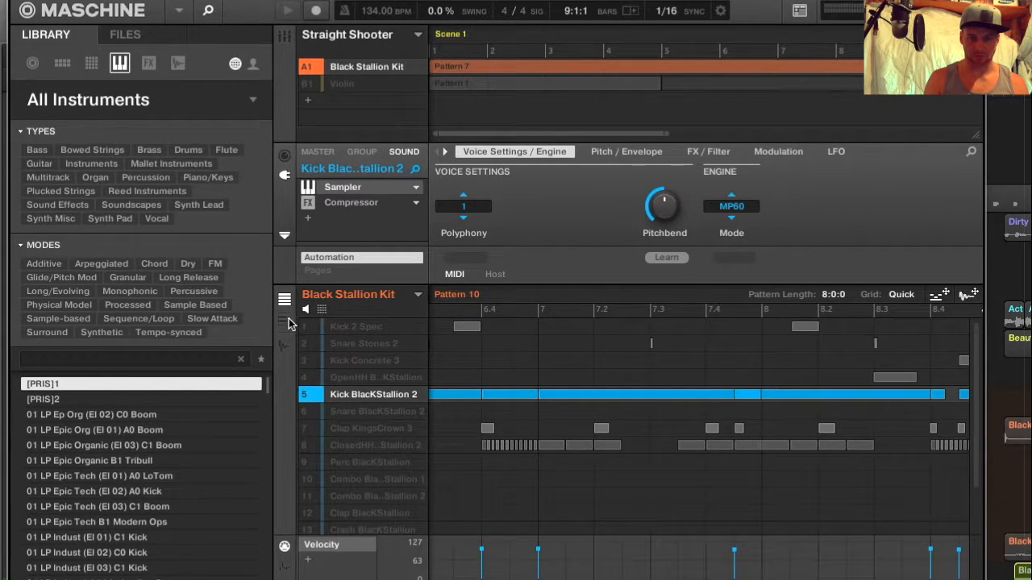
{"action": "left_click", "coordinate": [289, 318]}
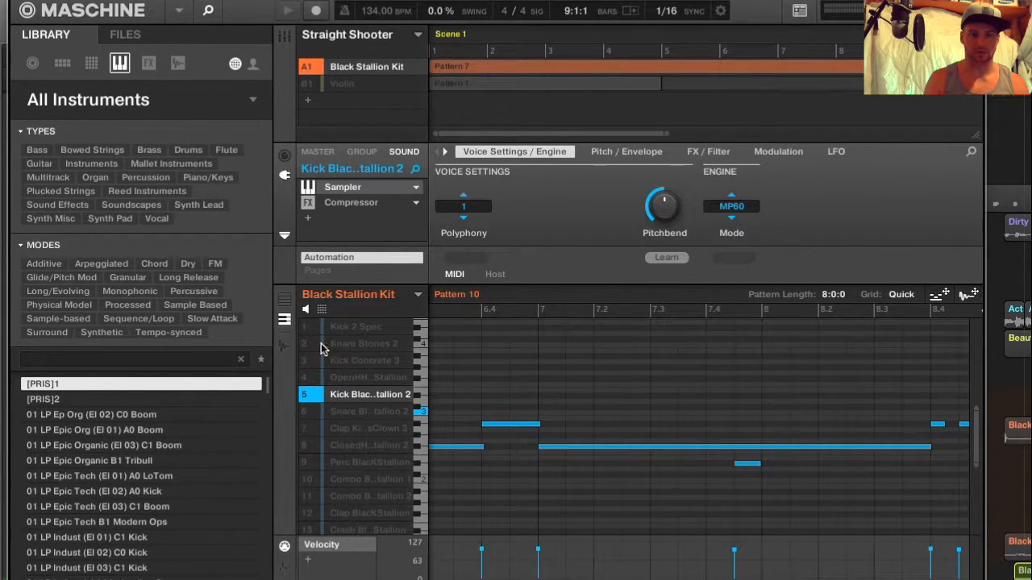
{"action": "left_click", "coordinate": [284, 299]}
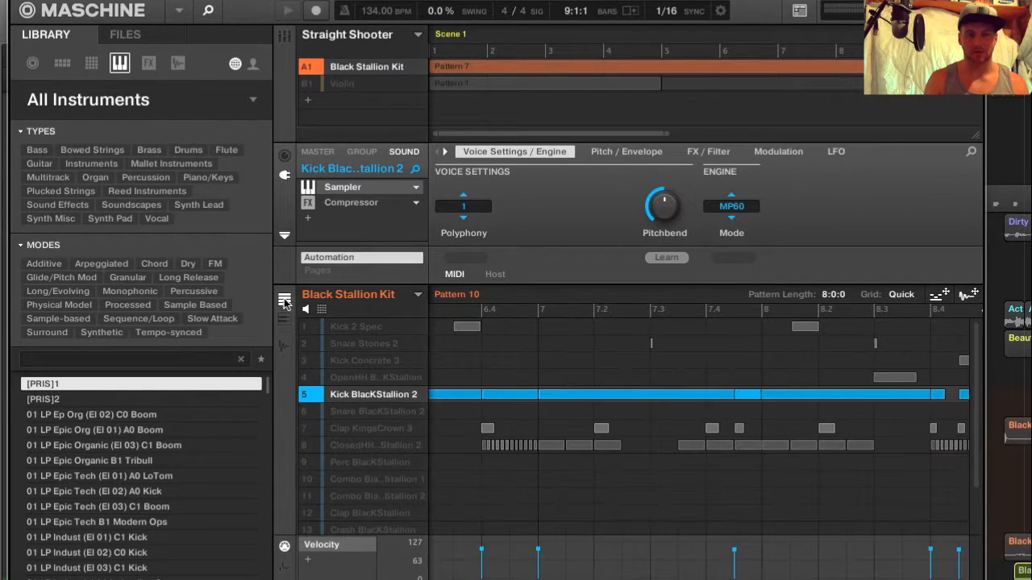
Examine the kick's Compressor knee, attack, release and amount settings in Maschine's mixer view, and close the instrument
{"action": "left_click", "coordinate": [359, 203]}
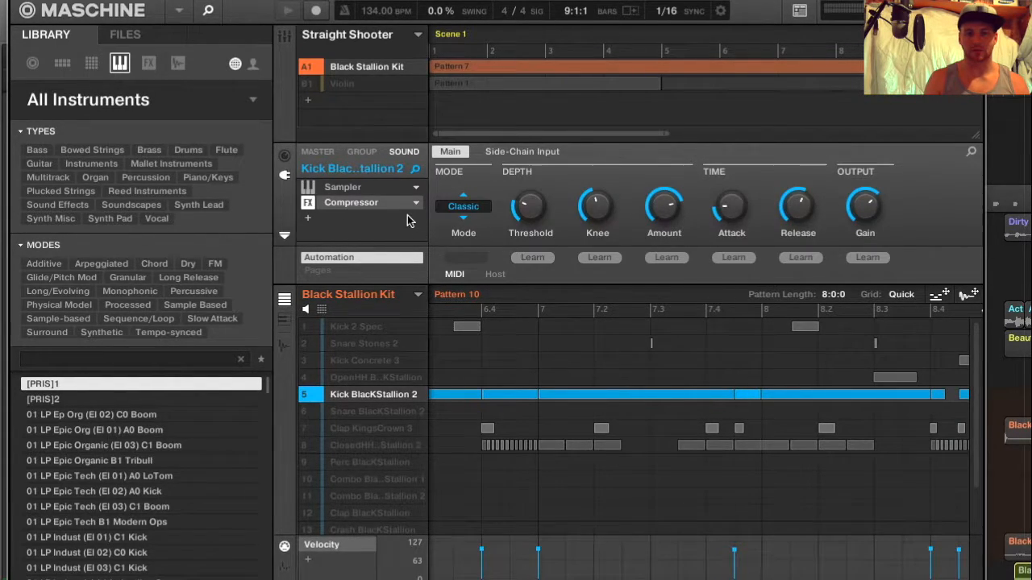
{"action": "left_click", "coordinate": [284, 36]}
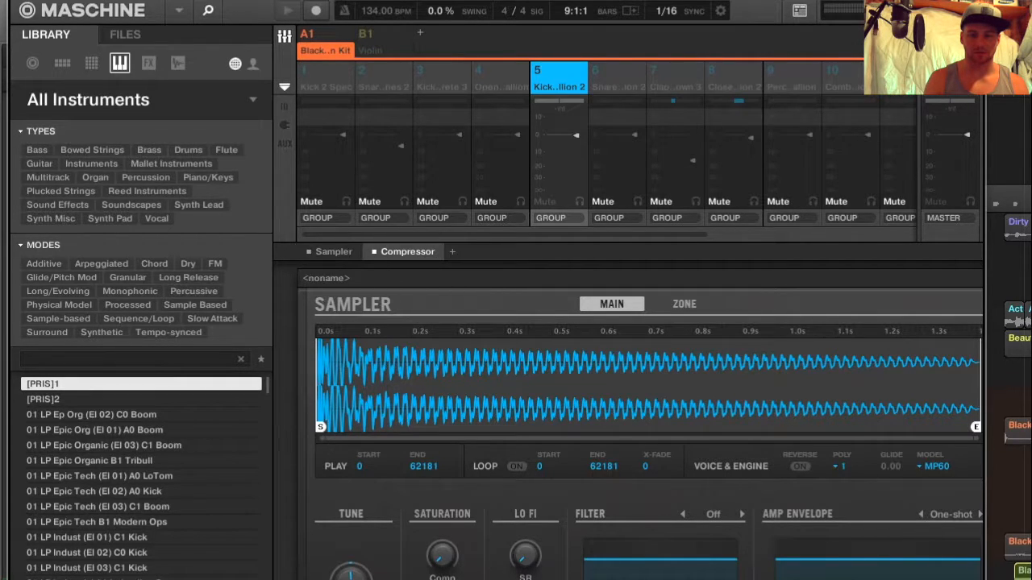
{"action": "scroll", "coordinate": [576, 490], "scroll_direction": "right", "scroll_amount": 5}
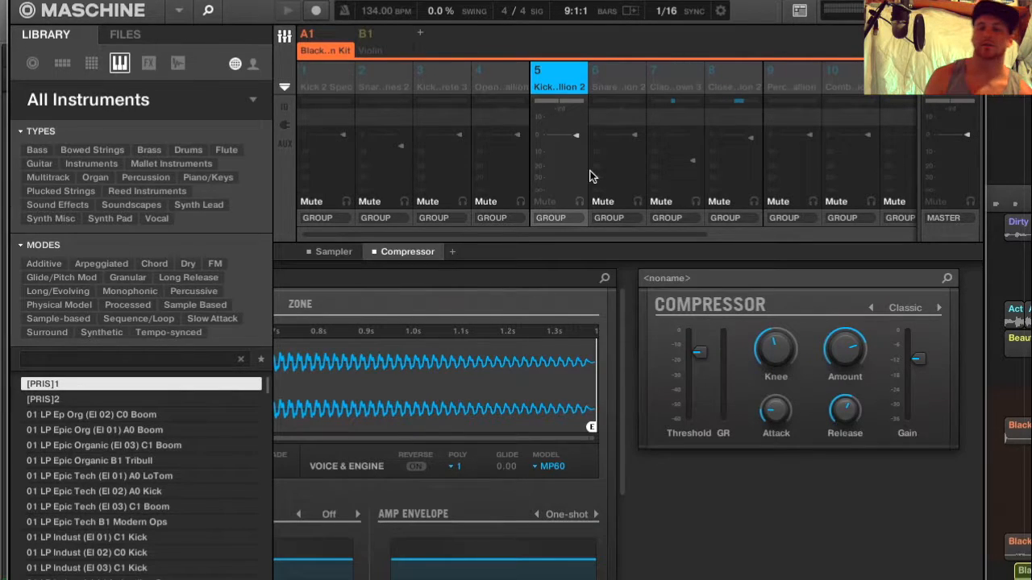
{"action": "mouse_move", "coordinate": [780, 355]}
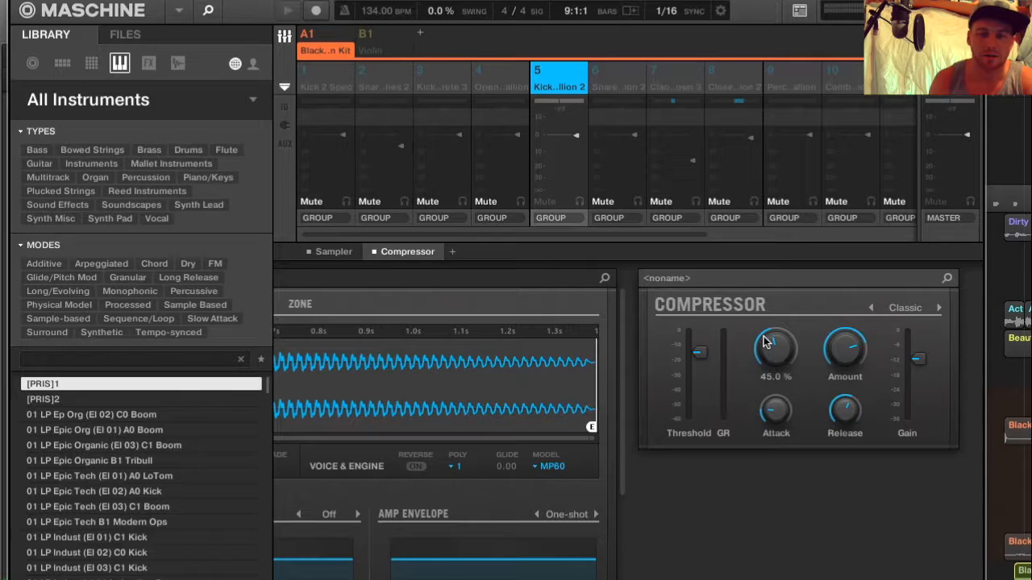
{"action": "mouse_move", "coordinate": [774, 411]}
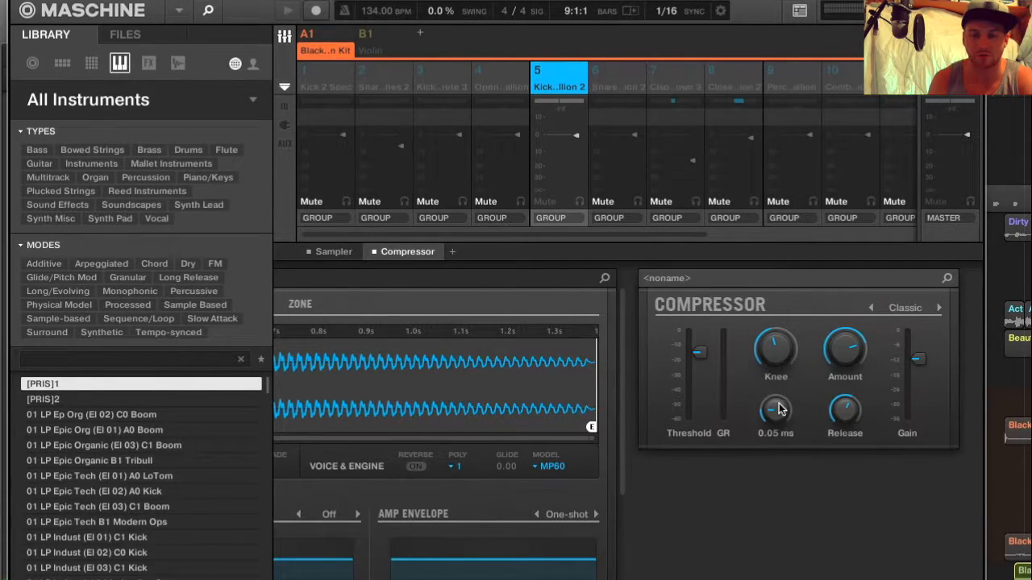
{"action": "mouse_move", "coordinate": [852, 408]}
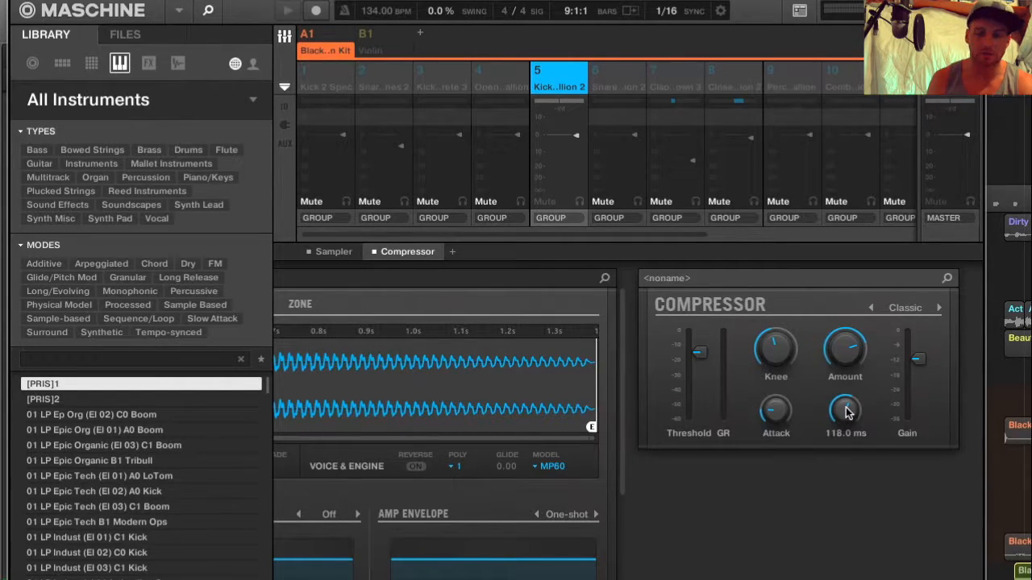
{"action": "mouse_move", "coordinate": [847, 360]}
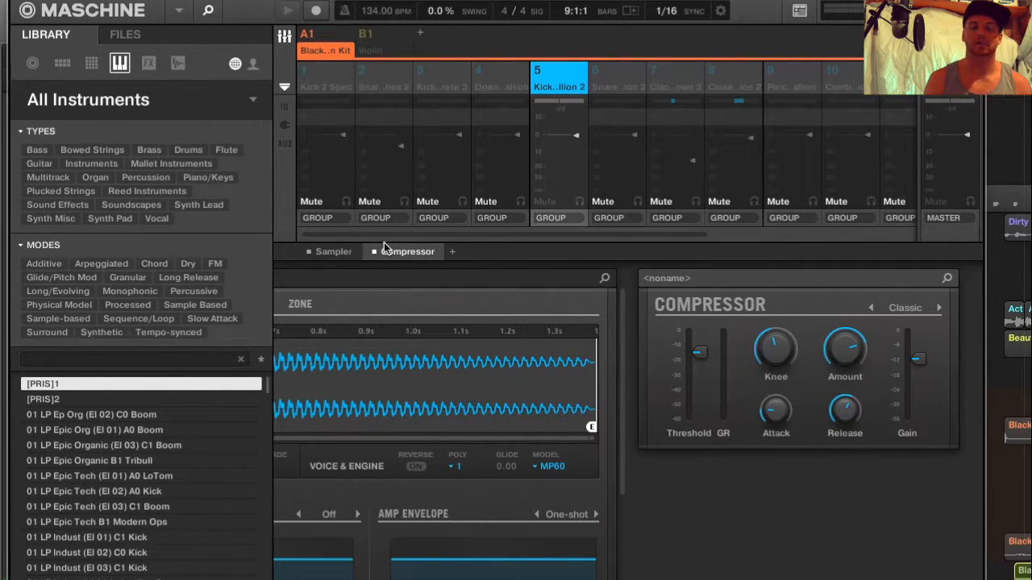
{"action": "left_click", "coordinate": [13, 4]}
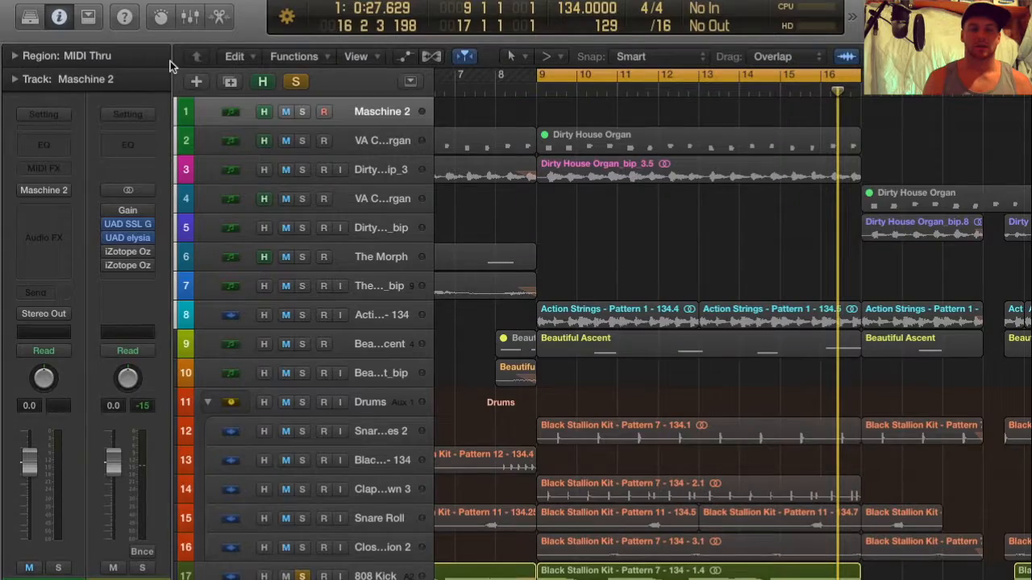
Solo the Maschine 2 track with its instrument enabled in place of the 808 Kick track, and start playback
{"action": "left_click", "coordinate": [304, 111]}
{"action": "mouse_move", "coordinate": [24, 194]}
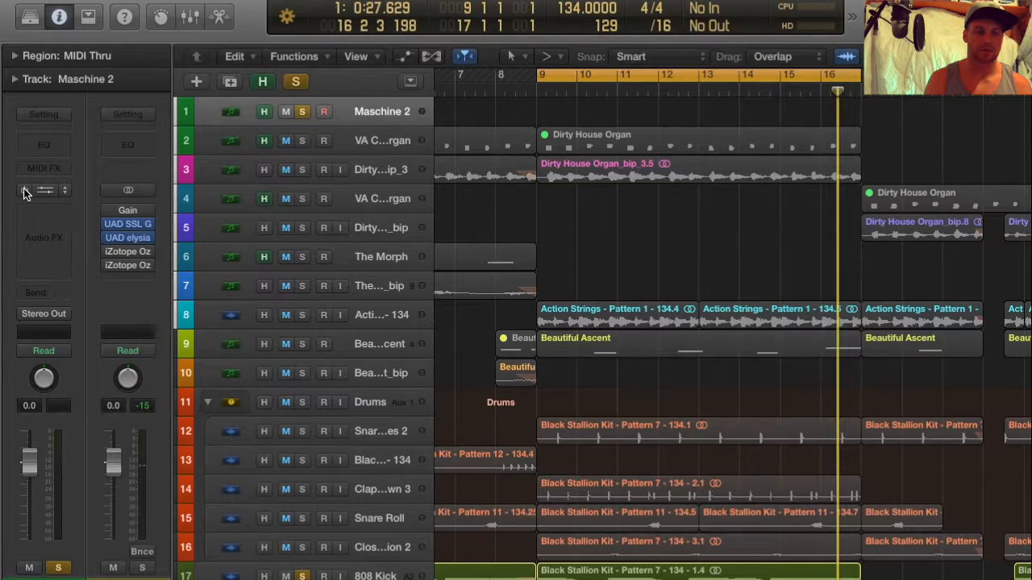
{"action": "left_click", "coordinate": [43, 190]}
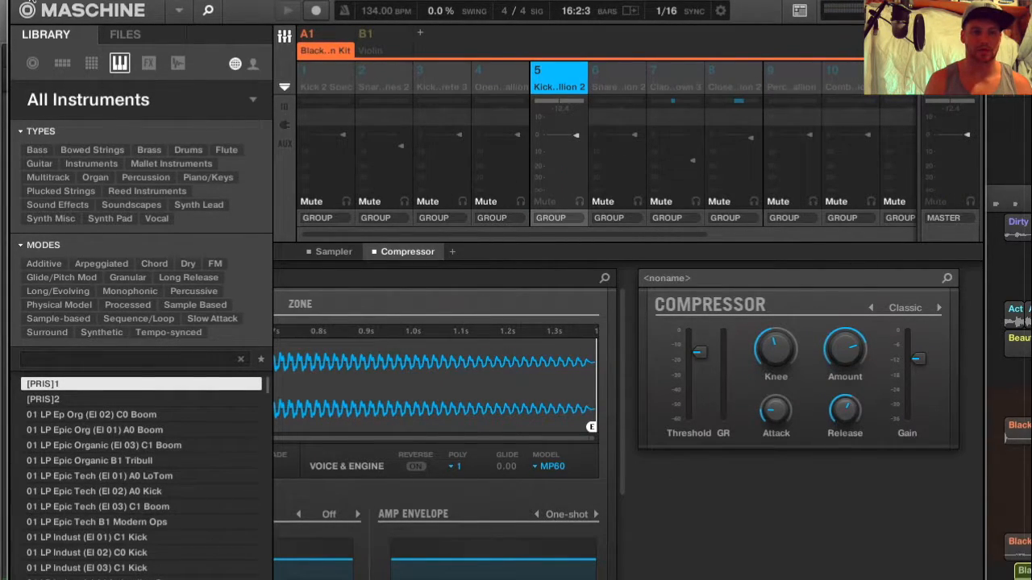
{"action": "key", "text": "super+w"}
{"action": "scroll", "coordinate": [366, 426], "scroll_direction": "down", "scroll_amount": 5}
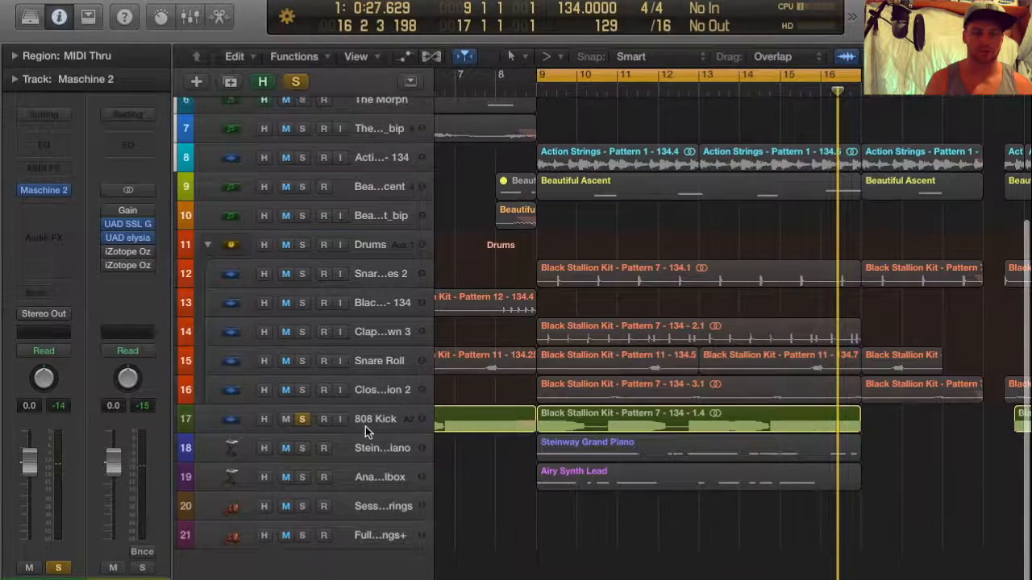
{"action": "left_click", "coordinate": [302, 427]}
{"action": "left_click", "coordinate": [302, 426]}
{"action": "key", "text": "space"}
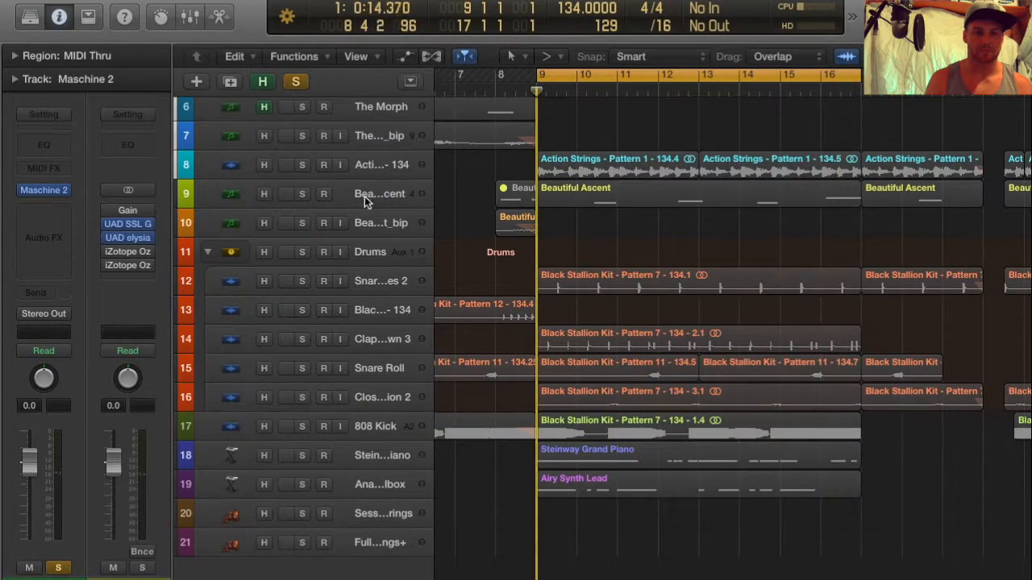
Examine the kick's Sampler and Compressor in Maschine during playback, and hide the plug-in window
{"action": "left_click", "coordinate": [40, 190]}
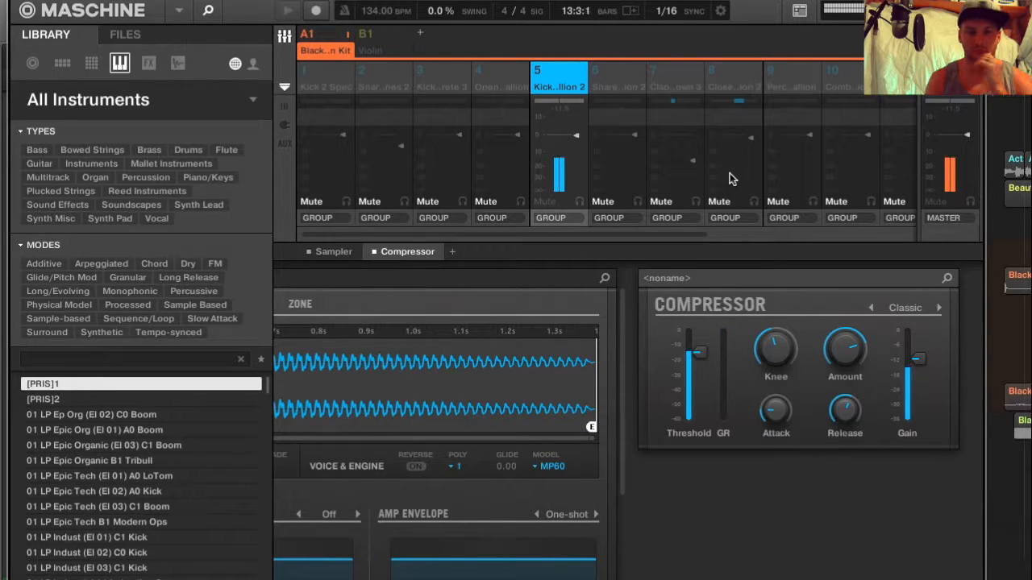
{"action": "left_click", "coordinate": [331, 251]}
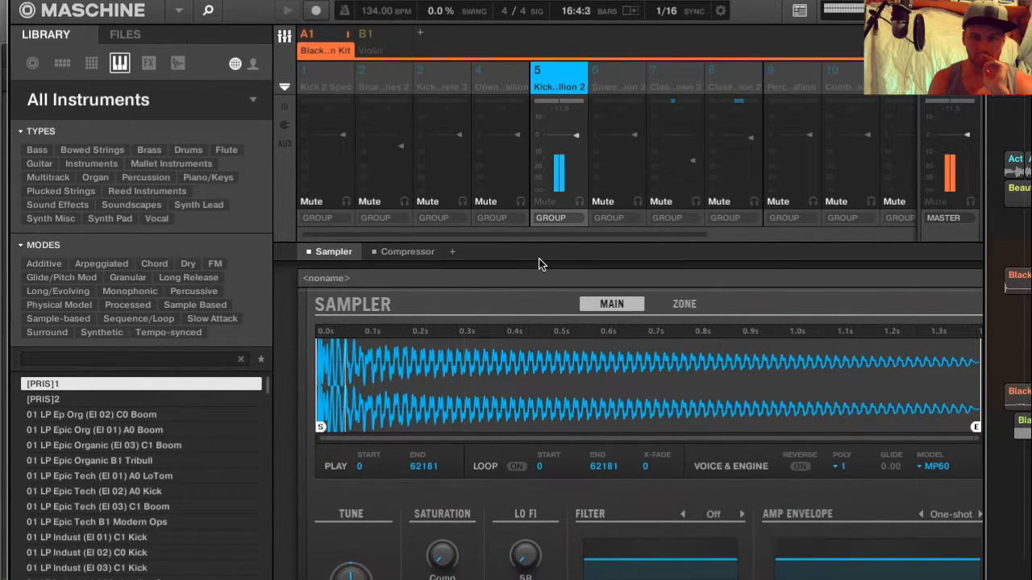
{"action": "left_click", "coordinate": [406, 251]}
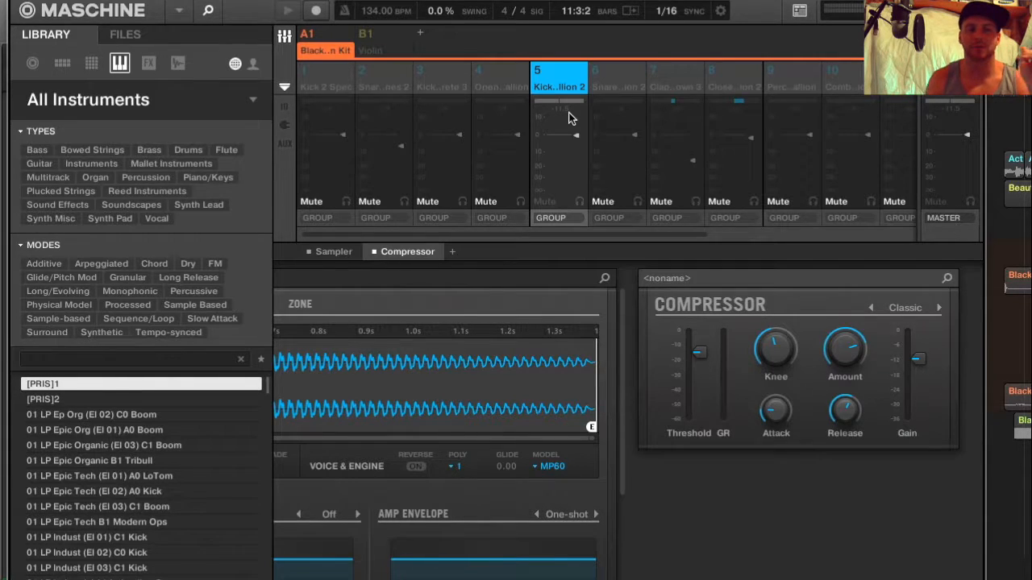
{"action": "key", "text": "v"}
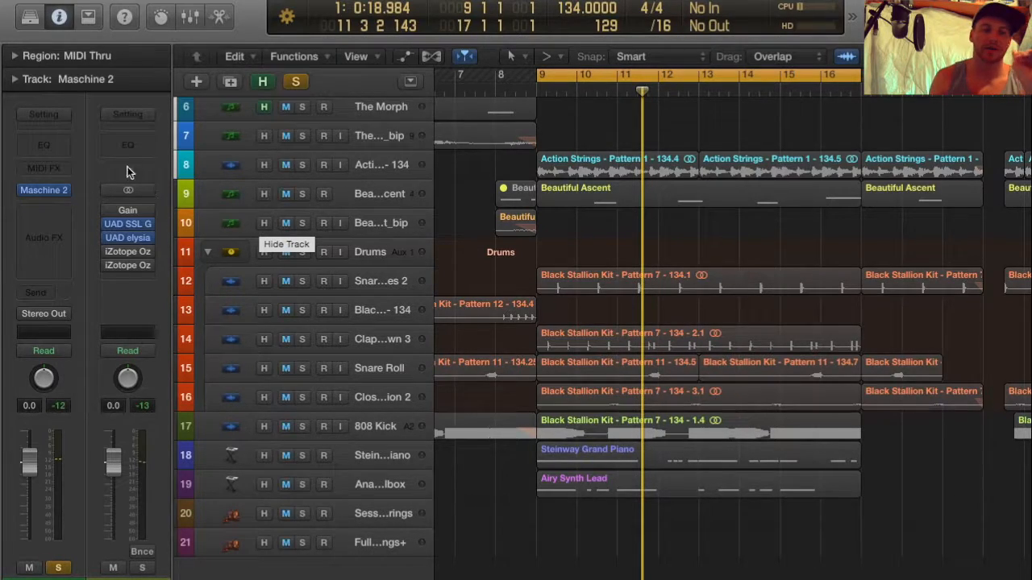
Bypass the Maschine 2 instrument and clear the solo on its track
{"action": "mouse_move", "coordinate": [44, 192]}
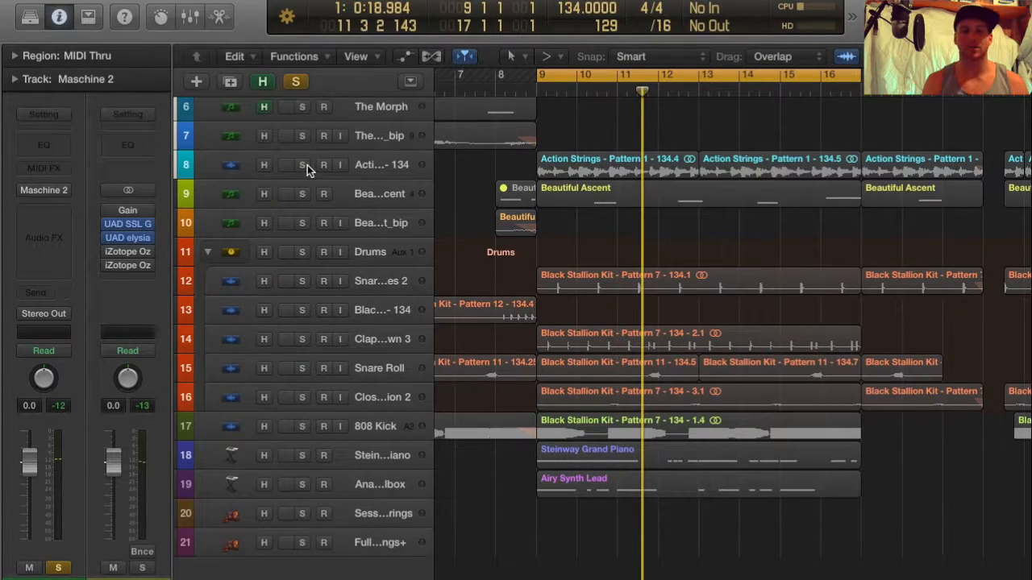
{"action": "scroll", "coordinate": [307, 165], "scroll_direction": "up", "scroll_amount": 5}
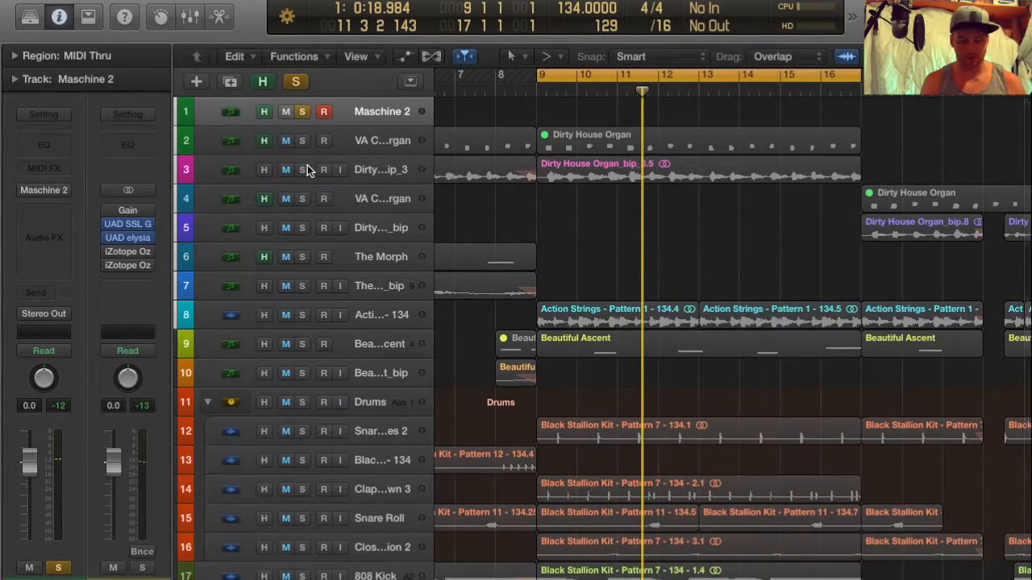
{"action": "left_click", "coordinate": [301, 111]}
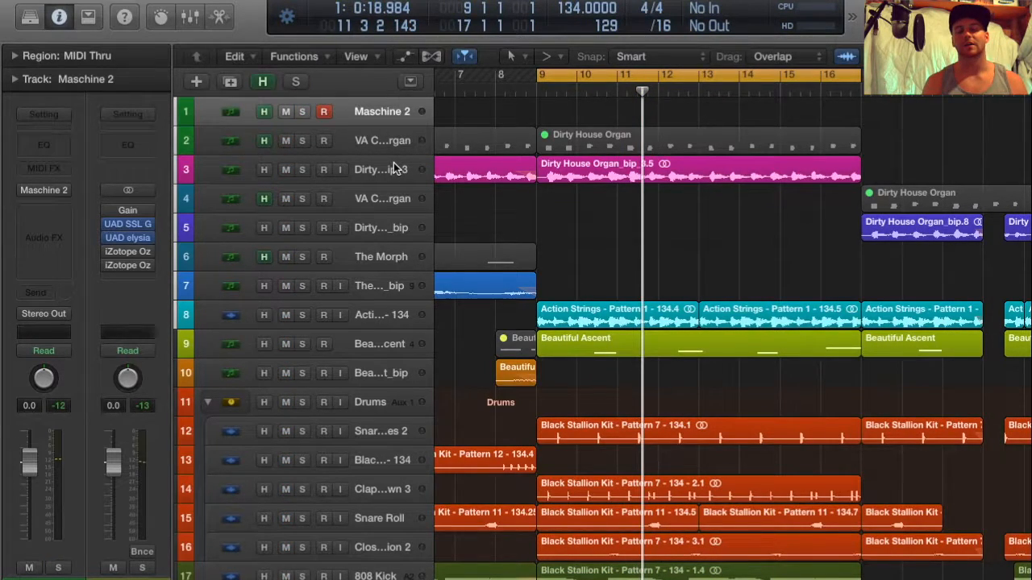
Select the 808 Kick track and examine its waveform close up around bars 10 to 13
{"action": "scroll", "coordinate": [393, 166], "scroll_direction": "down", "scroll_amount": 2}
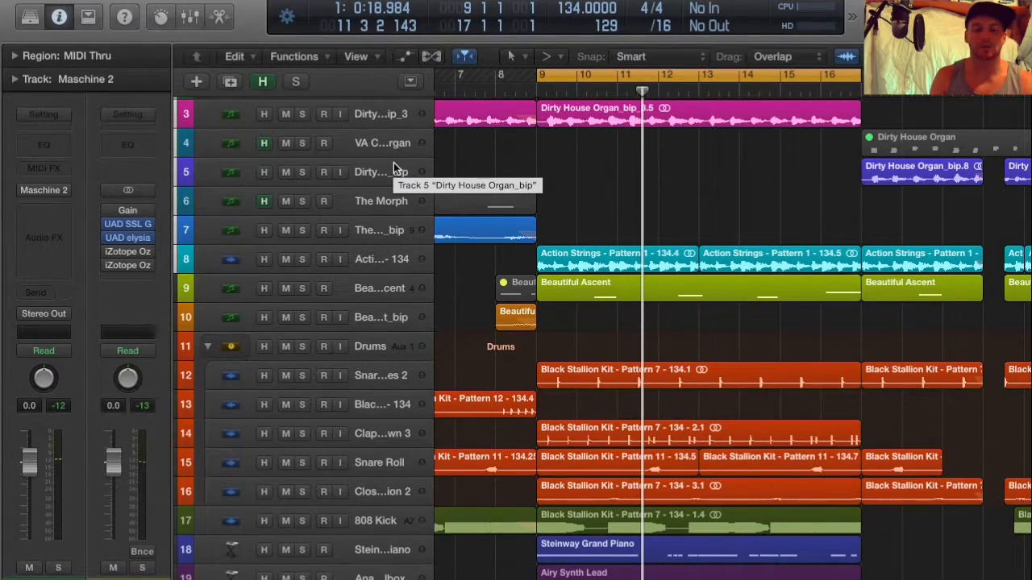
{"action": "scroll", "coordinate": [378, 481], "scroll_direction": "down", "scroll_amount": 1}
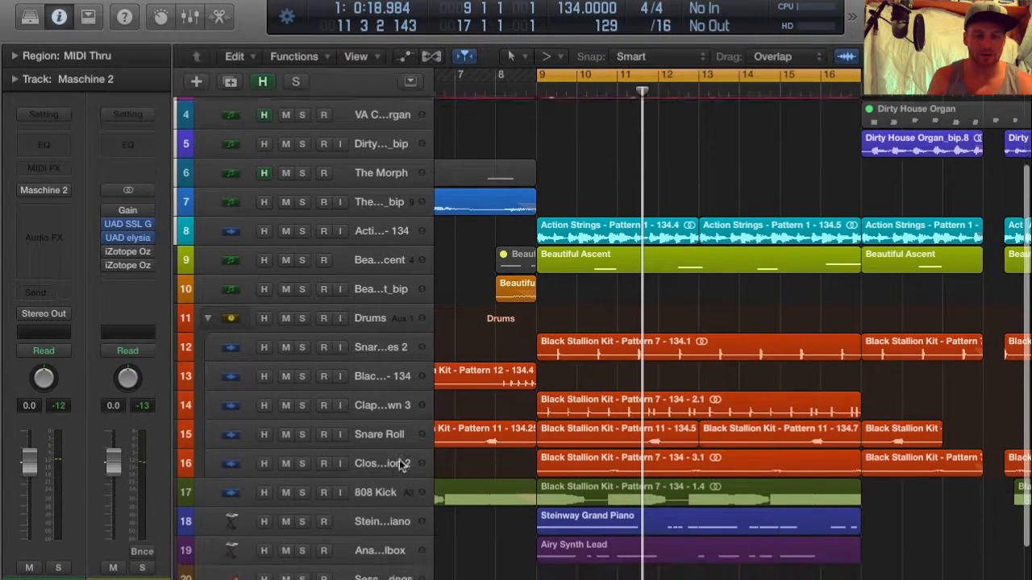
{"action": "left_click", "coordinate": [378, 481]}
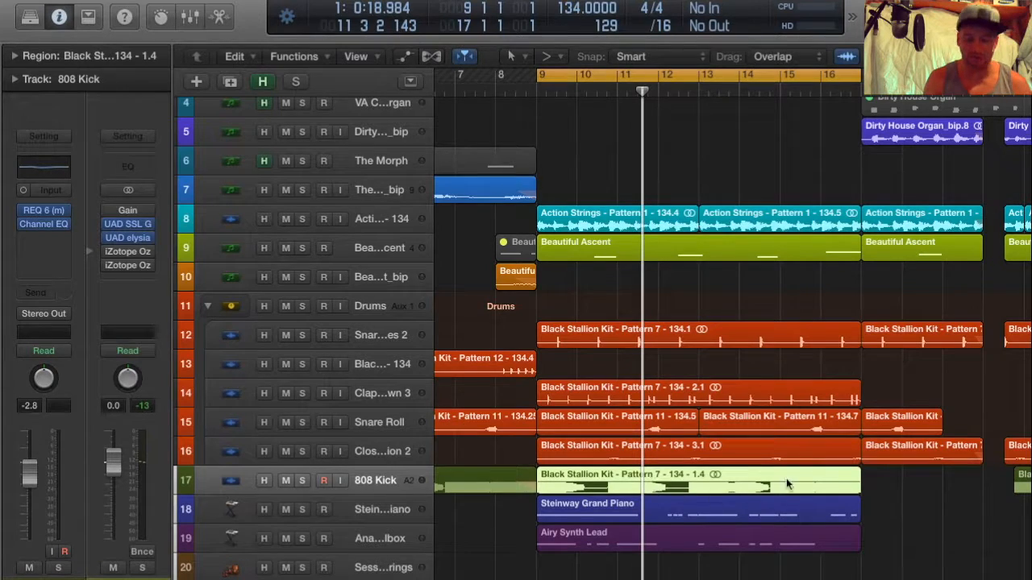
{"action": "key", "text": "super+Down"}
{"action": "key", "text": "super+Right"}
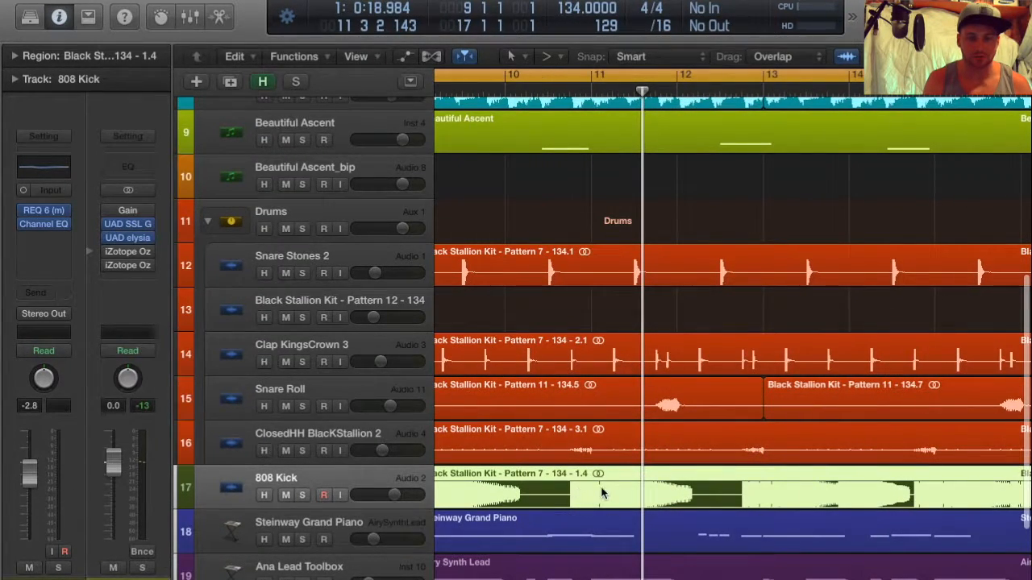
{"action": "key", "text": "super+Right"}
{"action": "key", "text": "super+Down"}
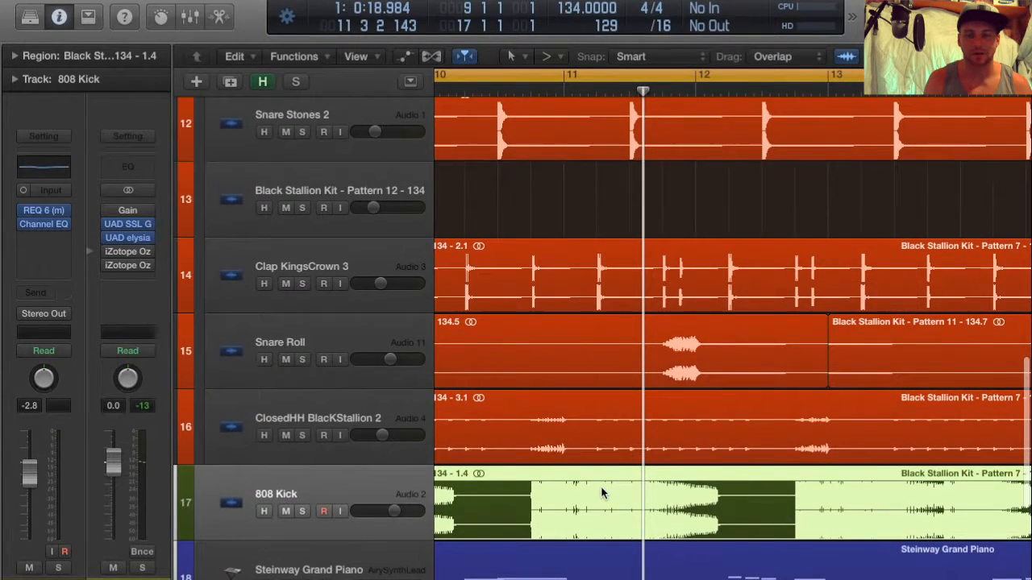
{"action": "key", "text": "super+Up"}
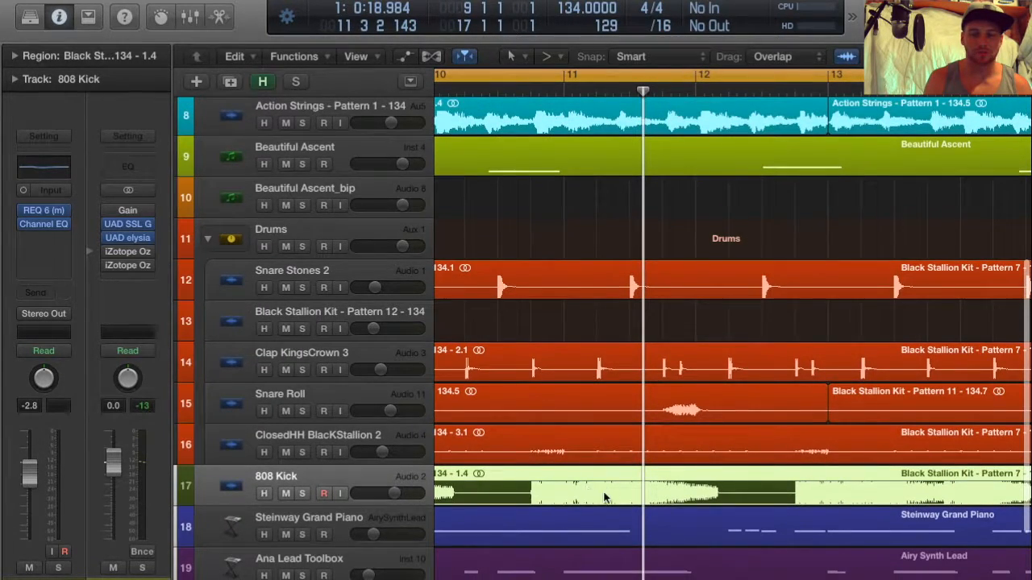
{"action": "key", "text": "super+Down"}
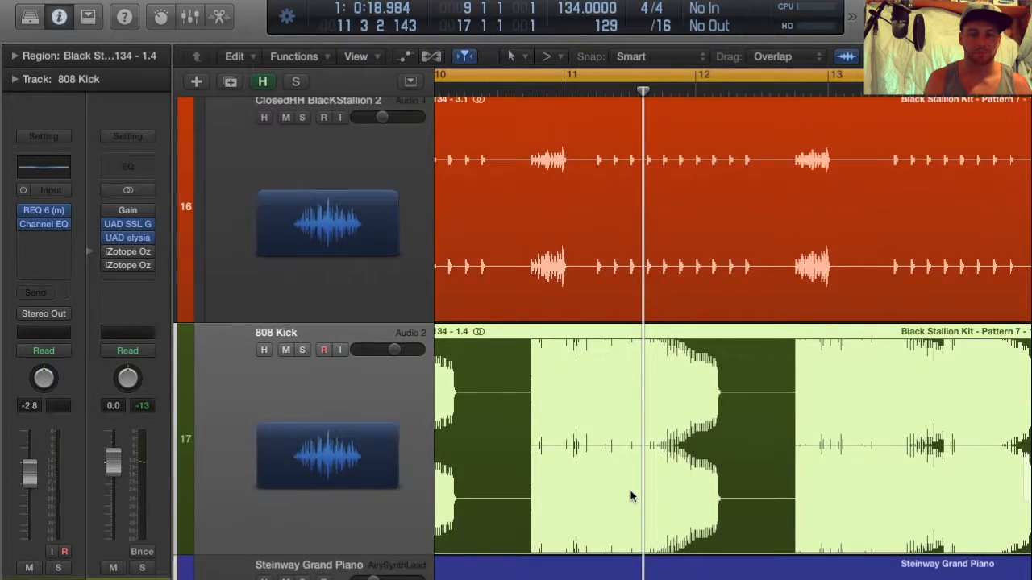
Examine the REQ 6 and Channel EQ curves on the 808 Kick track, and close both plug-in windows
{"action": "key", "text": "super+Up"}
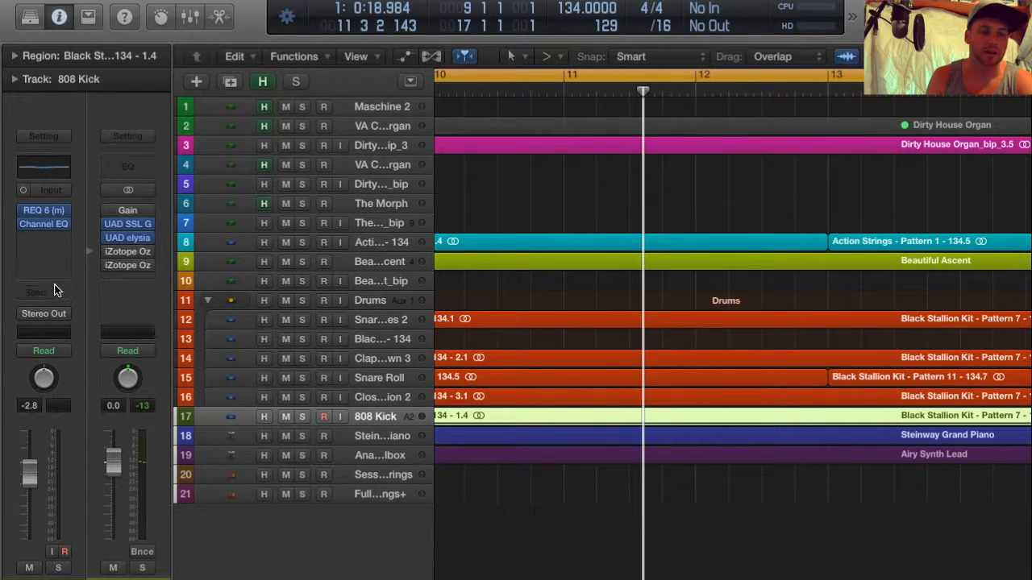
{"action": "left_click", "coordinate": [46, 211]}
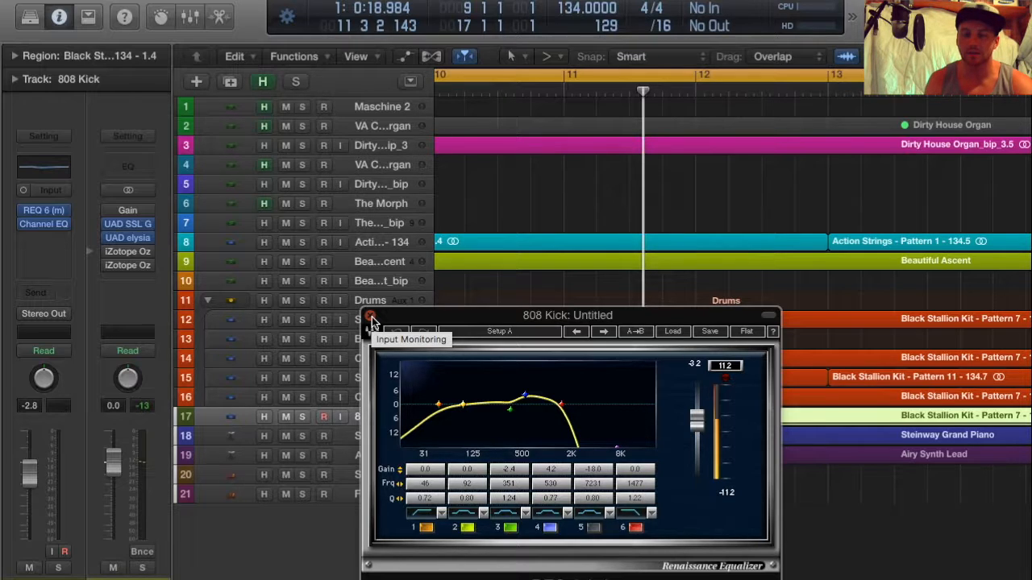
{"action": "left_click_drag", "start_coordinate": [547, 323], "coordinate": [407, 133]}
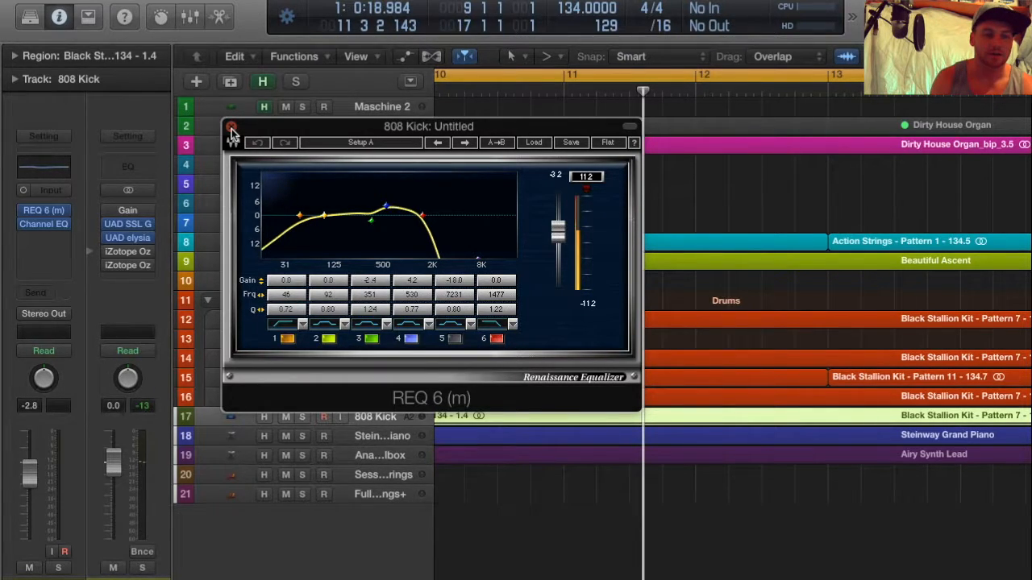
{"action": "left_click", "coordinate": [46, 230]}
{"action": "left_click", "coordinate": [242, 215]}
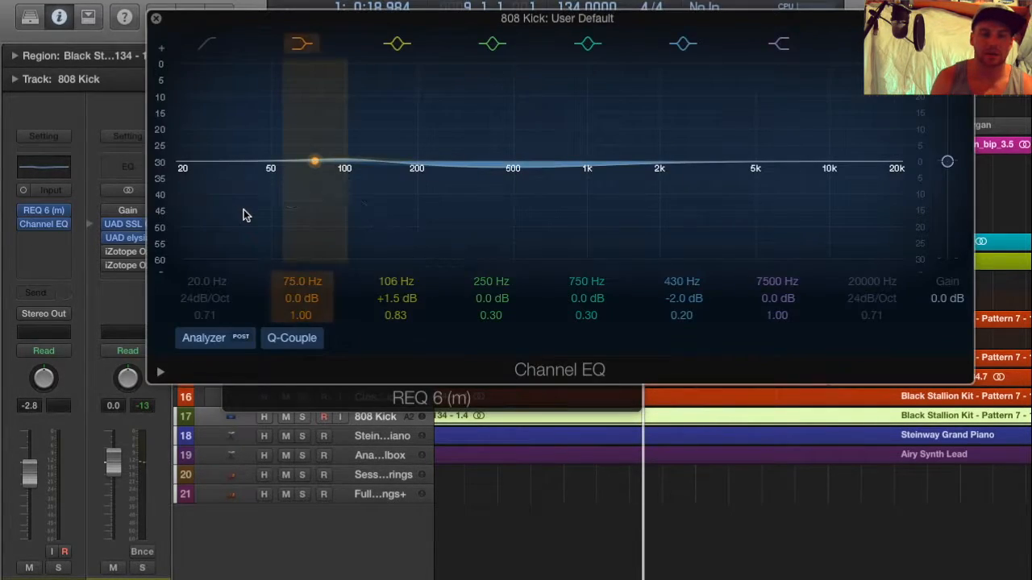
{"action": "left_click", "coordinate": [156, 20]}
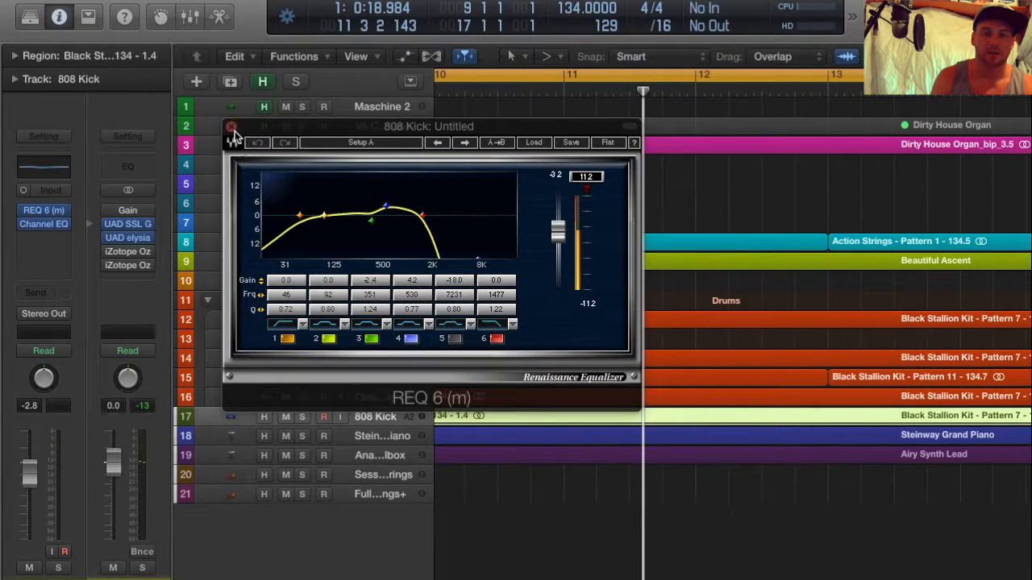
{"action": "left_click", "coordinate": [231, 129]}
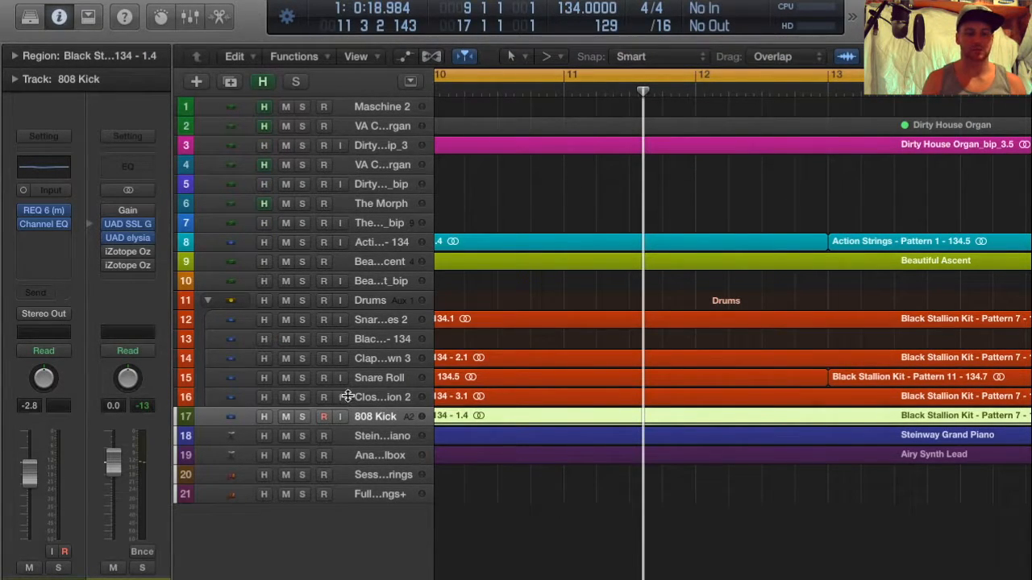
Audition the 808 Kick in solo, reset its peak level, show the whole arrangement, and clear the solo
{"action": "left_click", "coordinate": [302, 416]}
{"action": "key", "text": "shift+space"}
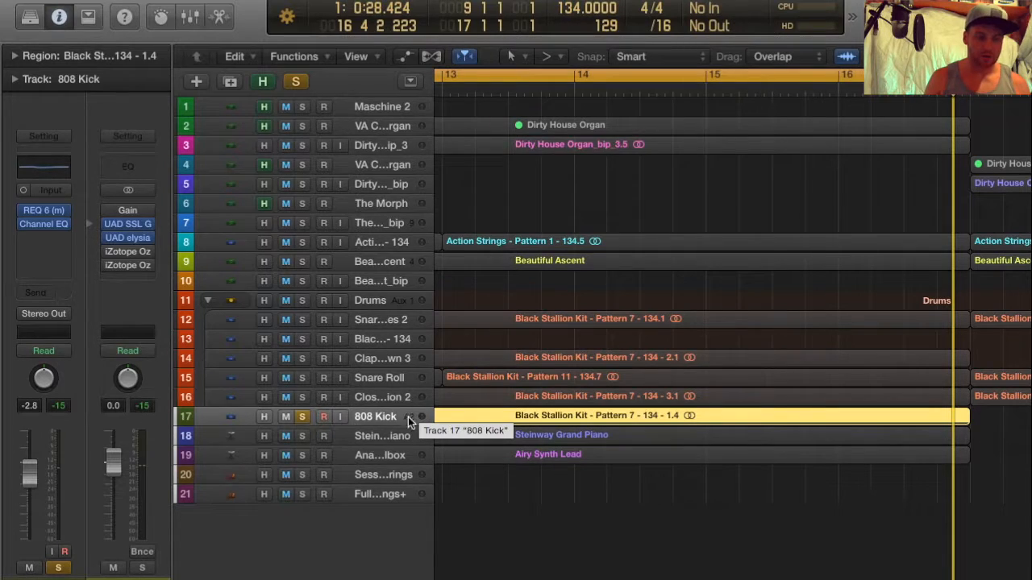
{"action": "left_click", "coordinate": [58, 406]}
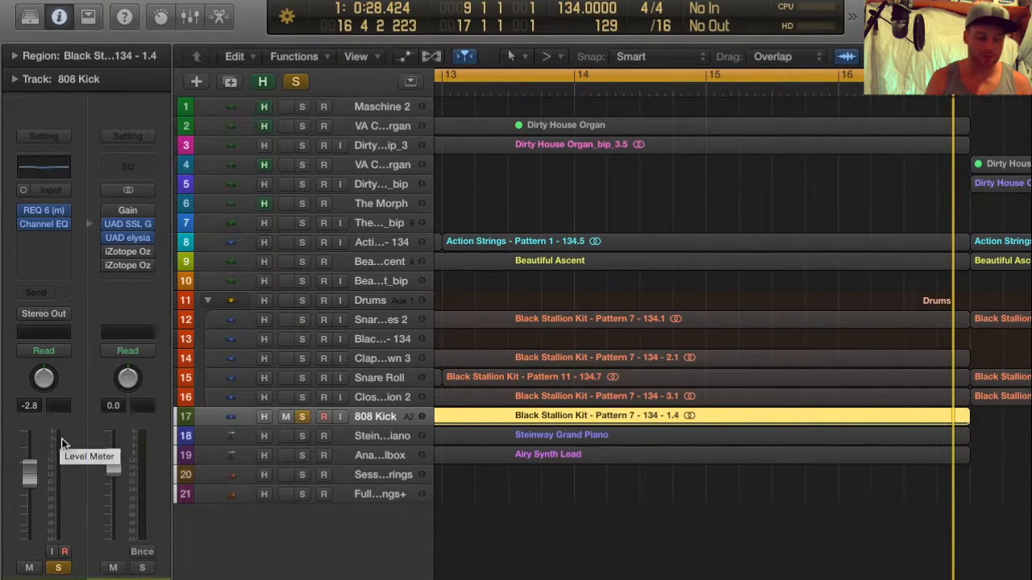
{"action": "key", "text": "z"}
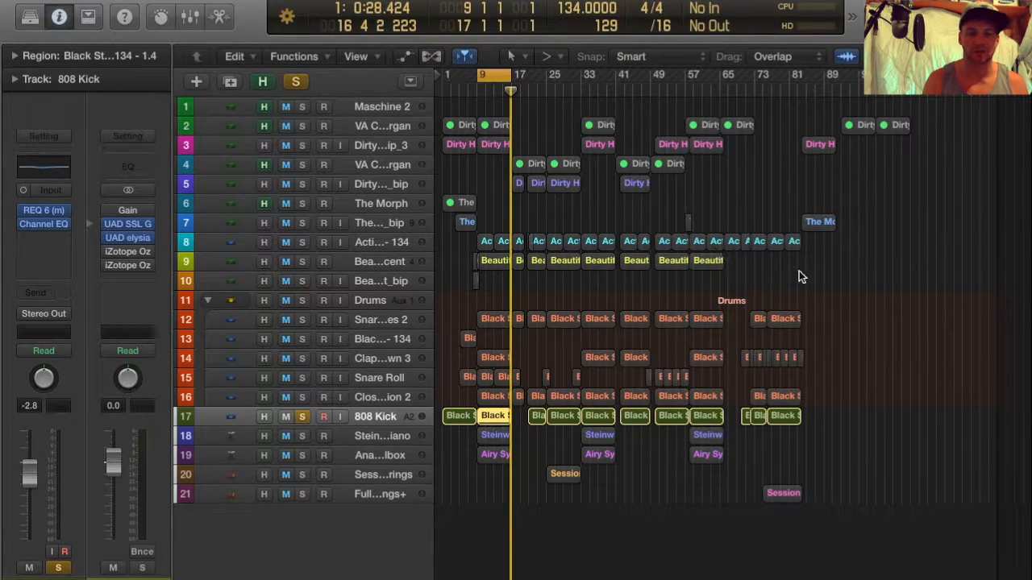
{"action": "left_click", "coordinate": [894, 295]}
{"action": "left_click", "coordinate": [301, 416]}
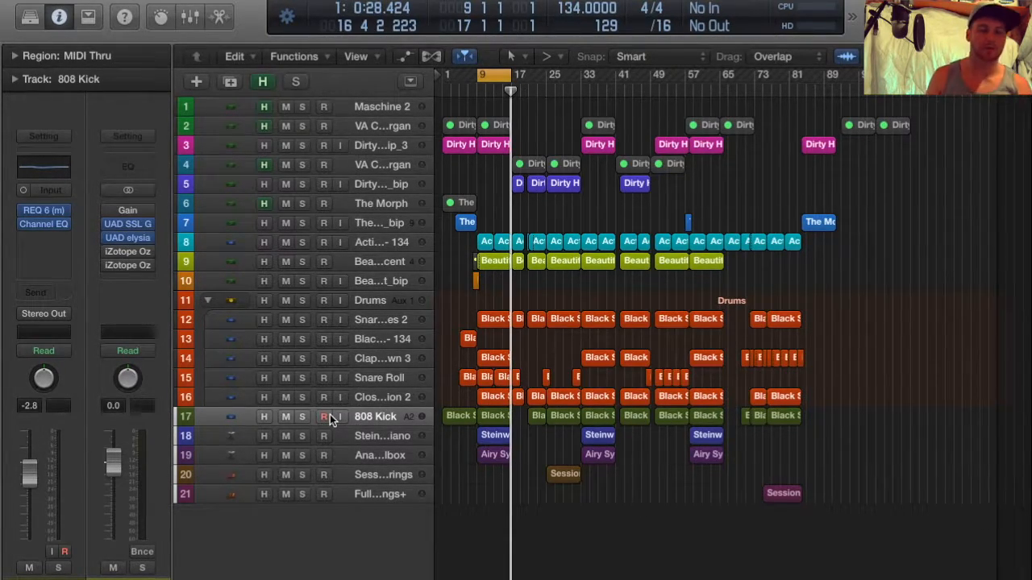
Solo the Steinway Grand Piano track and examine the Airy Synth Lead preset in its Alchemy instrument
{"action": "left_click", "coordinate": [366, 439]}
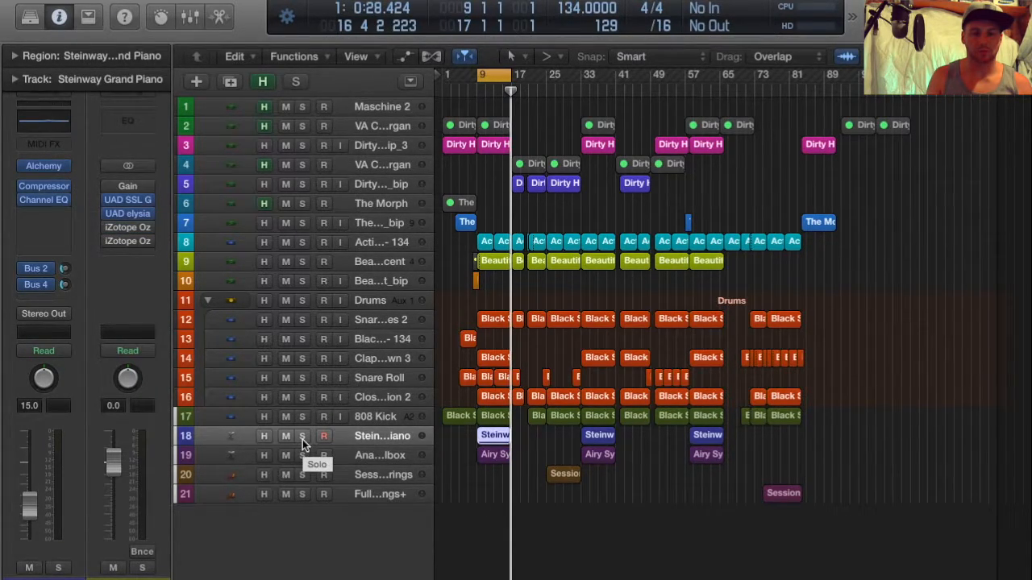
{"action": "left_click", "coordinate": [302, 436]}
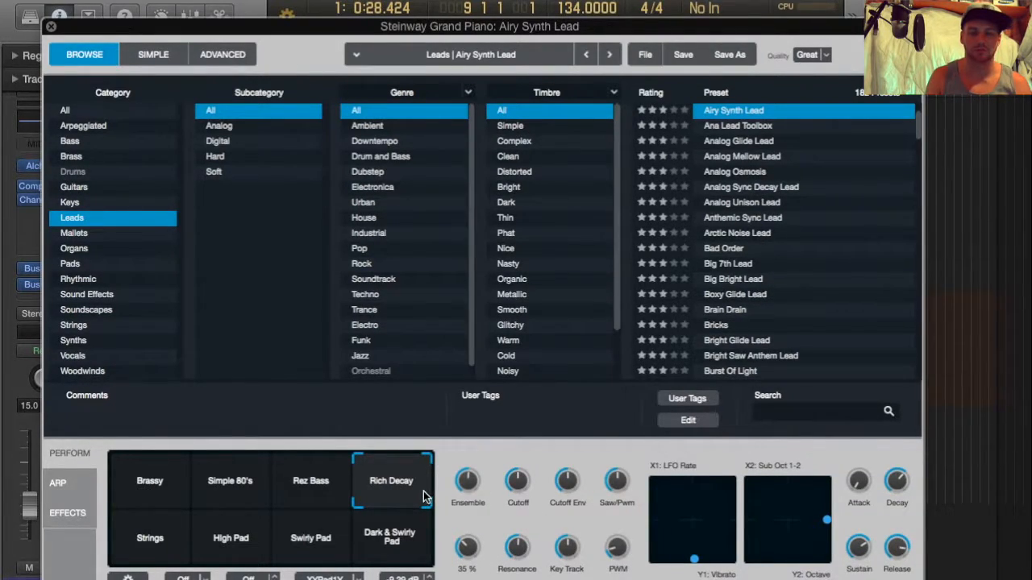
{"action": "left_click", "coordinate": [52, 28]}
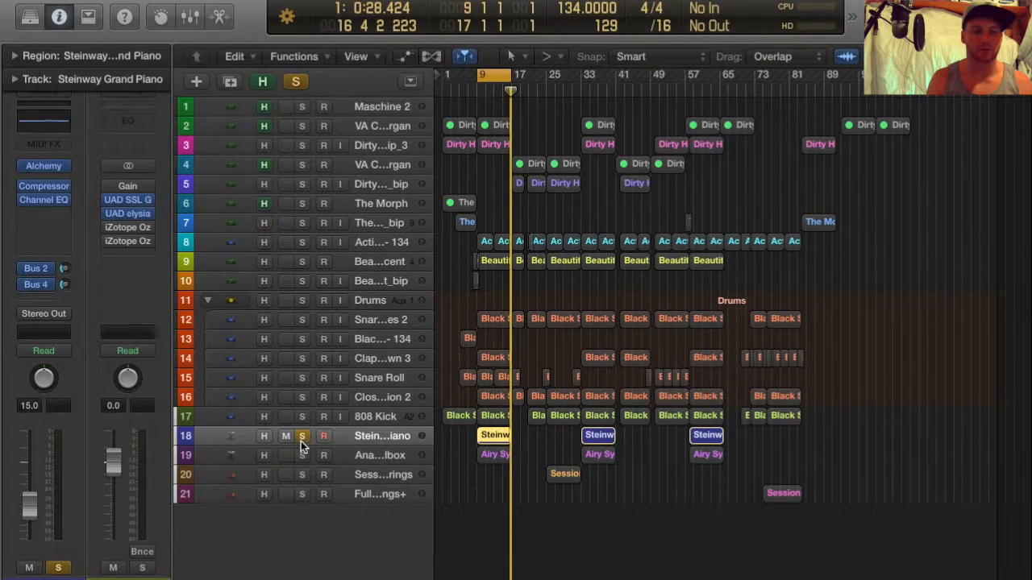
Examine the Compressor and Channel EQ settings on the Steinway Grand Piano track, closing each window
{"action": "left_click", "coordinate": [42, 188]}
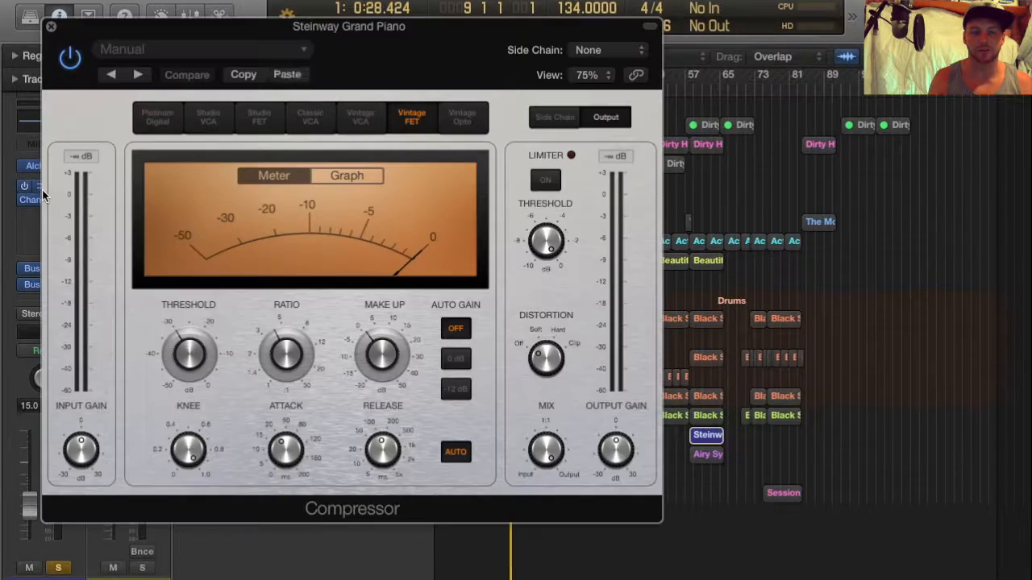
{"action": "mouse_move", "coordinate": [190, 333]}
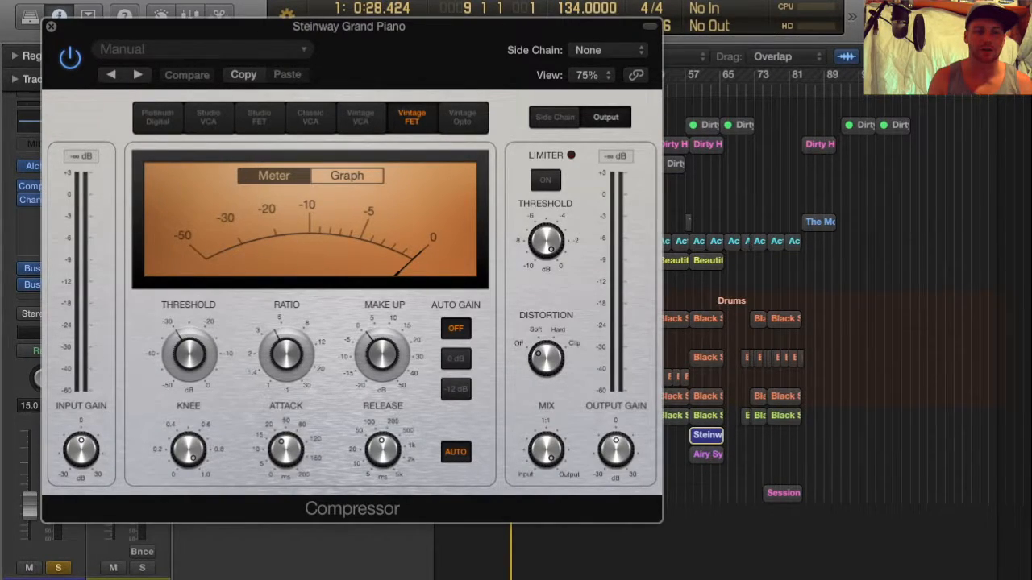
{"action": "left_click", "coordinate": [52, 28]}
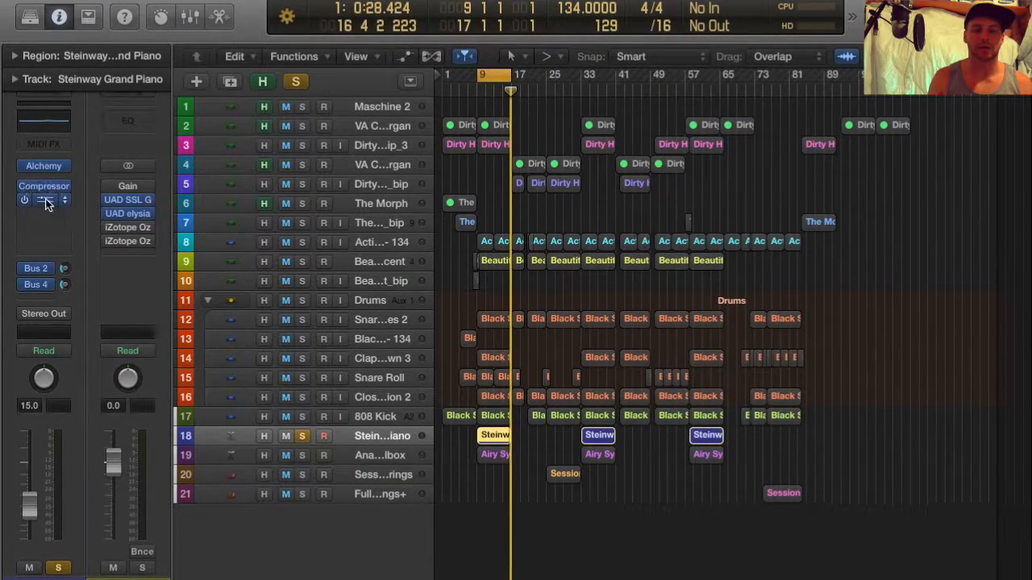
{"action": "left_click", "coordinate": [43, 202]}
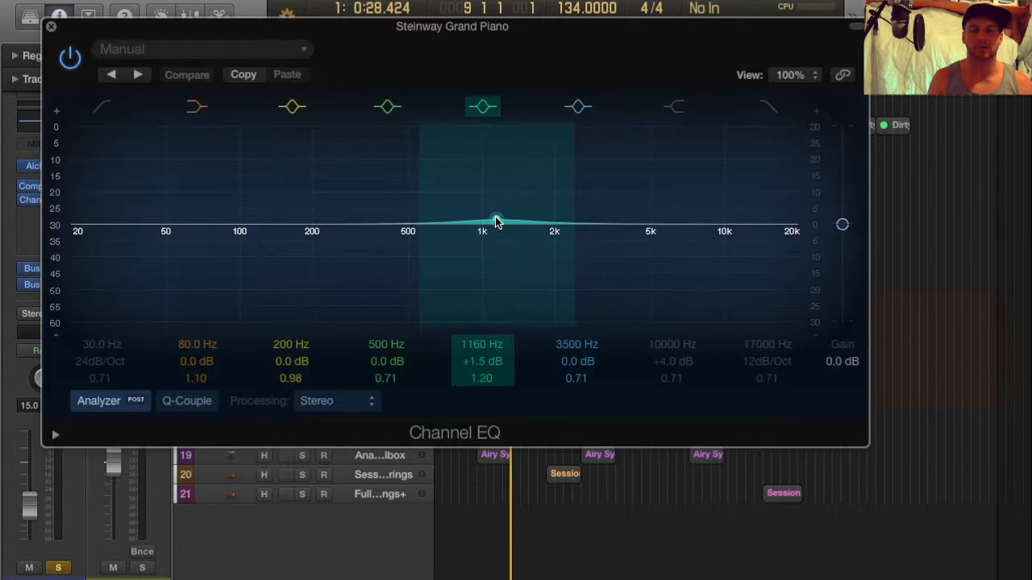
{"action": "left_click", "coordinate": [51, 26]}
Enable the low-cut band in the Steinway Grand Piano's Channel EQ and raise its cutoff frequency during playback
{"action": "key", "text": "shift+space"}
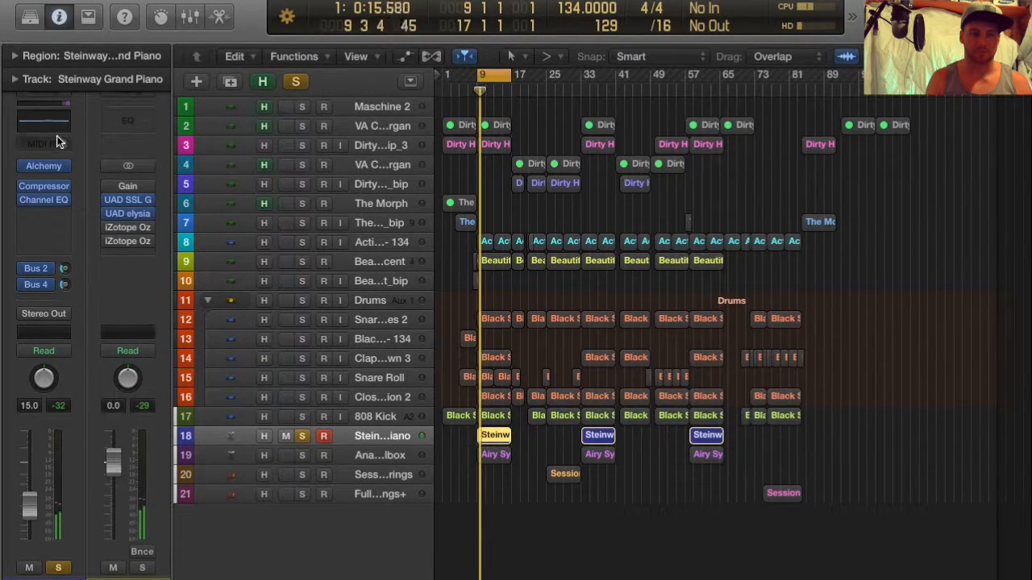
{"action": "left_click", "coordinate": [43, 199]}
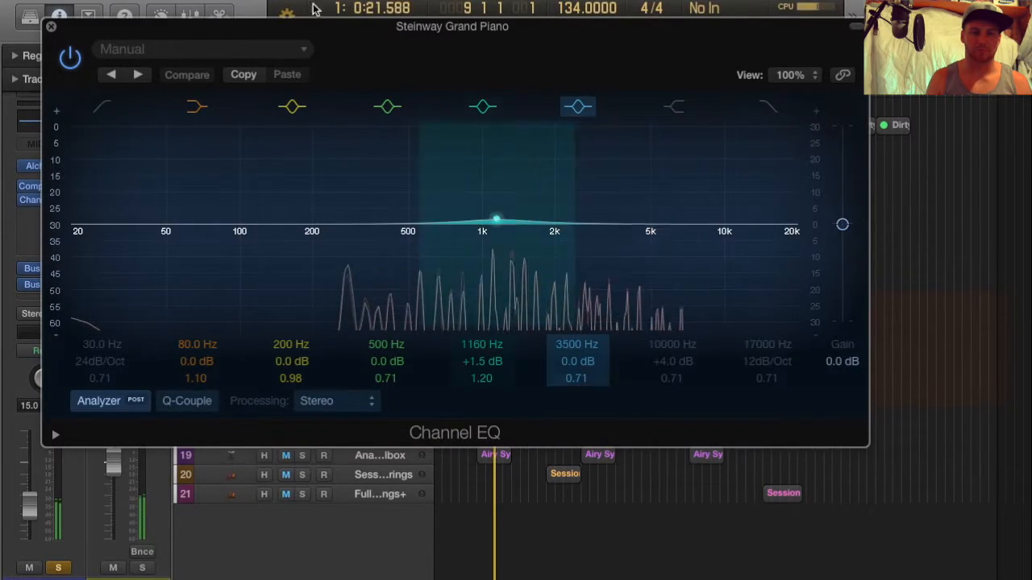
{"action": "left_click", "coordinate": [103, 106]}
{"action": "left_click_drag", "start_coordinate": [90, 336], "coordinate": [90, 299]}
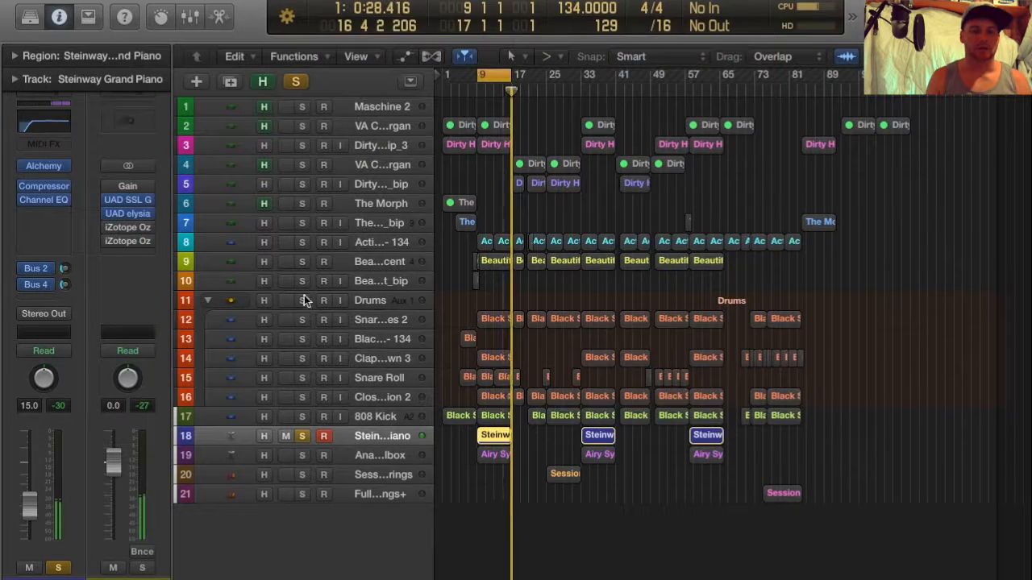
{"action": "left_click", "coordinate": [52, 29]}
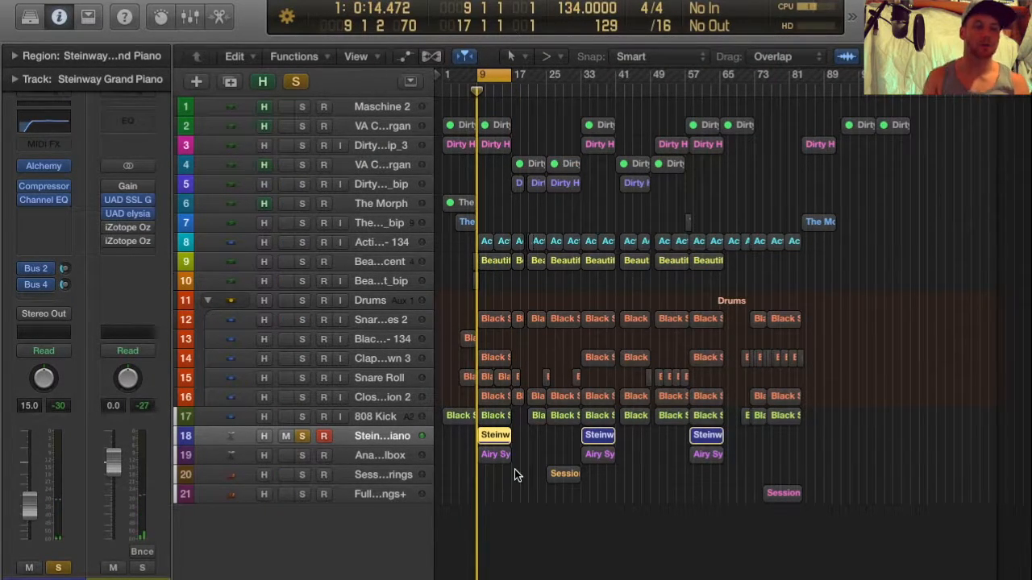
Select and solo the Ana Lead Toolbox track in place of the Steinway Grand Piano track
{"action": "mouse_move", "coordinate": [68, 199]}
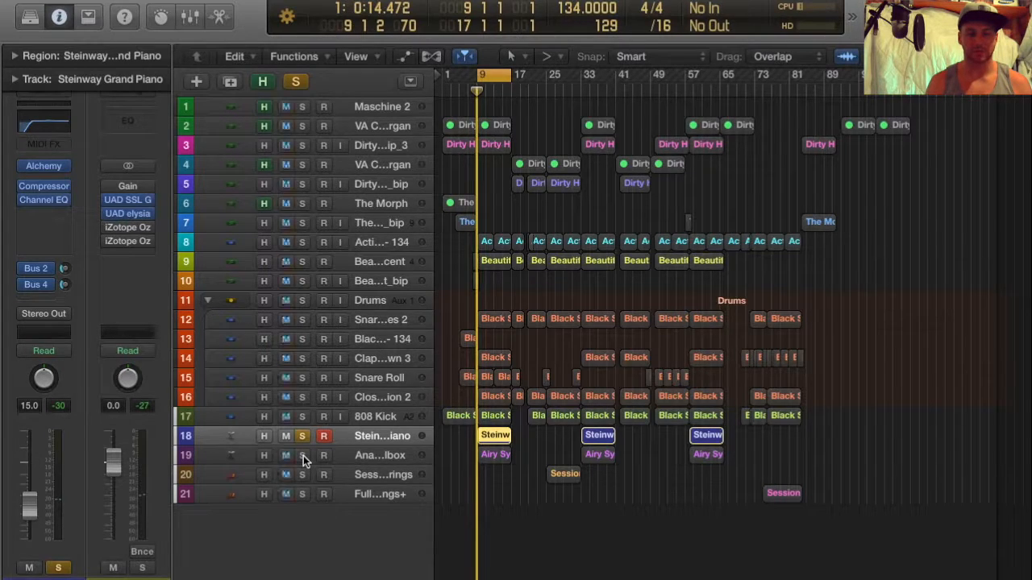
{"action": "left_click", "coordinate": [372, 455]}
{"action": "left_click", "coordinate": [303, 455]}
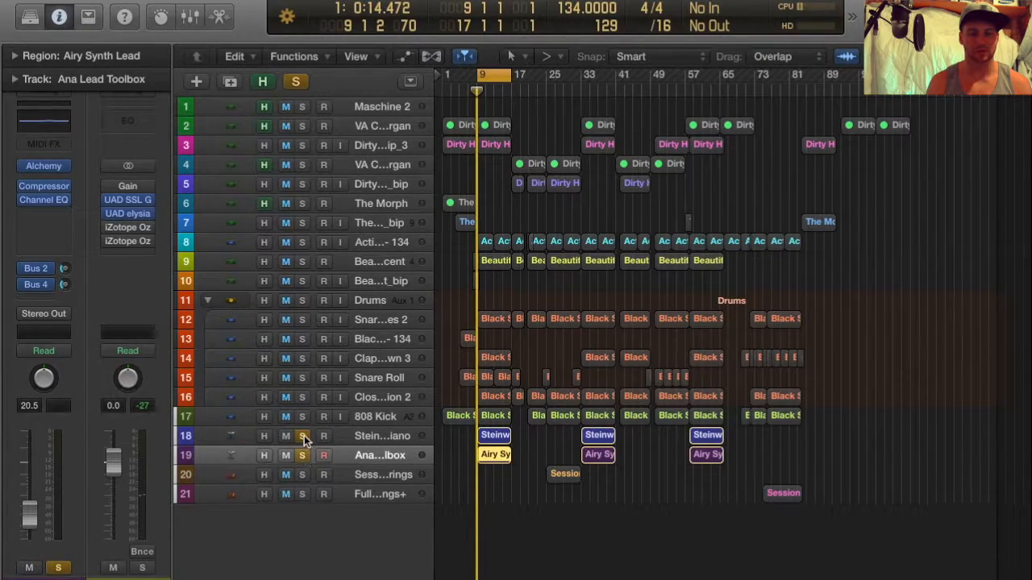
{"action": "left_click", "coordinate": [303, 435]}
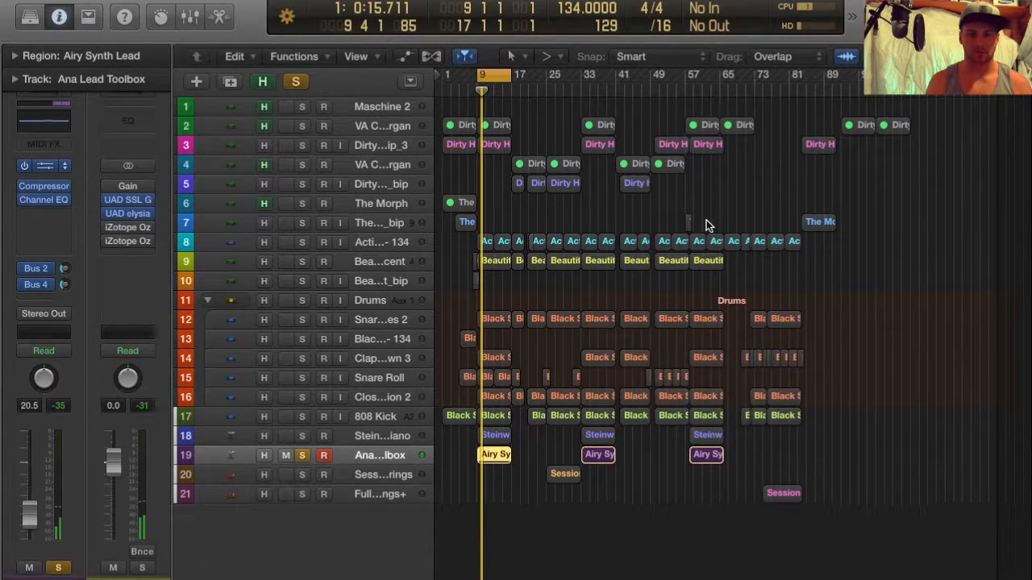
Examine the Ana Lead Toolbox preset, its volume and performance controls in Alchemy, and close the instrument window
{"action": "key", "text": "v"}
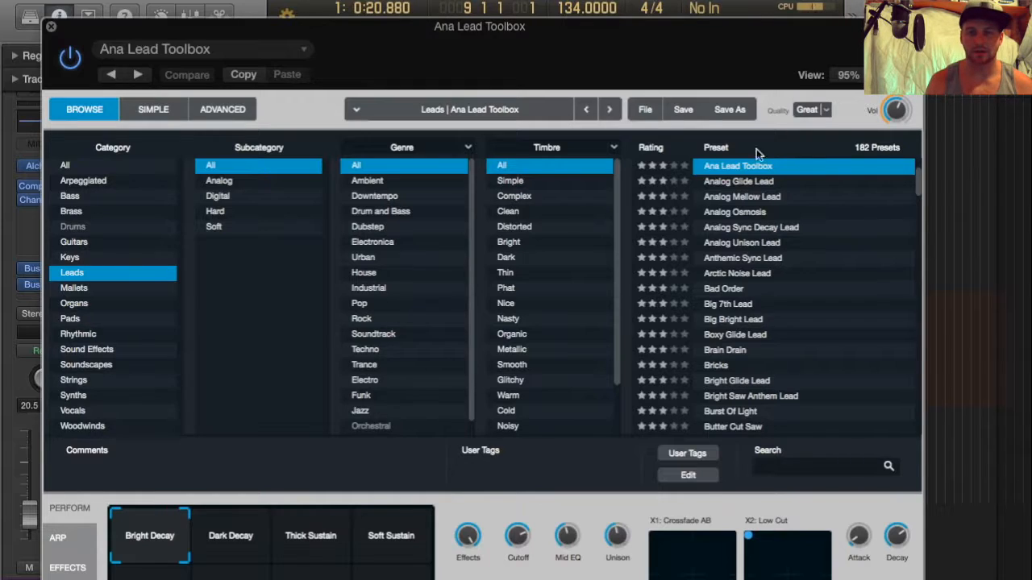
{"action": "left_click_drag", "start_coordinate": [895, 110], "coordinate": [895, 110]}
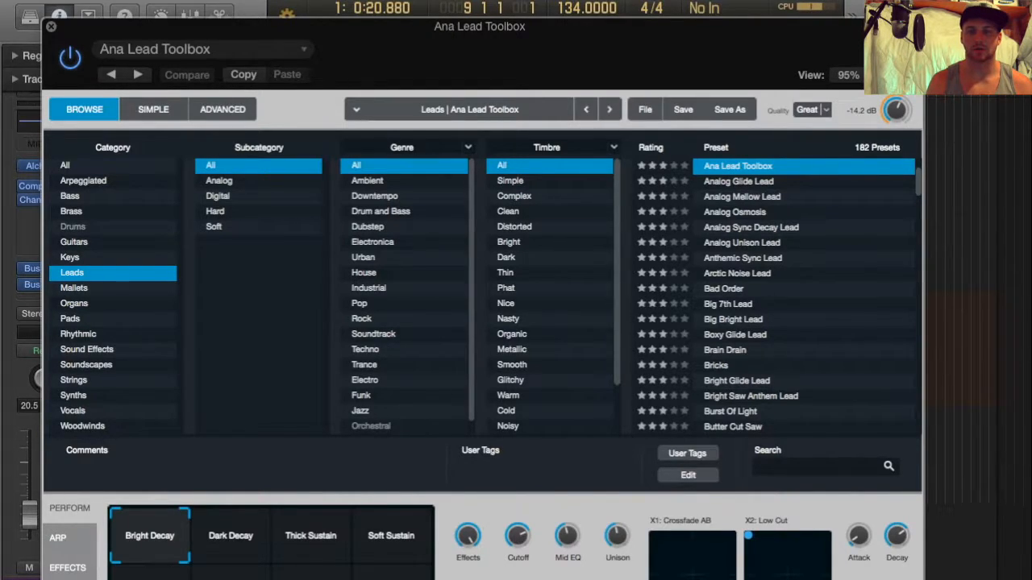
{"action": "scroll", "coordinate": [532, 286], "scroll_direction": "down", "scroll_amount": 2}
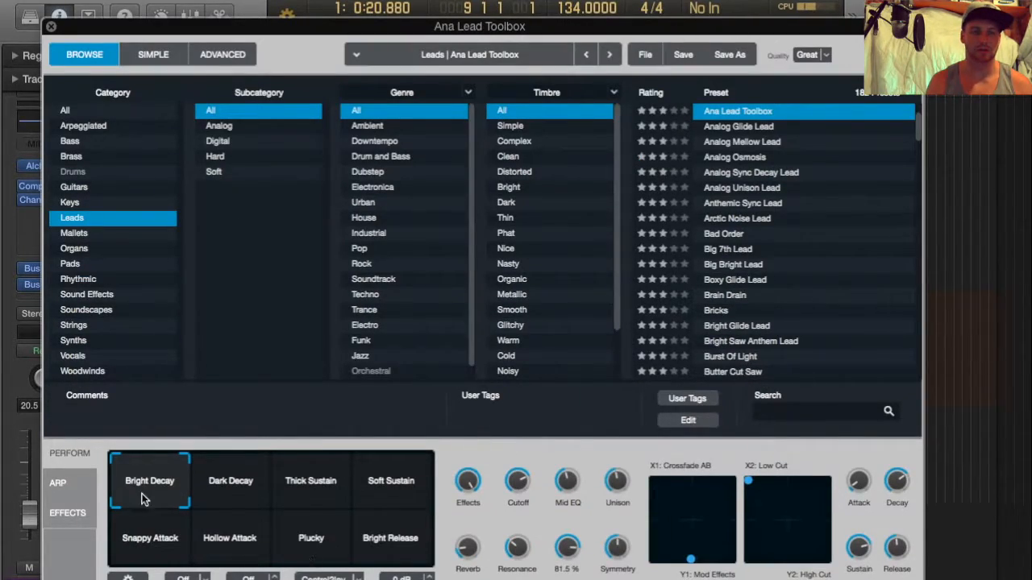
{"action": "left_click", "coordinate": [51, 29]}
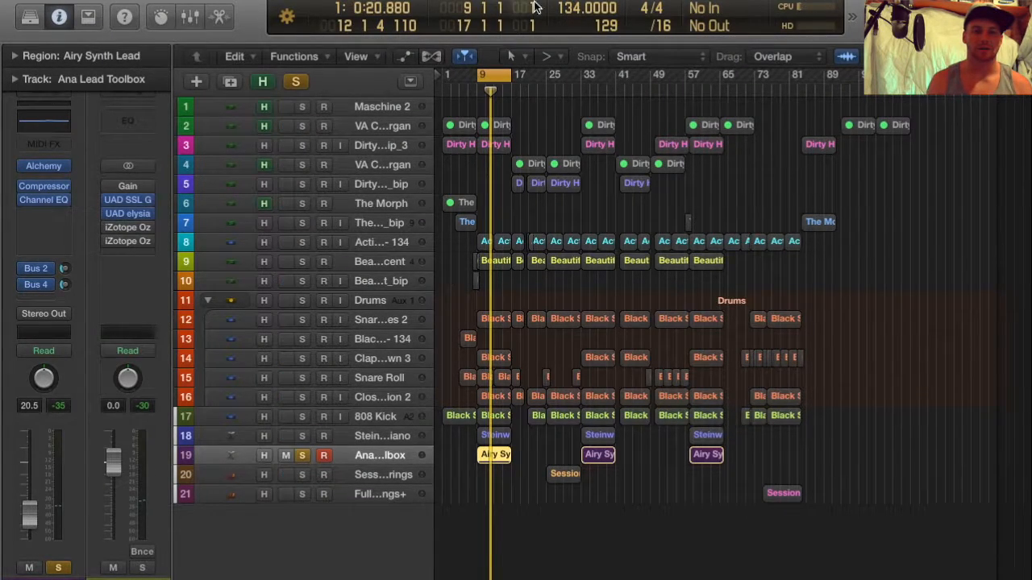
Play the soloed lead from bar 9 while examining its Vintage FET Compressor, and close the plug-in window
{"action": "left_click_drag", "start_coordinate": [487, 90], "coordinate": [479, 89]}
{"action": "key", "text": "space"}
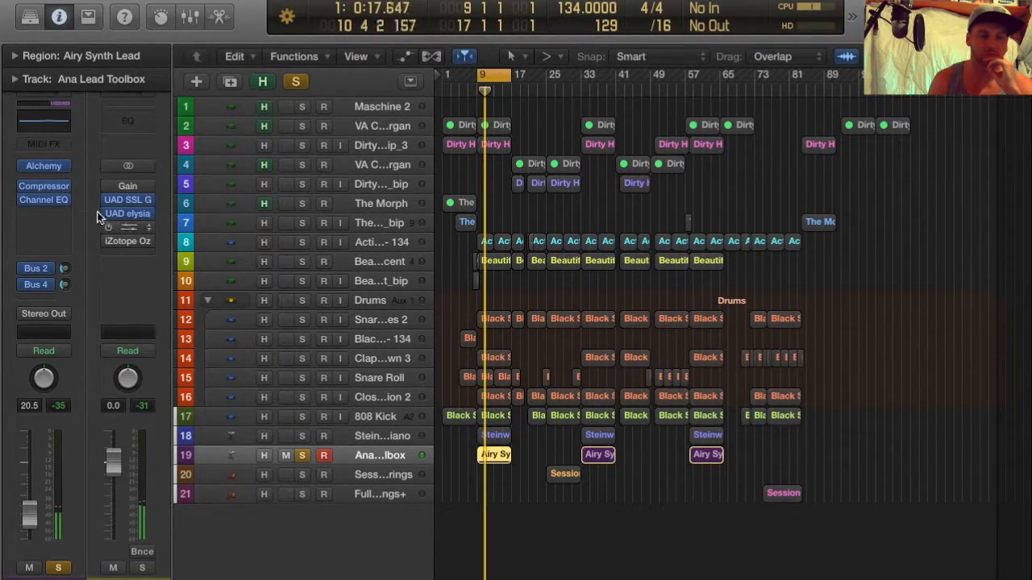
{"action": "left_click", "coordinate": [47, 187]}
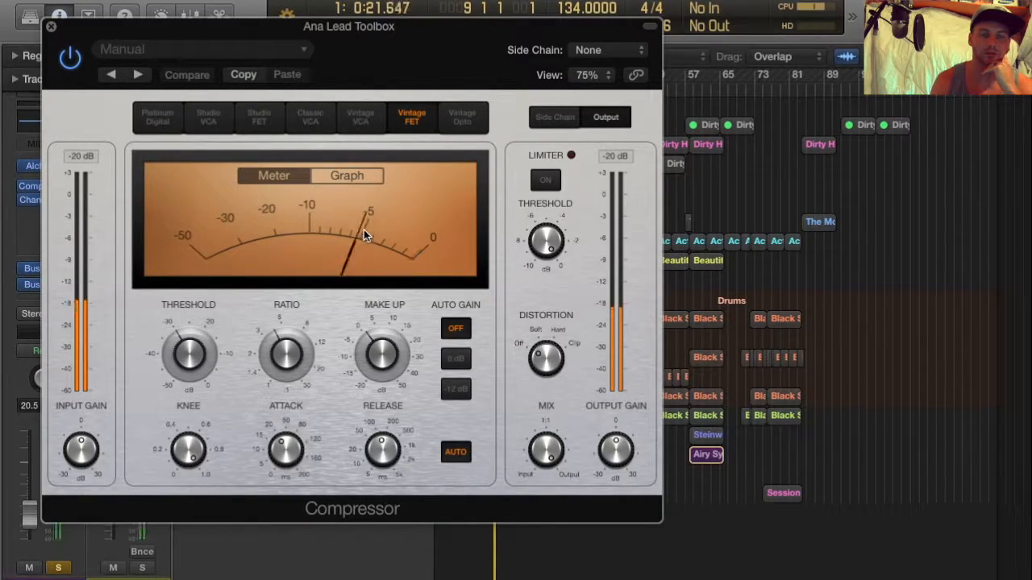
{"action": "left_click", "coordinate": [191, 354]}
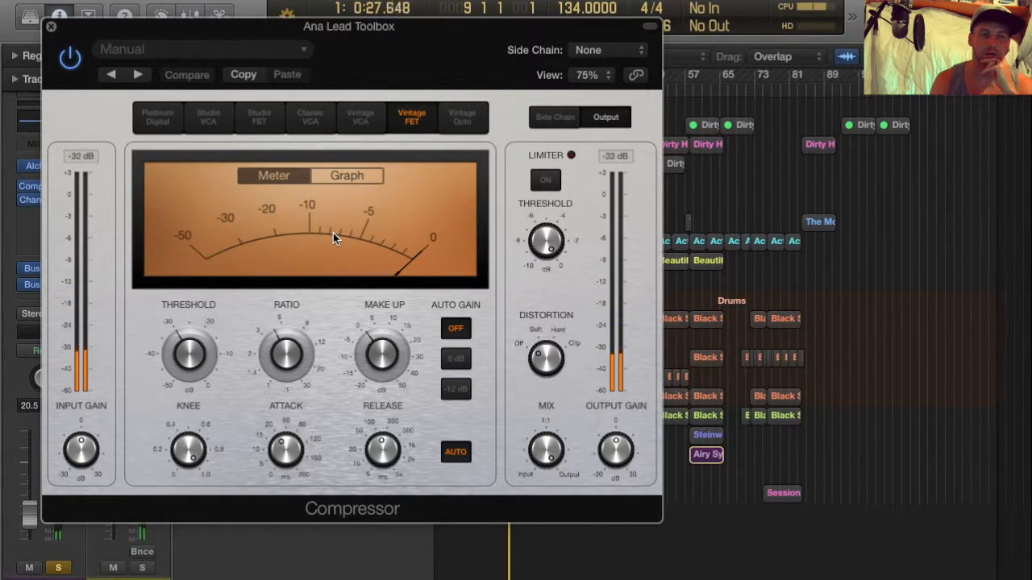
{"action": "left_click", "coordinate": [51, 26]}
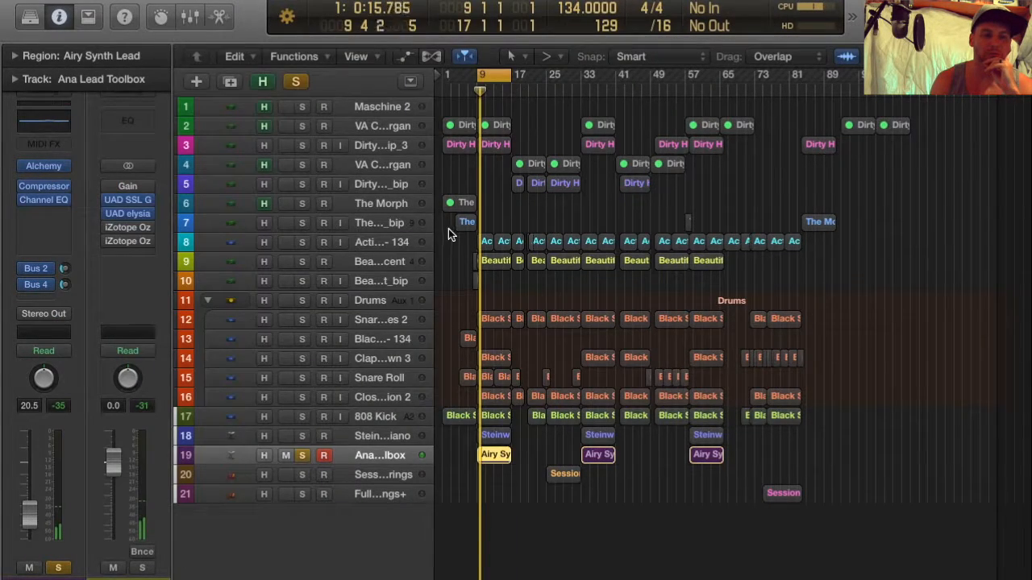
Examine the Vintage FET Compressor's attack, release, threshold and distortion controls on the Ana Lead Toolbox track, stop playback, and close the plug-in window
{"action": "left_click", "coordinate": [39, 183]}
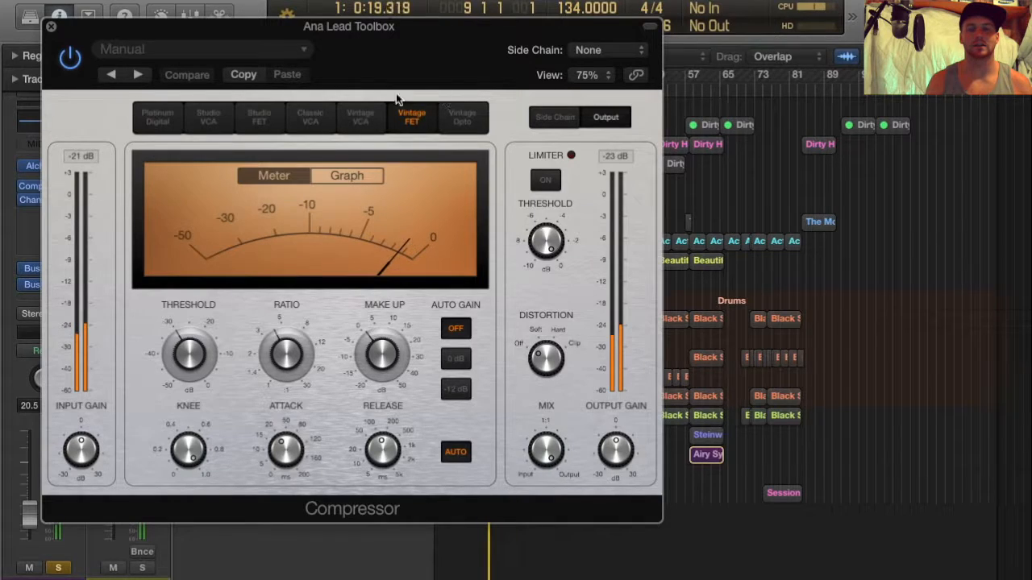
{"action": "left_click_drag", "start_coordinate": [457, 24], "coordinate": [792, 177]}
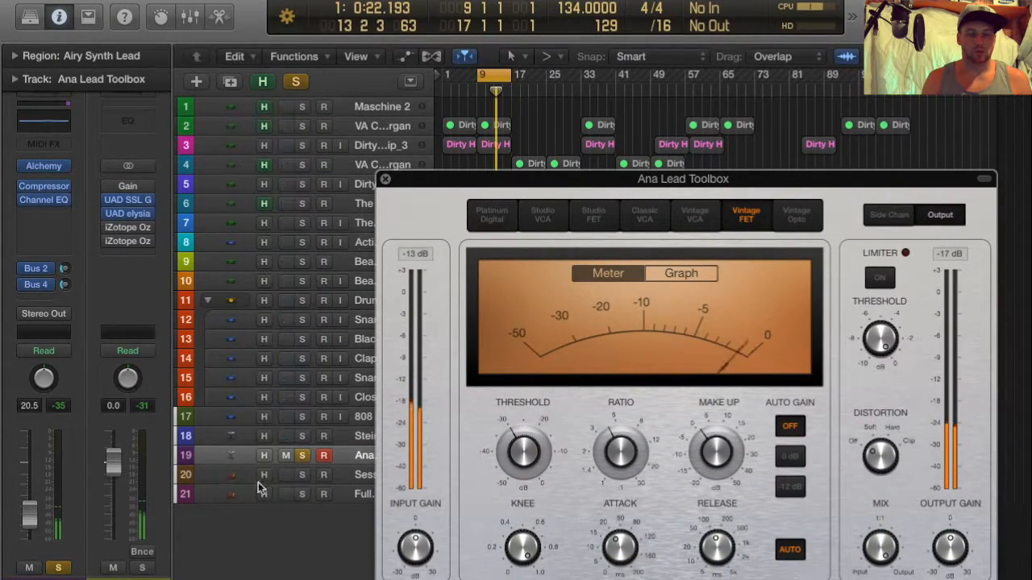
{"action": "left_click", "coordinate": [303, 455]}
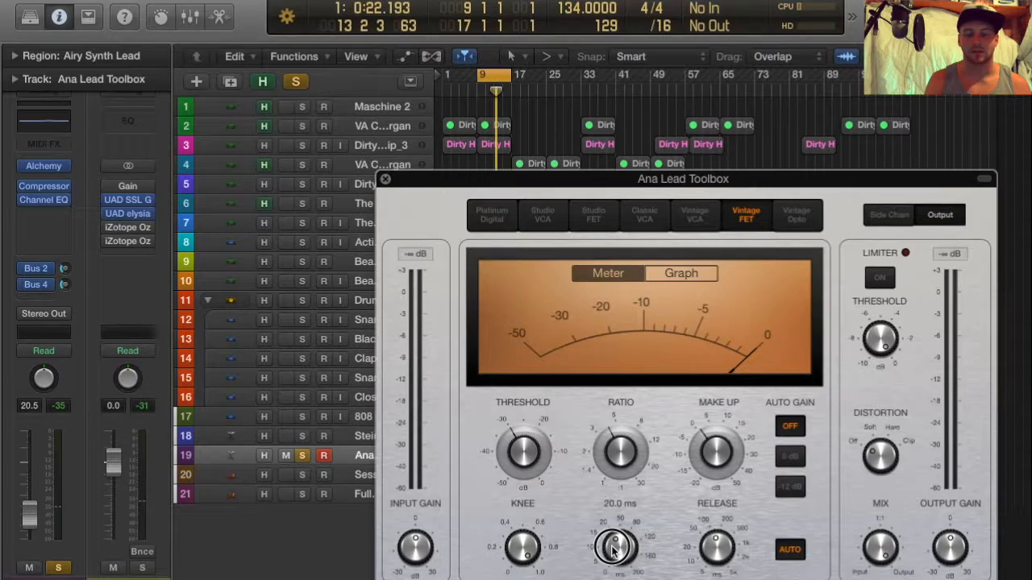
{"action": "left_click", "coordinate": [706, 540]}
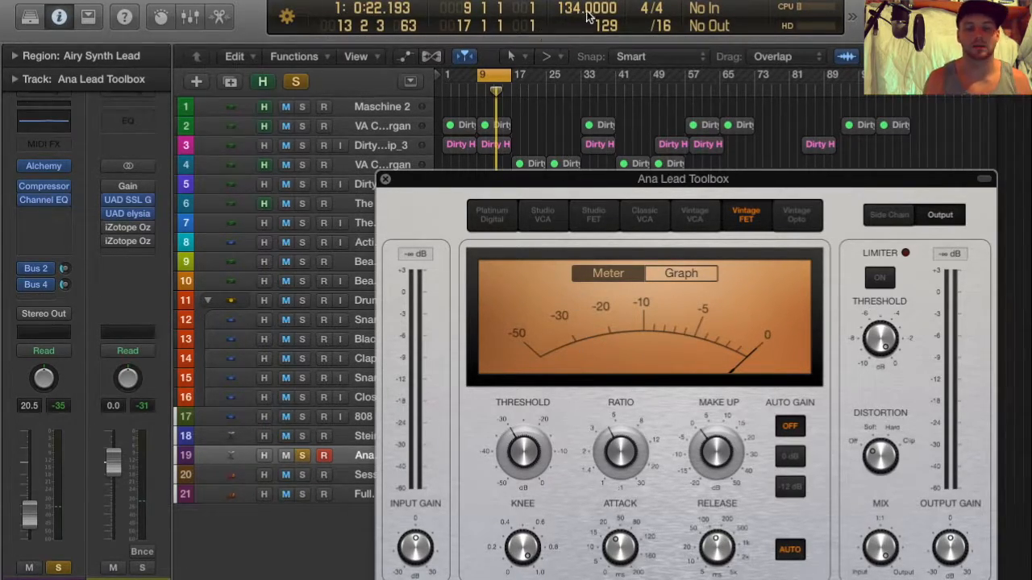
{"action": "mouse_move", "coordinate": [520, 451]}
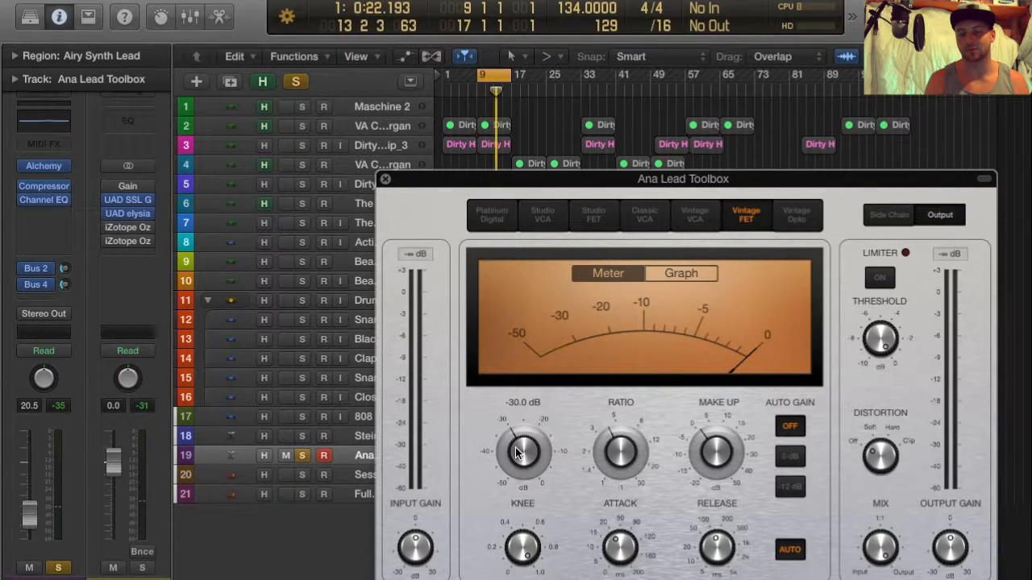
{"action": "left_click", "coordinate": [877, 525]}
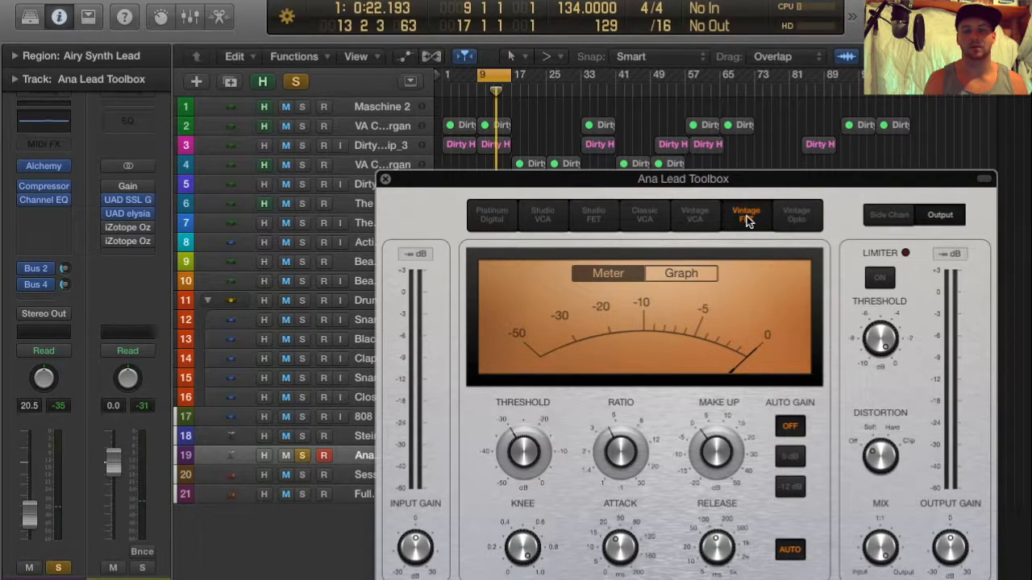
{"action": "left_click", "coordinate": [386, 181]}
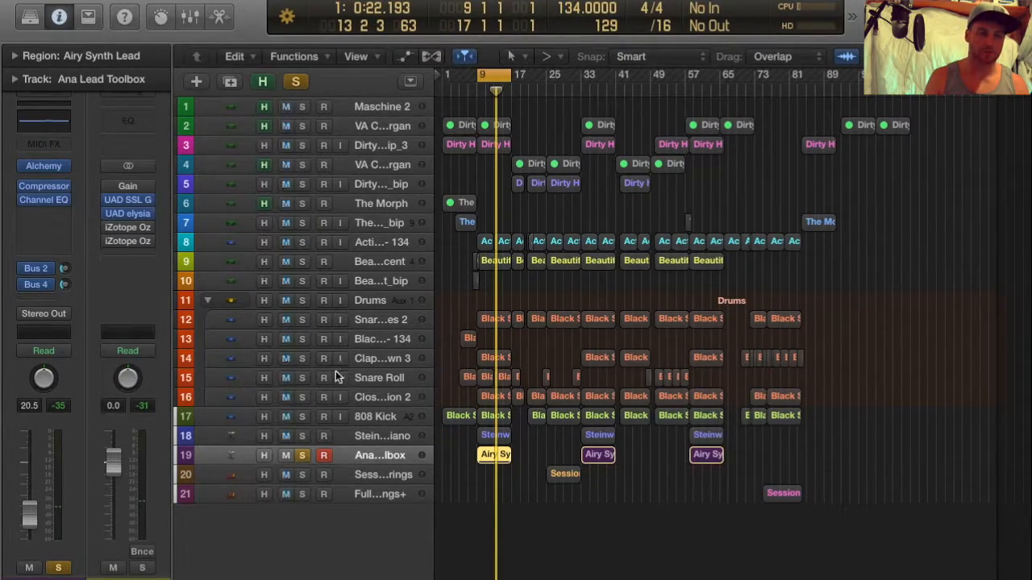
Compare the soloed lead with its Compressor and Channel EQ bypassed and re-enabled during playback, and stop playback
{"action": "mouse_move", "coordinate": [25, 189]}
{"action": "key", "text": "space"}
{"action": "key", "text": "space"}
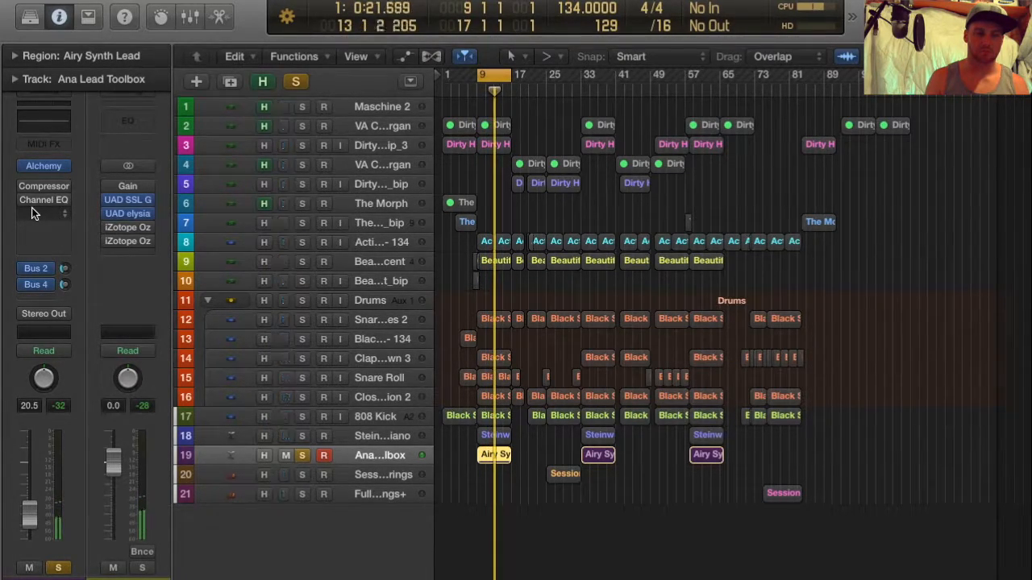
{"action": "left_click", "coordinate": [27, 200]}
{"action": "left_click", "coordinate": [26, 186]}
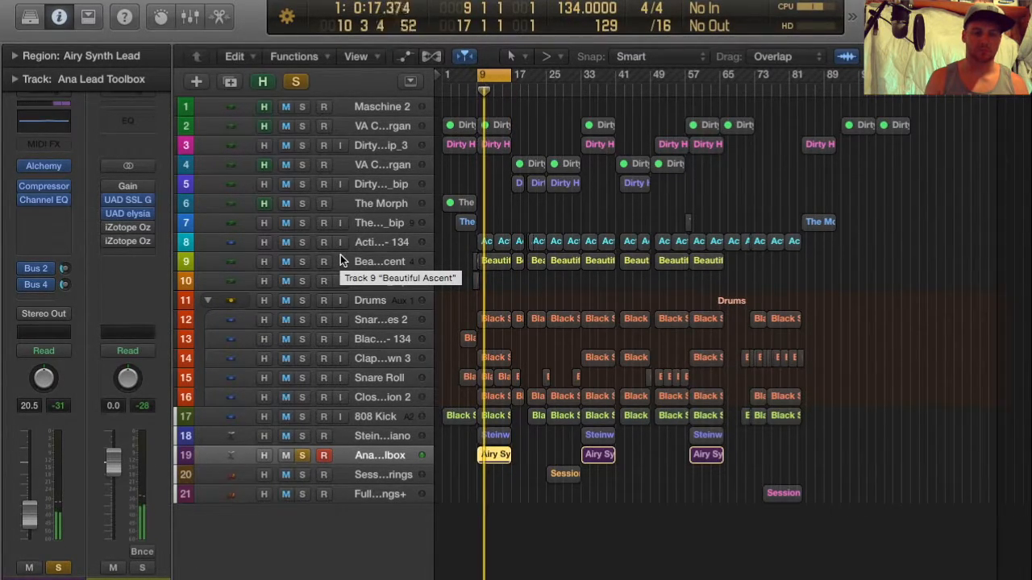
{"action": "key", "text": "space"}
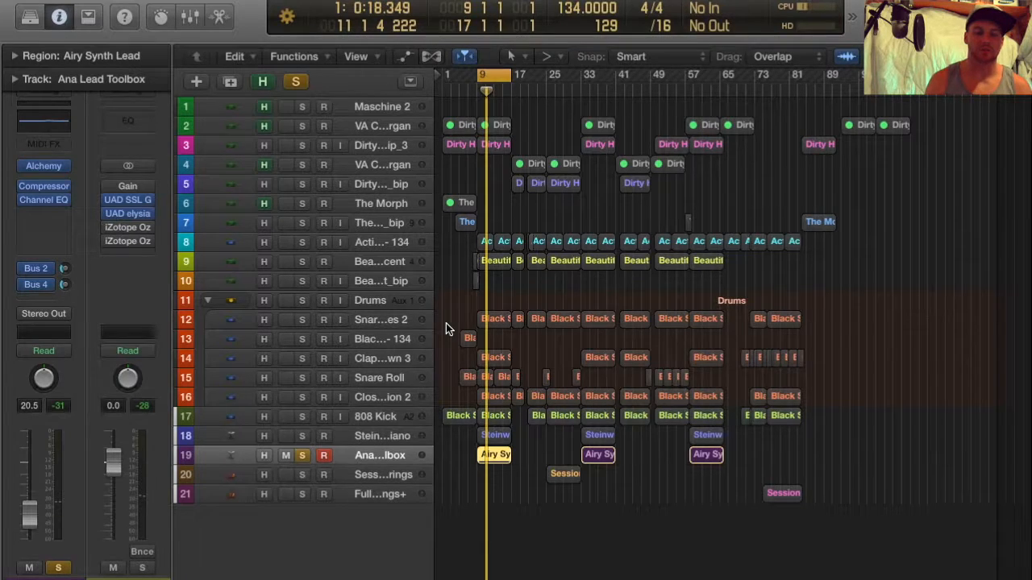
Unsolo the Ana Lead Toolbox track and examine its Bus 2 and Bus 4 reverb sends and the effects on Bus 2
{"action": "scroll", "coordinate": [368, 399], "scroll_direction": "down", "scroll_amount": 2}
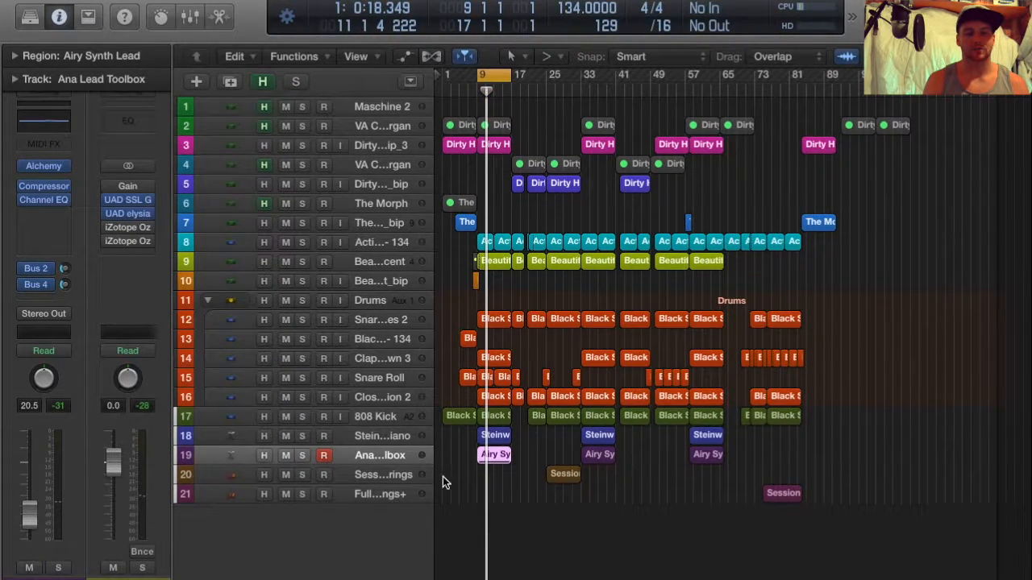
{"action": "left_click", "coordinate": [387, 479]}
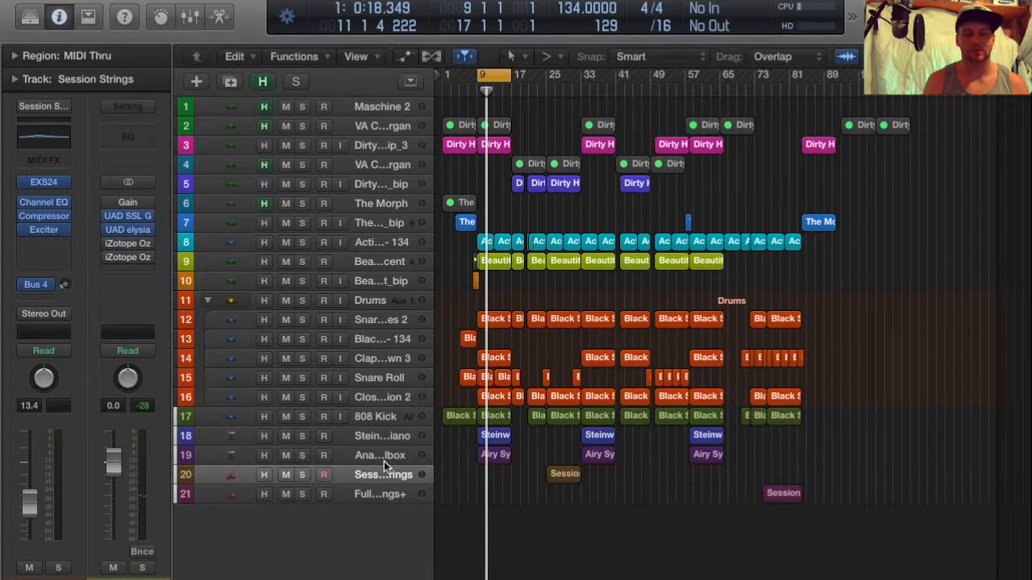
{"action": "left_click", "coordinate": [384, 460]}
{"action": "left_click", "coordinate": [42, 271]}
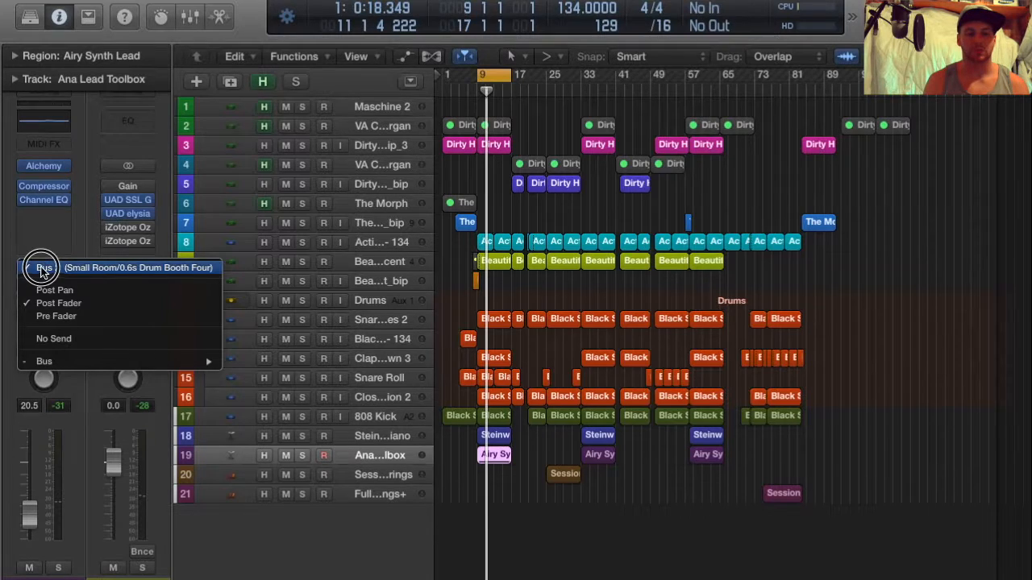
{"action": "left_click", "coordinate": [42, 271]}
{"action": "left_click", "coordinate": [44, 284]}
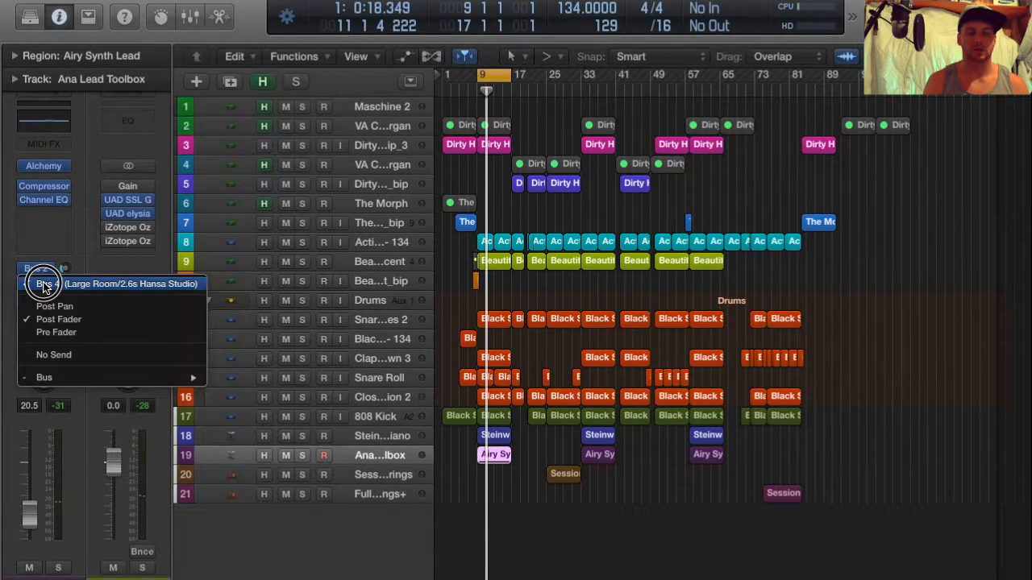
{"action": "left_click", "coordinate": [76, 215]}
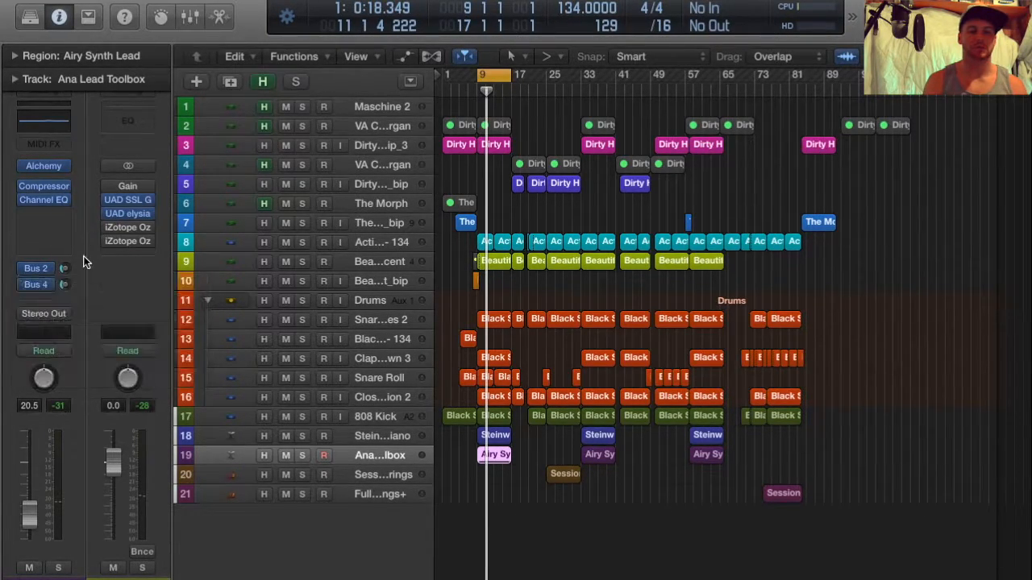
{"action": "left_click", "coordinate": [66, 286]}
{"action": "left_click", "coordinate": [64, 269]}
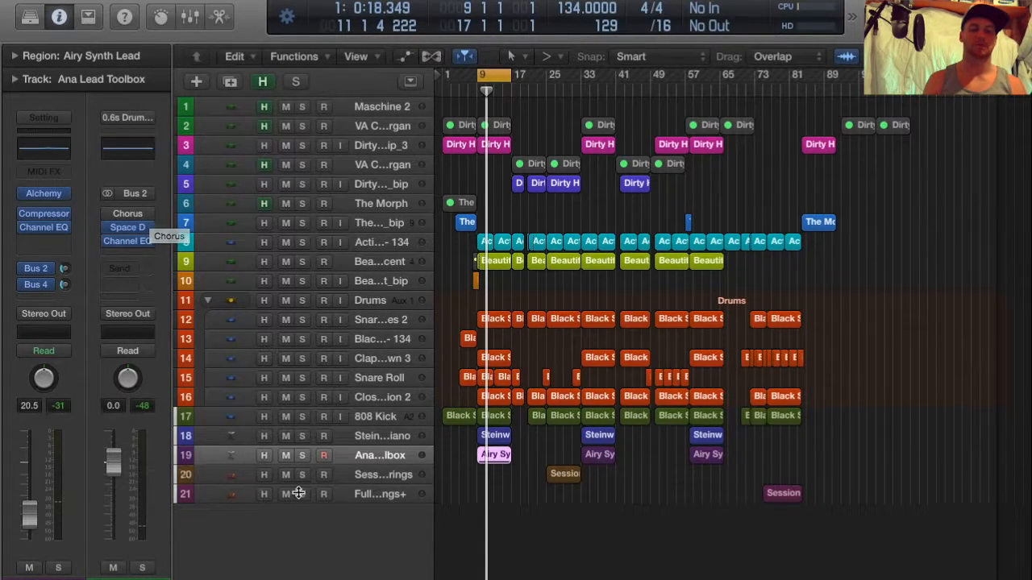
Select the Session Strings track and examine its EXS24 instrument and its patch in the Orchestral Strings library
{"action": "left_click", "coordinate": [392, 477]}
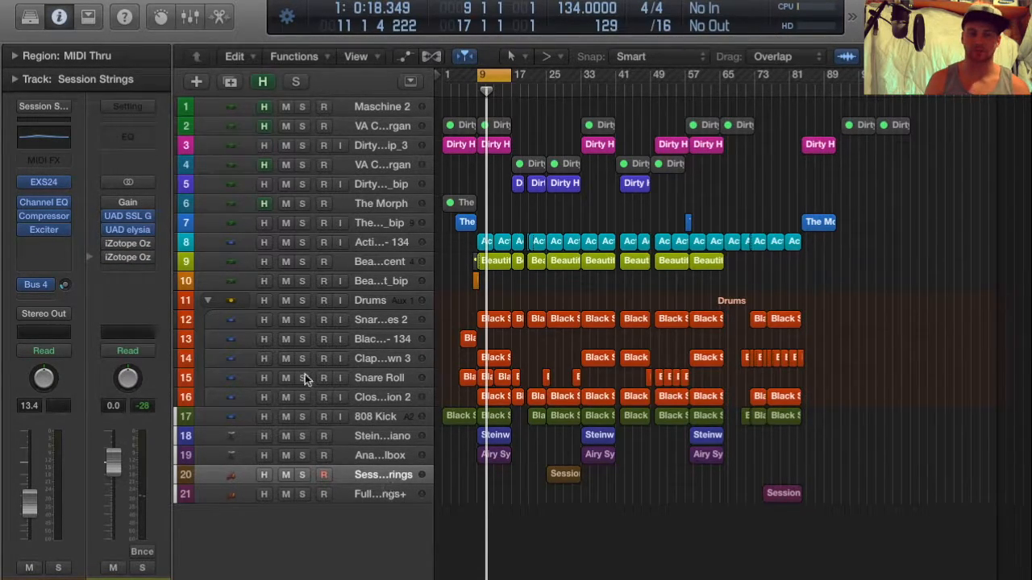
{"action": "left_click", "coordinate": [44, 182]}
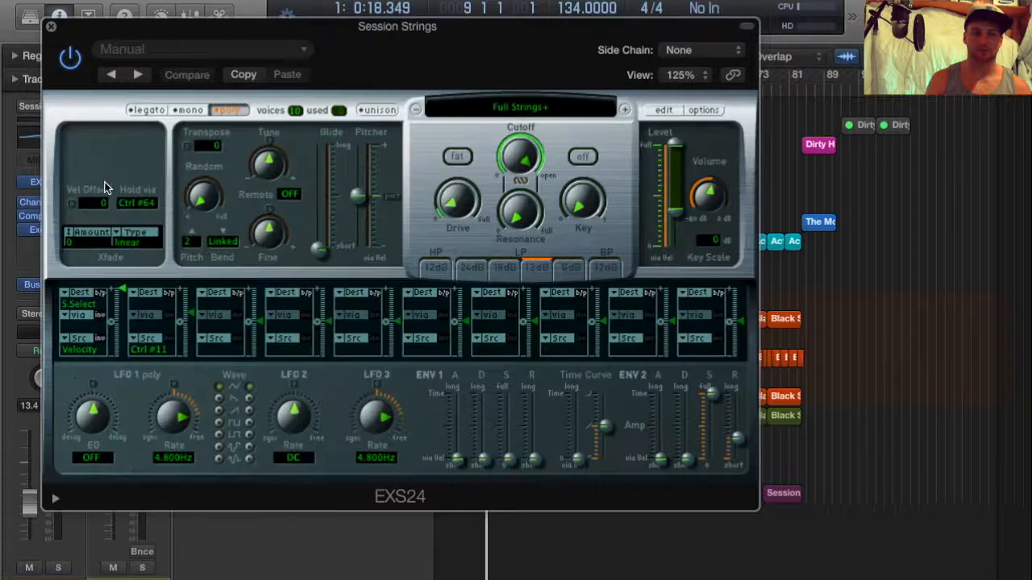
{"action": "left_click", "coordinate": [51, 26]}
{"action": "left_click", "coordinate": [29, 17]}
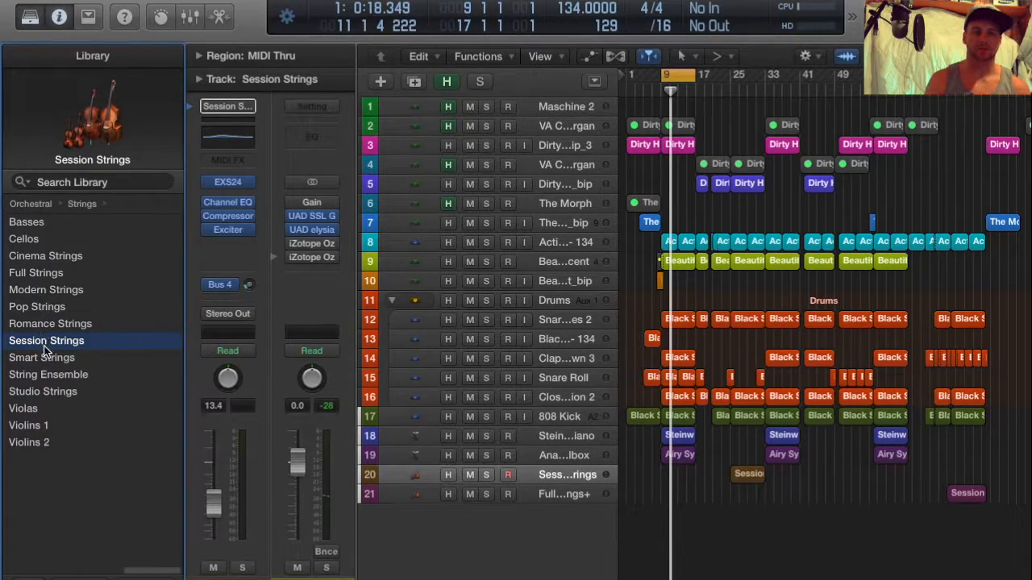
{"action": "left_click", "coordinate": [30, 17]}
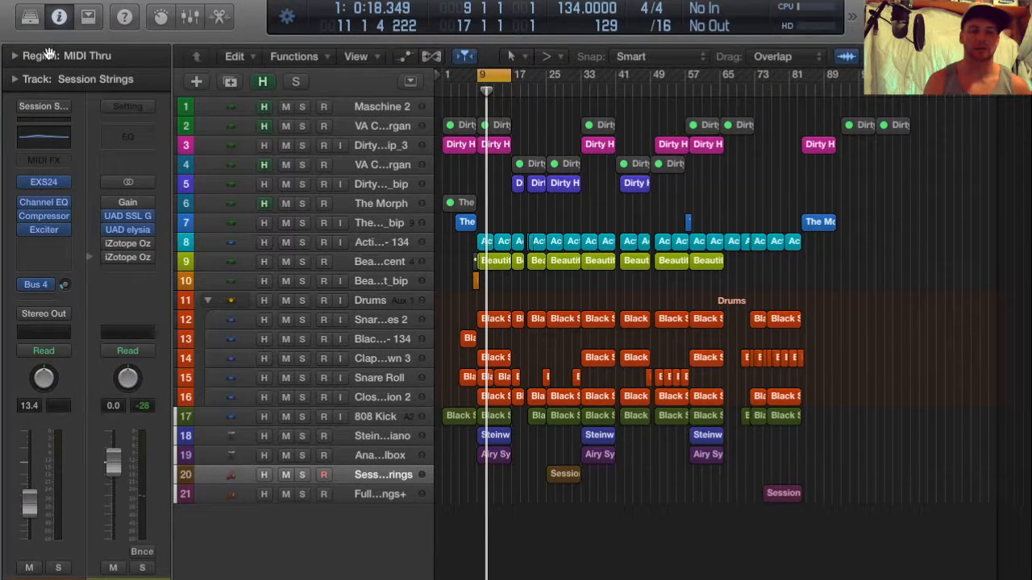
Examine the Channel EQ, Vintage VCA Compressor and Exciter settings on the Session Strings track, closing each plug-in window
{"action": "left_click", "coordinate": [46, 204]}
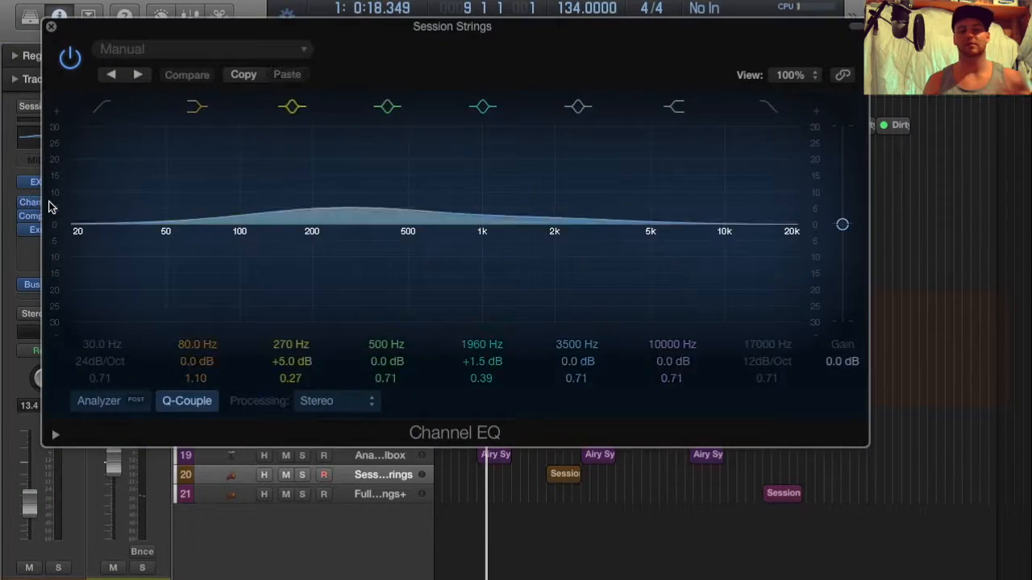
{"action": "left_click", "coordinate": [53, 30]}
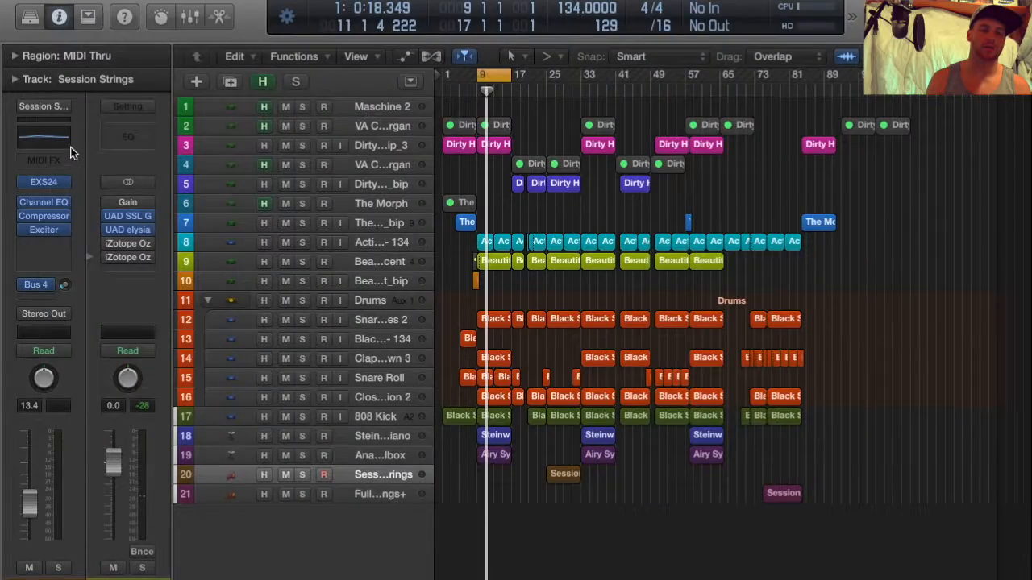
{"action": "left_click", "coordinate": [46, 219]}
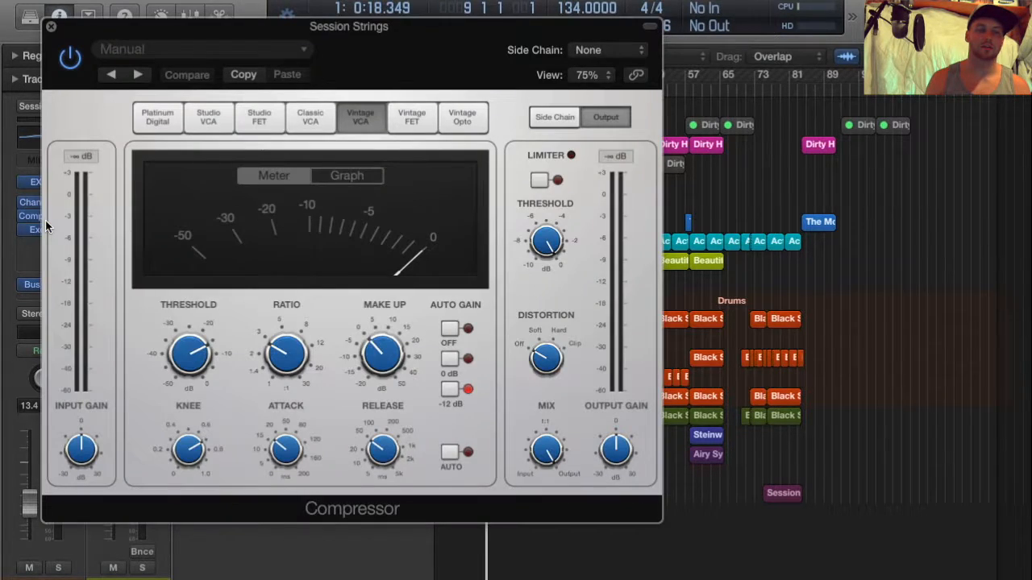
{"action": "left_click", "coordinate": [50, 26]}
{"action": "left_click", "coordinate": [45, 232]}
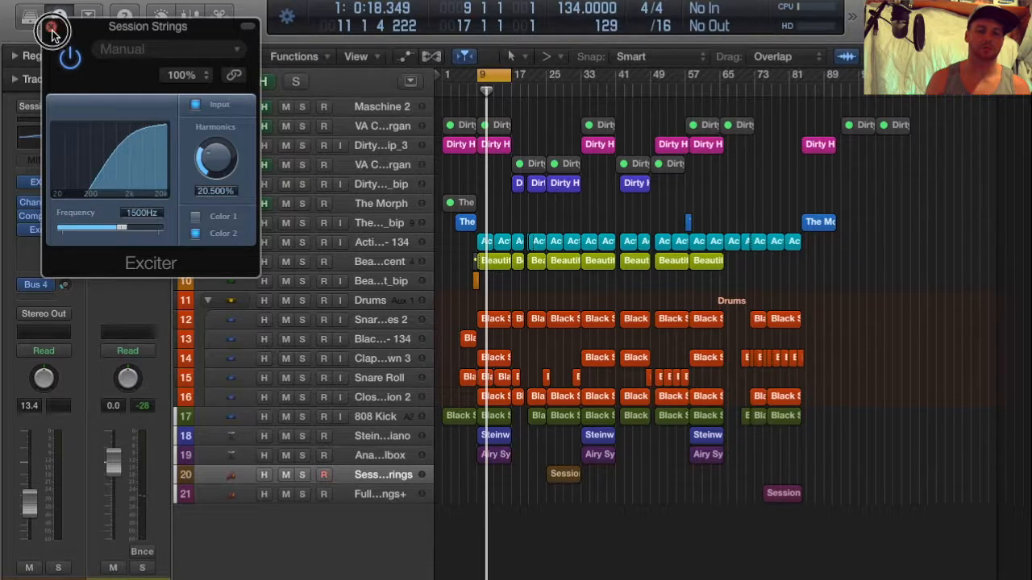
{"action": "left_click", "coordinate": [51, 27]}
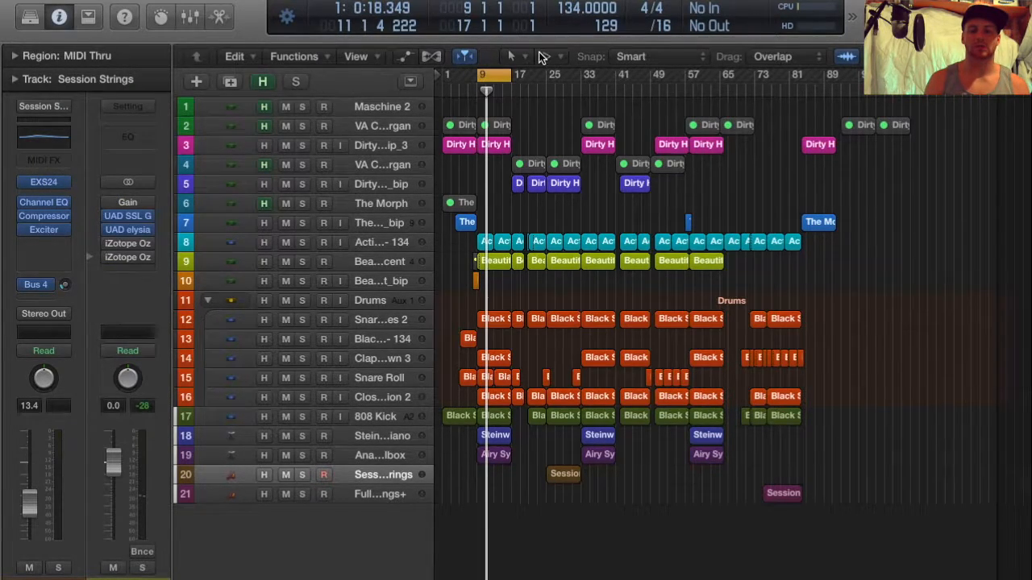
Cycle playback over the Session Strings region starting at bar 25 and solo its track while playing
{"action": "left_click", "coordinate": [550, 91]}
{"action": "left_click", "coordinate": [567, 474]}
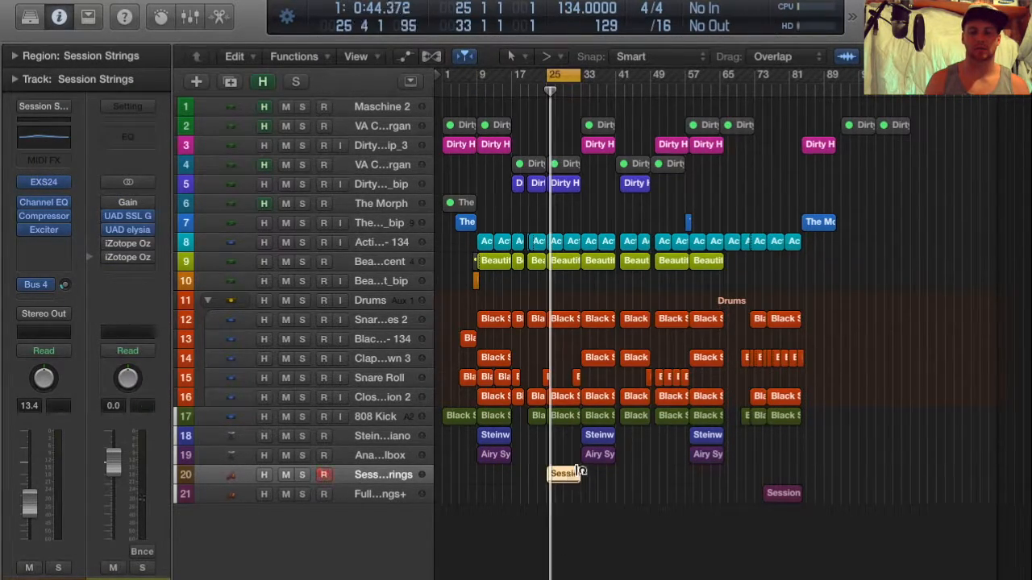
{"action": "key", "text": "space"}
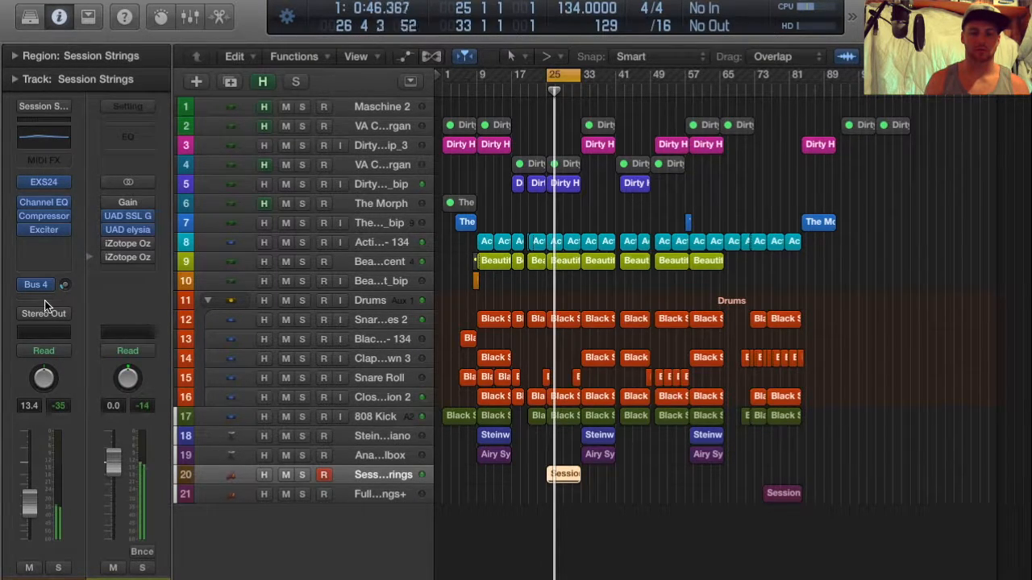
{"action": "left_click", "coordinate": [301, 475]}
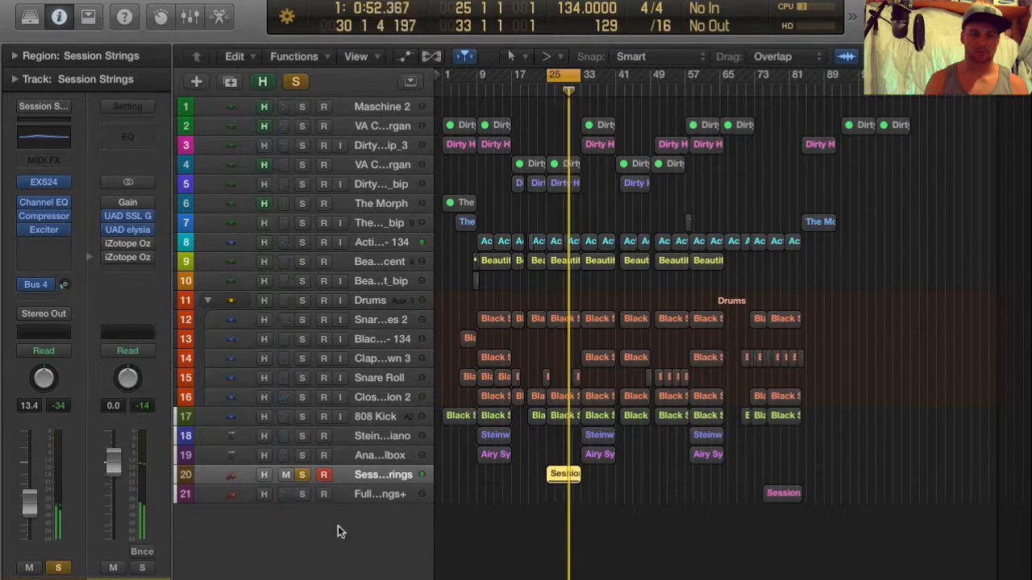
{"action": "mouse_move", "coordinate": [55, 219]}
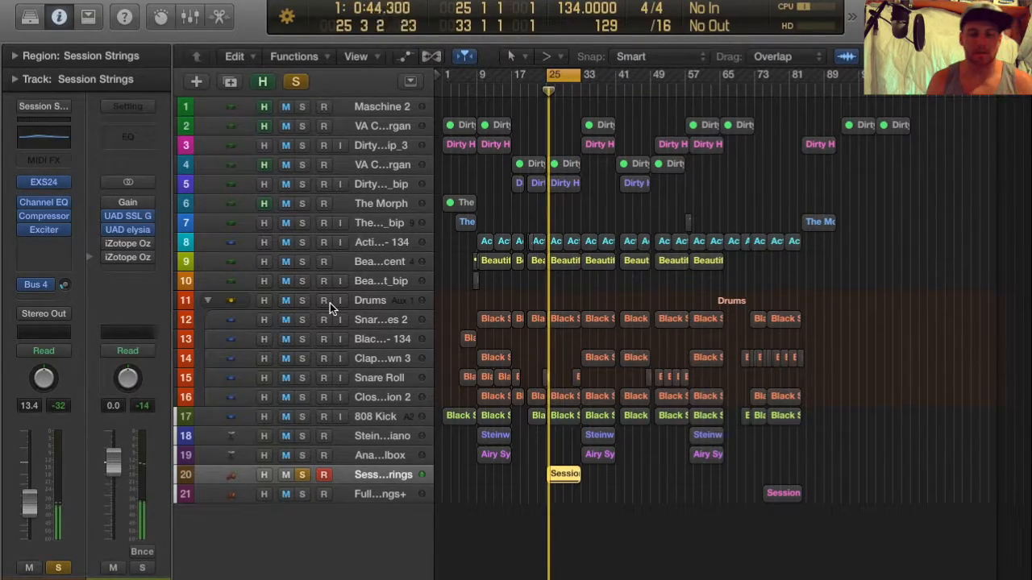
Examine the notes of the Session Strings region in an enlarged arrangement and in the Piano Roll
{"action": "key", "text": "super+Down"}
{"action": "key", "text": "super+Down"}
{"action": "key", "text": "super+Down"}
{"action": "key", "text": "super+Down"}
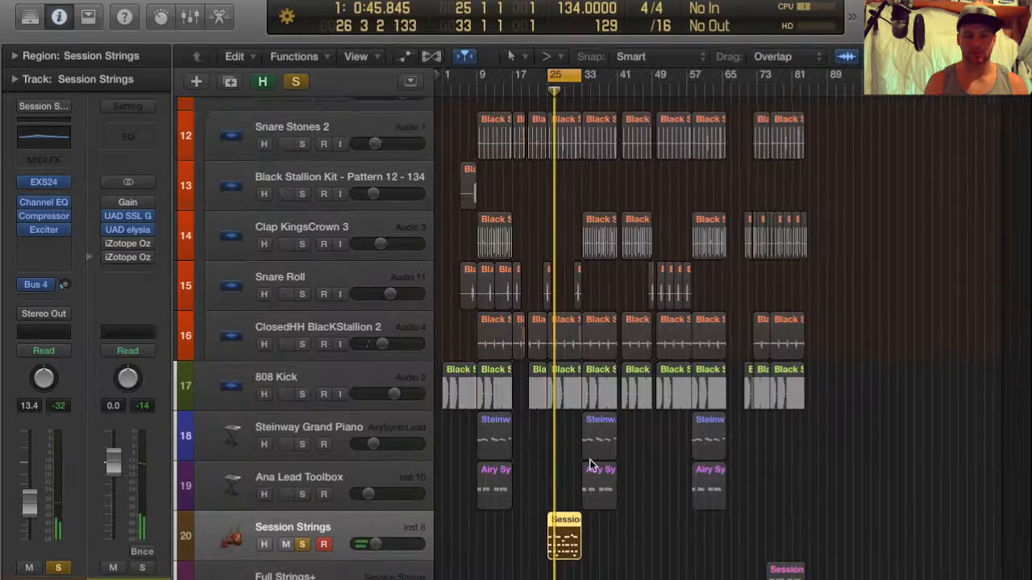
{"action": "key", "text": "super+Right"}
{"action": "key", "text": "super+Right"}
{"action": "key", "text": "super+Right"}
{"action": "key", "text": "super+Right"}
{"action": "left_click", "coordinate": [583, 542]}
{"action": "double_click", "coordinate": [582, 541]}
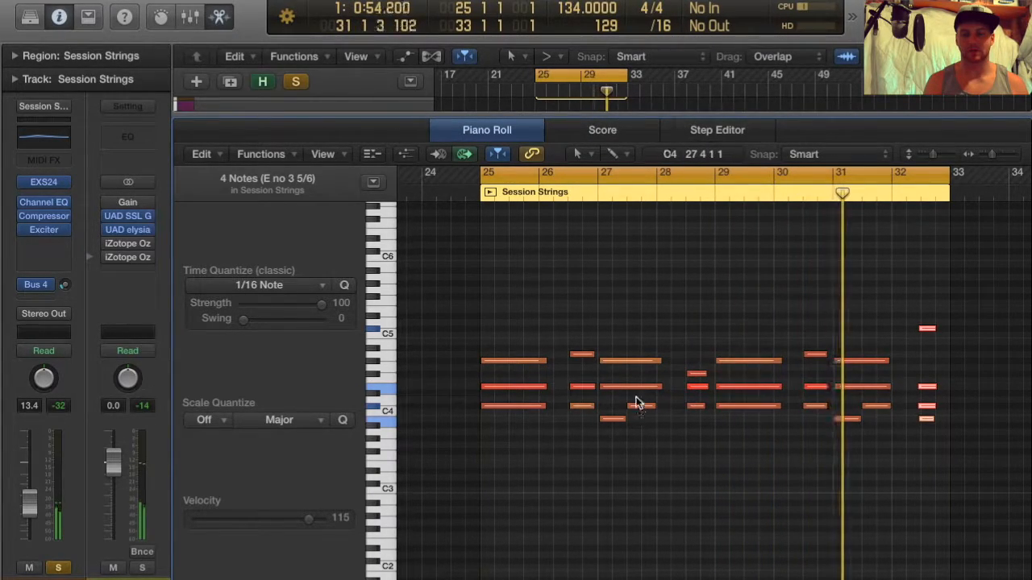
Return to the full arrangement and set the cycle locators to the Full Strings+ track's region, from bar 75 to bar 84
{"action": "key", "text": "x"}
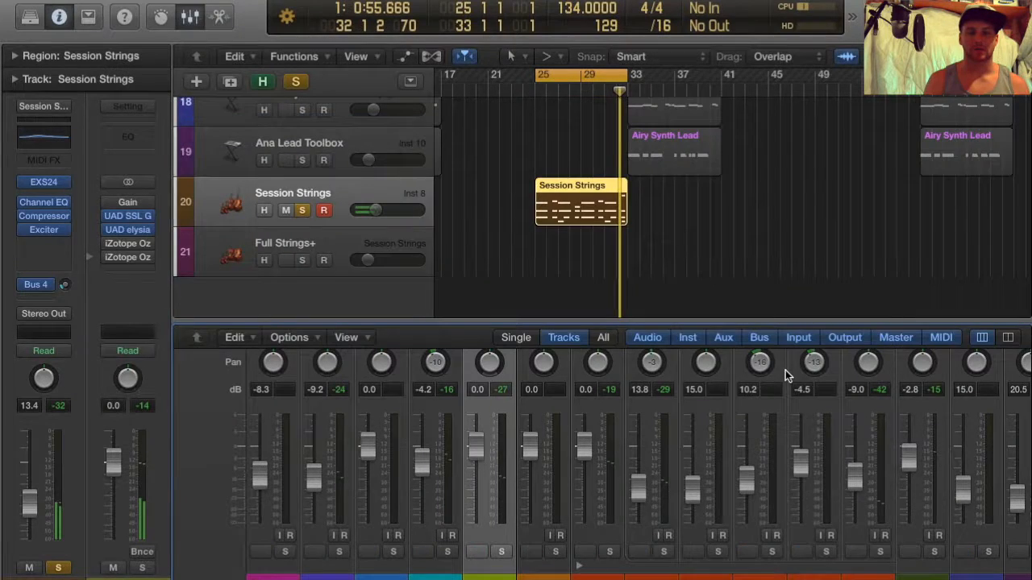
{"action": "key", "text": "x"}
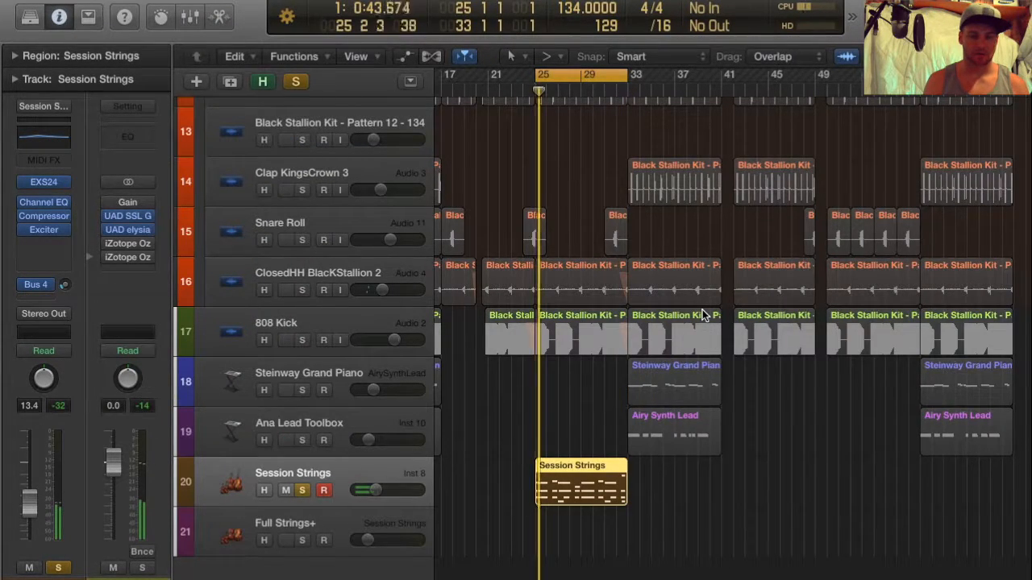
{"action": "key", "text": "super+Left"}
{"action": "key", "text": "super+Left"}
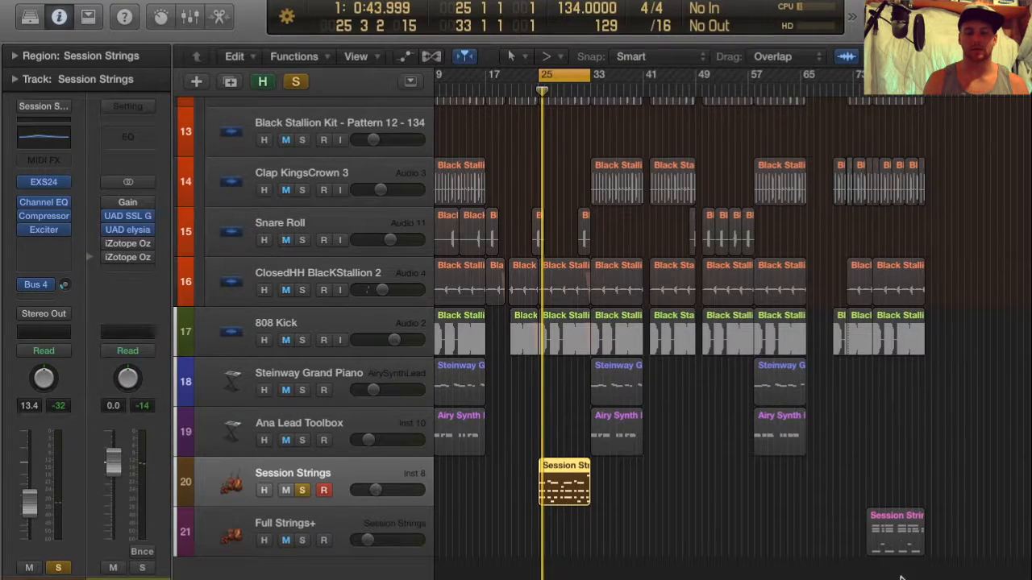
{"action": "left_click", "coordinate": [901, 538], "text": "shift"}
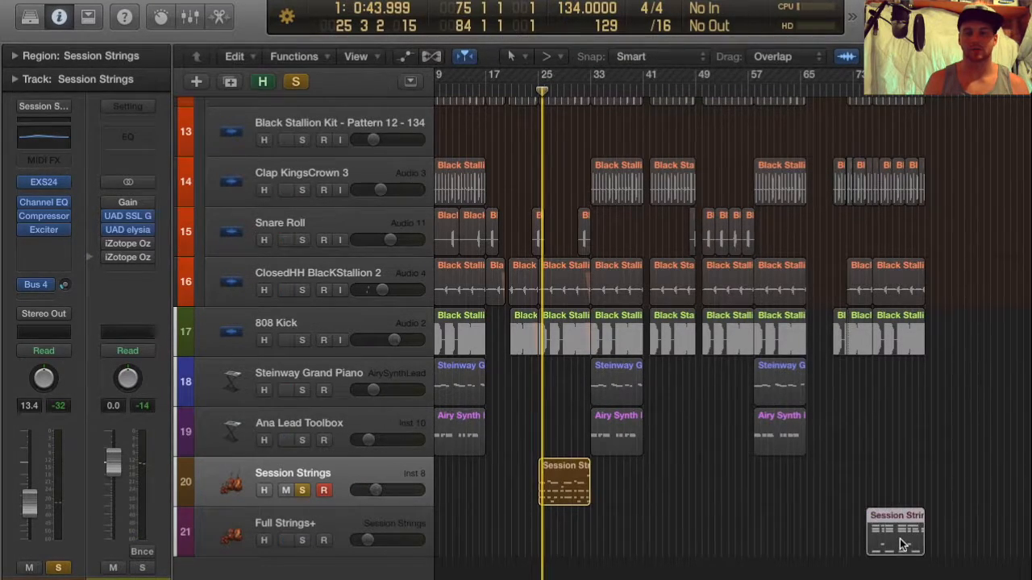
Move the playhead to bar 75, unsolo the Session Strings track, then solo and select the Full Strings+ track
{"action": "key", "text": "shift+Return"}
{"action": "left_click", "coordinate": [300, 491]}
{"action": "left_click", "coordinate": [301, 540]}
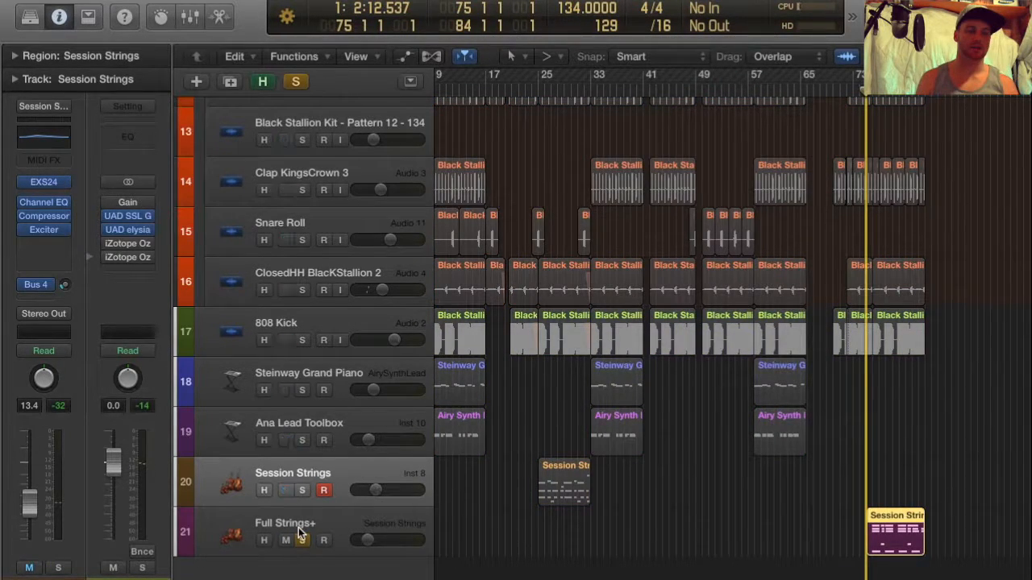
{"action": "left_click", "coordinate": [298, 527]}
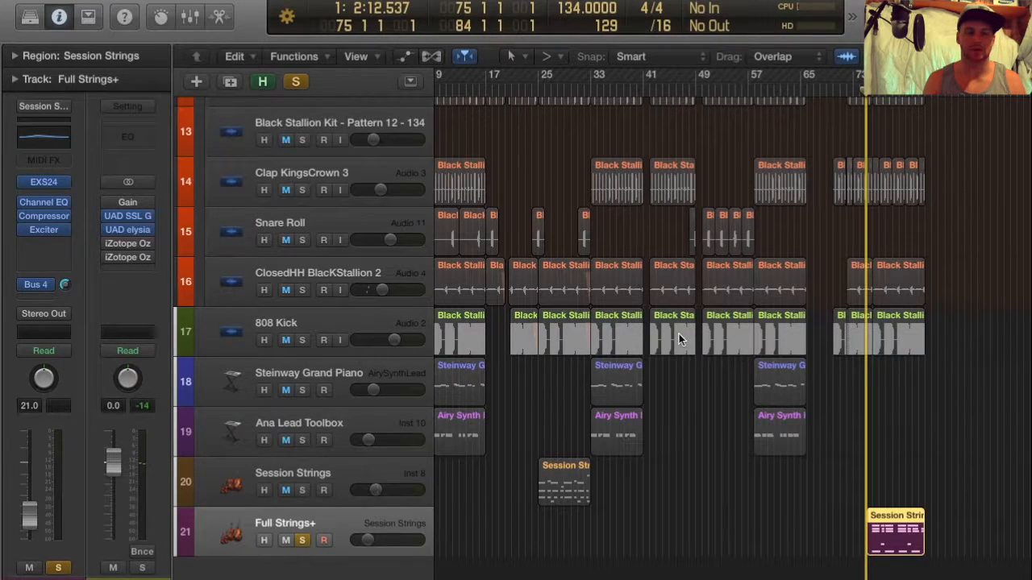
Check the Full Strings+ track's Bus 4 send and examine its region's notes in the Piano Roll during playback, then return to the full arrangement
{"action": "left_click", "coordinate": [45, 285]}
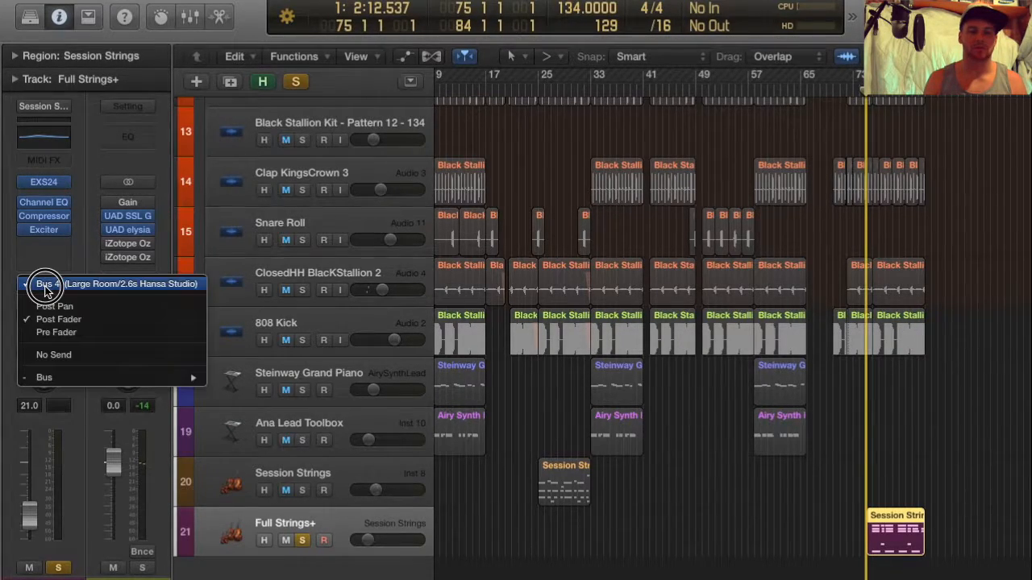
{"action": "left_click", "coordinate": [44, 285]}
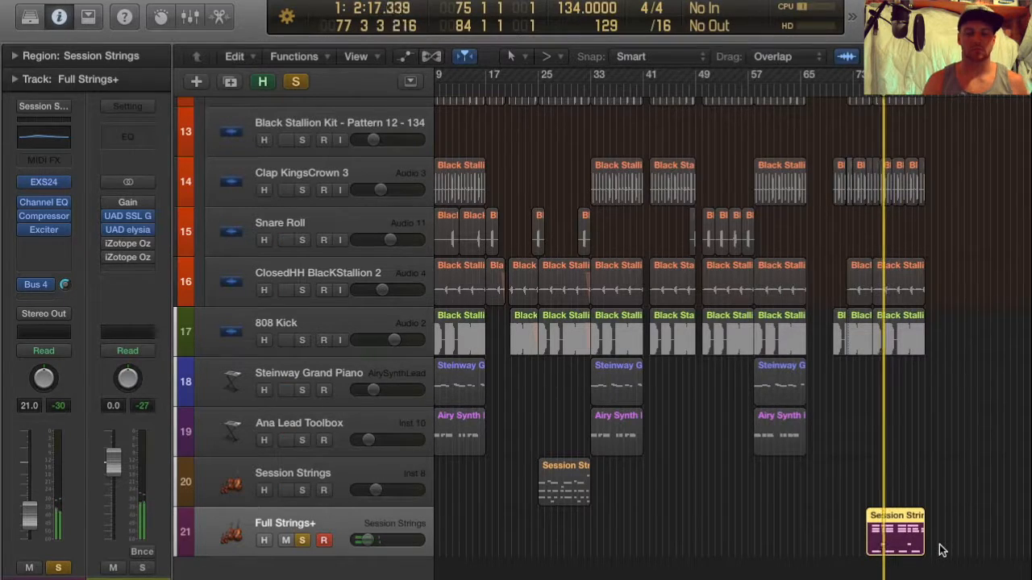
{"action": "double_click", "coordinate": [915, 545]}
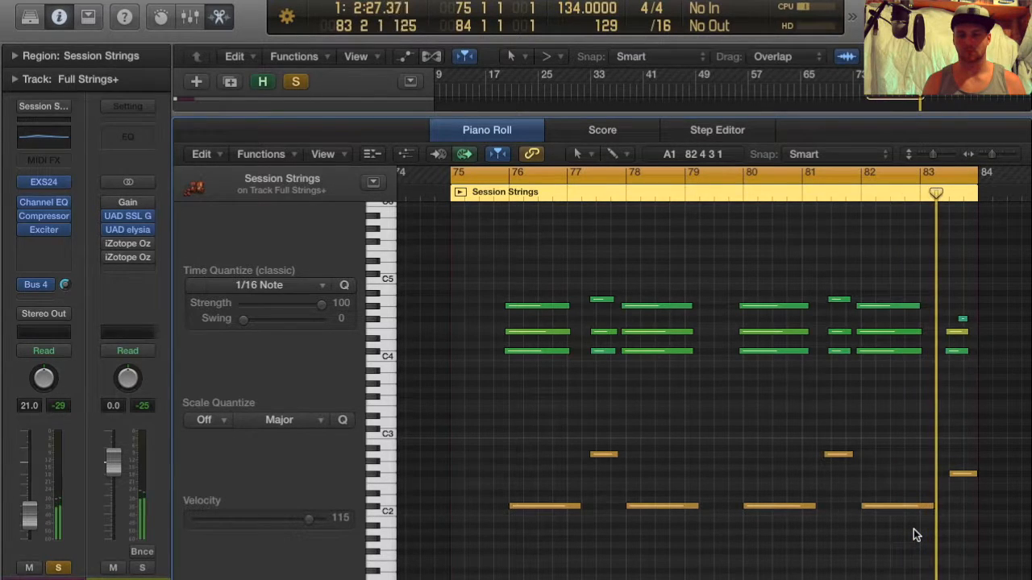
{"action": "key", "text": "space"}
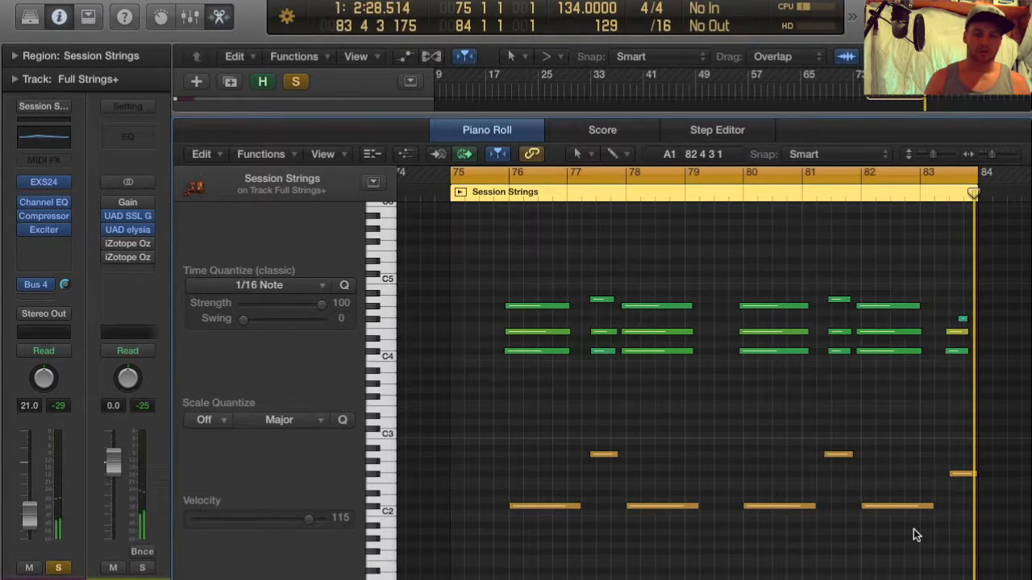
{"action": "key", "text": "x"}
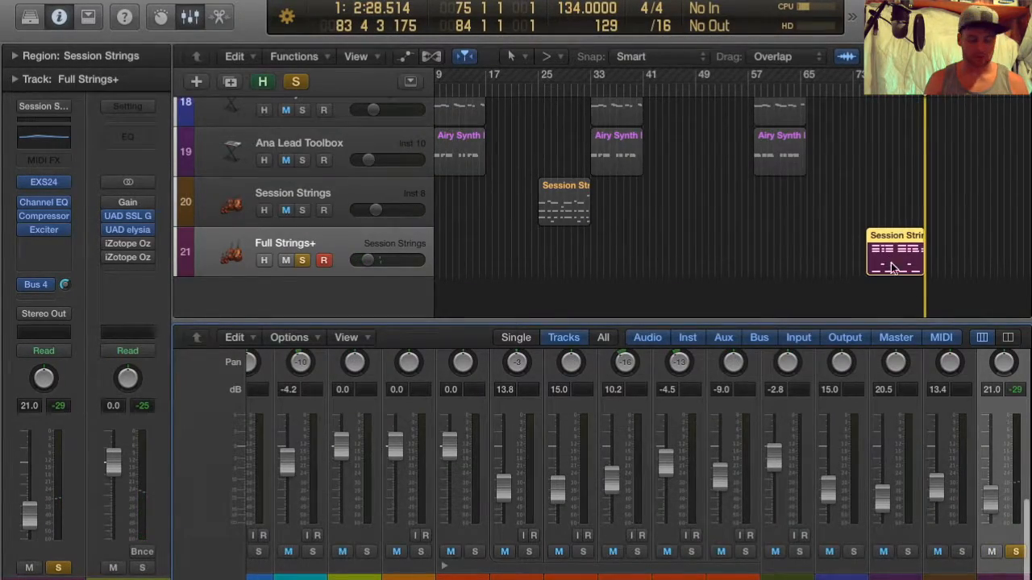
{"action": "key", "text": "x"}
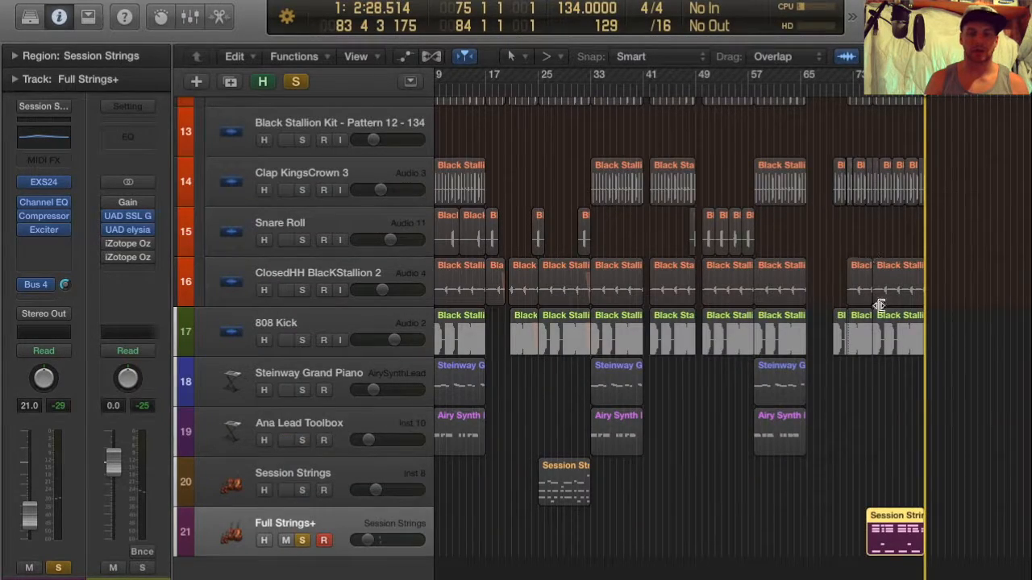
Examine the overall arrangement across all tracks, including the region on The Morph_bip track that follows the string part
{"action": "key", "text": "super+Up"}
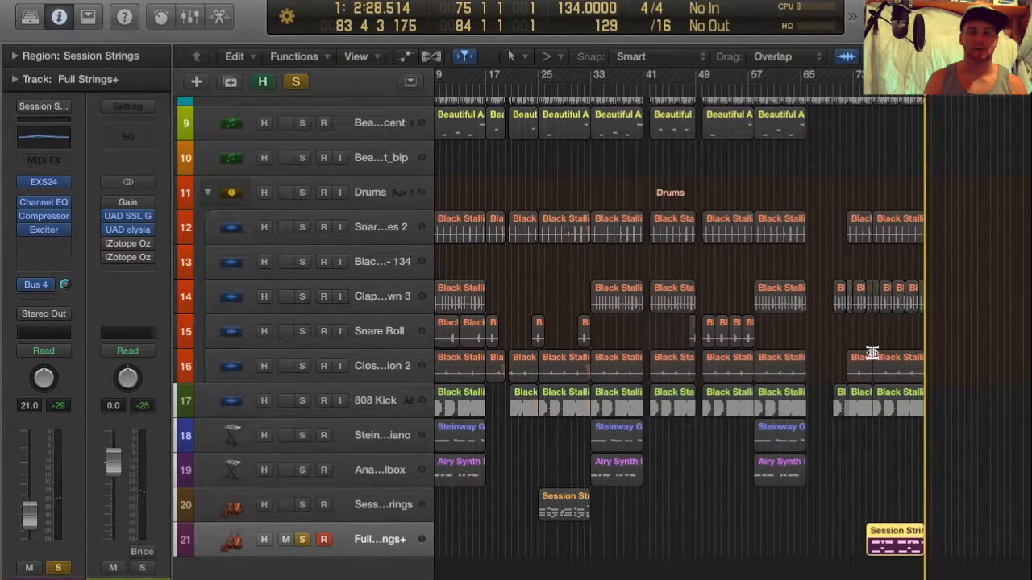
{"action": "key", "text": "super+Left"}
{"action": "key", "text": "super+Down"}
{"action": "key", "text": "super+Right"}
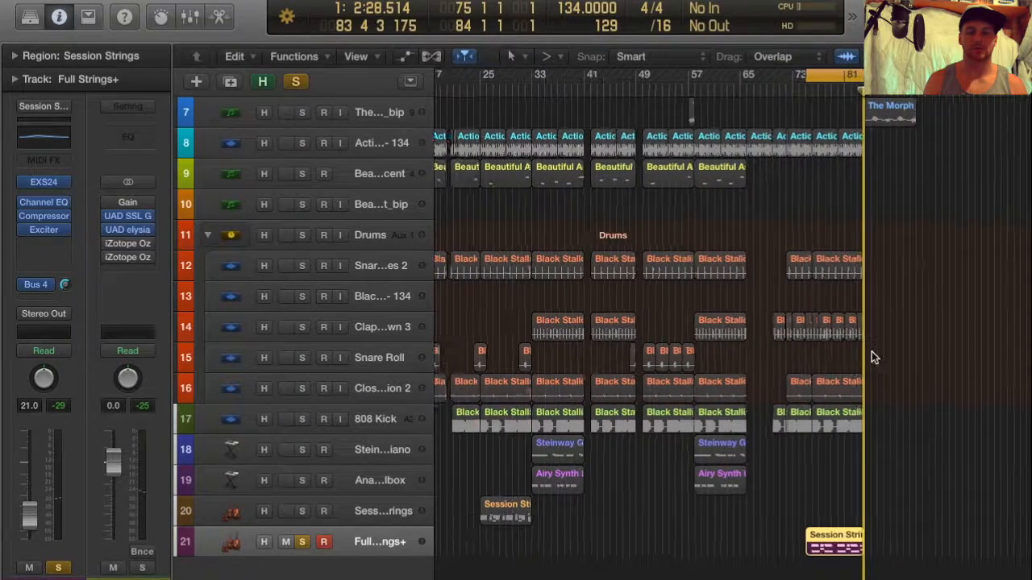
{"action": "scroll", "coordinate": [871, 357], "scroll_direction": "right", "scroll_amount": 2}
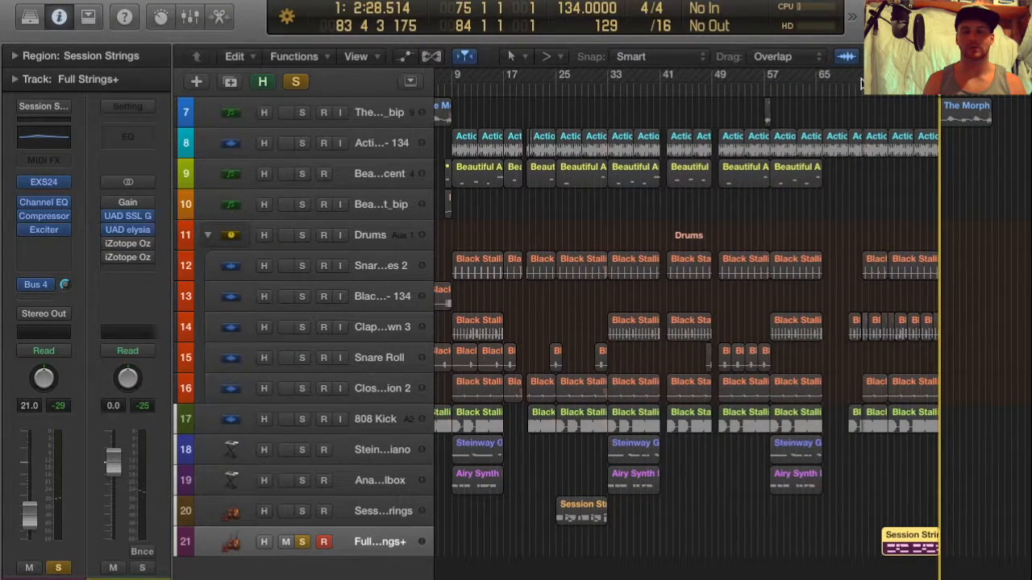
{"action": "left_click", "coordinate": [986, 111]}
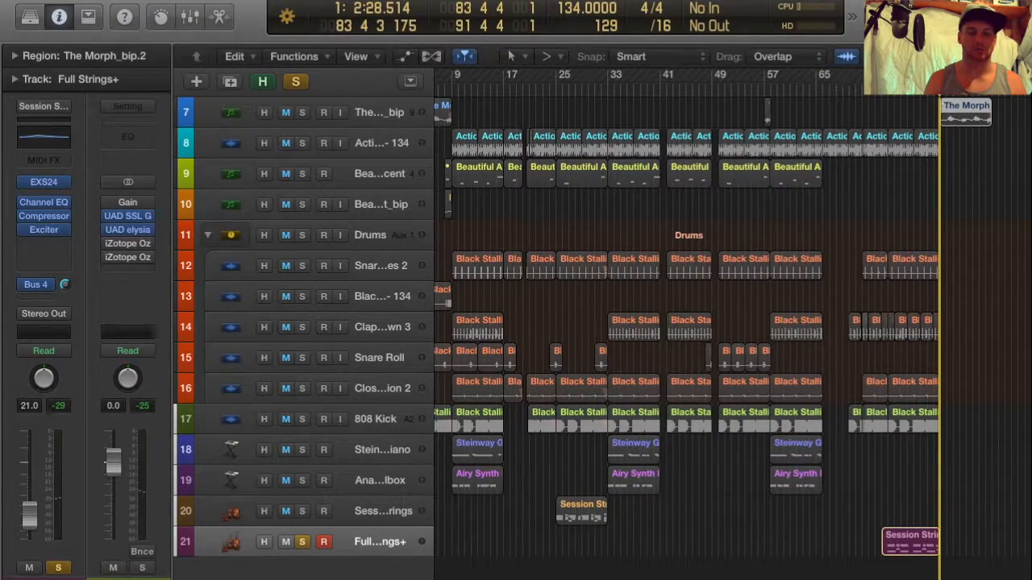
{"action": "scroll", "coordinate": [754, 337], "scroll_direction": "left", "scroll_amount": 3}
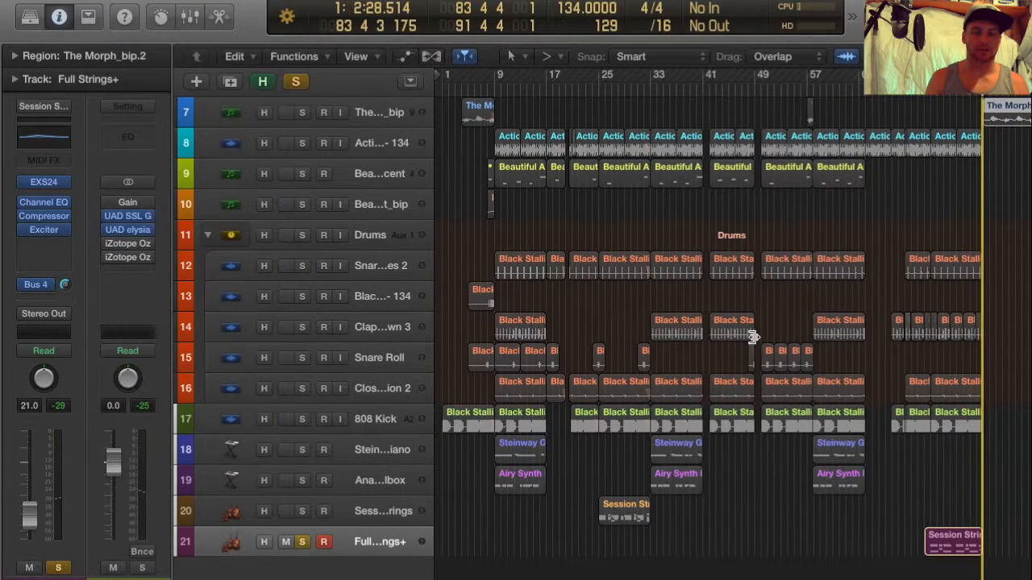
{"action": "scroll", "coordinate": [753, 336], "scroll_direction": "right", "scroll_amount": 3}
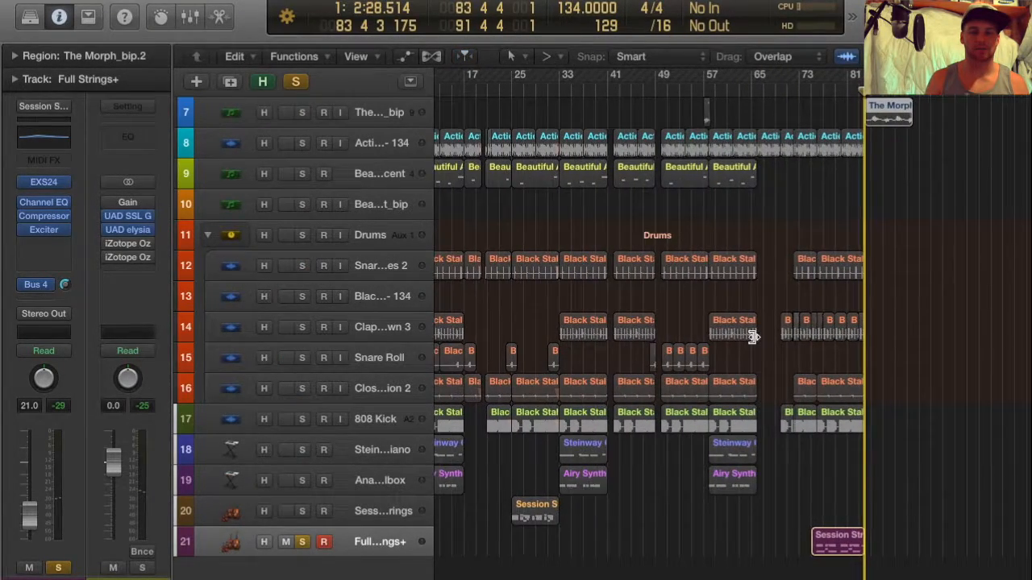
{"action": "scroll", "coordinate": [753, 336], "scroll_direction": "left", "scroll_amount": 2}
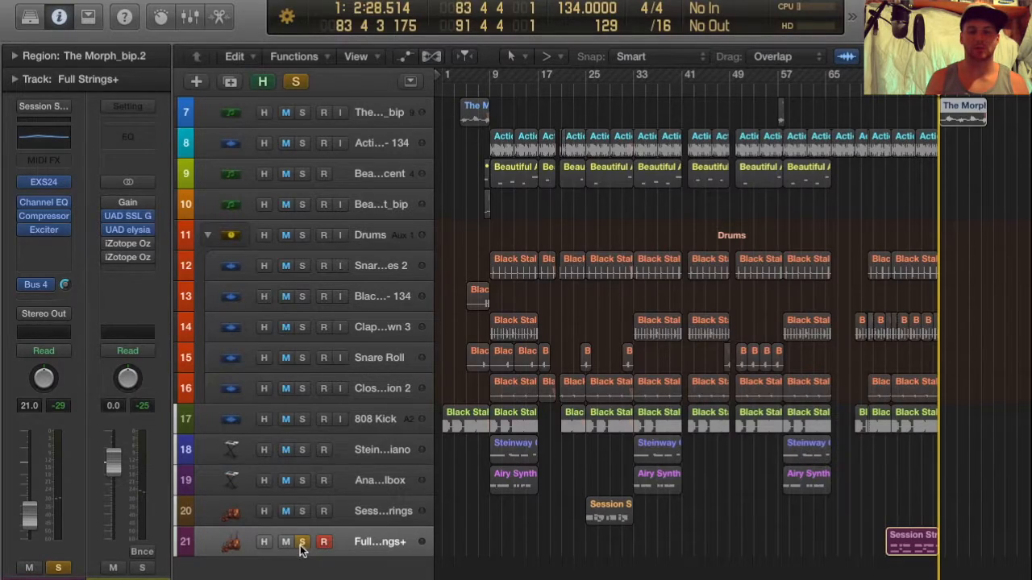
Turn off solo on the Full Strings+ track and hide the tracks flagged as hidden in the arrangement
{"action": "left_click", "coordinate": [300, 543]}
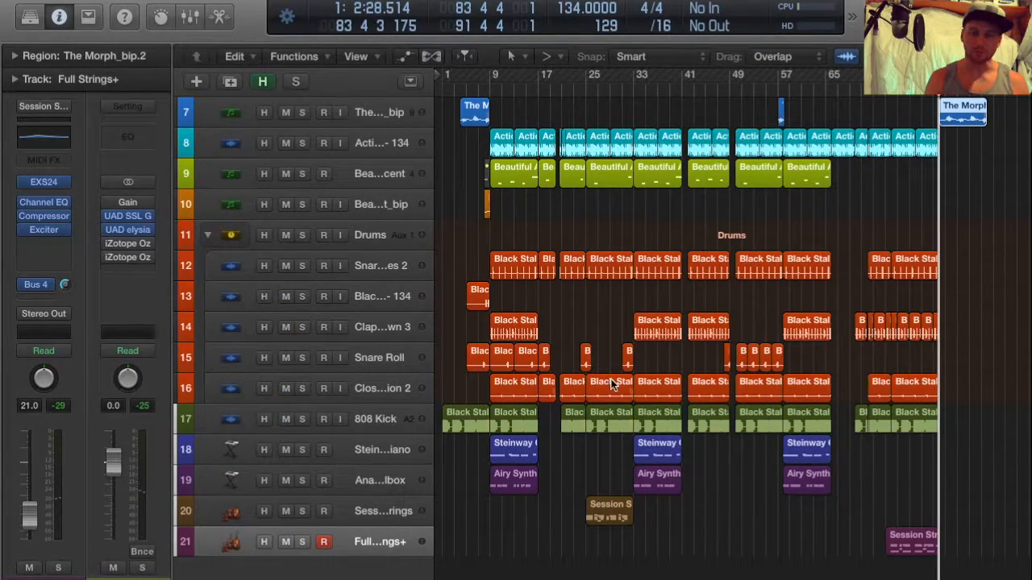
{"action": "scroll", "coordinate": [610, 384], "scroll_direction": "up", "scroll_amount": 5}
{"action": "scroll", "coordinate": [610, 385], "scroll_direction": "down", "scroll_amount": 5}
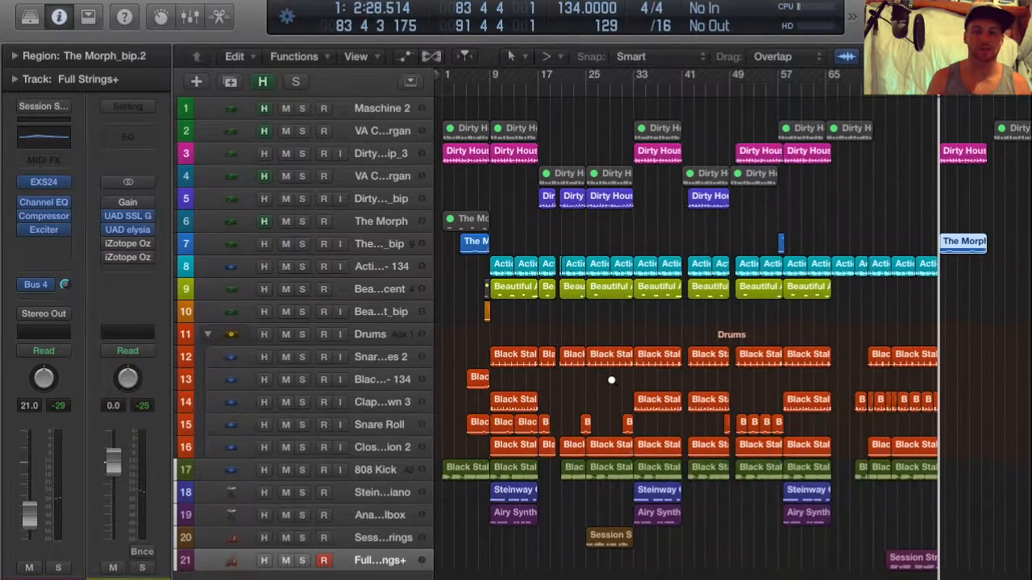
{"action": "scroll", "coordinate": [611, 380], "scroll_direction": "down", "scroll_amount": 5}
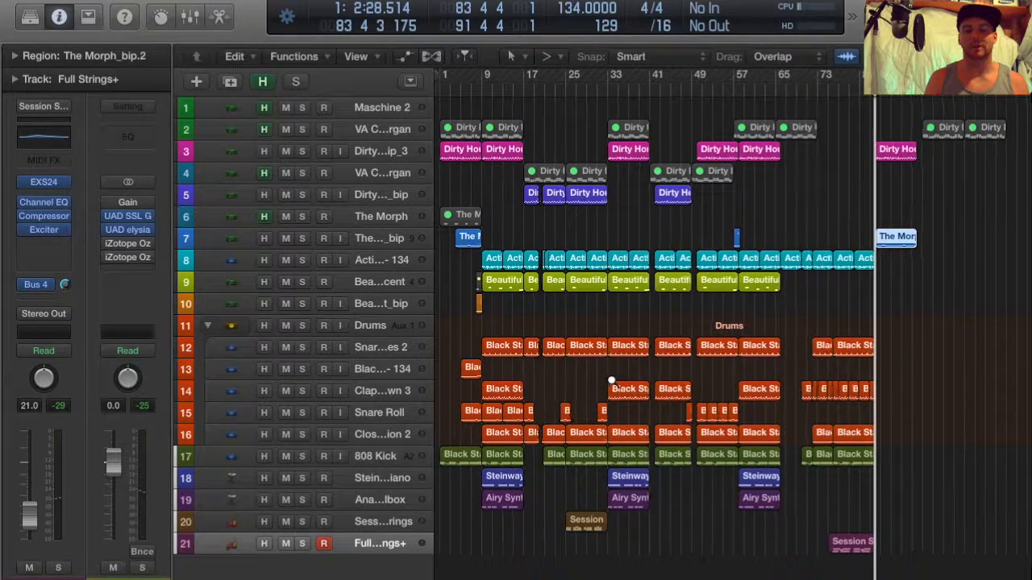
{"action": "scroll", "coordinate": [610, 384], "scroll_direction": "left", "scroll_amount": 2}
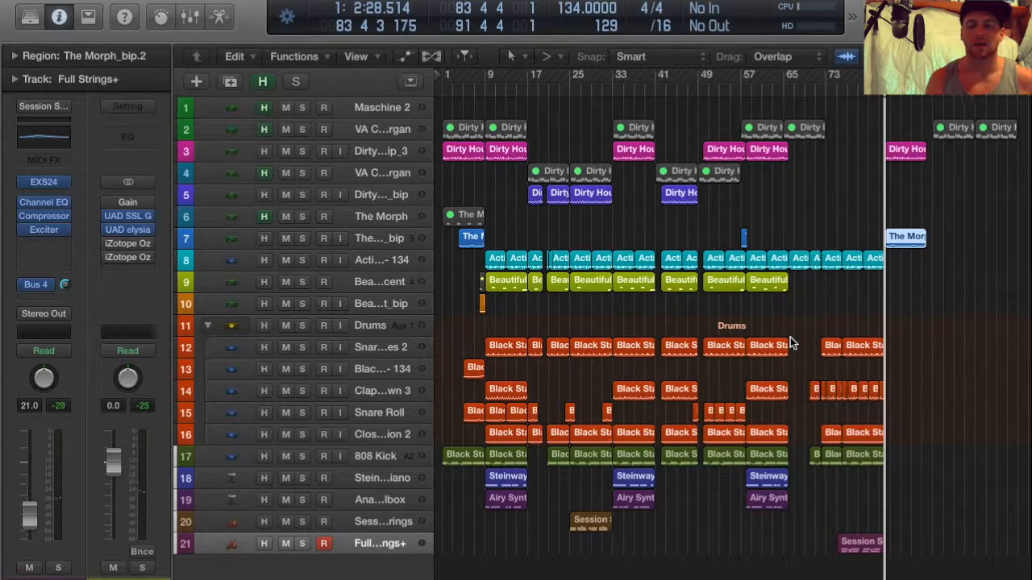
{"action": "left_click", "coordinate": [1021, 474]}
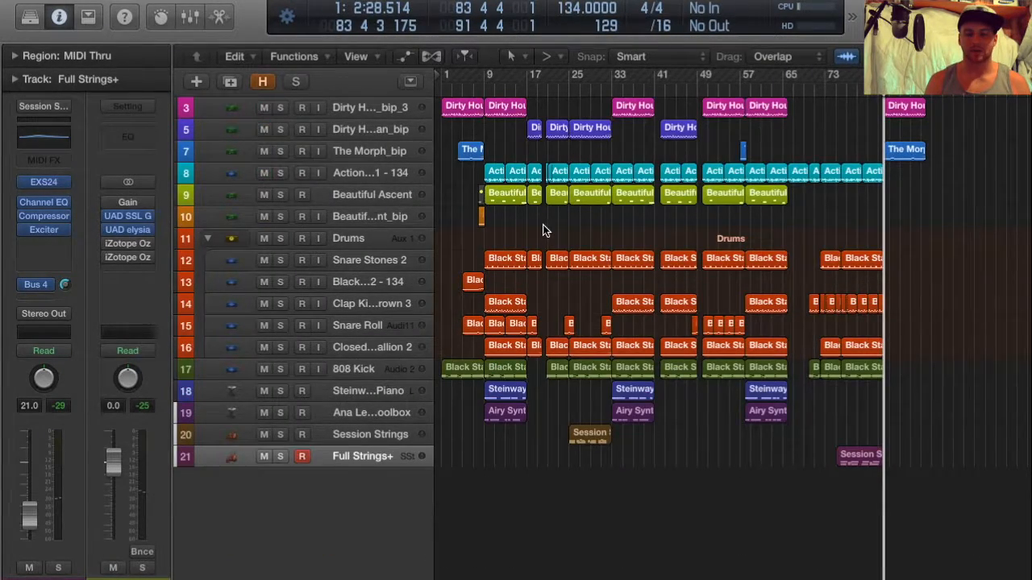
Set the cycle locators around all regions, from bar 1 through bar 91, deselect the regions and switch cycle mode off
{"action": "left_click", "coordinate": [971, 462]}
{"action": "key", "text": "super+a"}
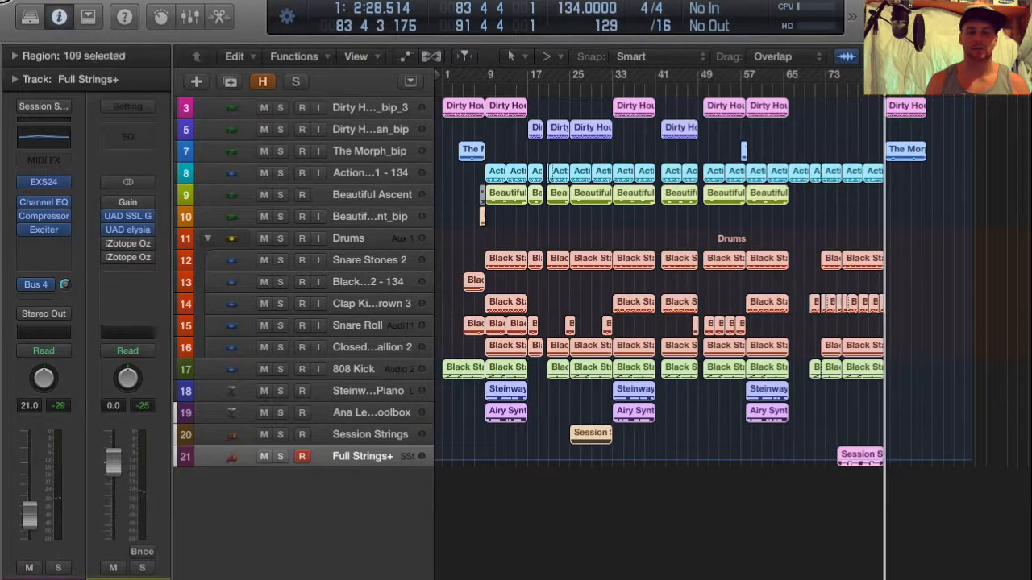
{"action": "key", "text": "super+u"}
{"action": "left_click", "coordinate": [958, 258]}
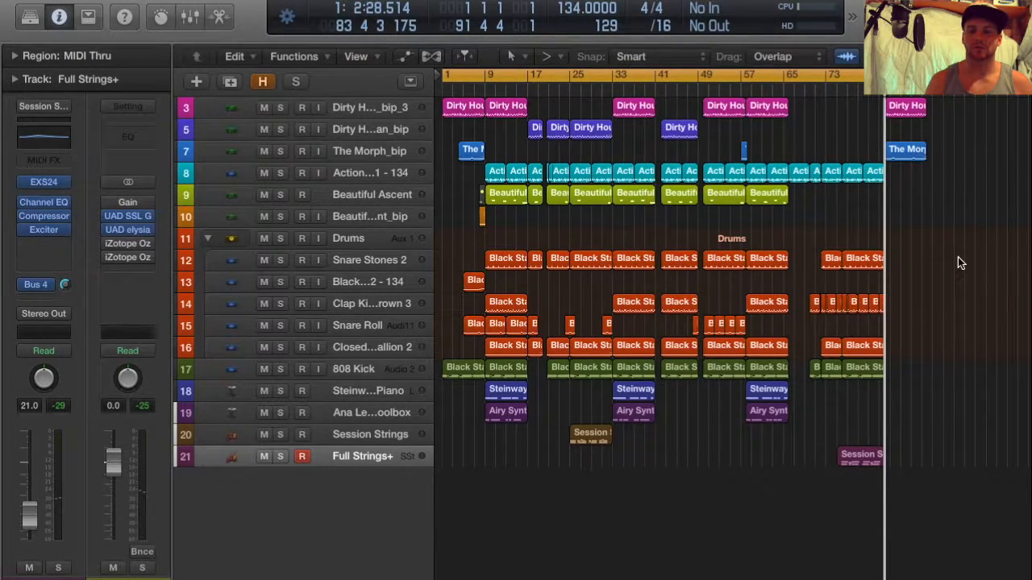
{"action": "left_click", "coordinate": [764, 76]}
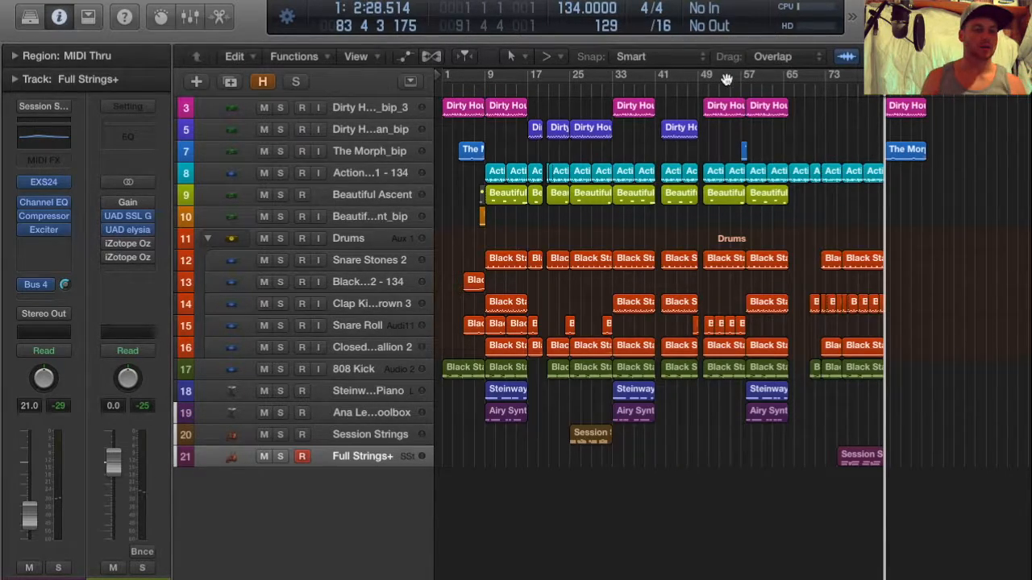
{"action": "mouse_move", "coordinate": [153, 236]}
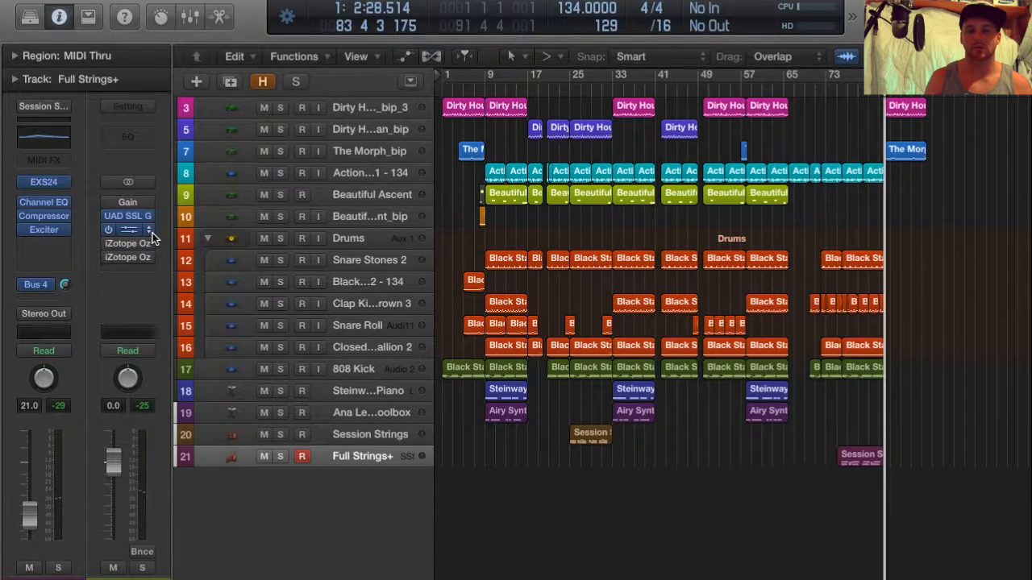